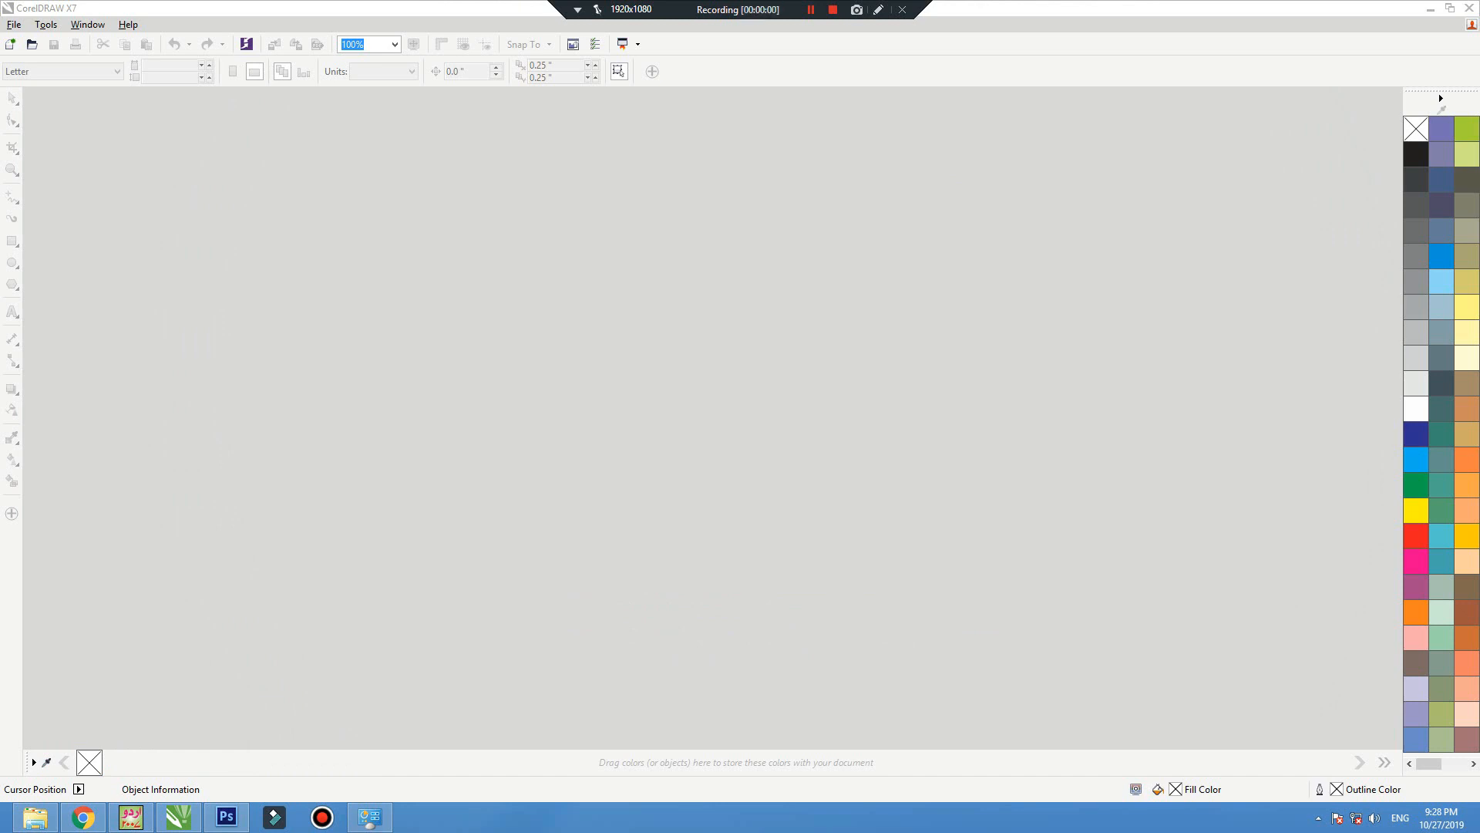
Create a new A4 document with the default CMYK settings.
key("ctrl+n")
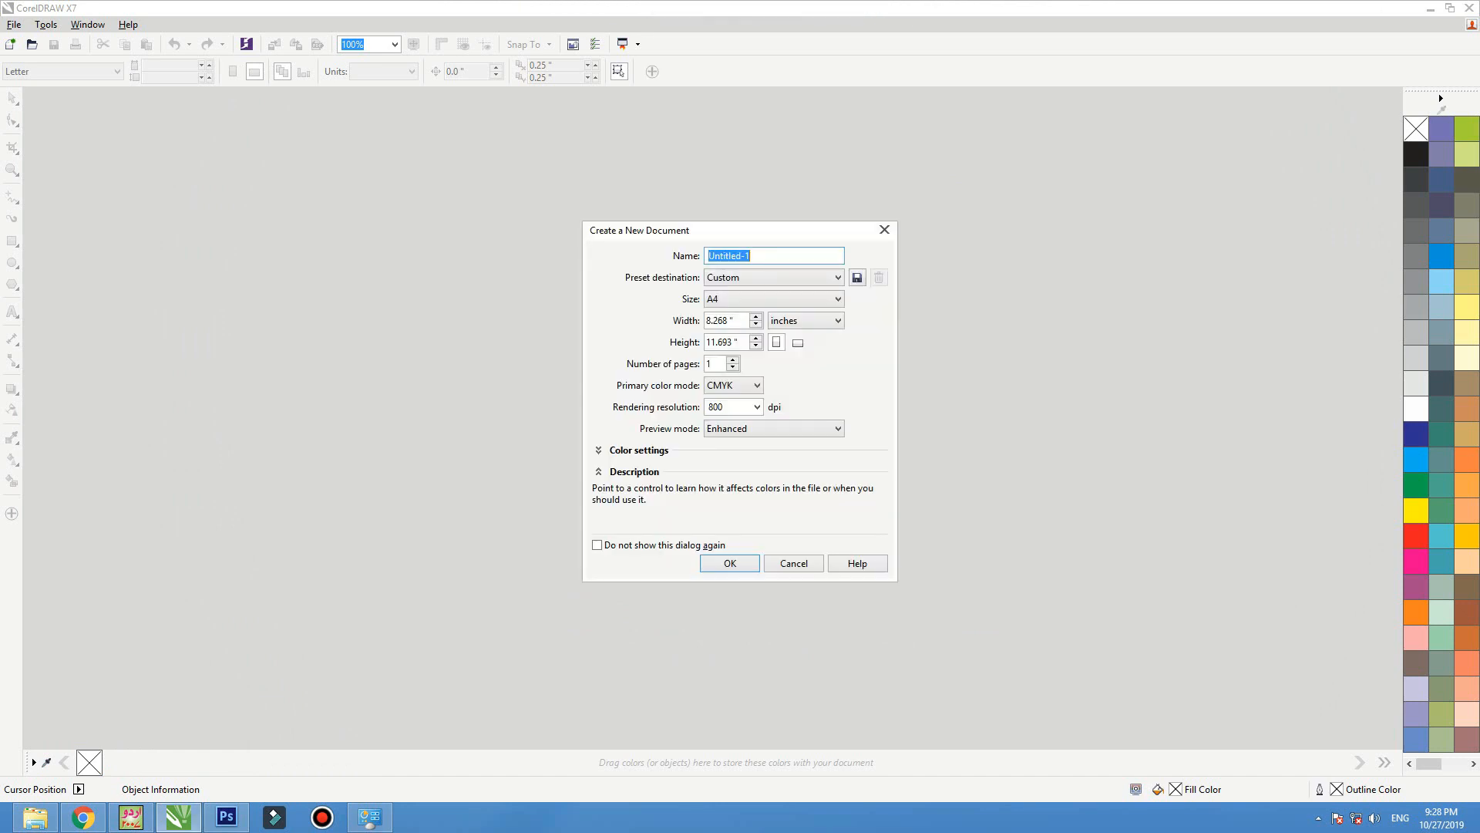
key("Return")
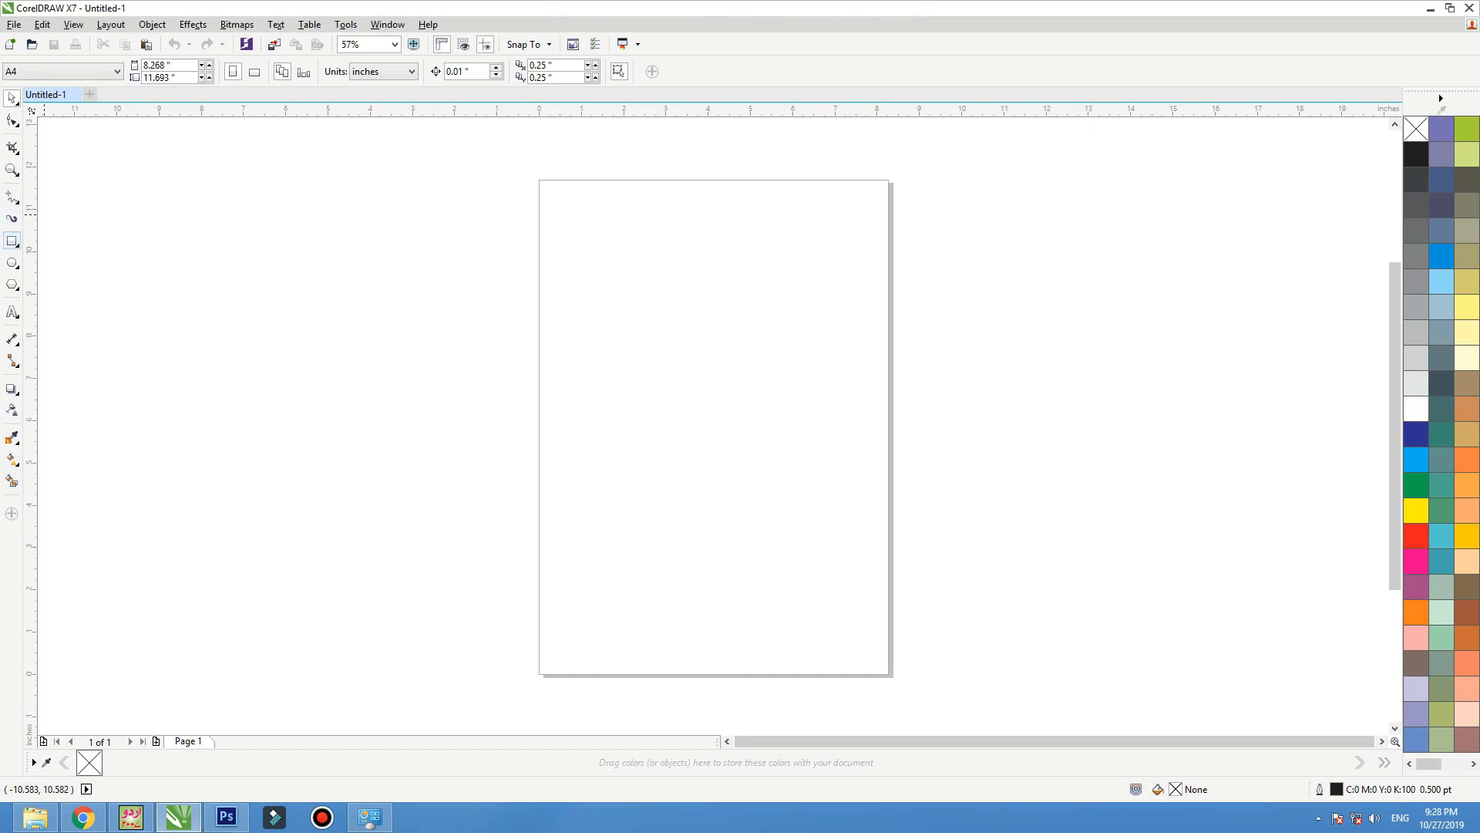
Draw a rectangle about 7.2 by 4.3 inches on the page and switch the page to landscape orientation.
left_click(12, 240)
left_click_drag(546, 324, 851, 505)
key("space")
left_click(365, 470)
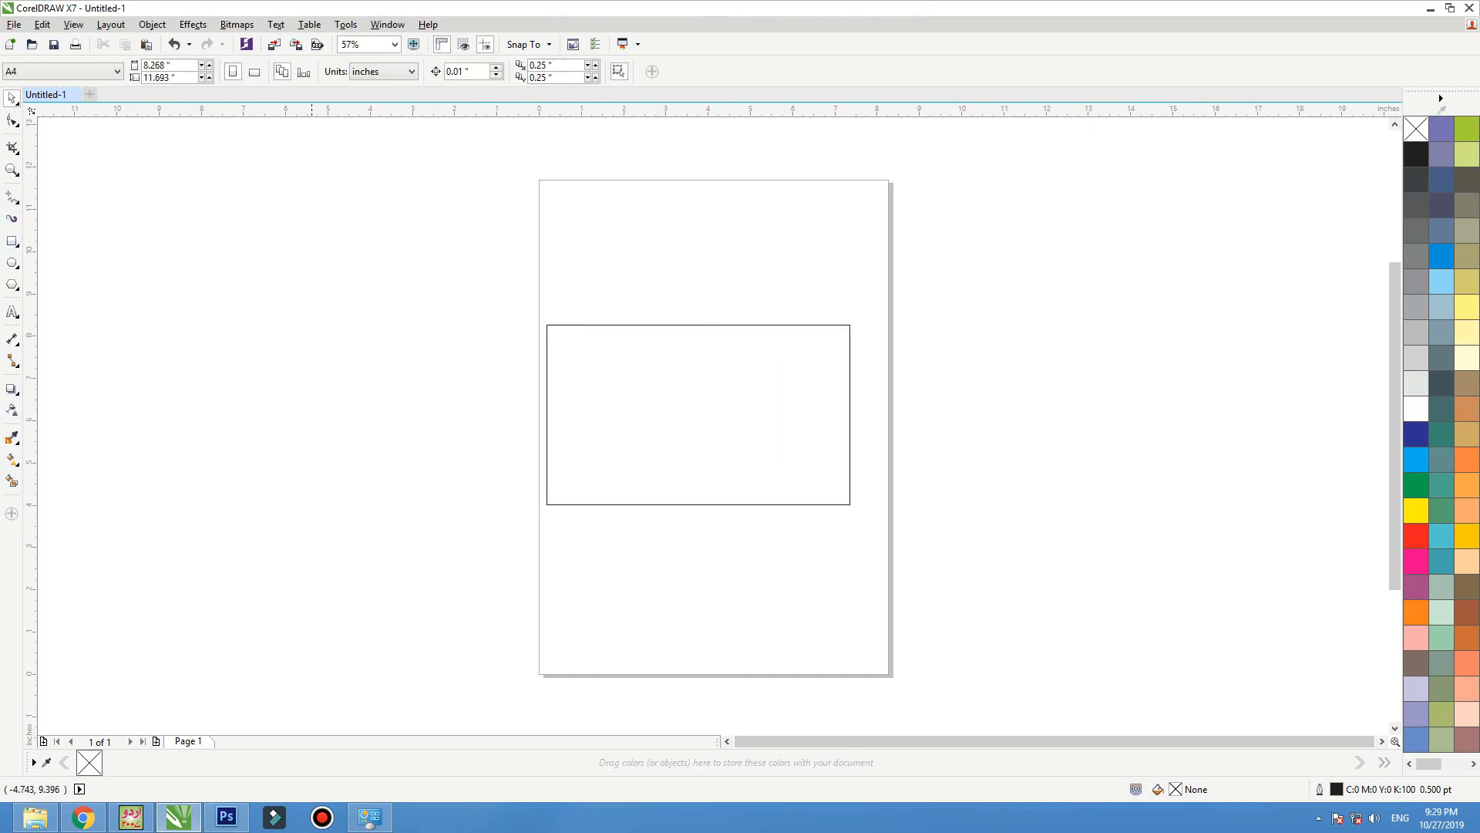
left_click(254, 71)
Set the rectangle's size to 10 inches wide and 5 inches high.
key("z")
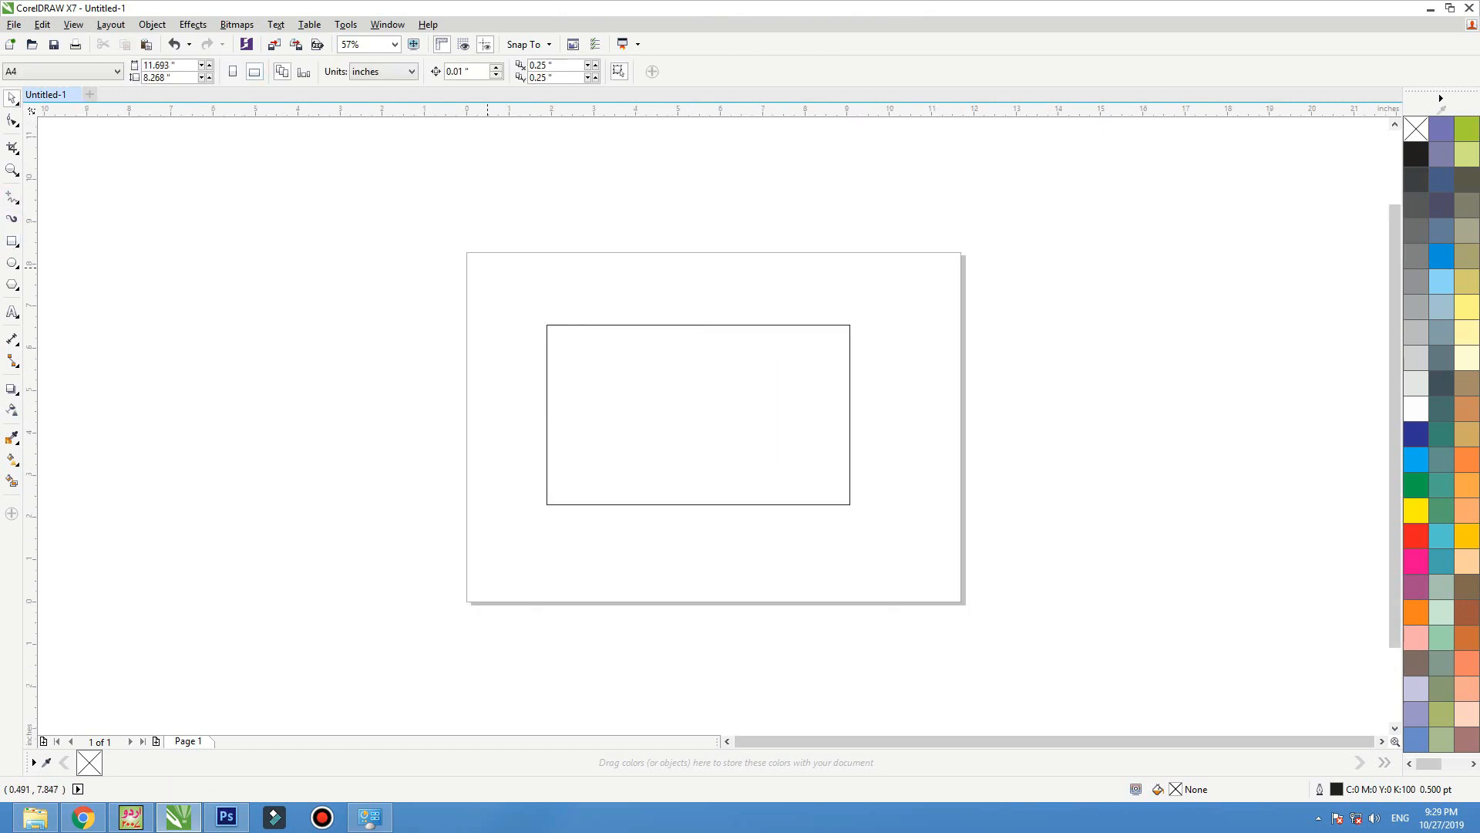
left_click_drag(486, 266, 935, 555)
left_click_drag(765, 471, 777, 473)
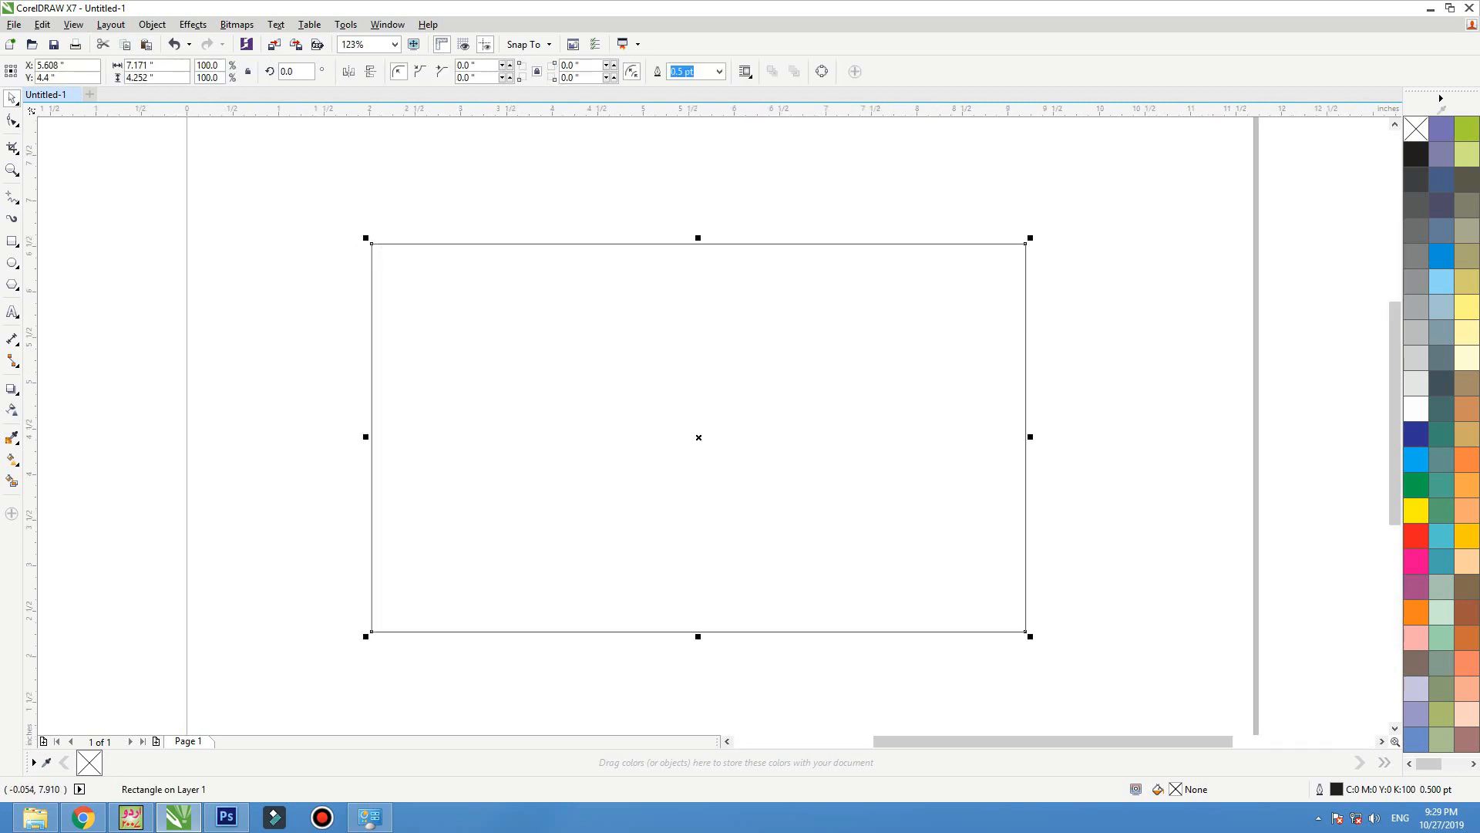
key("shift+Home")
type("10")
key("Tab")
type("5")
key("Return")
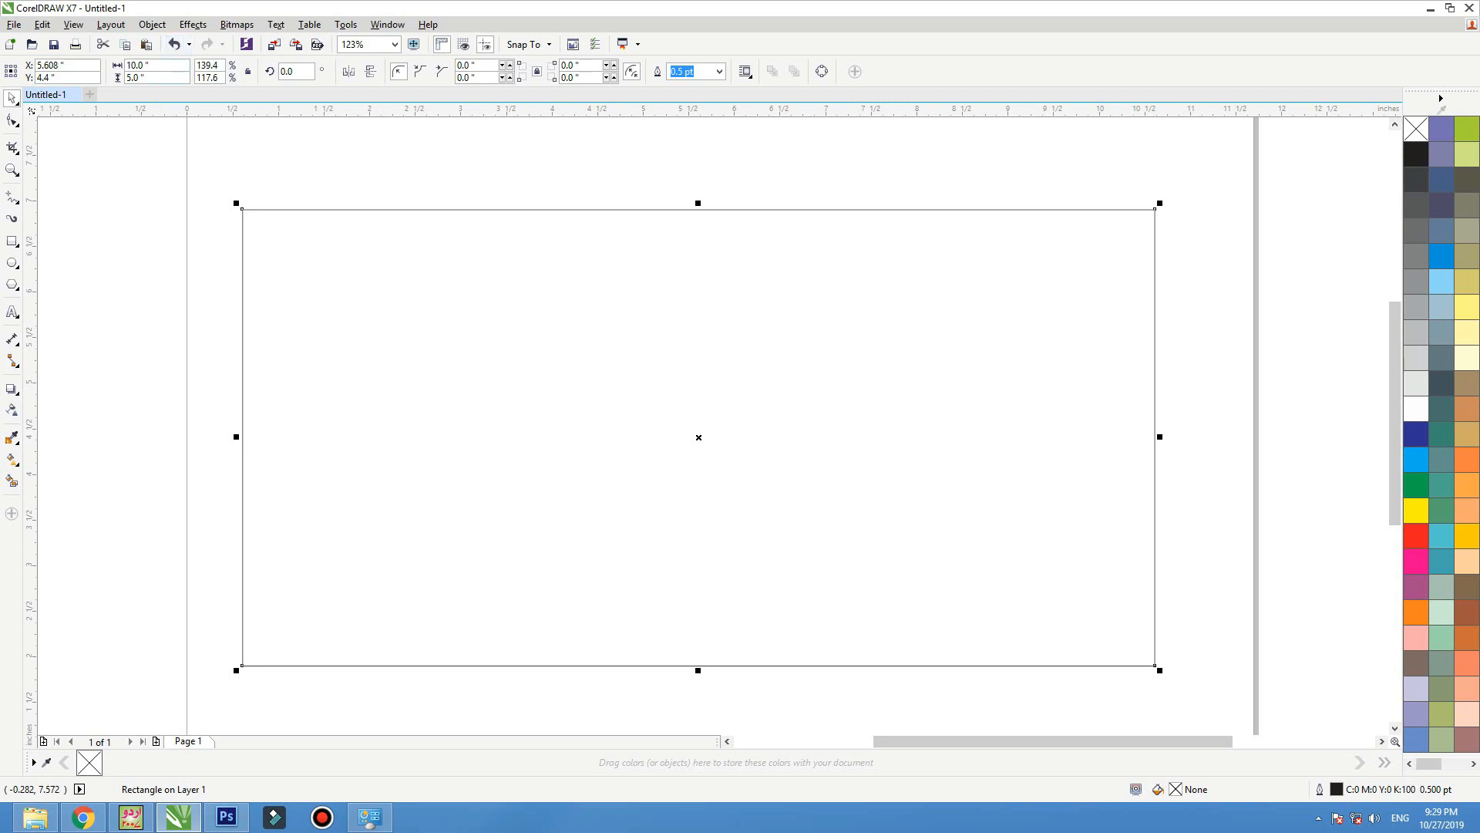
Try a height of 4 inches for the rectangle.
key("Tab")
type("4")
key("Return")
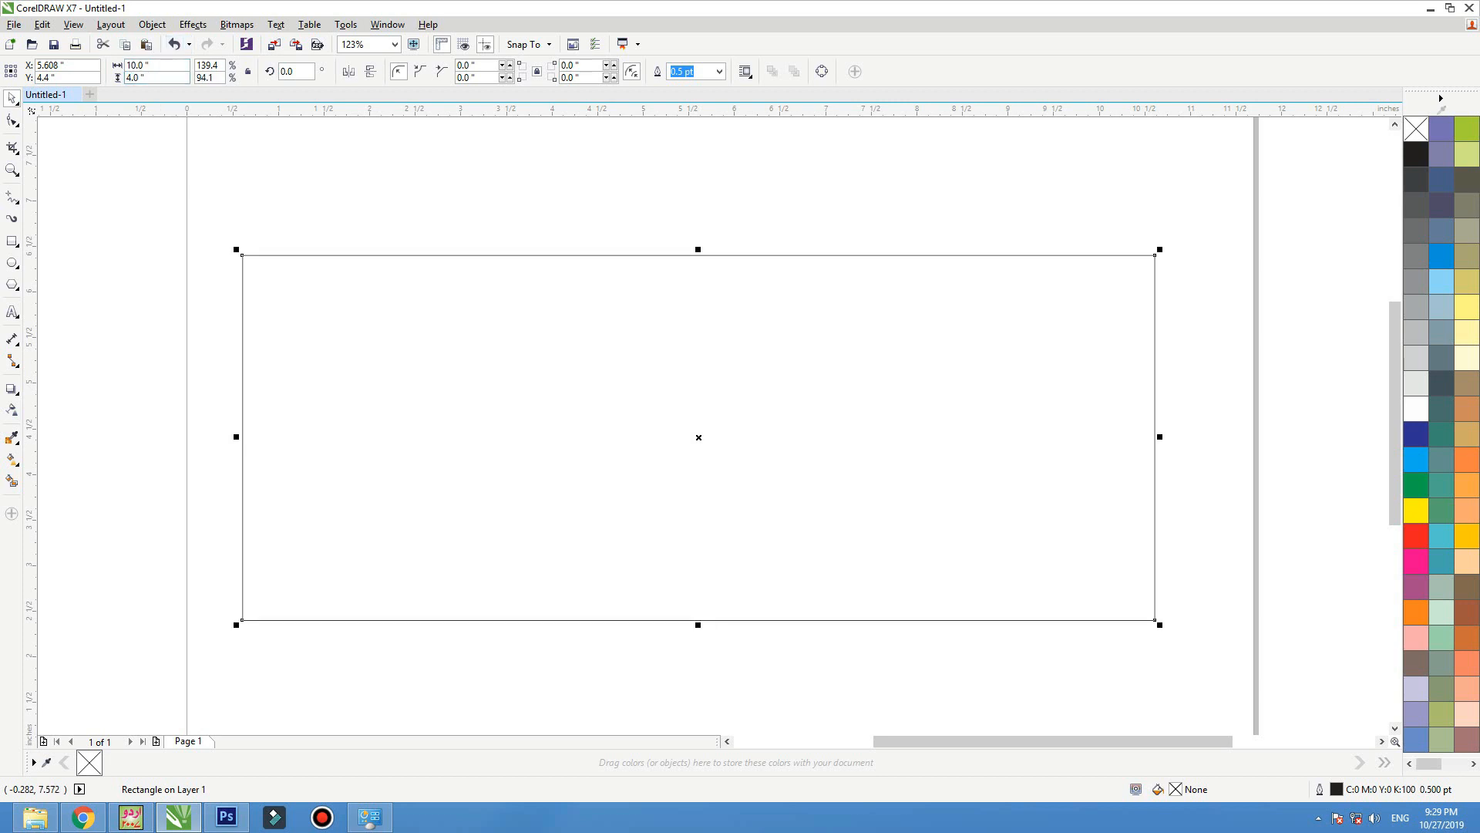
key("ctrl+z")
Set the rectangle's width to 8 inches.
left_click_drag(151, 66, 93, 75)
type("8")
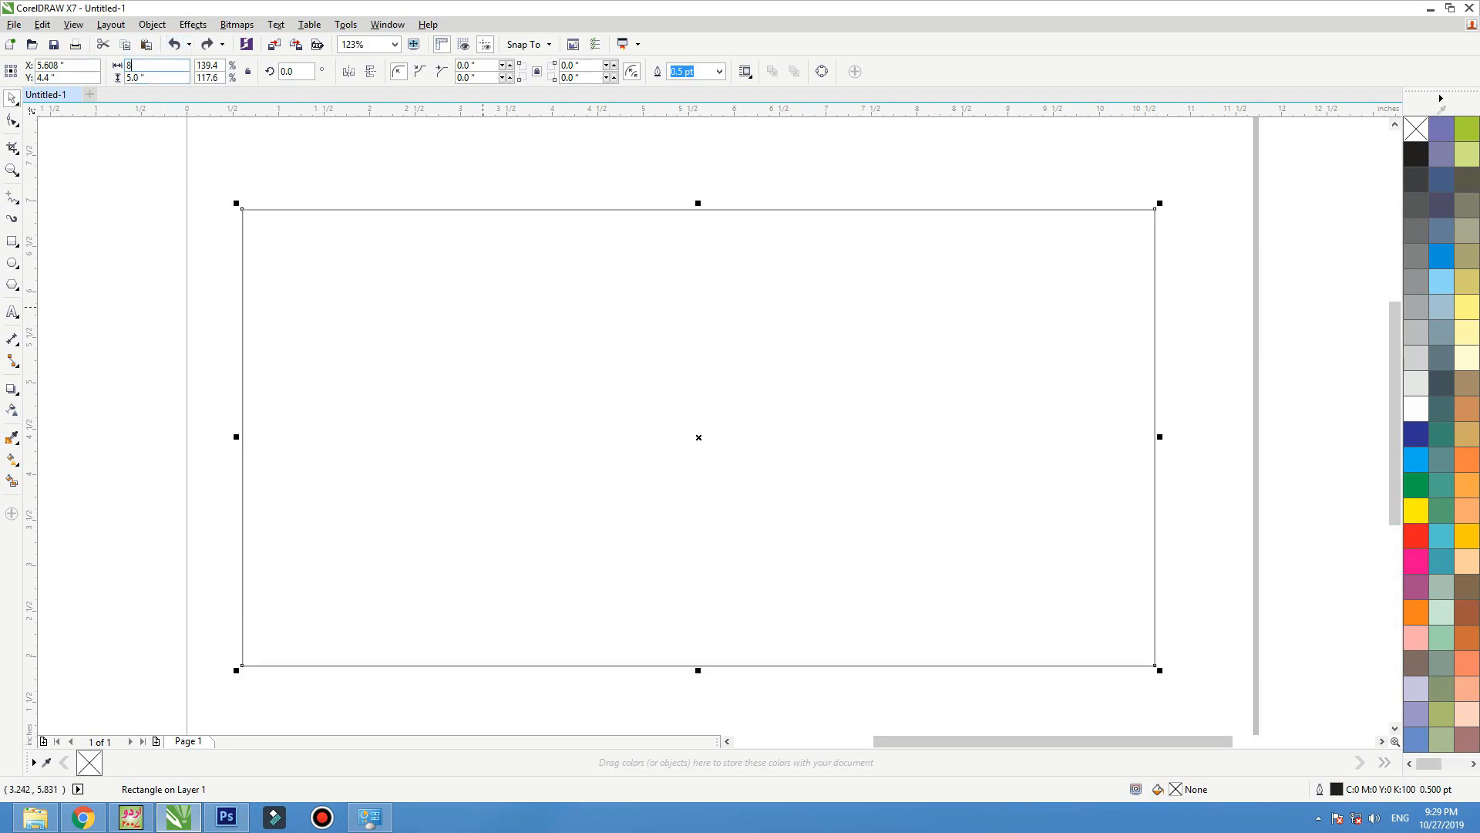
key("Return")
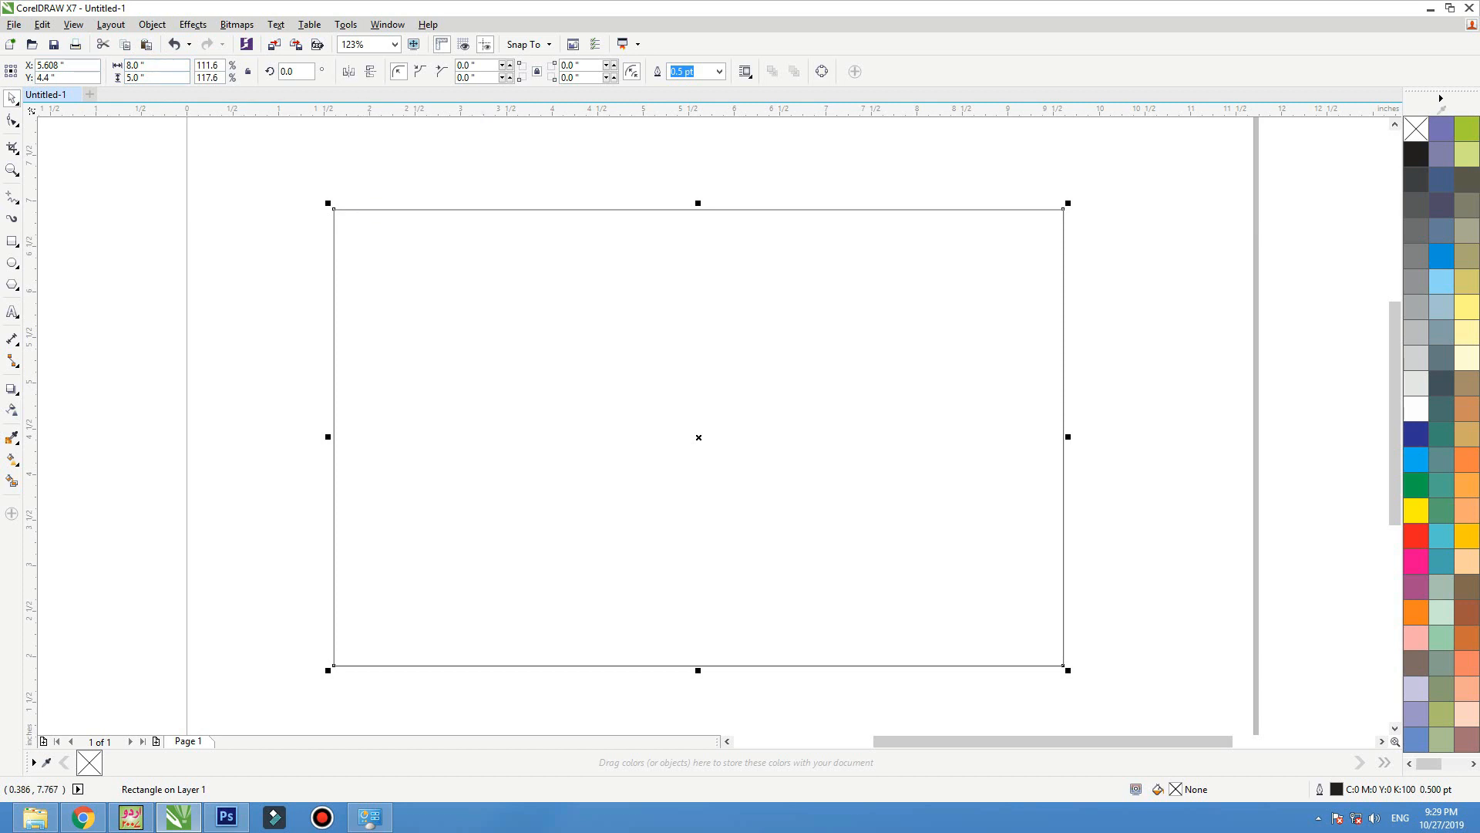
Set the rectangle's height to 4 inches and its width to 7 inches.
left_click_drag(153, 78, 15, 74)
type("4")
key("Return")
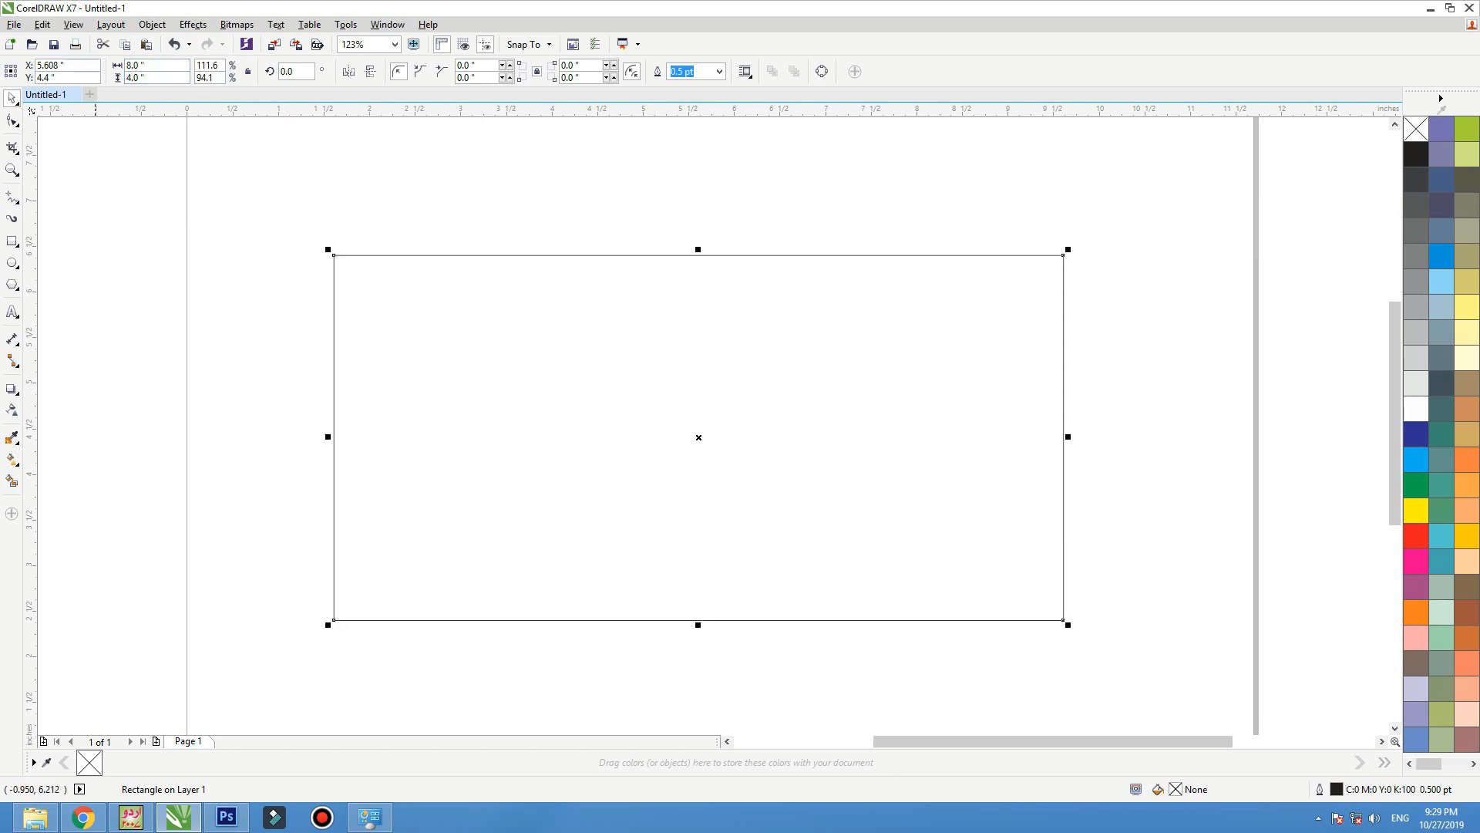
type("7")
key("Return")
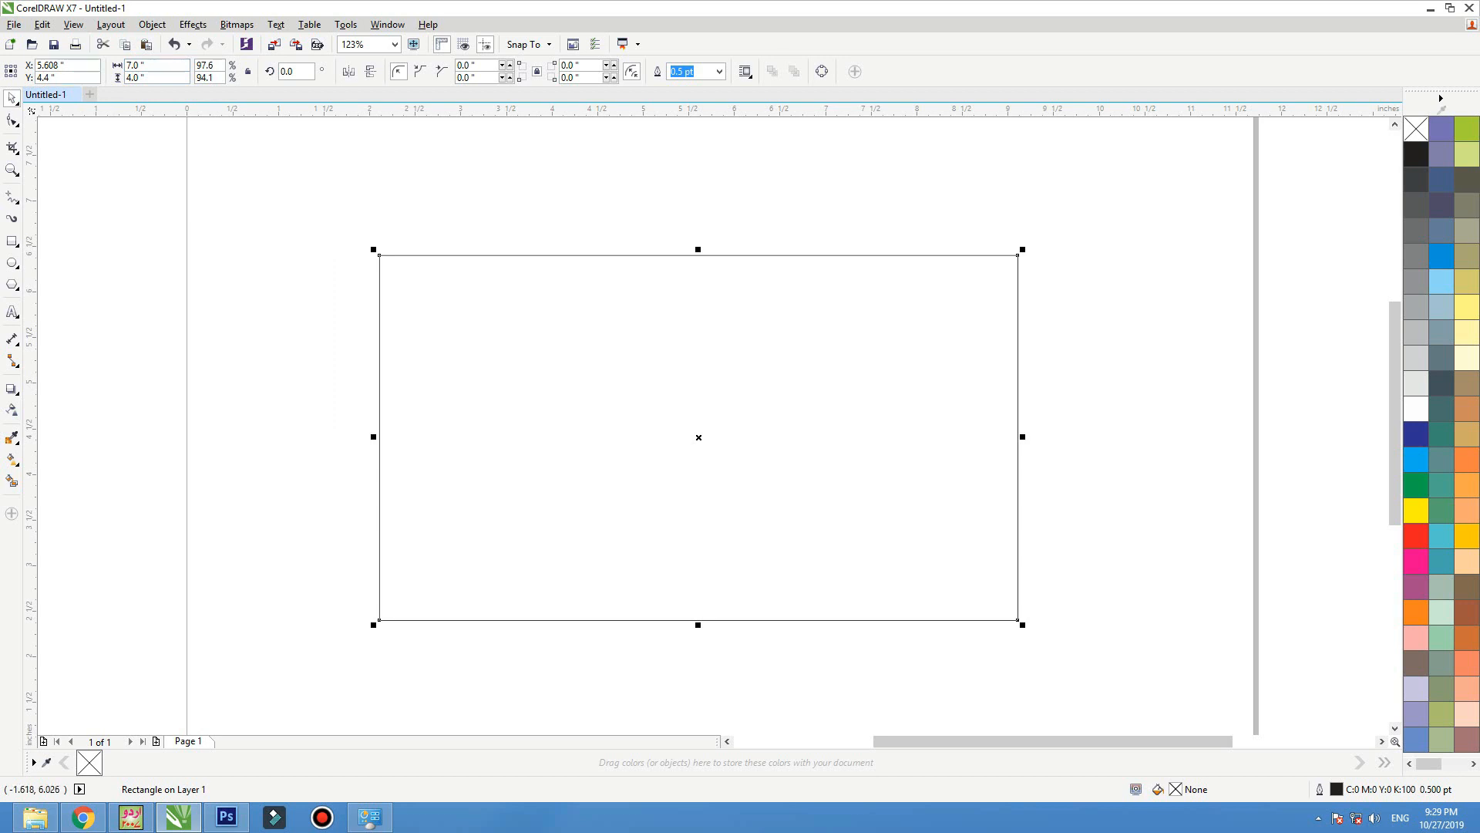
Add a one-step inside contour to the rectangle with an offset of about 0.22 inches.
left_click(12, 388)
left_click(70, 404)
mouse_move(698, 255)
left_mouse_down()
mouse_move(698, 315)
mouse_move(699, 274)
left_mouse_up()
key("space")
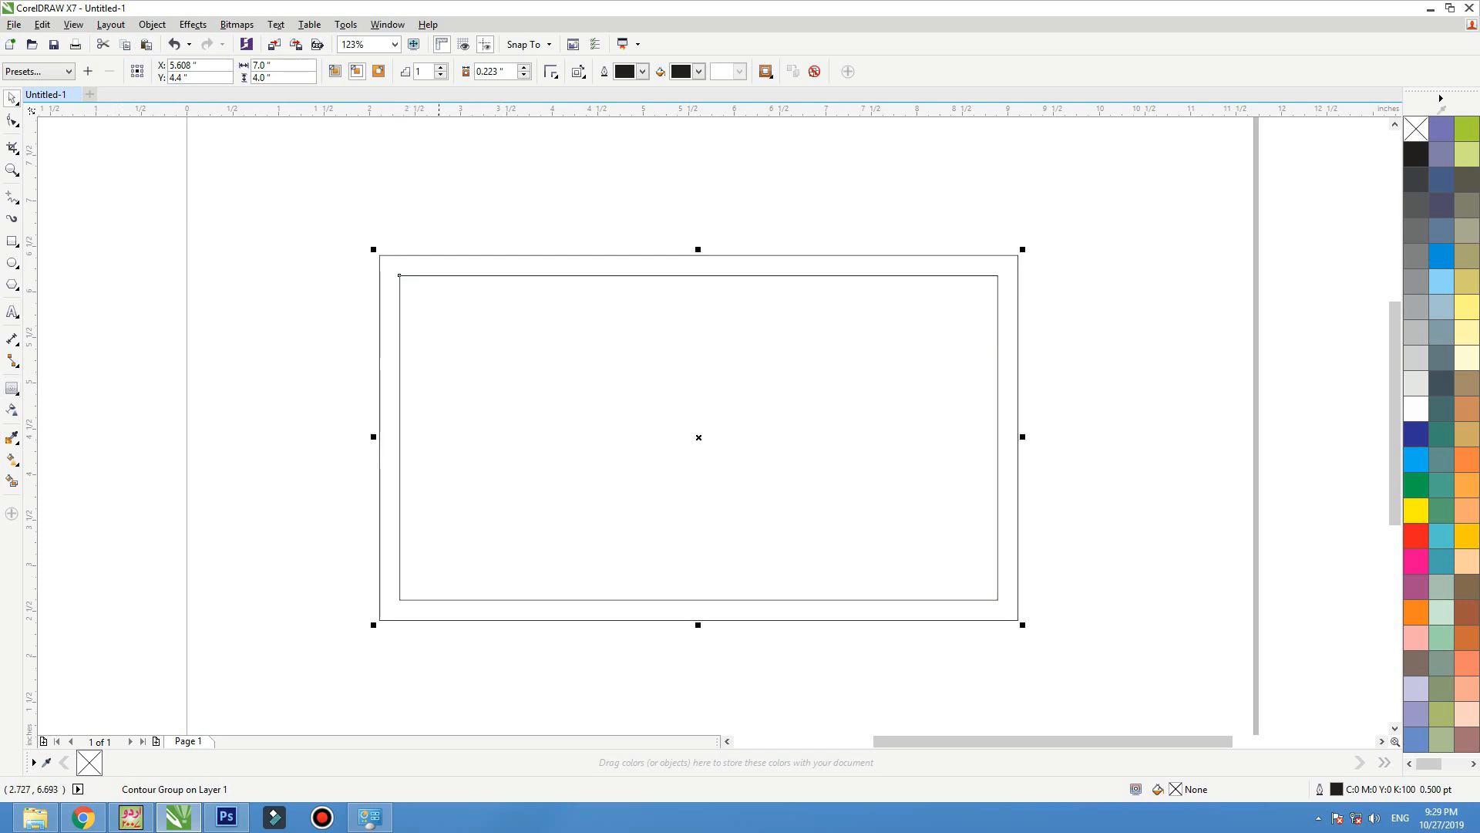
Break the contour group apart into separate outer and inner rectangles.
key("ctrl+k")
left_click(445, 215)
left_click(450, 255)
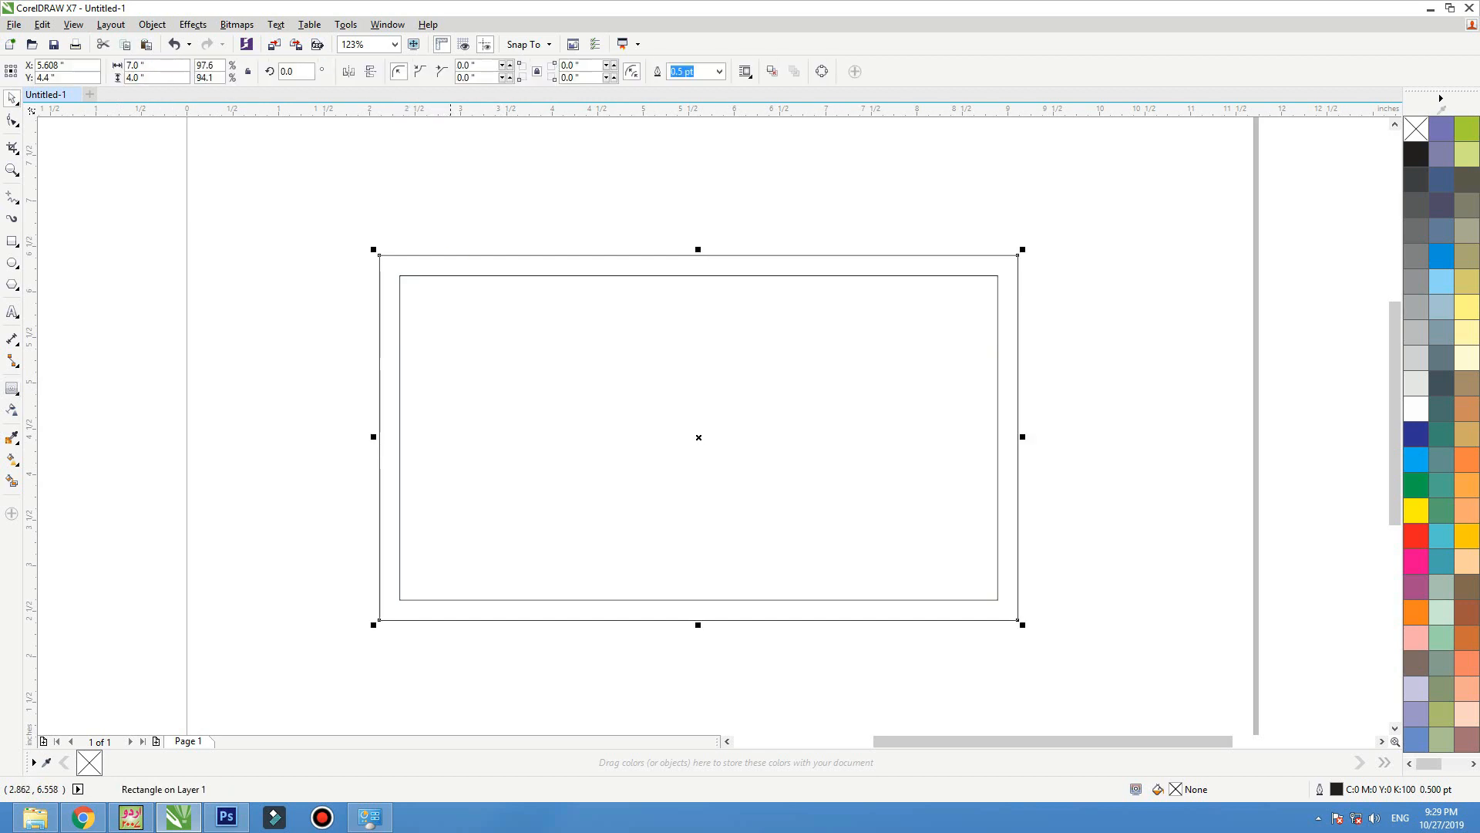
left_click(465, 222)
Add artistic text on the page with the lines "New arrivals", "fashion" and "all special products", correcting the spelling of "special".
left_click(12, 312)
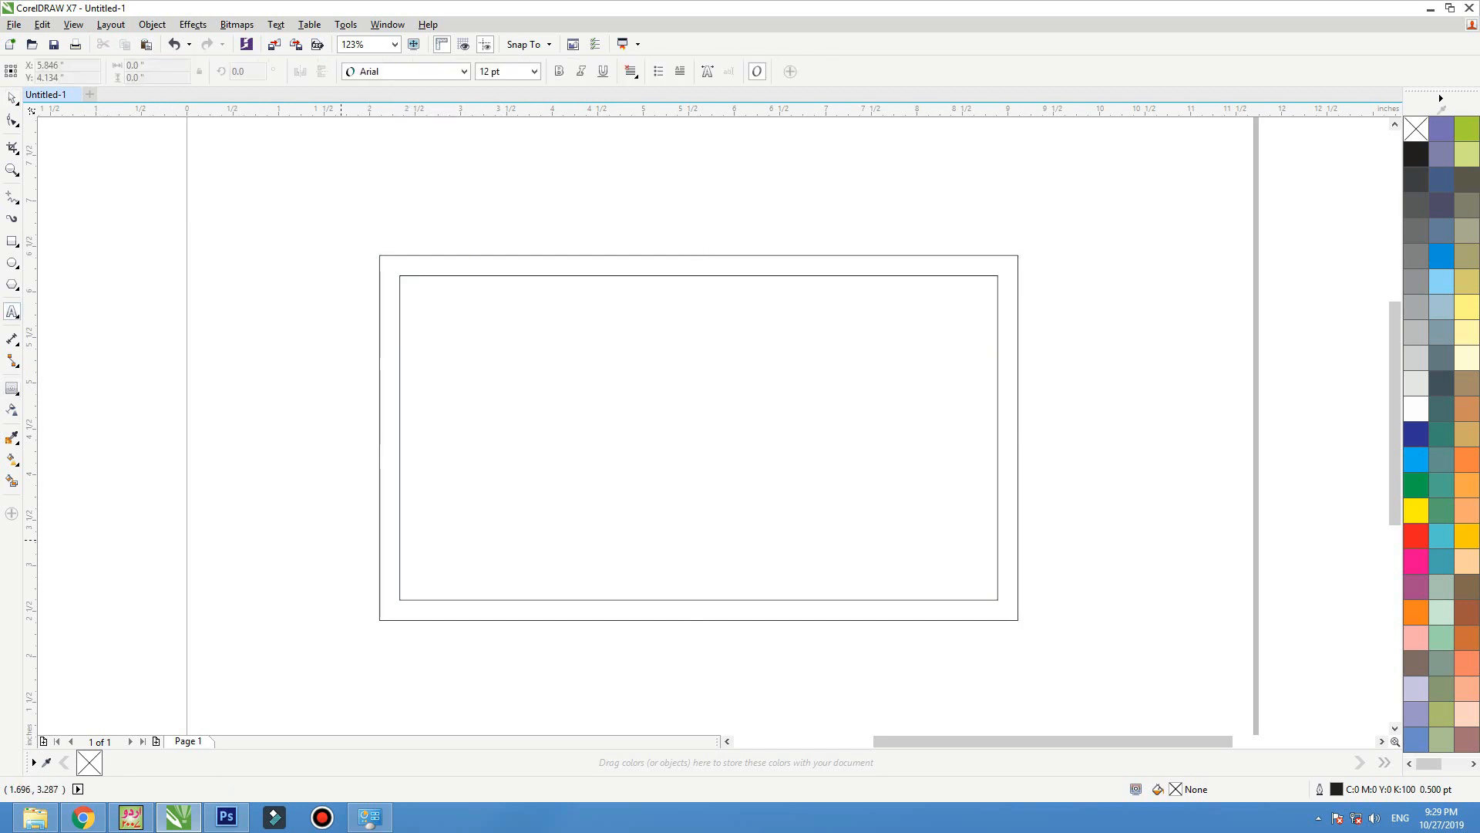
left_click(341, 539)
left_click(237, 398)
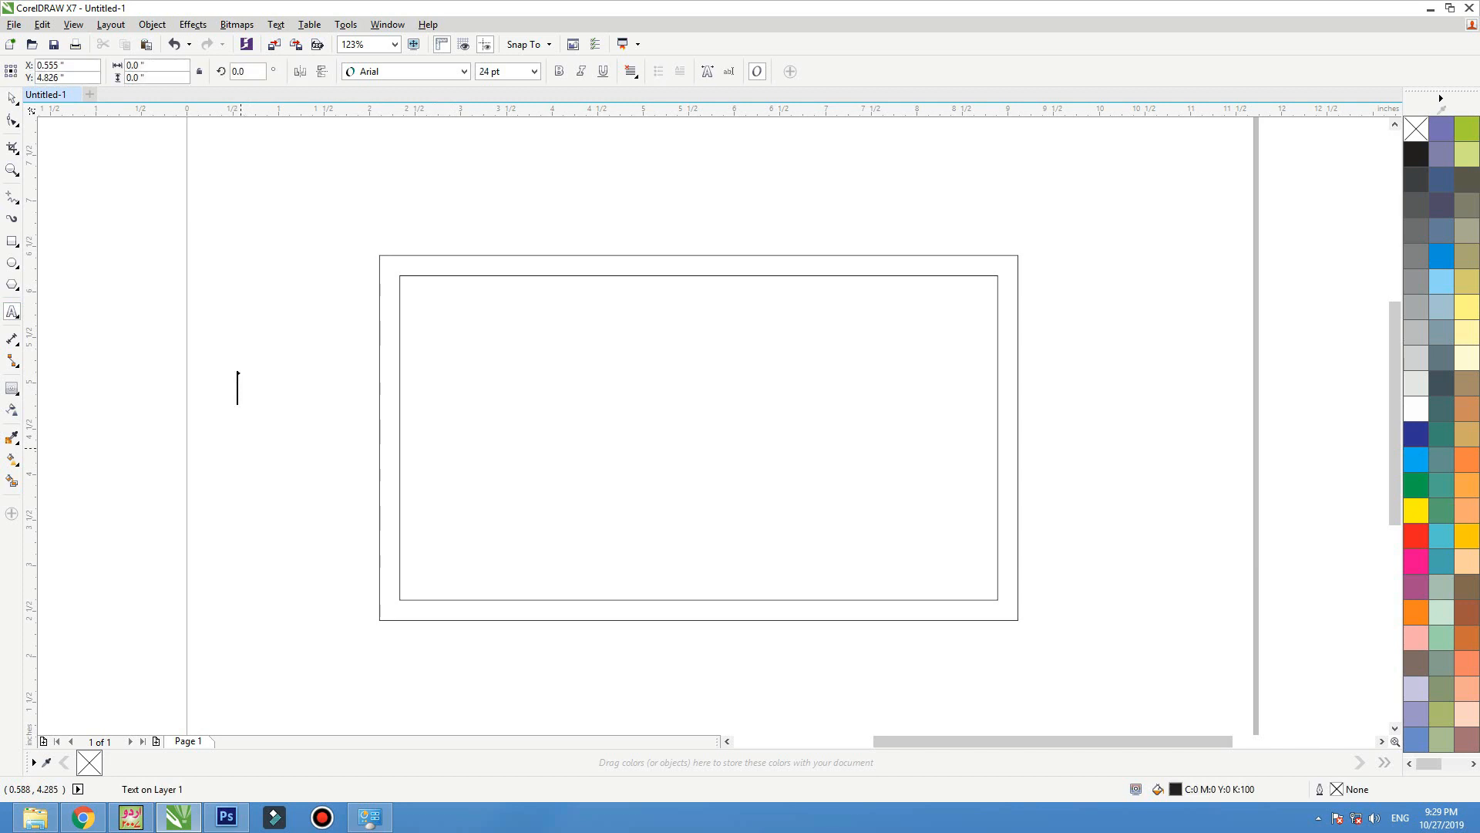
type("New")
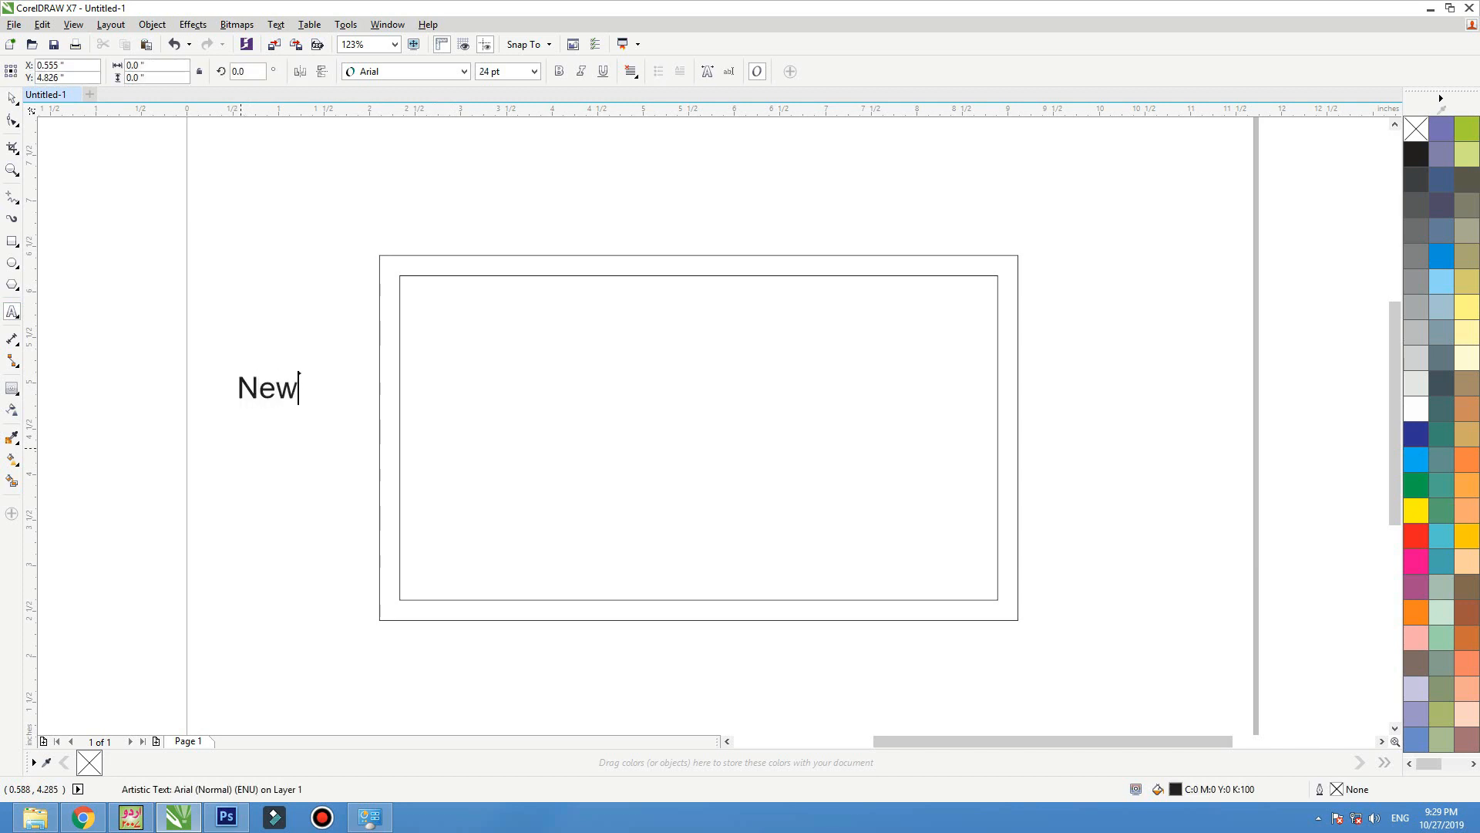
type(" arrivals")
key("Return")
type("fas")
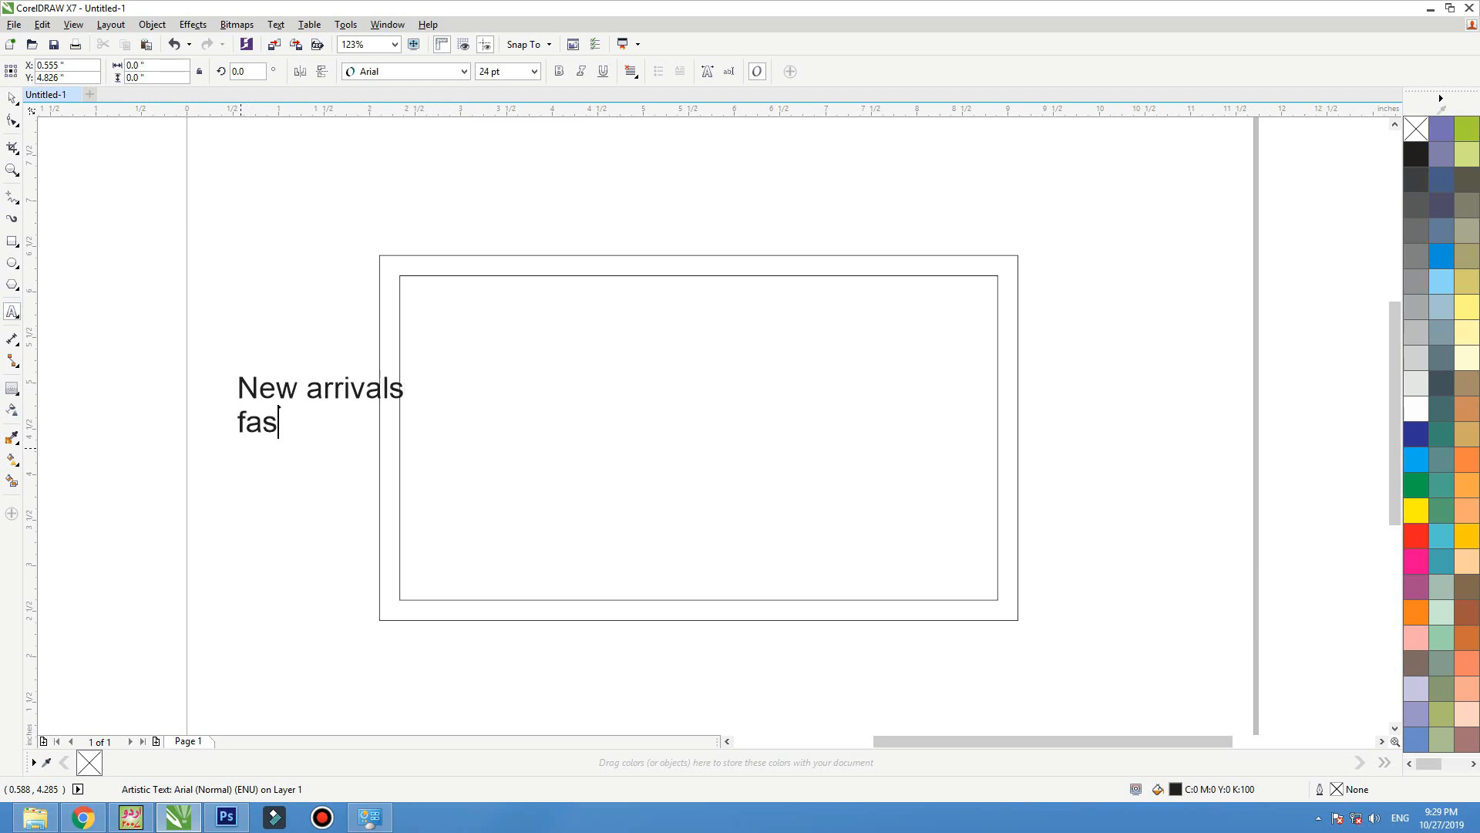
type("hion")
key("Return")
type("all spc")
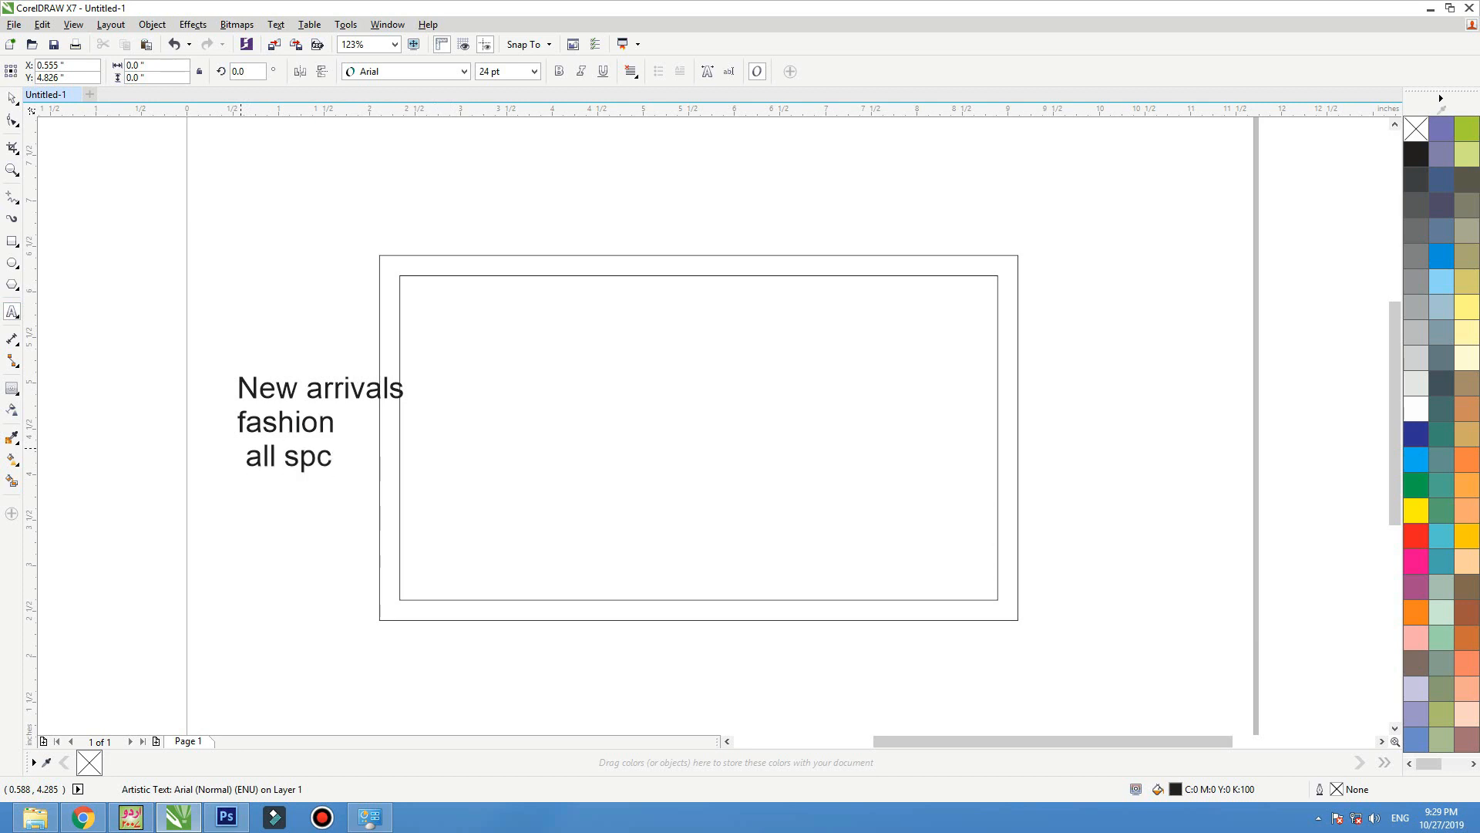
type("ial products")
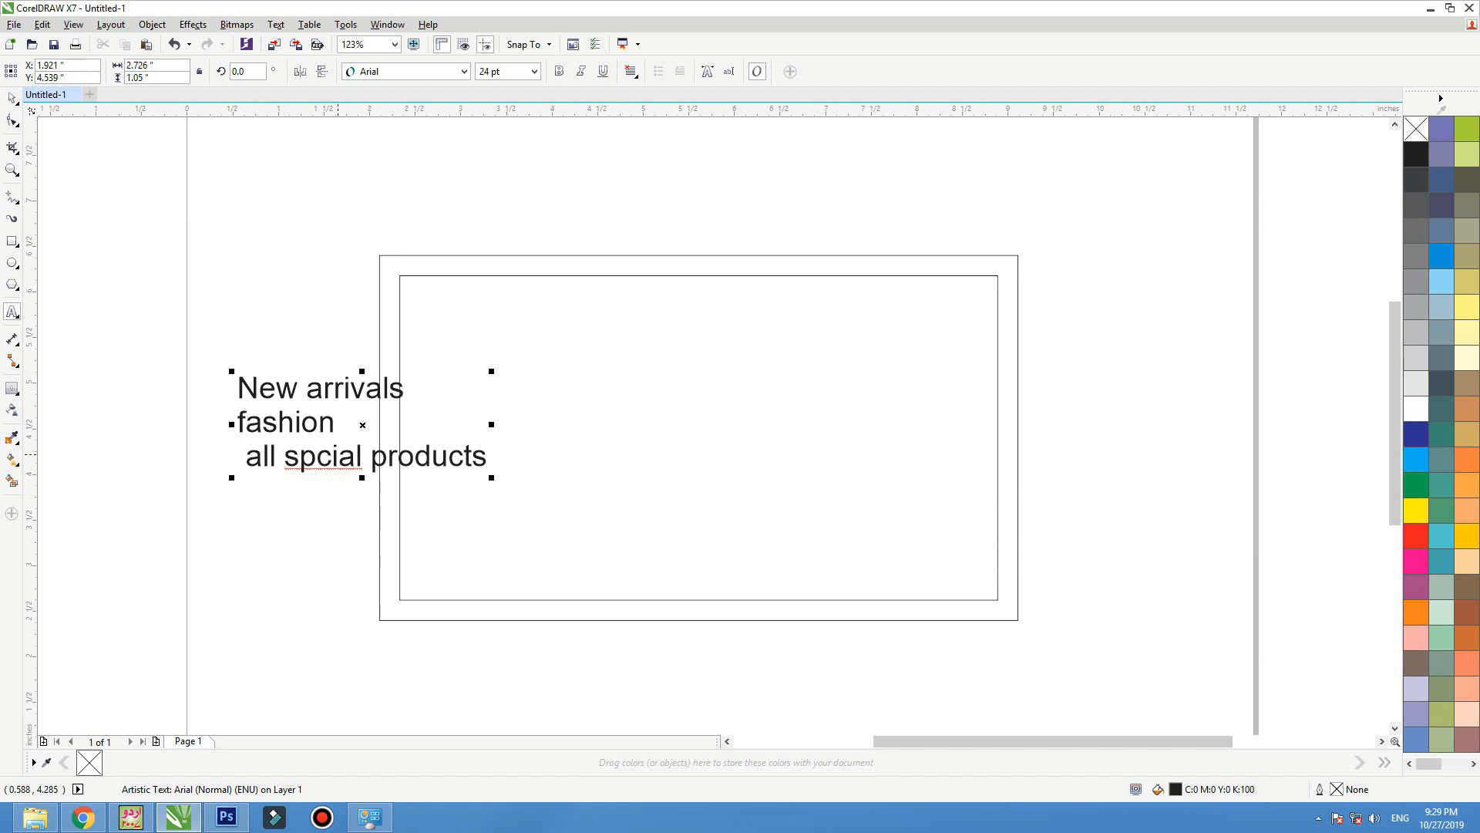
right_click(336, 456)
left_click(370, 504)
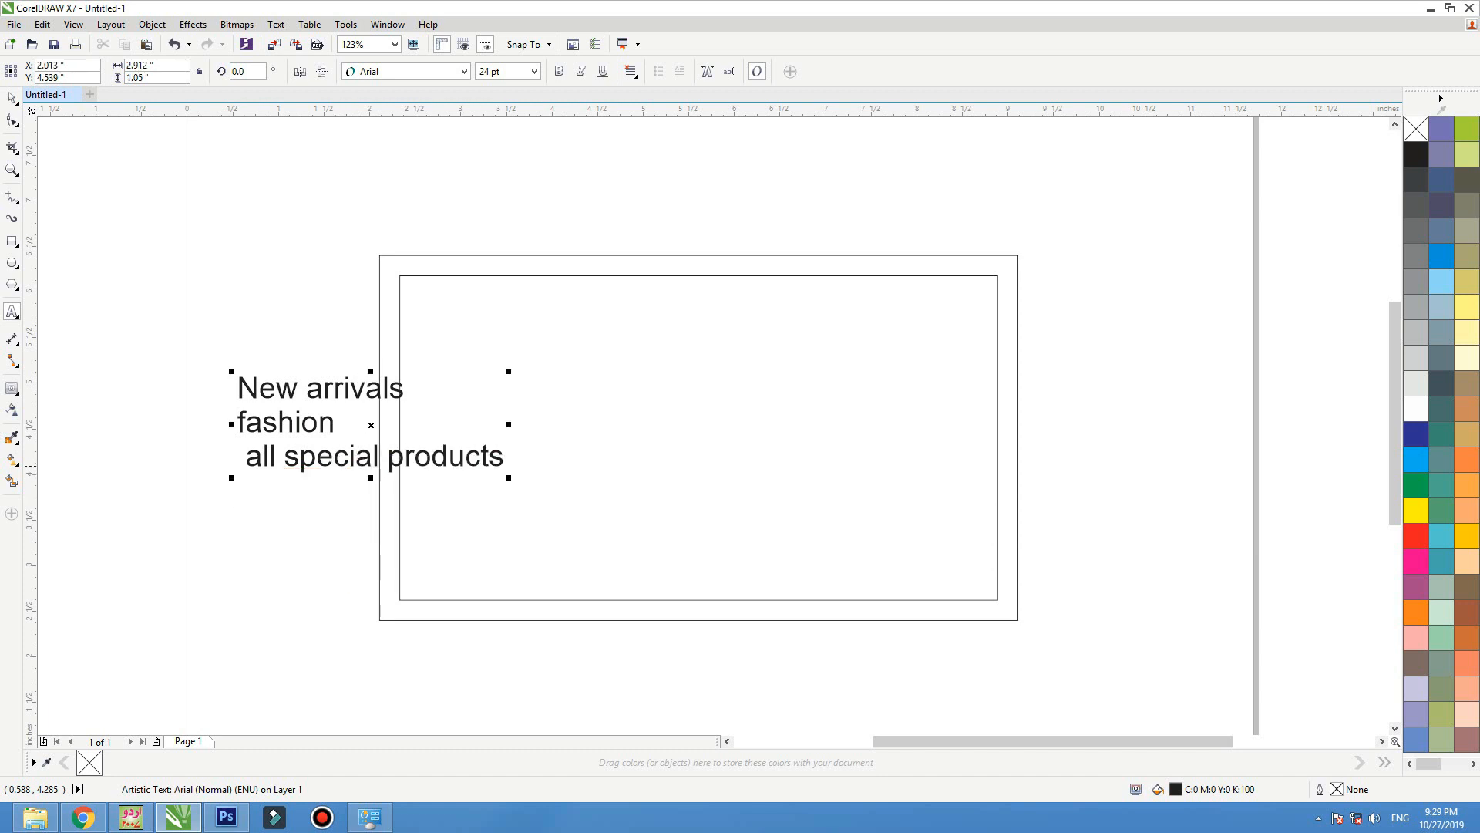
left_click(505, 455)
key("Return")
type("upto 60")
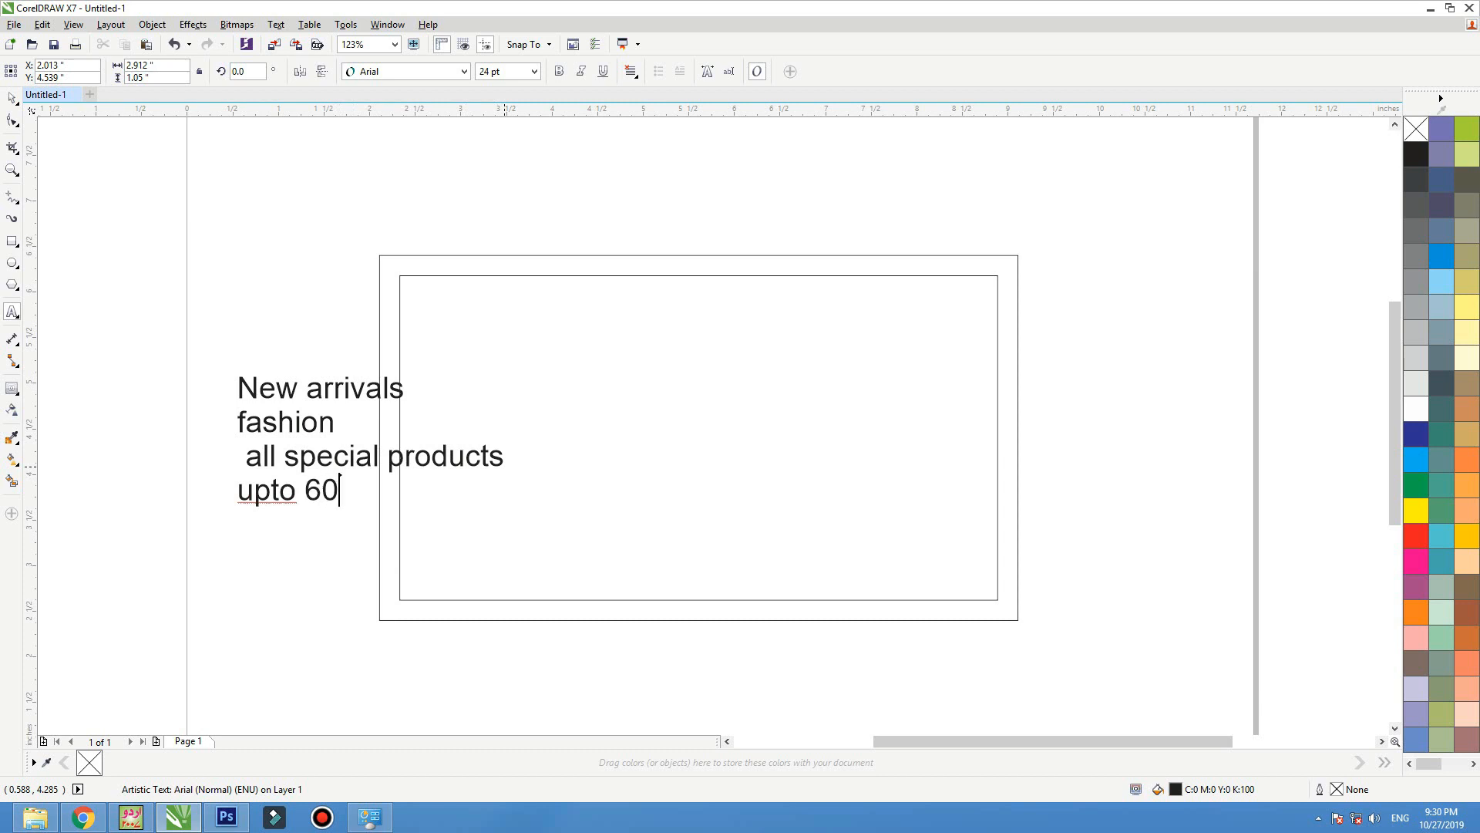
type("%")
type("off ")
type("shop")
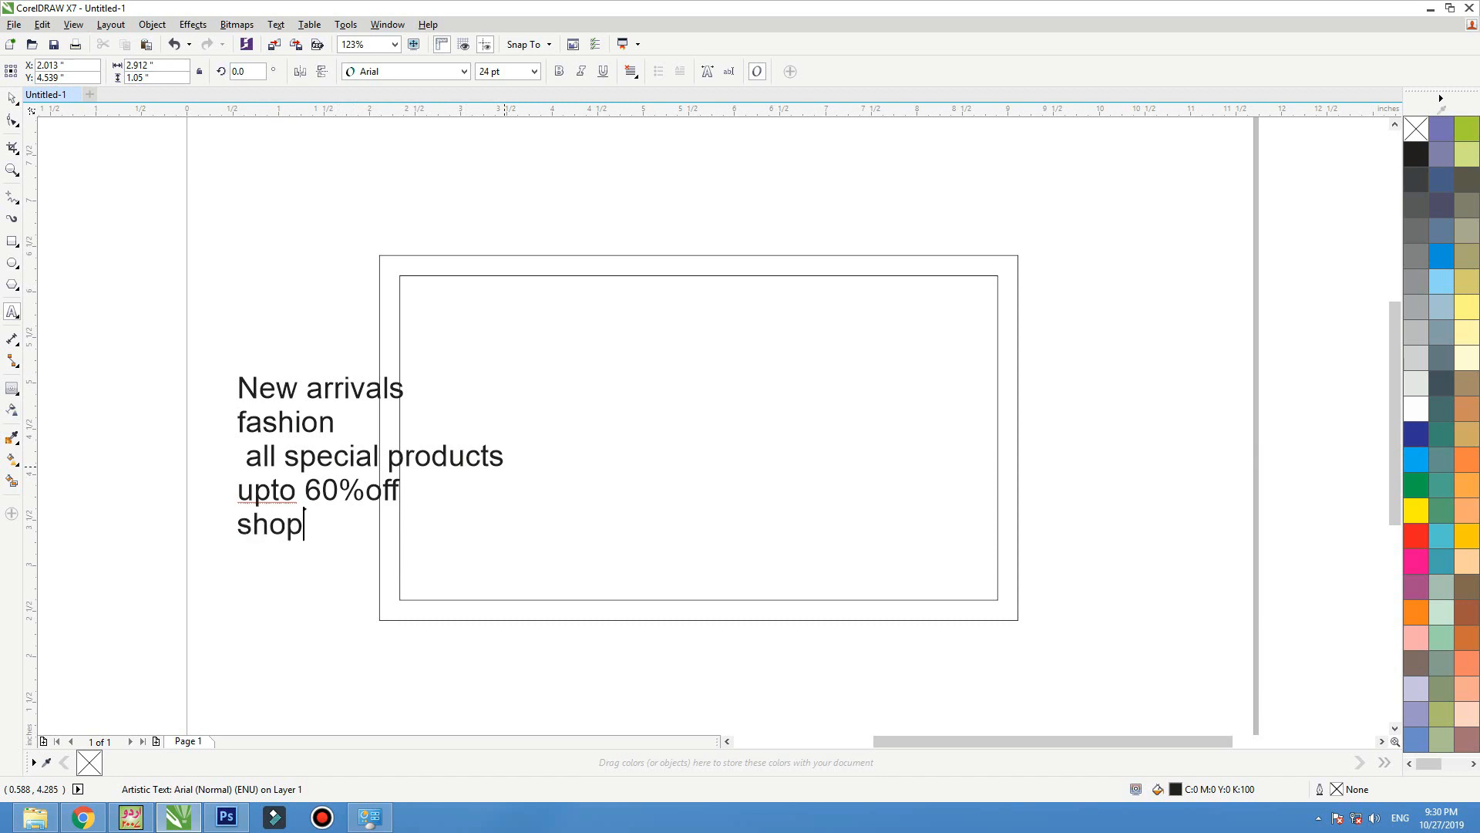
type(" now www")
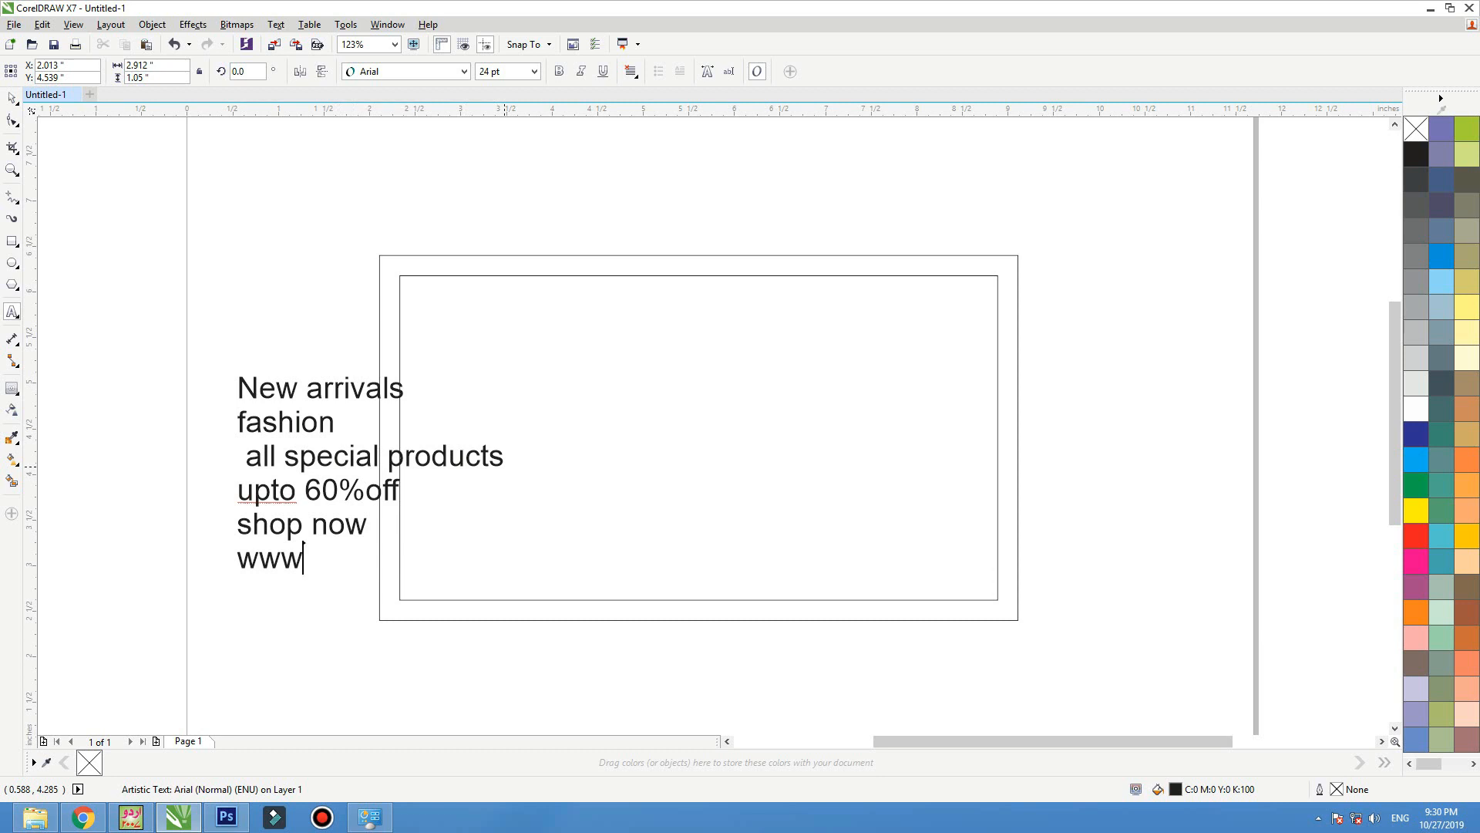
type(".shoping")
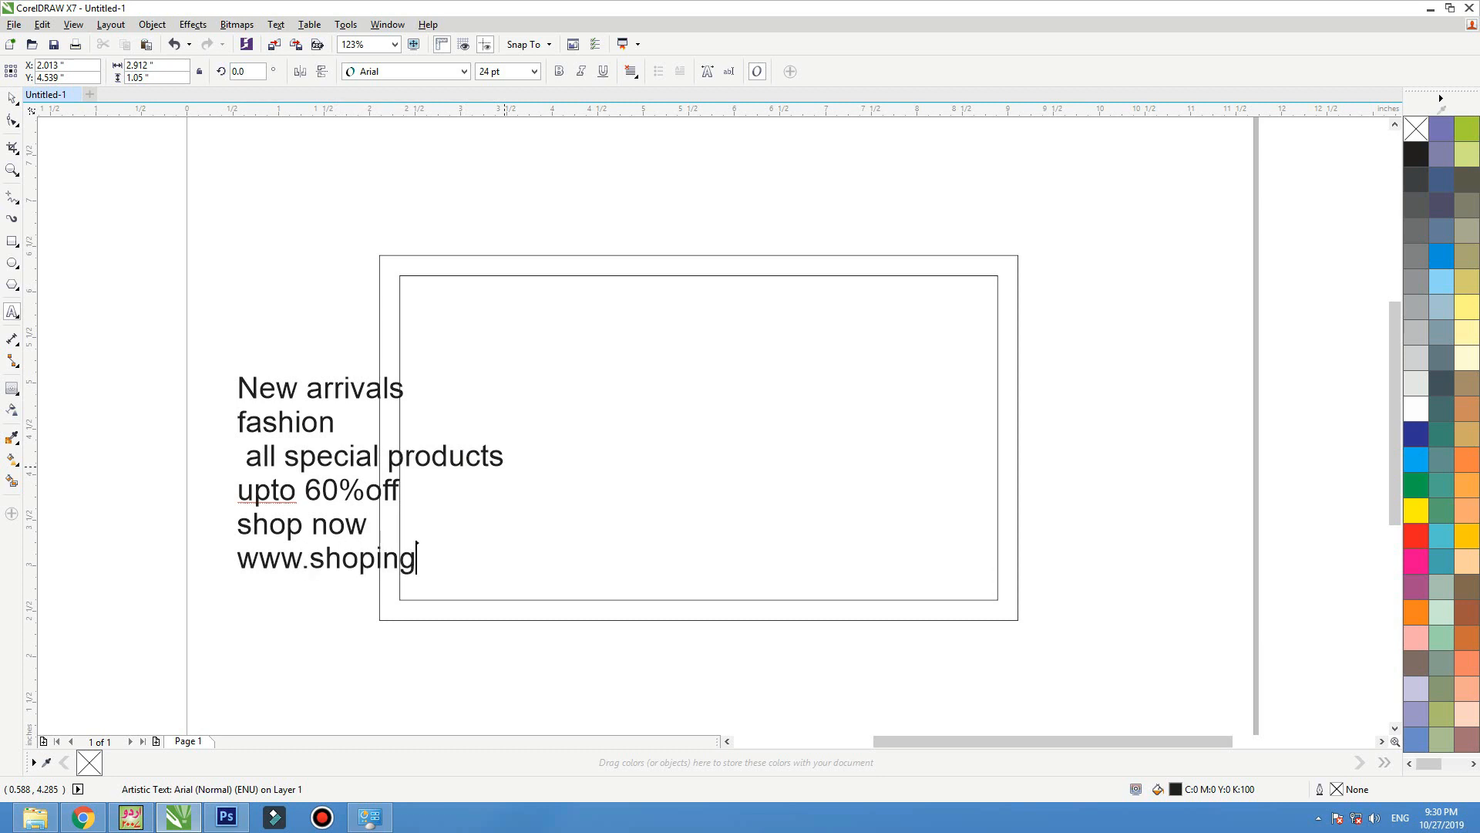
type("url.com")
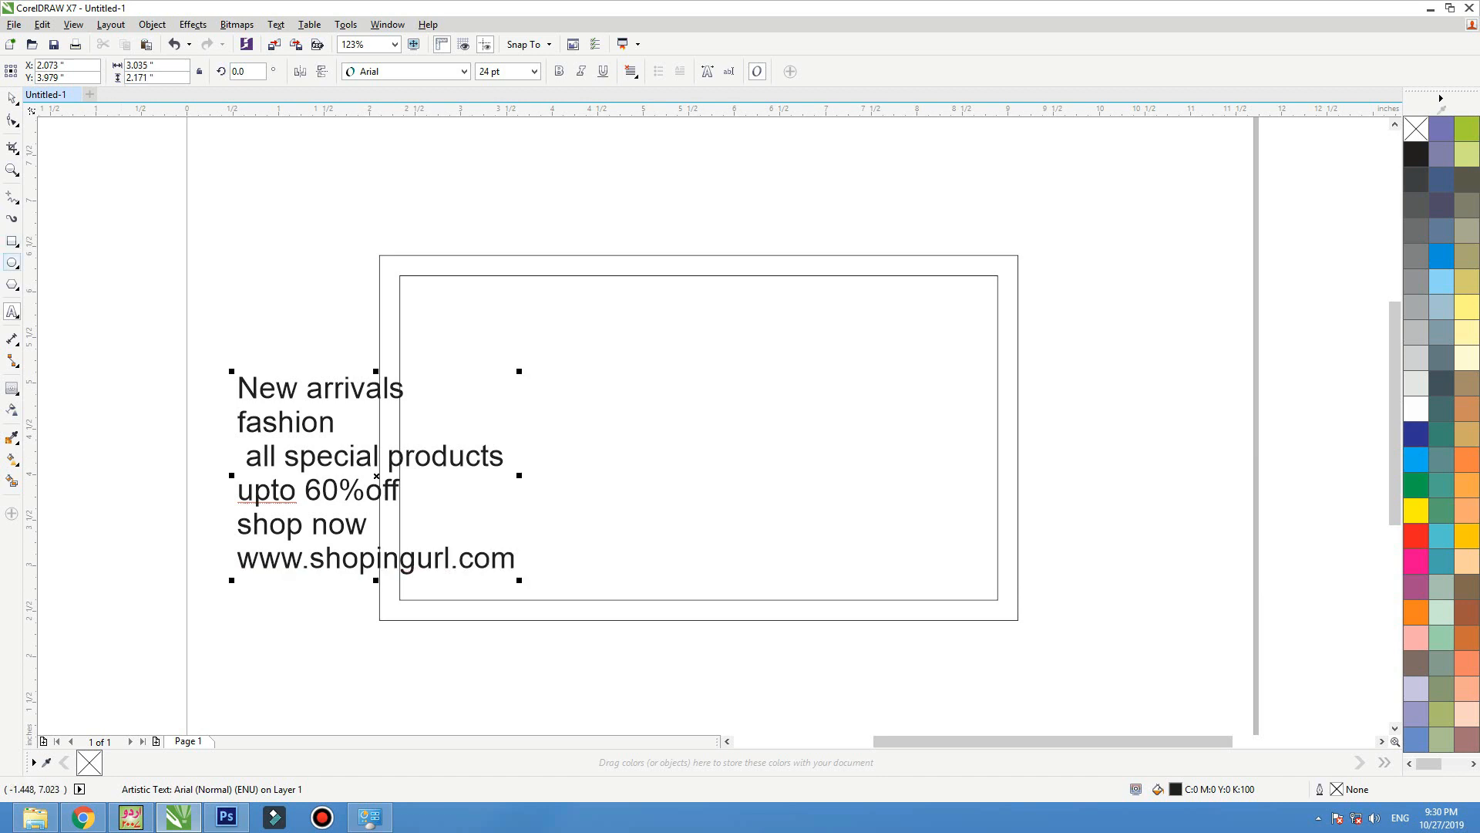
Move the text block out of the rectangles to the empty area on their right.
left_click(12, 98)
scroll(376, 385, "down", 1)
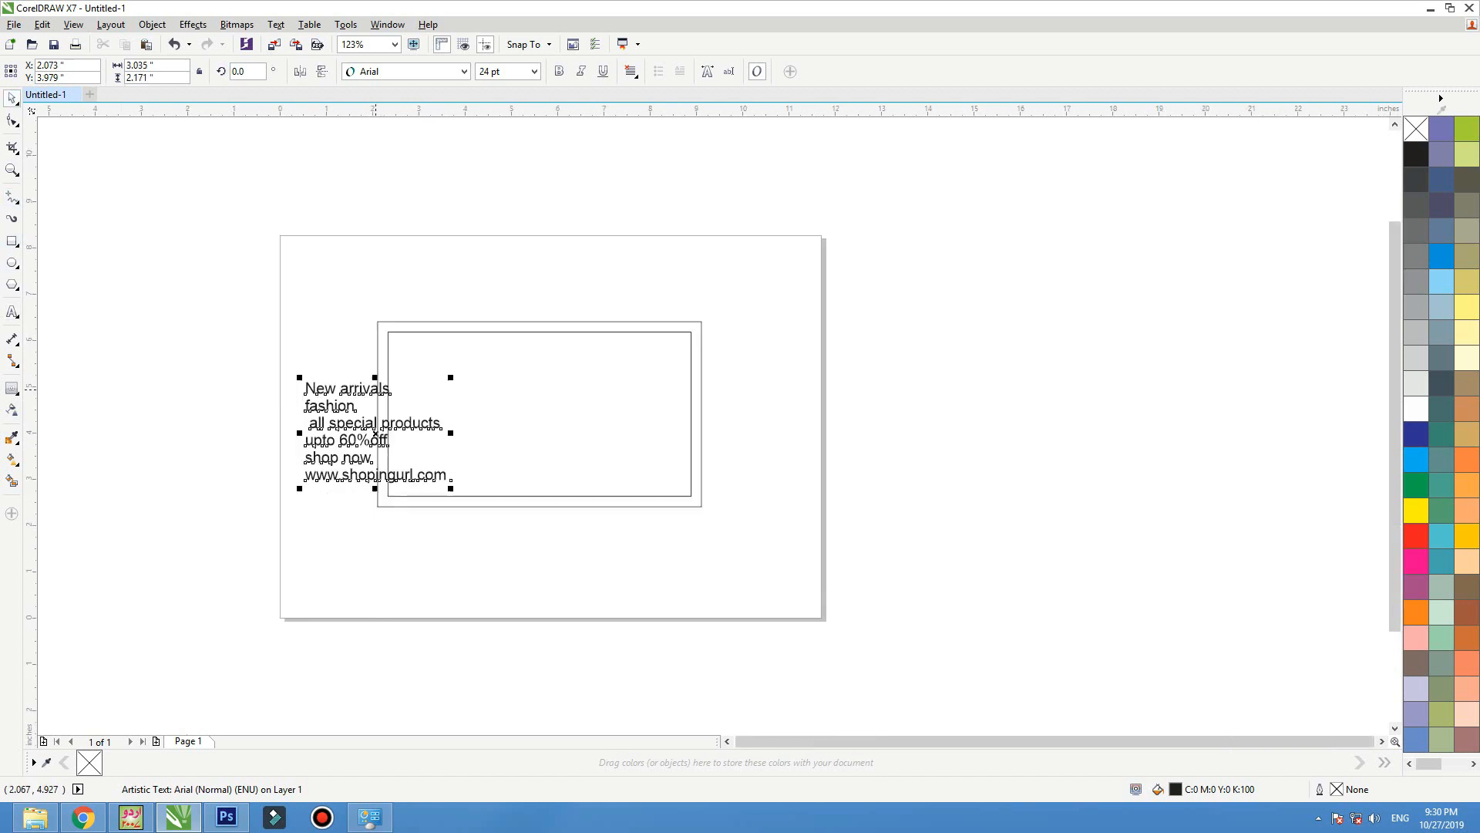
left_click_drag(427, 420, 839, 394)
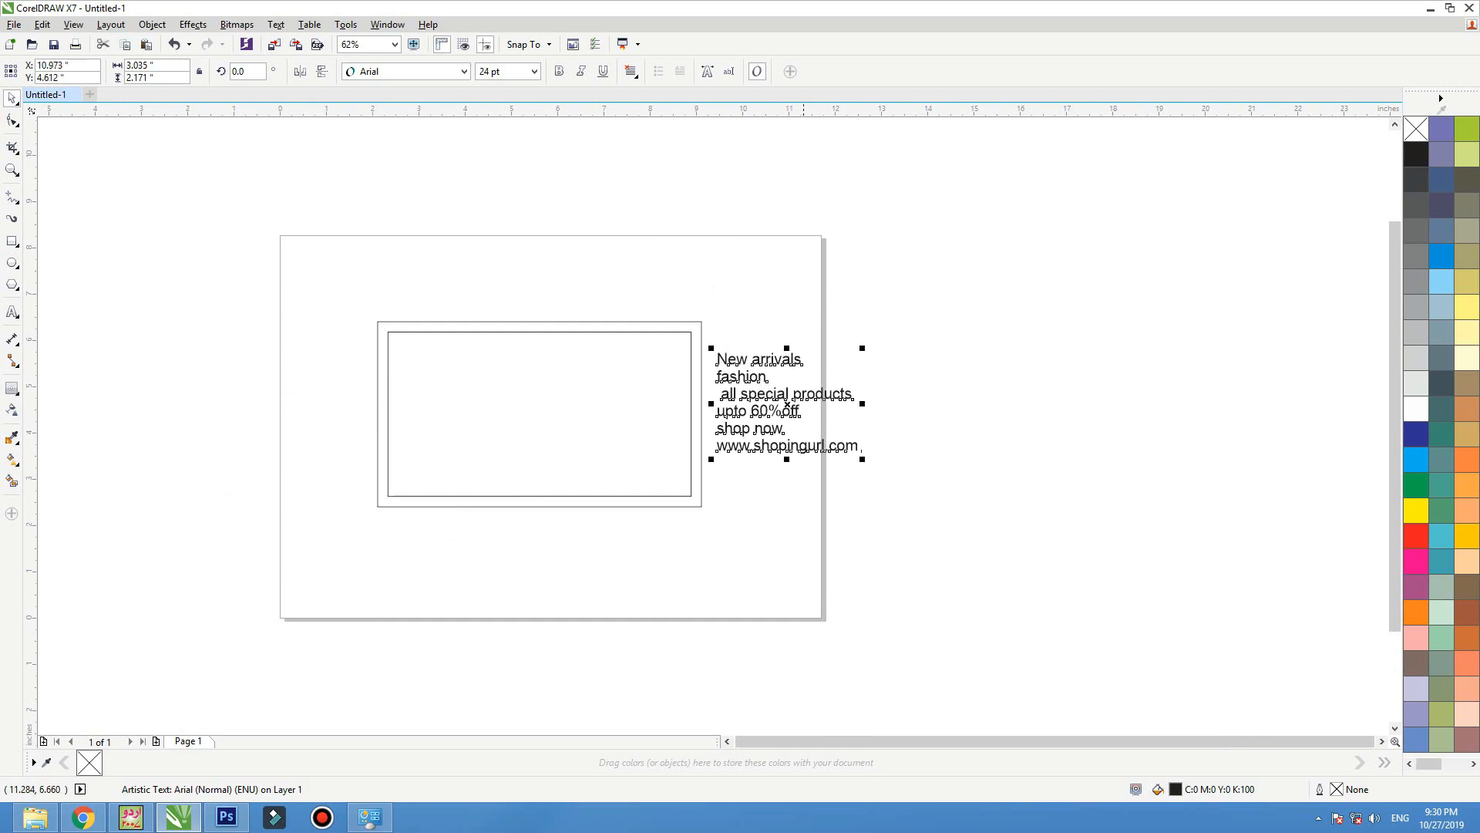
Set the font of the promotional text block to Univers Condensed (Normal).
left_click_drag(912, 293, 313, 539)
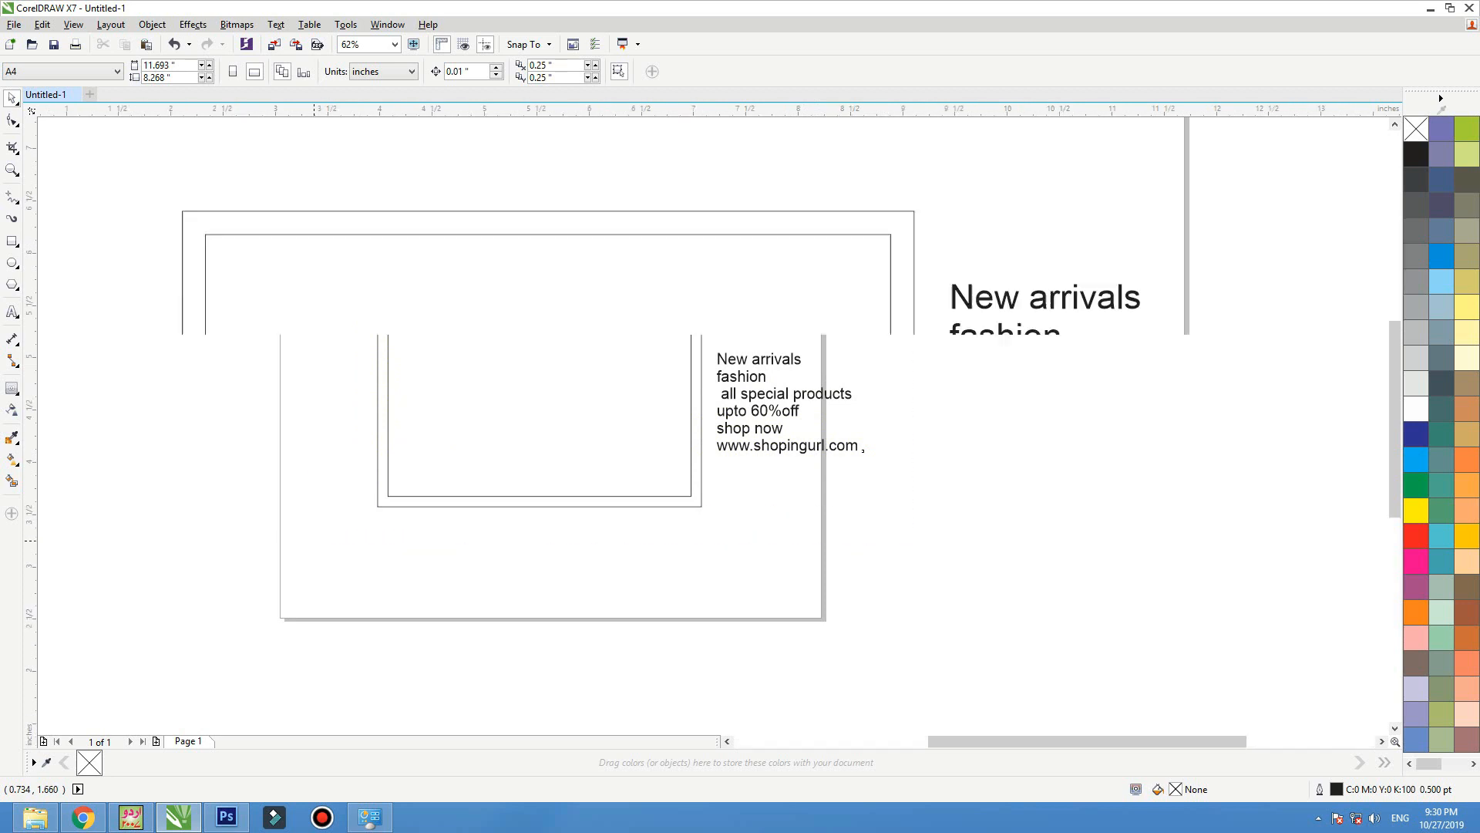
left_click(404, 212)
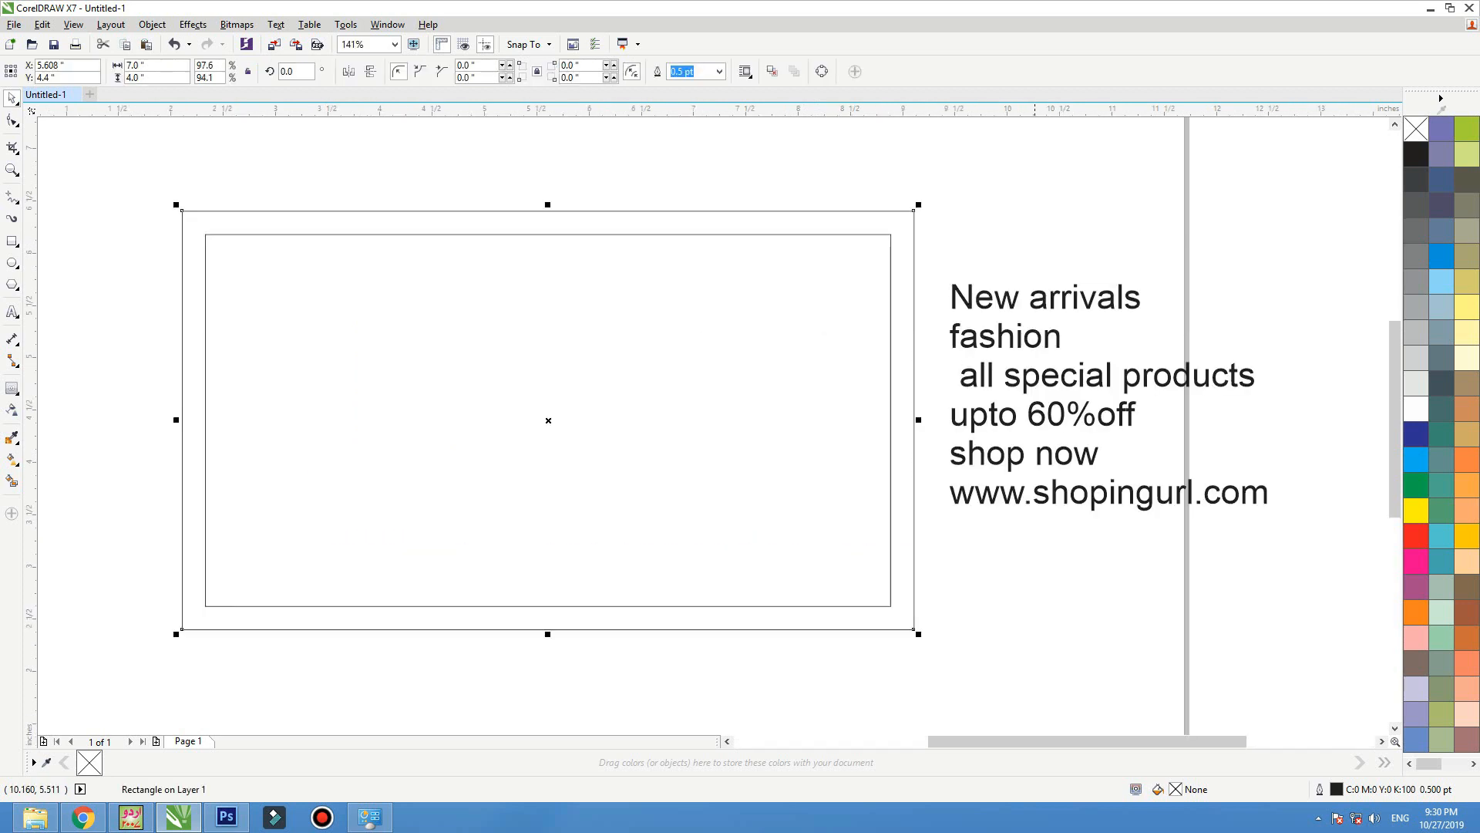
left_click(1036, 308)
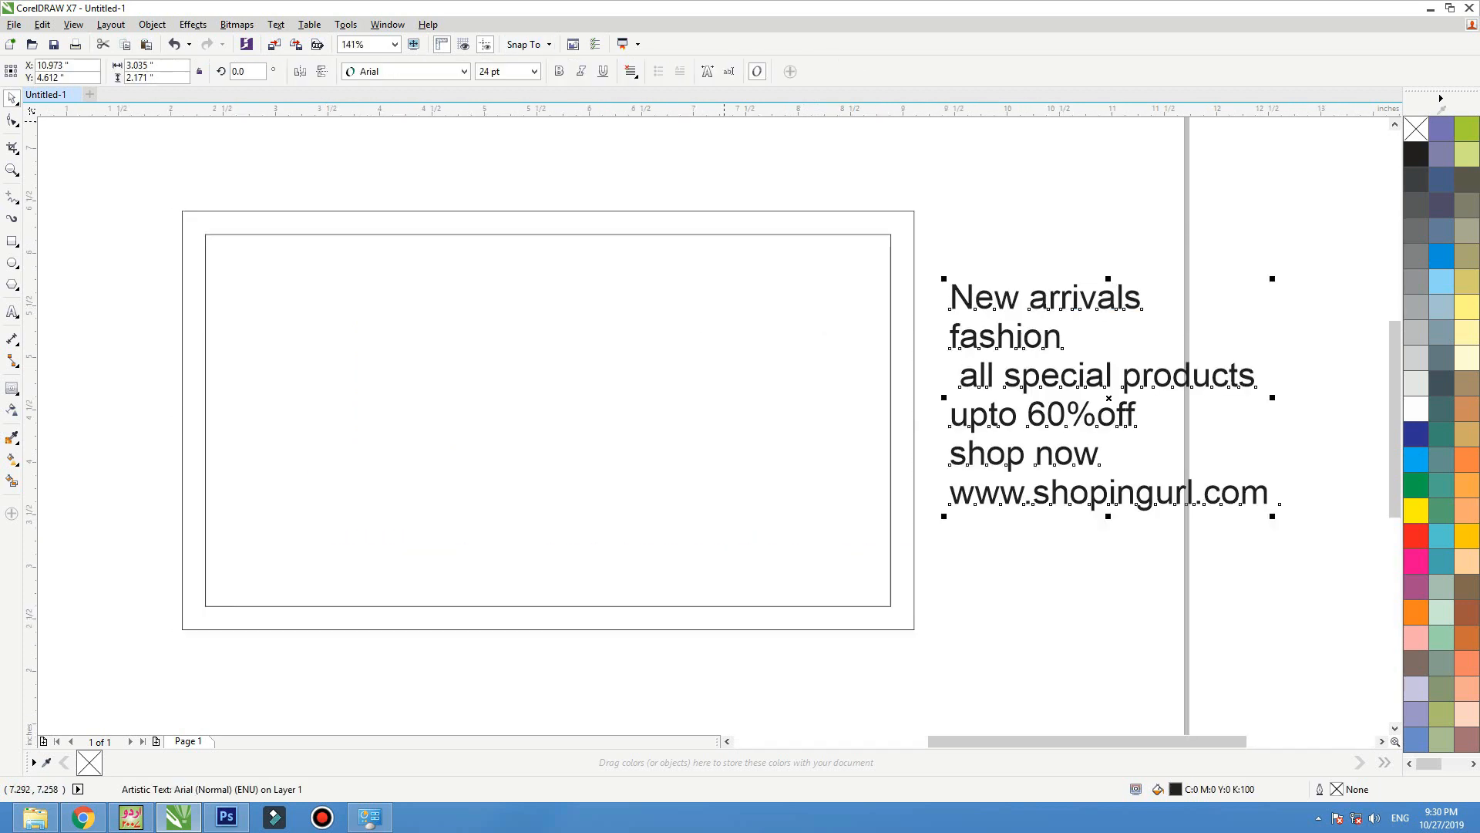
left_click(464, 71)
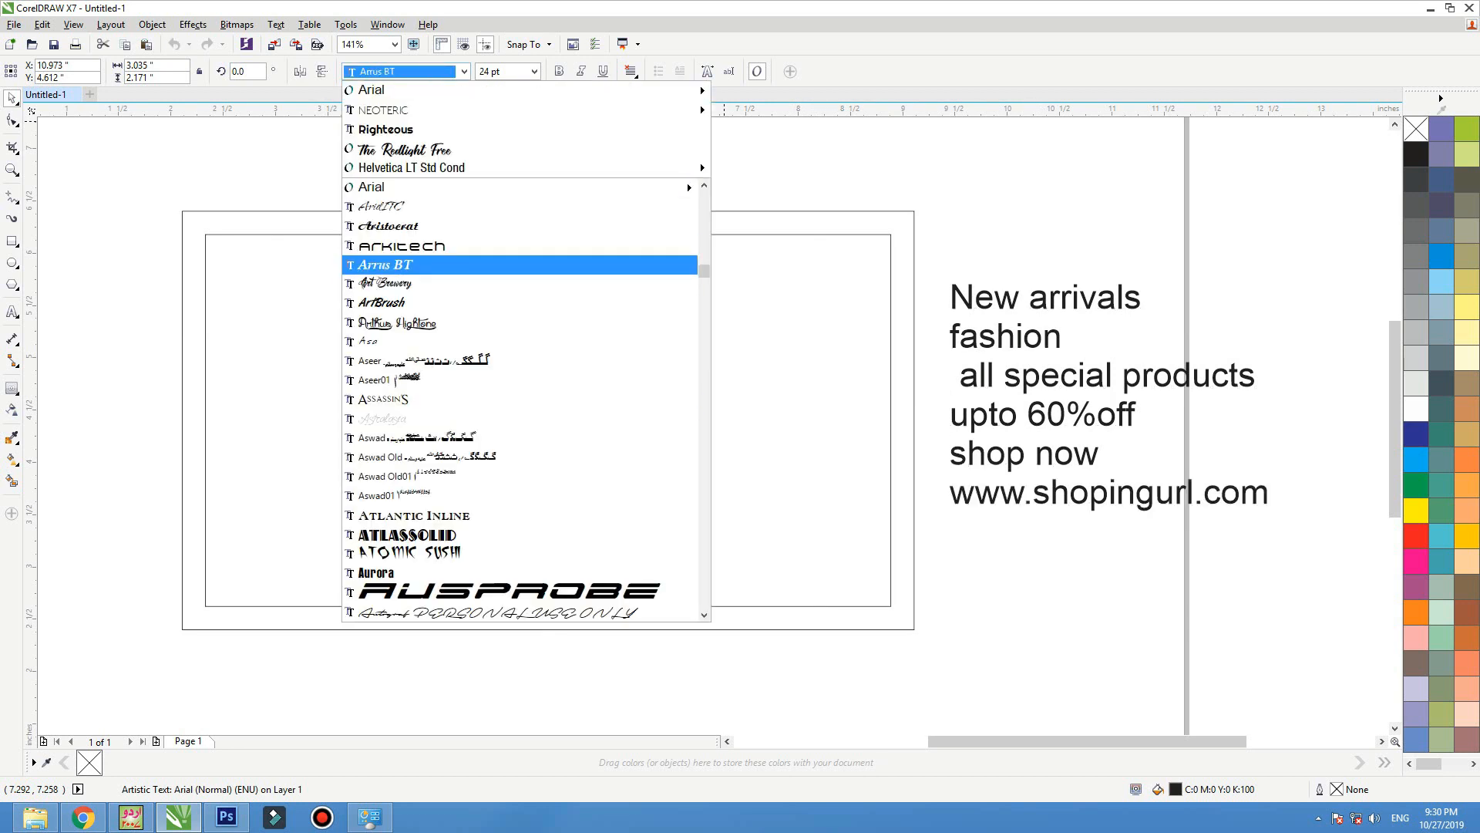
scroll(521, 301, "down", 4)
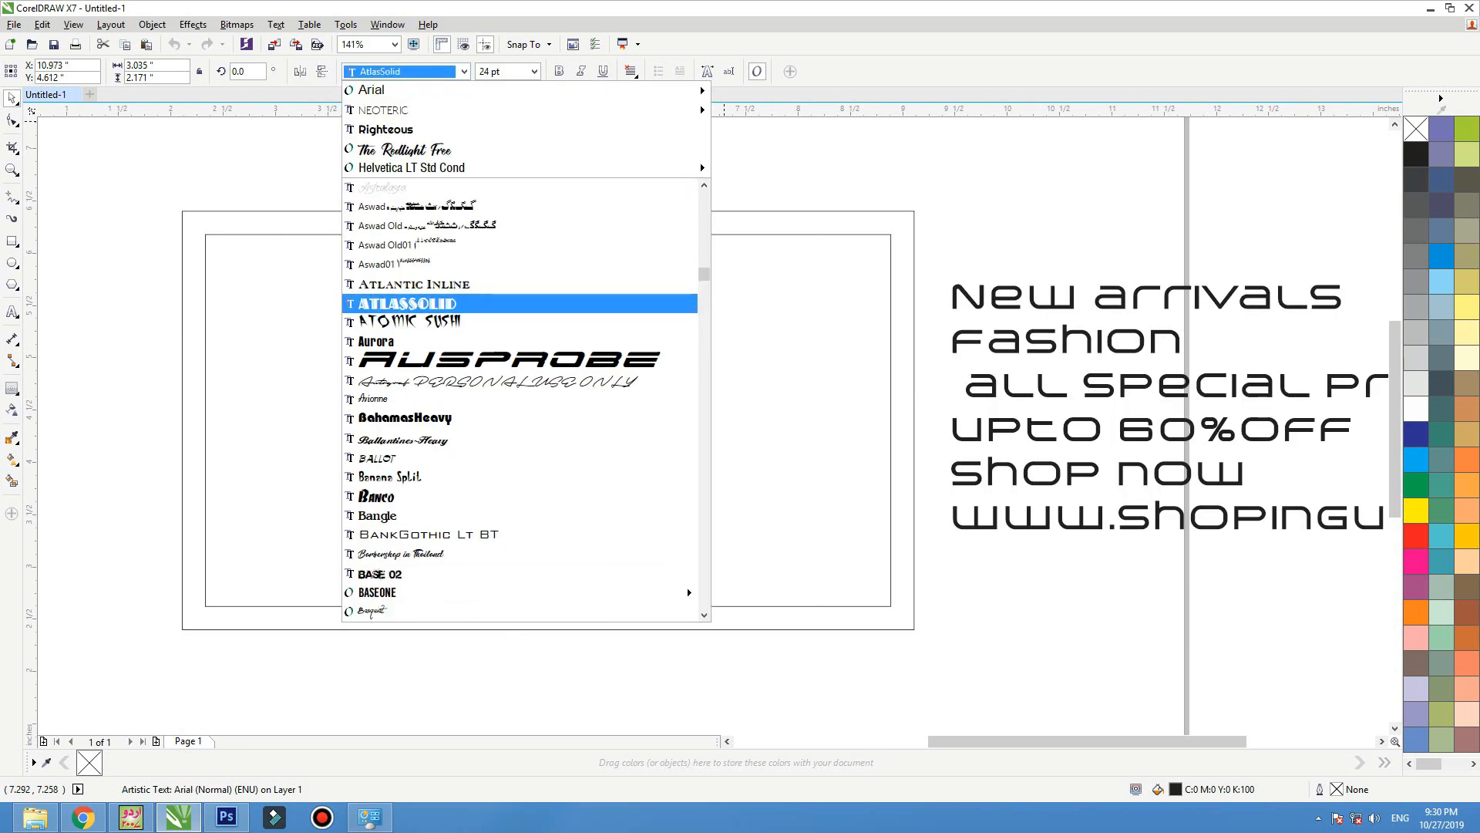
scroll(520, 300, "down", 4)
type("UfHashim")
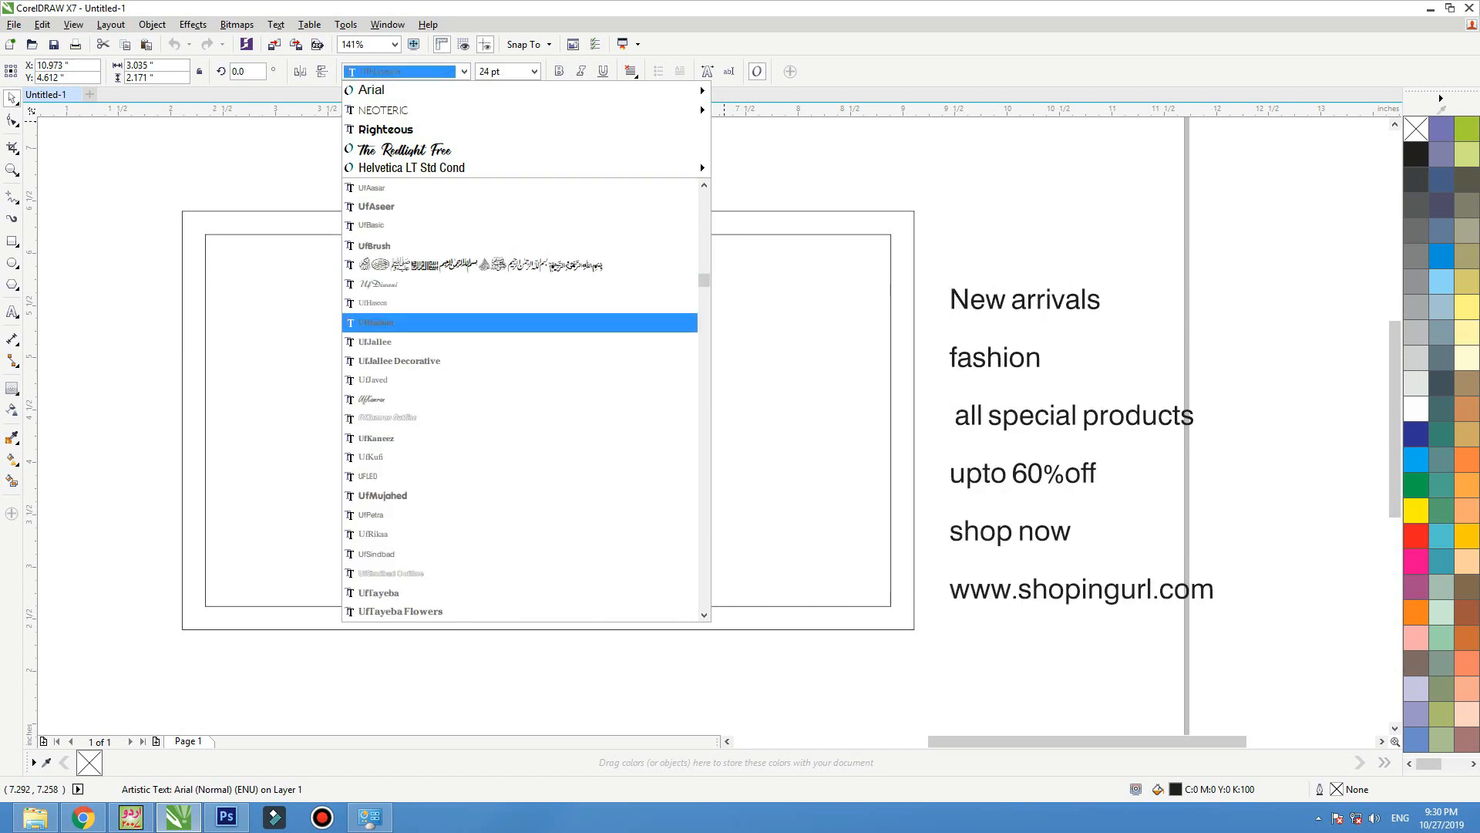
scroll(521, 285, "down", 8)
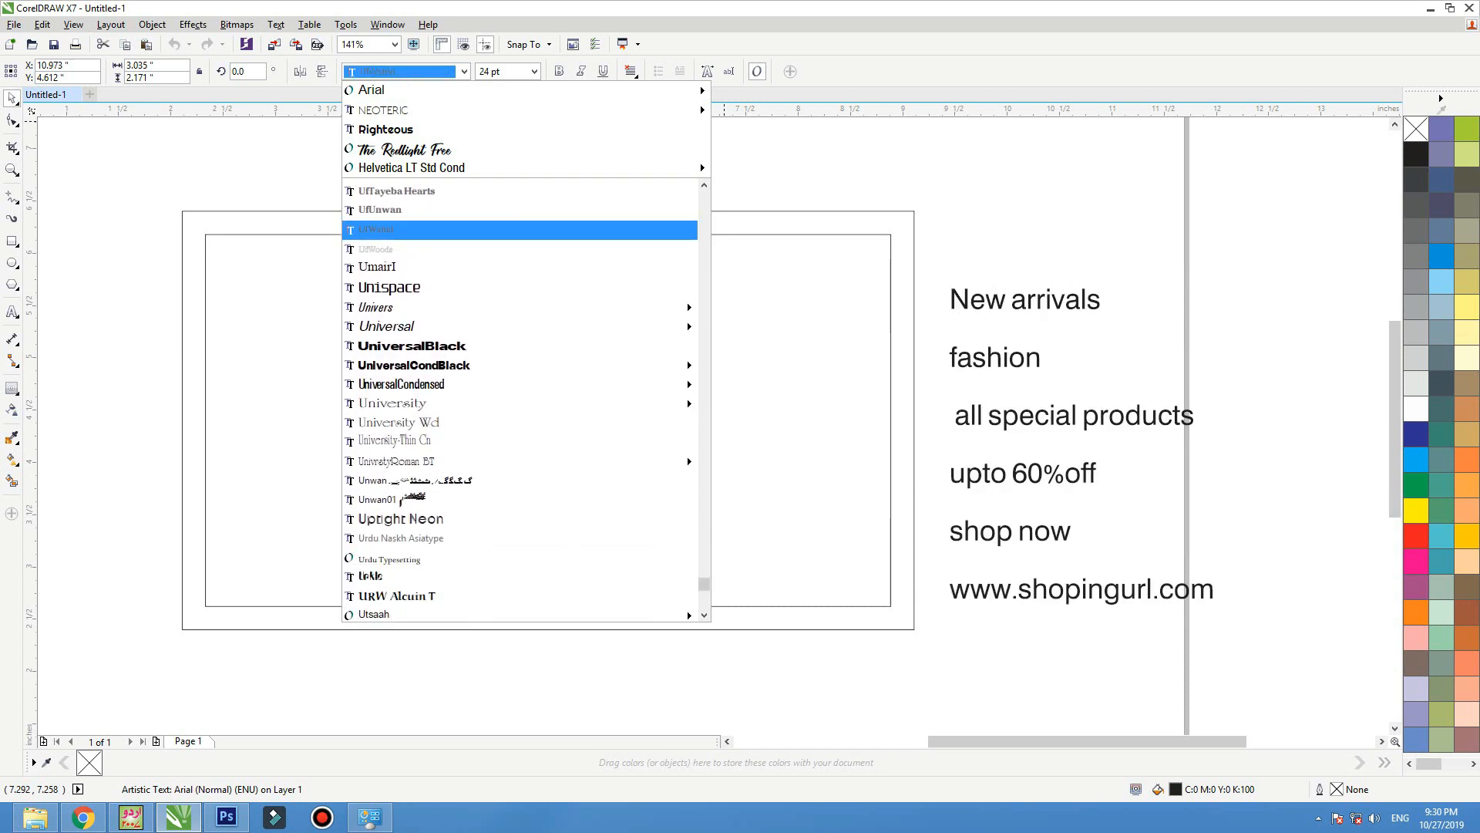
mouse_move(655, 284)
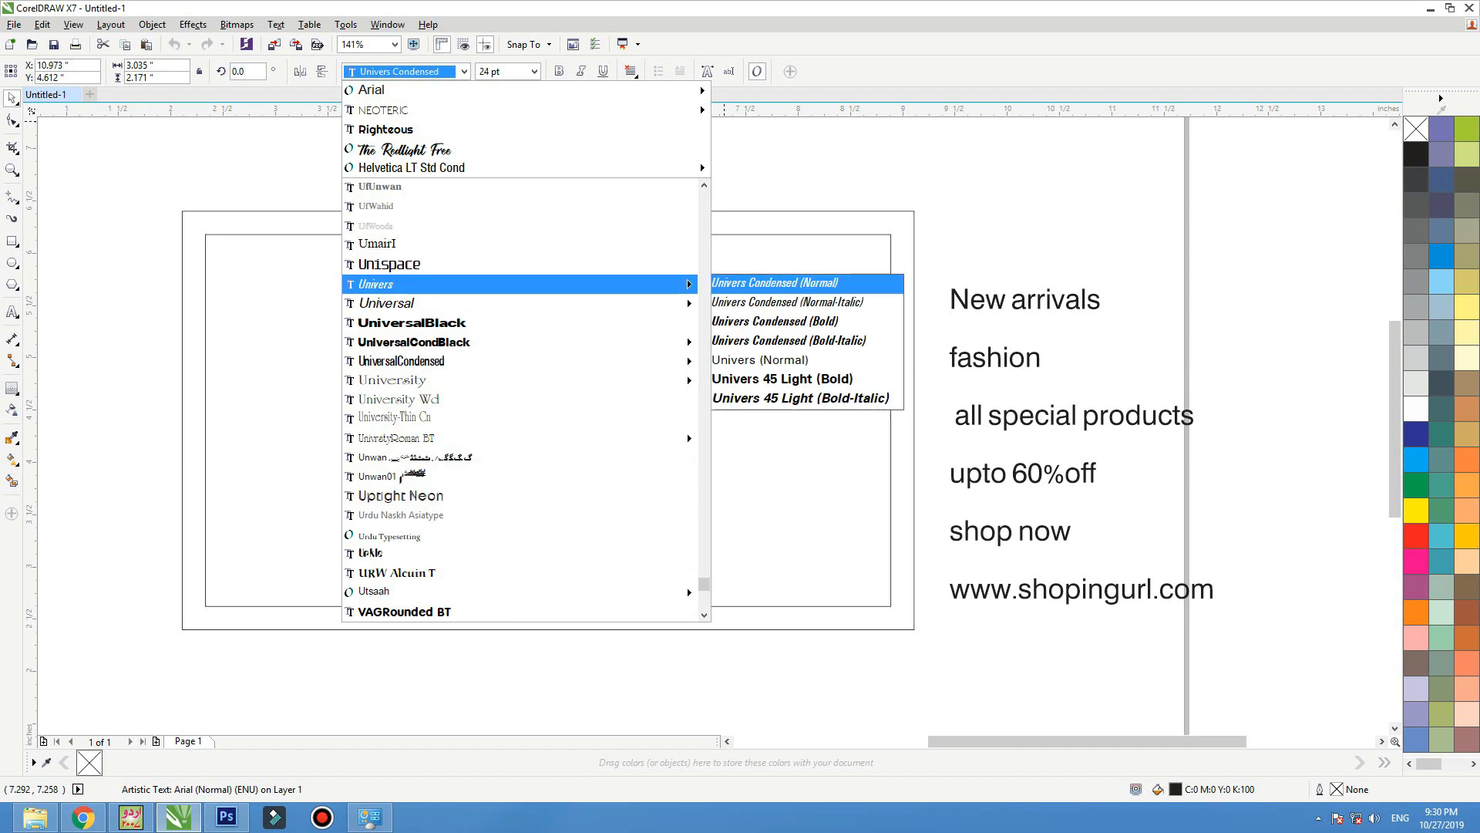
left_click(739, 285)
Move the text block inside the rectangles, delete the space before "all special products" and change "upto" to "up to".
left_click_drag(992, 298, 342, 333)
double_click(308, 420)
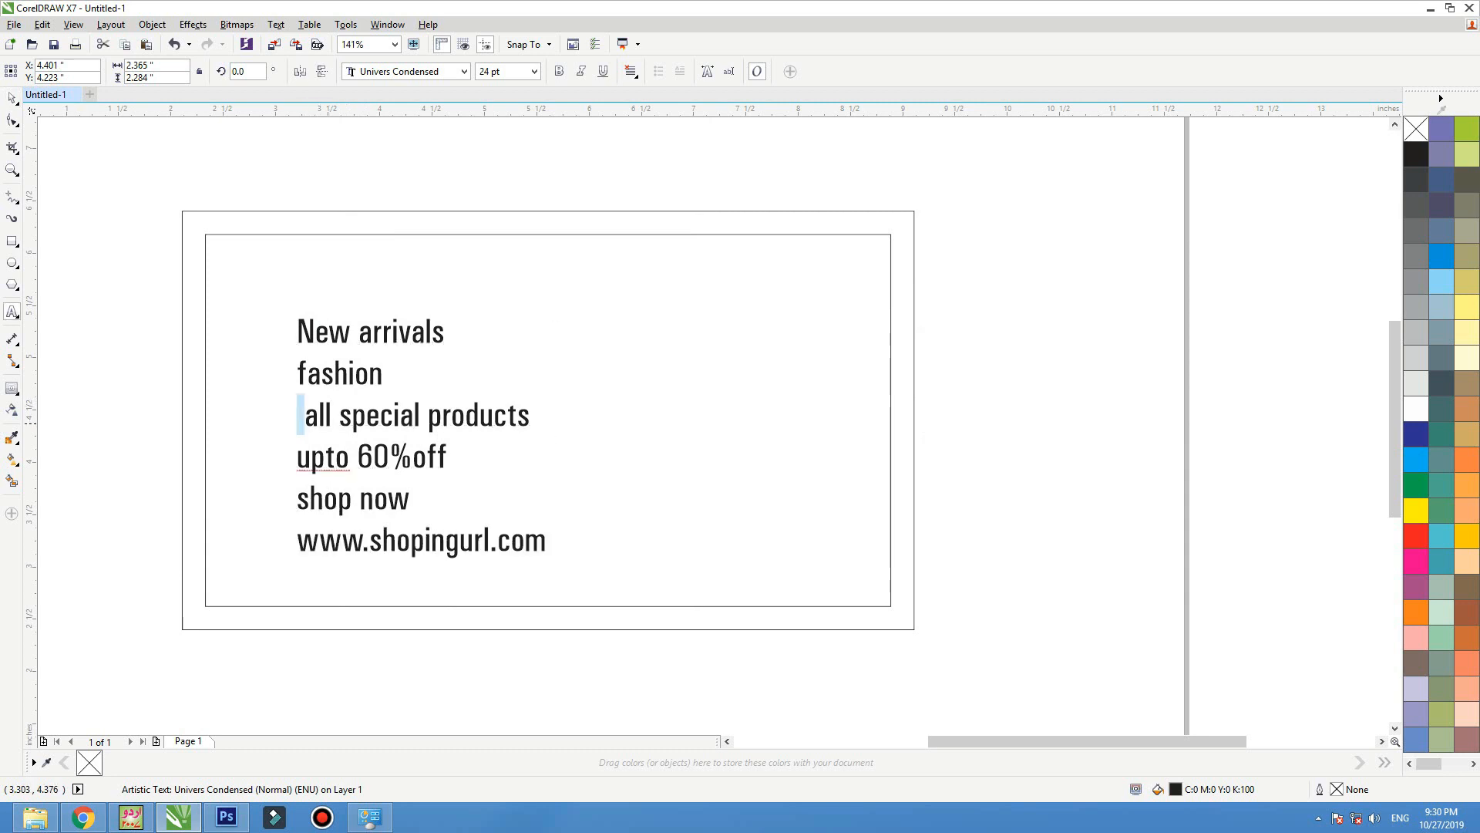
key("Delete")
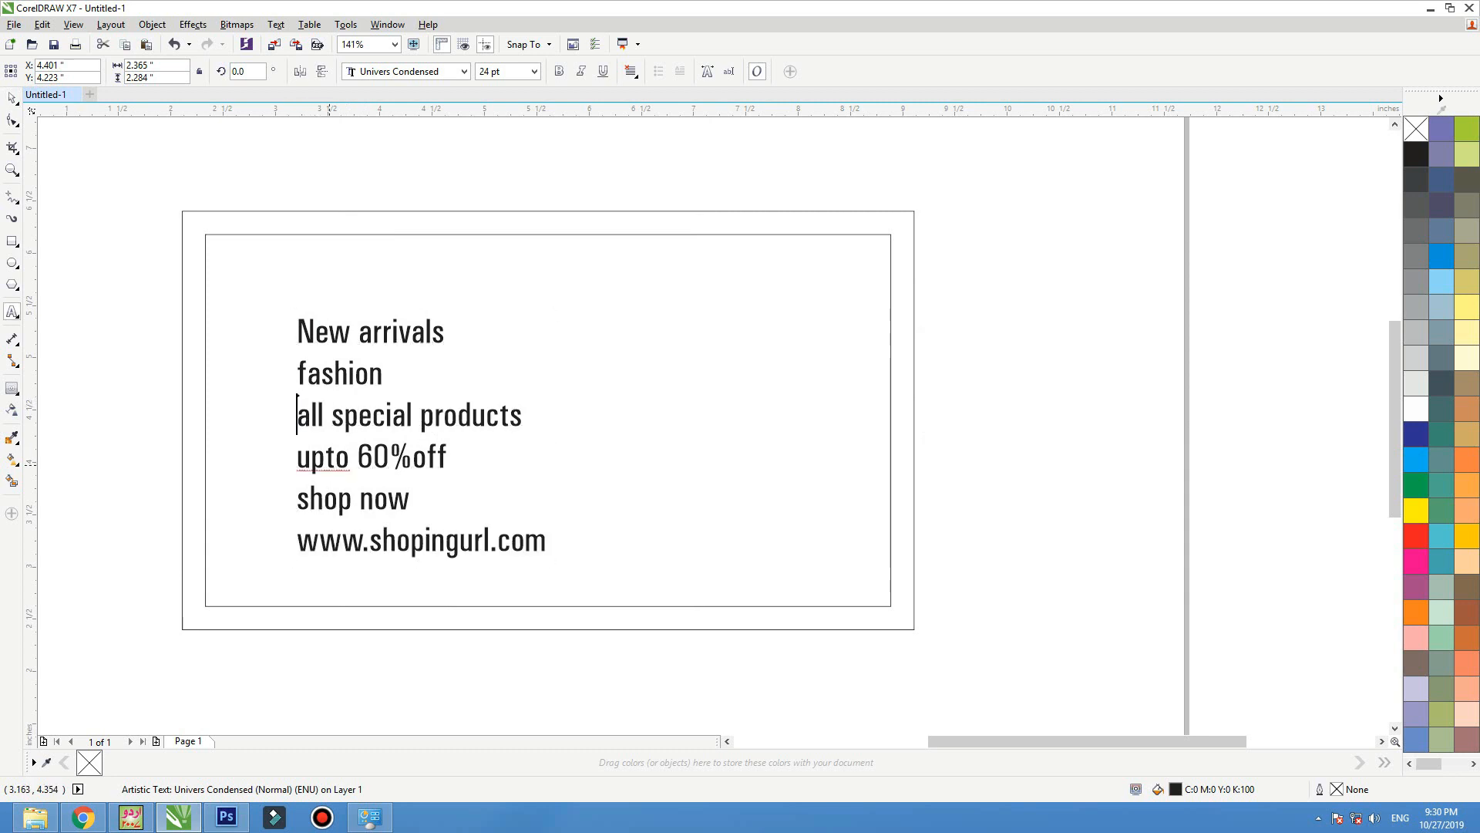
left_click(329, 464)
left_click(12, 99)
left_click(464, 72)
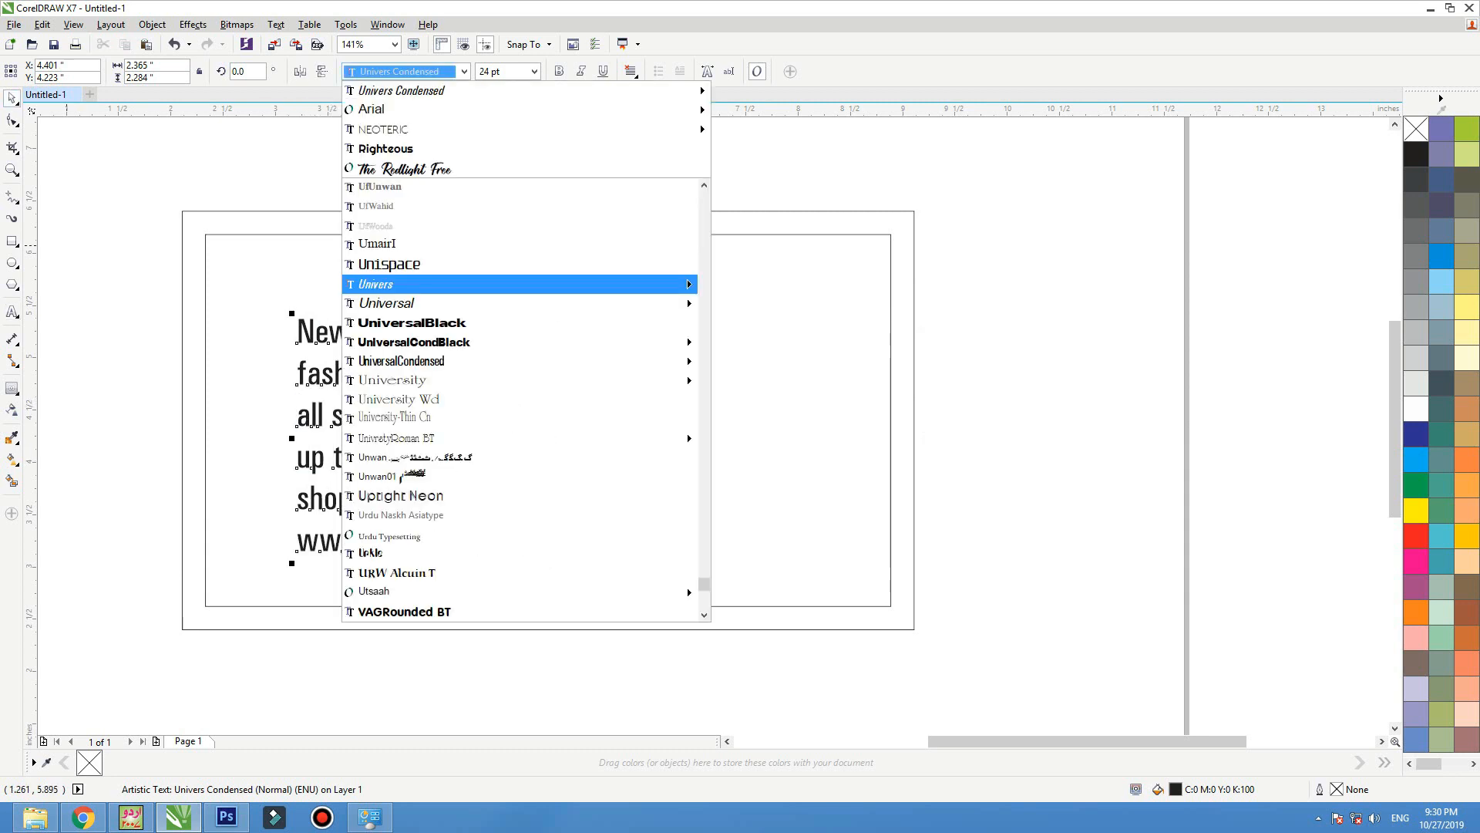
scroll(520, 401, "down", 2)
scroll(519, 478, "up", 8)
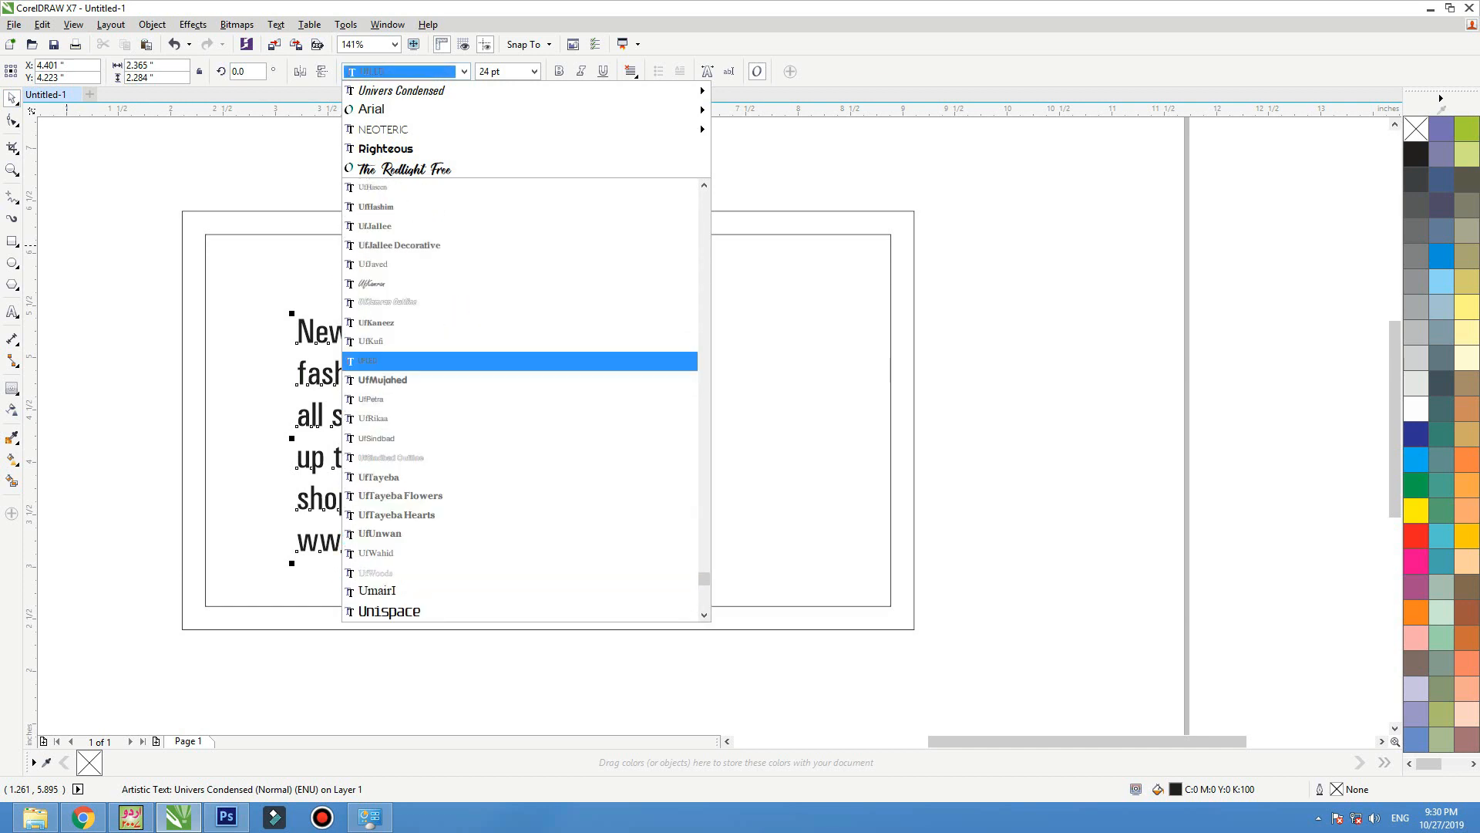
scroll(519, 401, "up", 15)
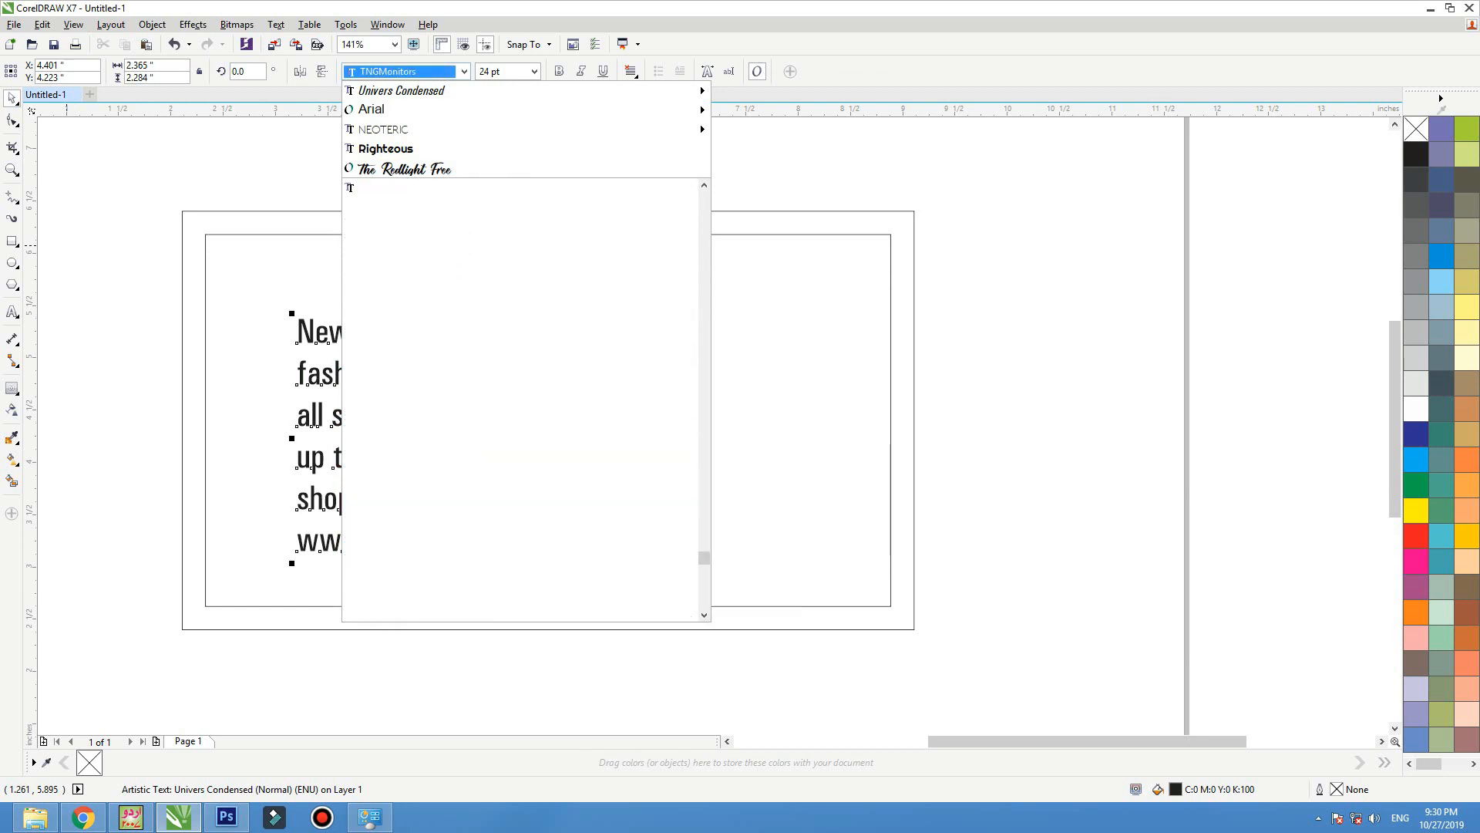
key("Down")
key("Down")
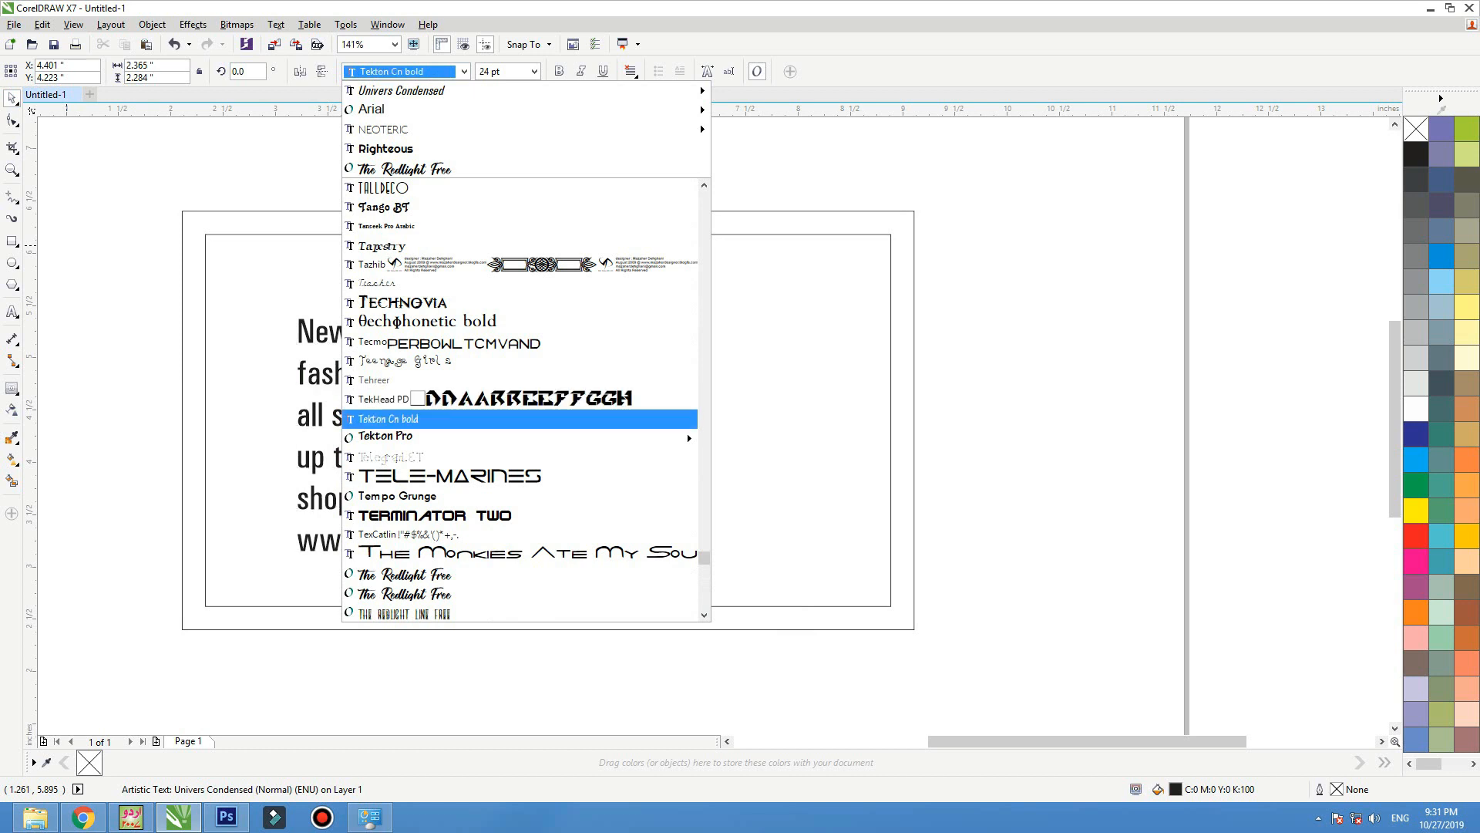
key("Up")
key("Up")
key("Up")
key("Up")
key("Up")
key("Up")
key("Up")
key("Up")
key("Up")
key("Up")
key("Up")
key("Up")
key("Up")
key("Up")
key("Up")
key("Up")
key("Up")
key("Up")
key("Up")
key("Up")
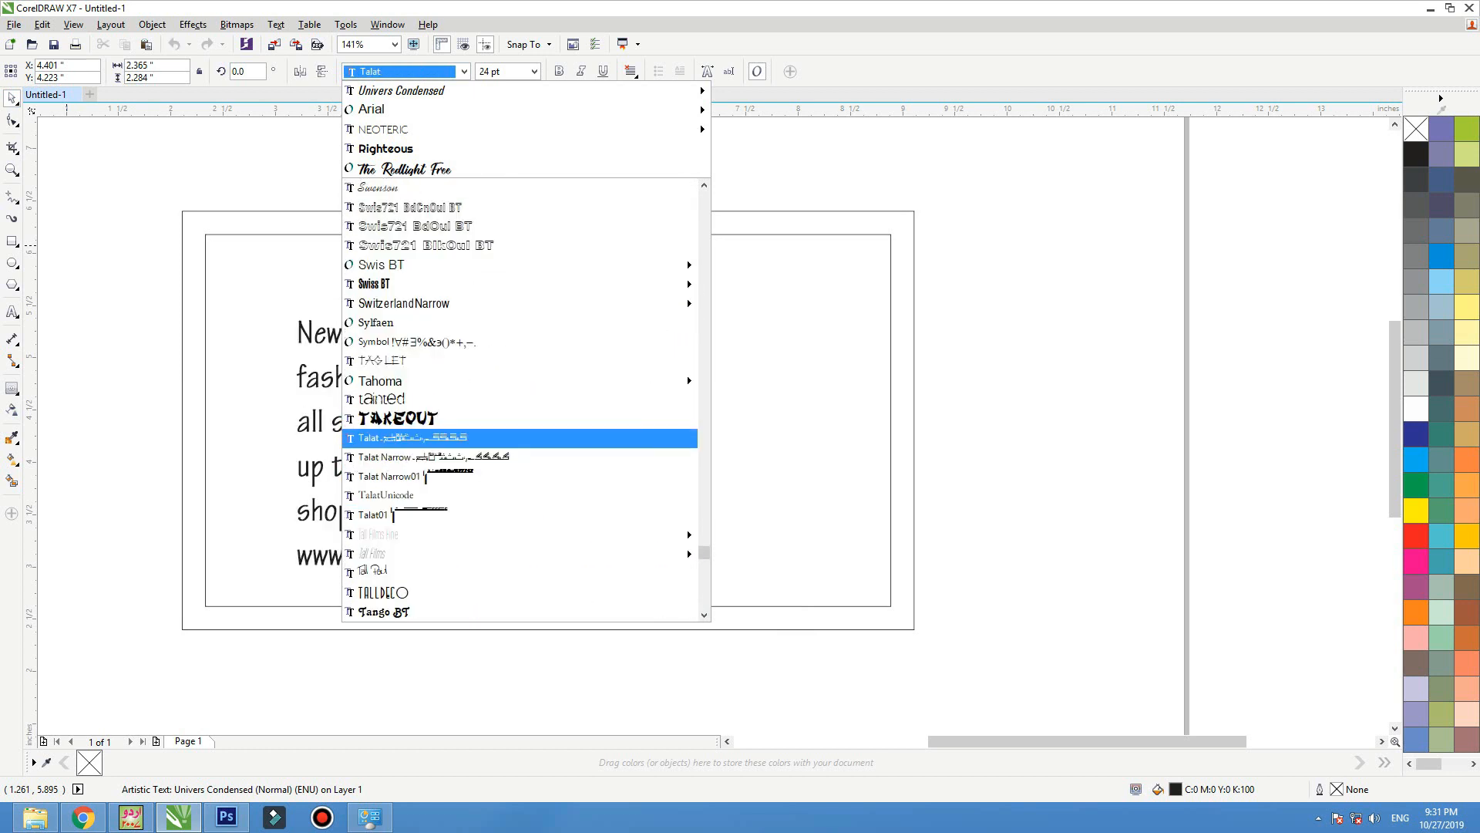
key("Up")
key("Up")
key("Up")
key("Up")
key("Escape")
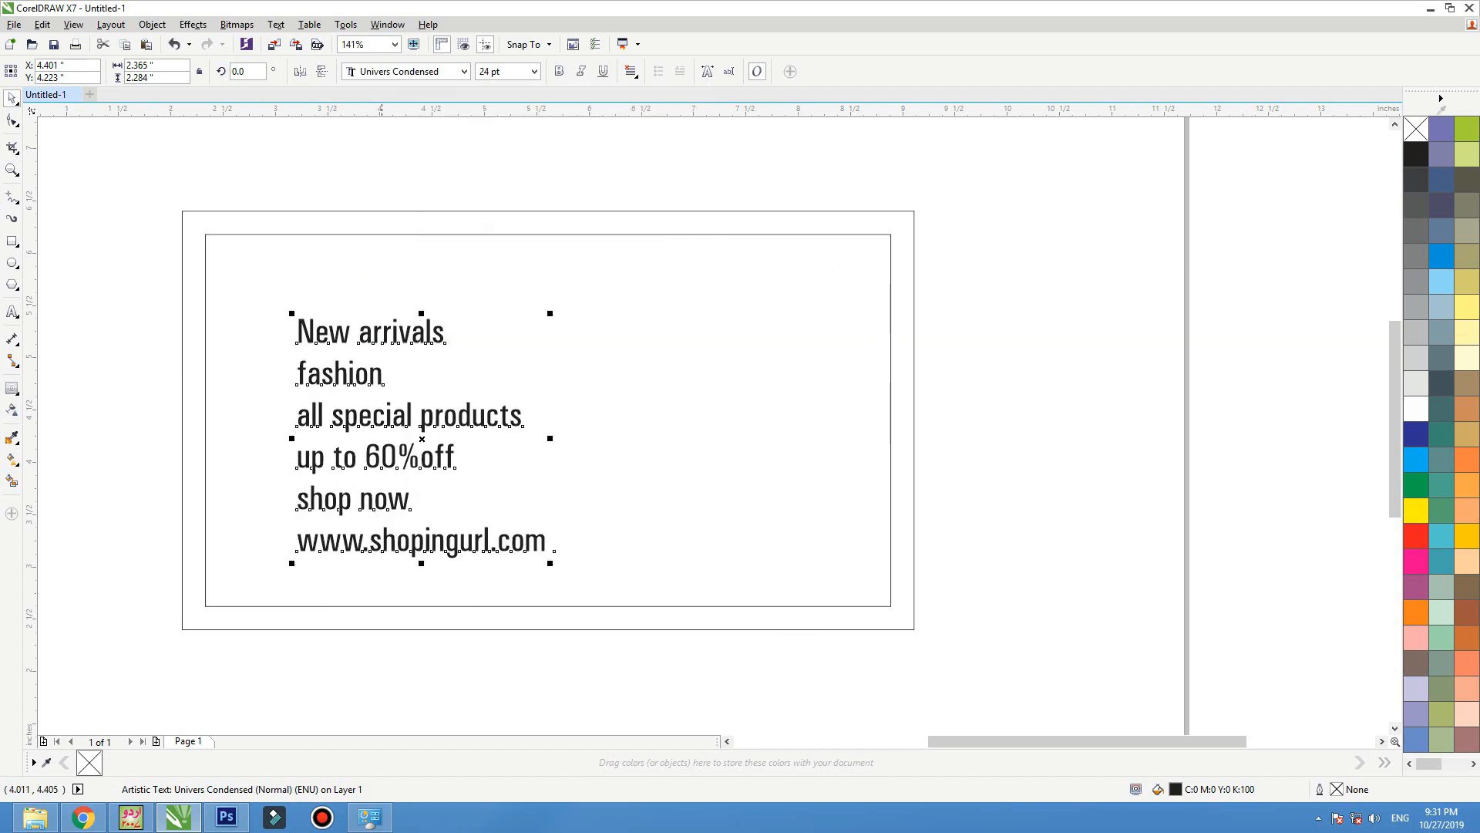
Nudge the text block down and to the left, and give the outer rectangle a peach fill (C:0 M:20 Y:20 K:0) without outline.
left_click_drag(381, 419, 340, 433)
left_click(392, 220)
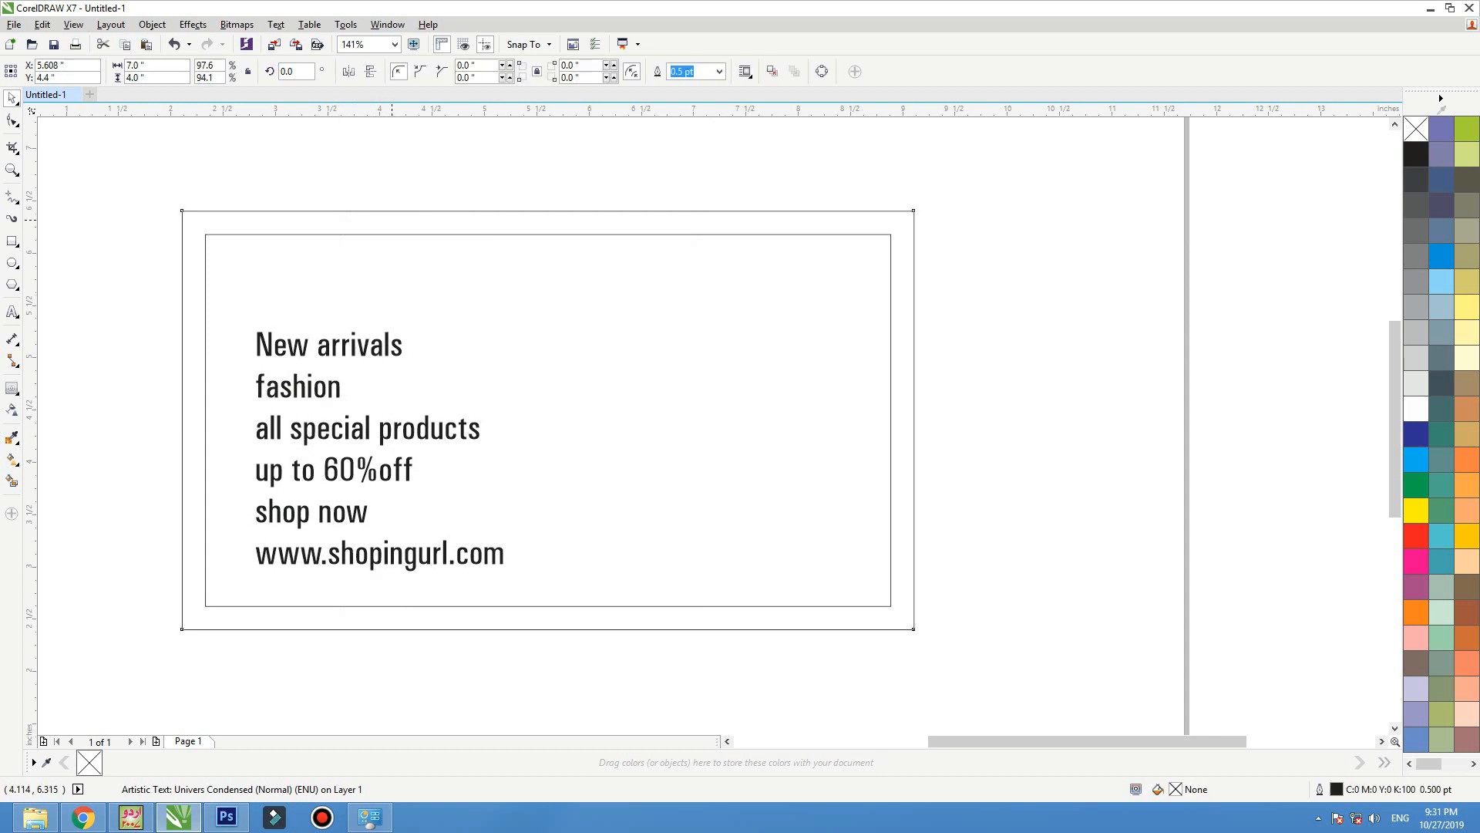
key("shift+F2")
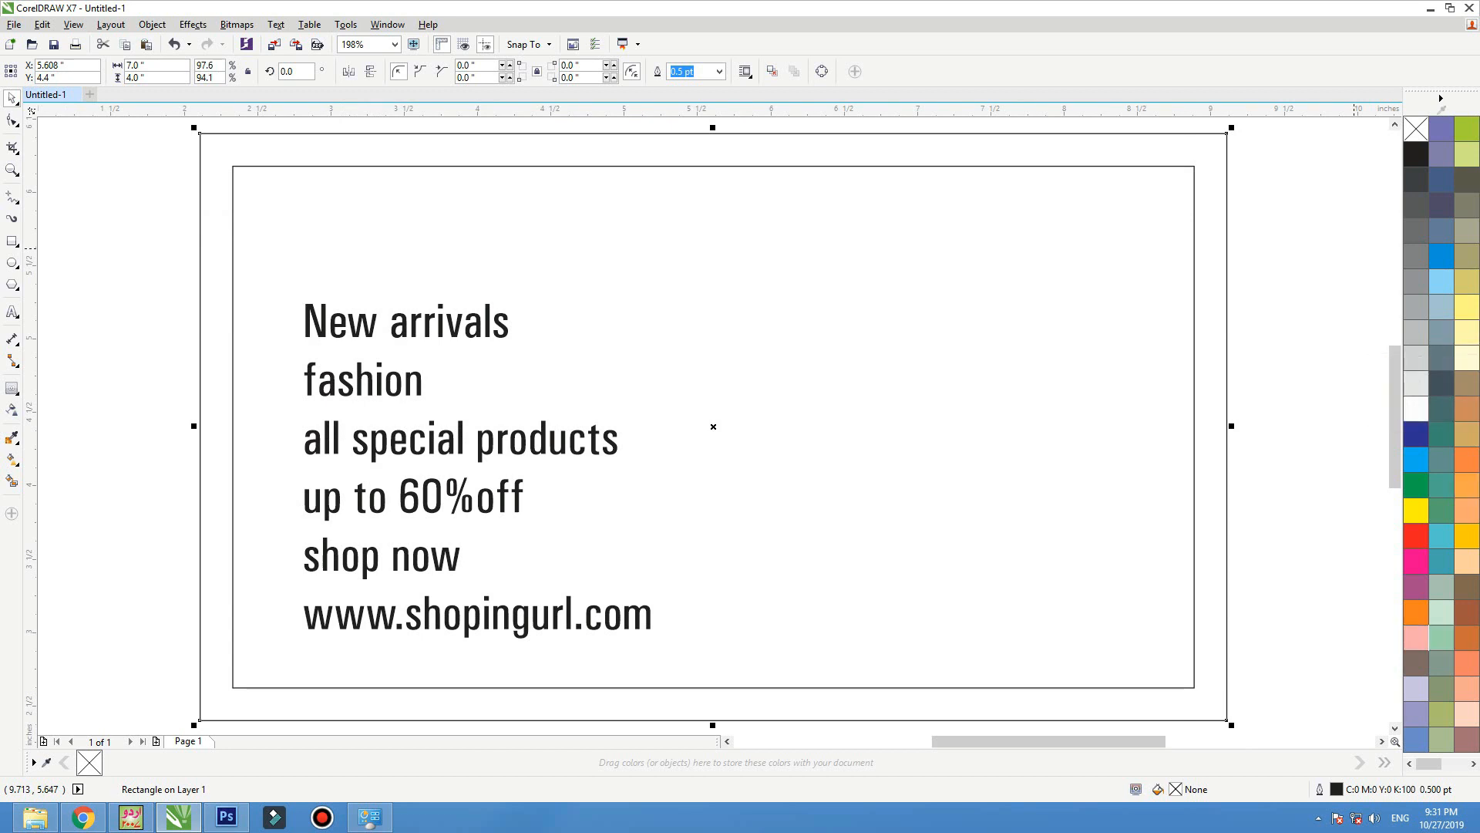
left_click(1467, 713)
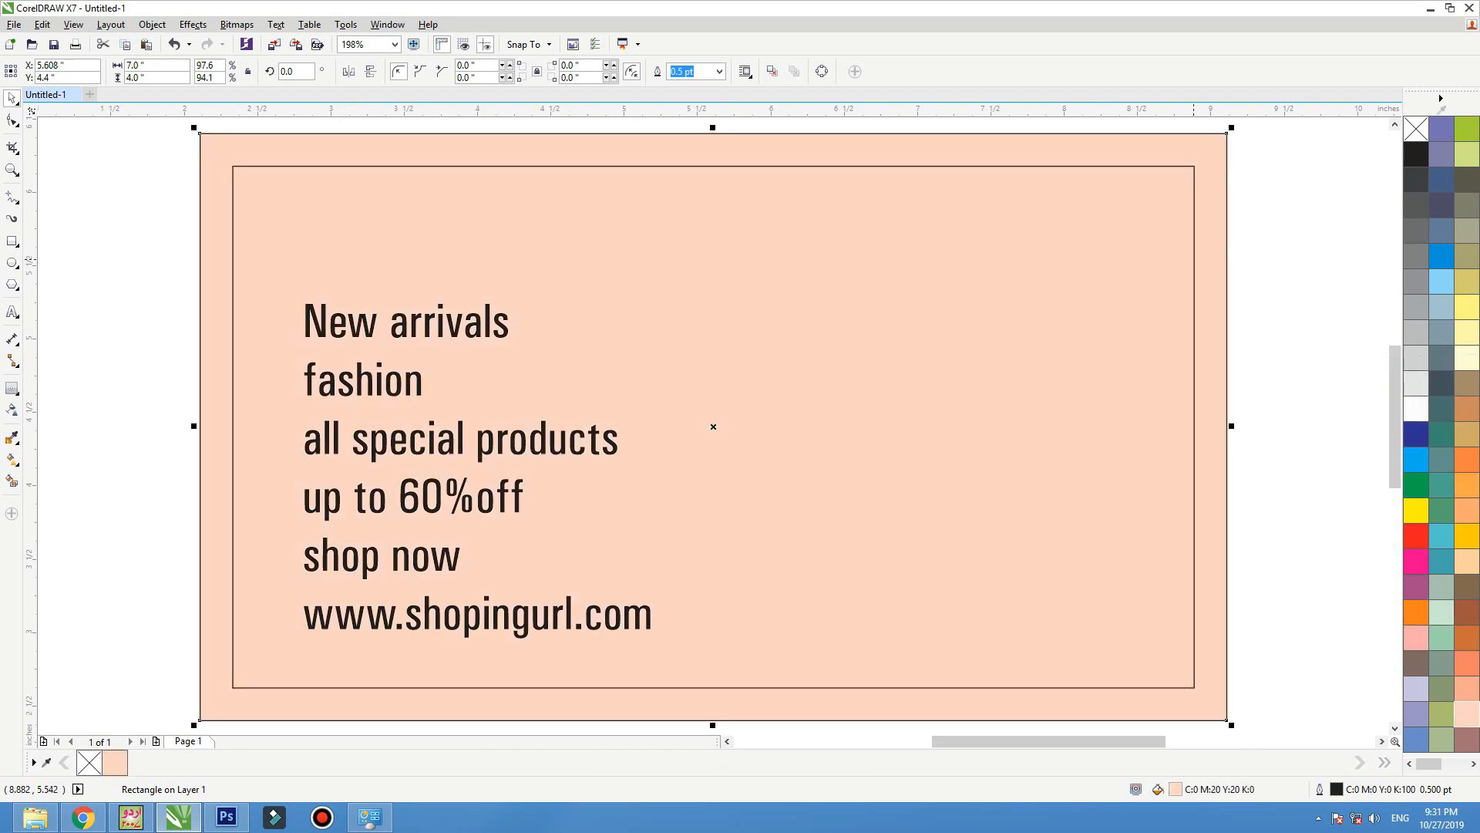
right_click(1415, 129)
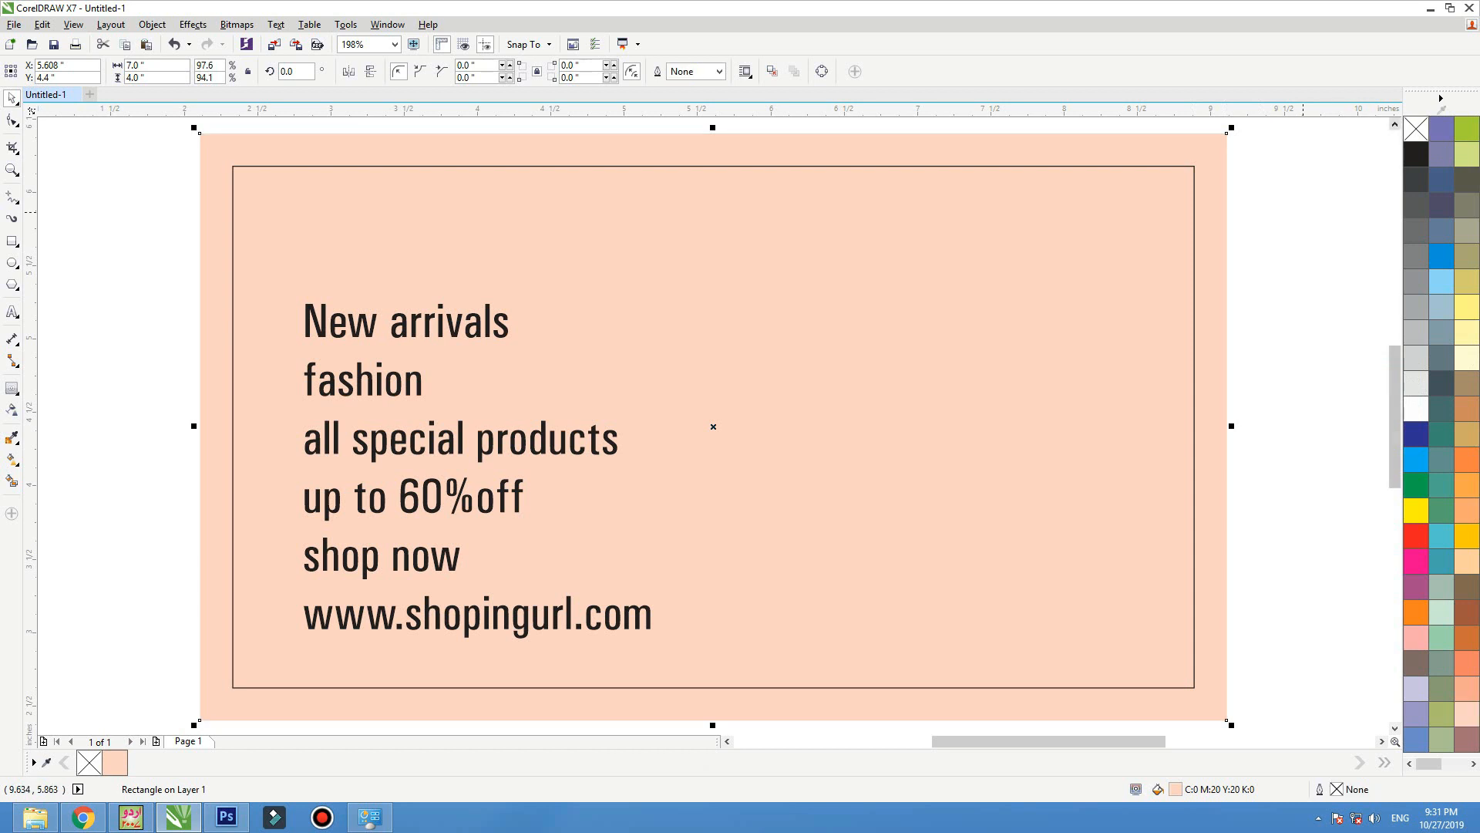
left_click(1309, 171)
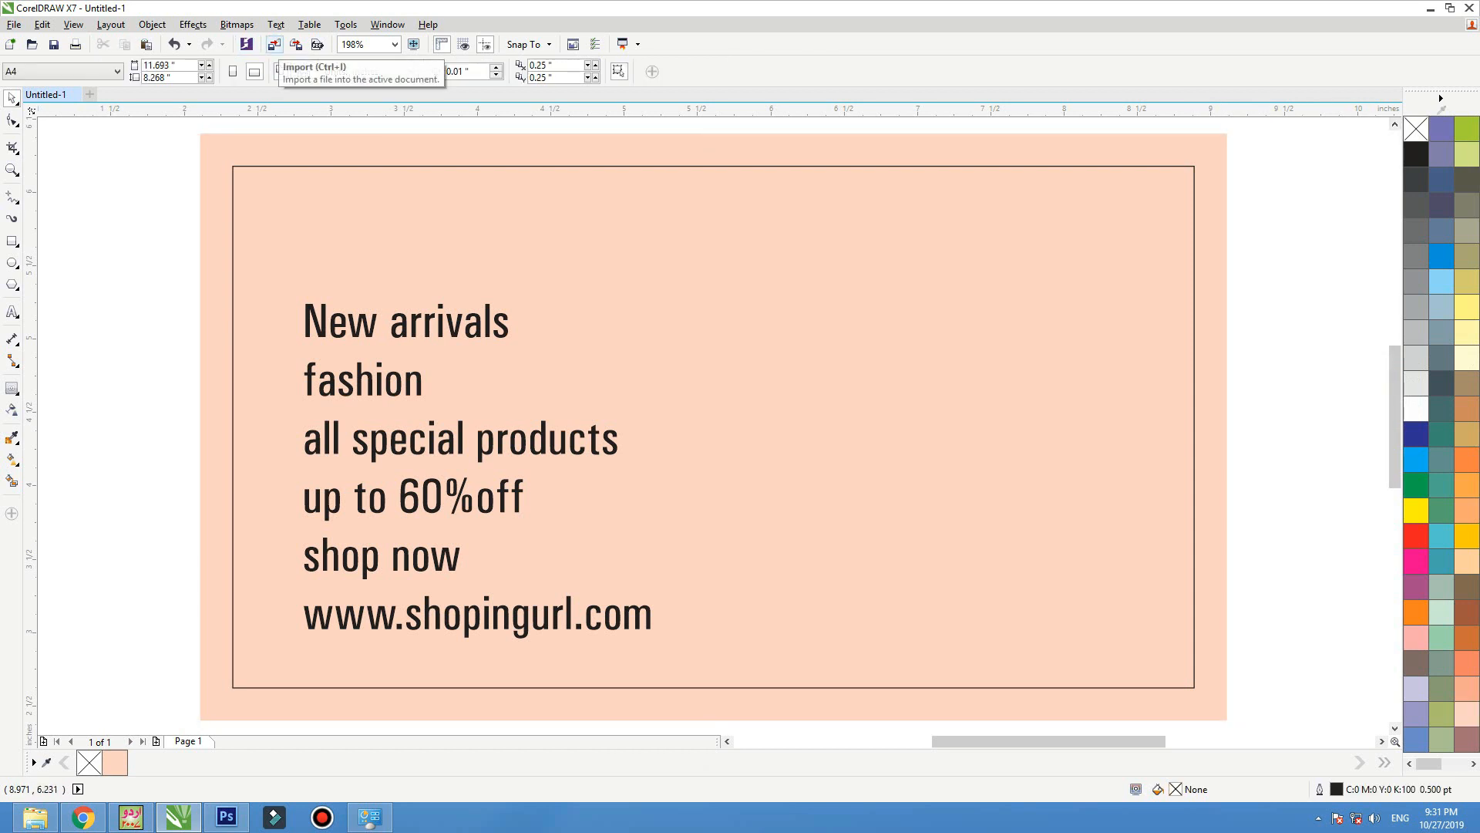
Import the picture "1" of the woman with shopping bags and place it to the right of the text.
left_click(275, 44)
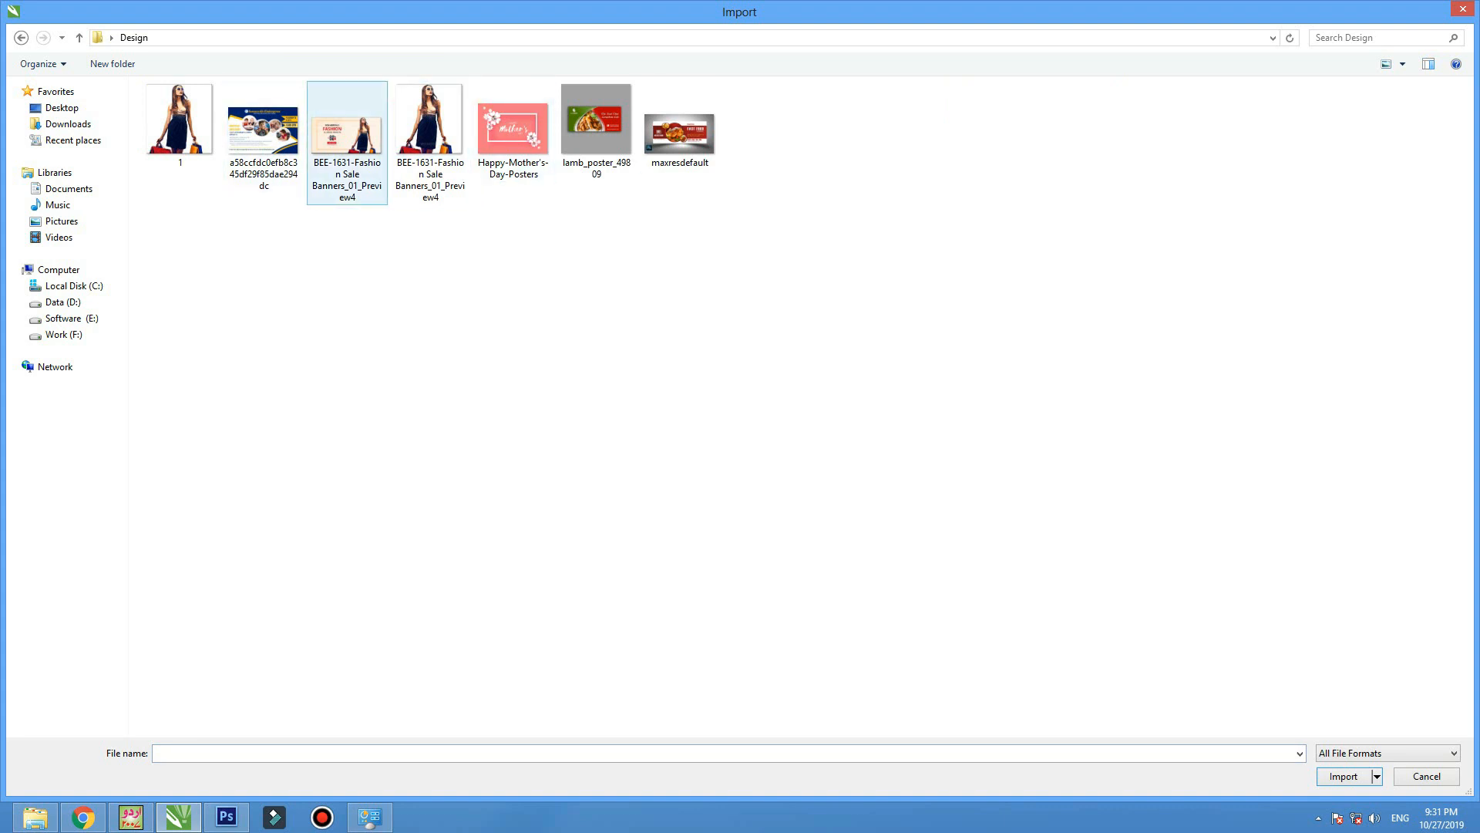
left_click(180, 123)
double_click(180, 123)
left_click_drag(738, 216, 1089, 586)
left_click_drag(986, 491, 1003, 527)
Trim the empty strip off the picture's right edge with the Shape tool.
key("F10")
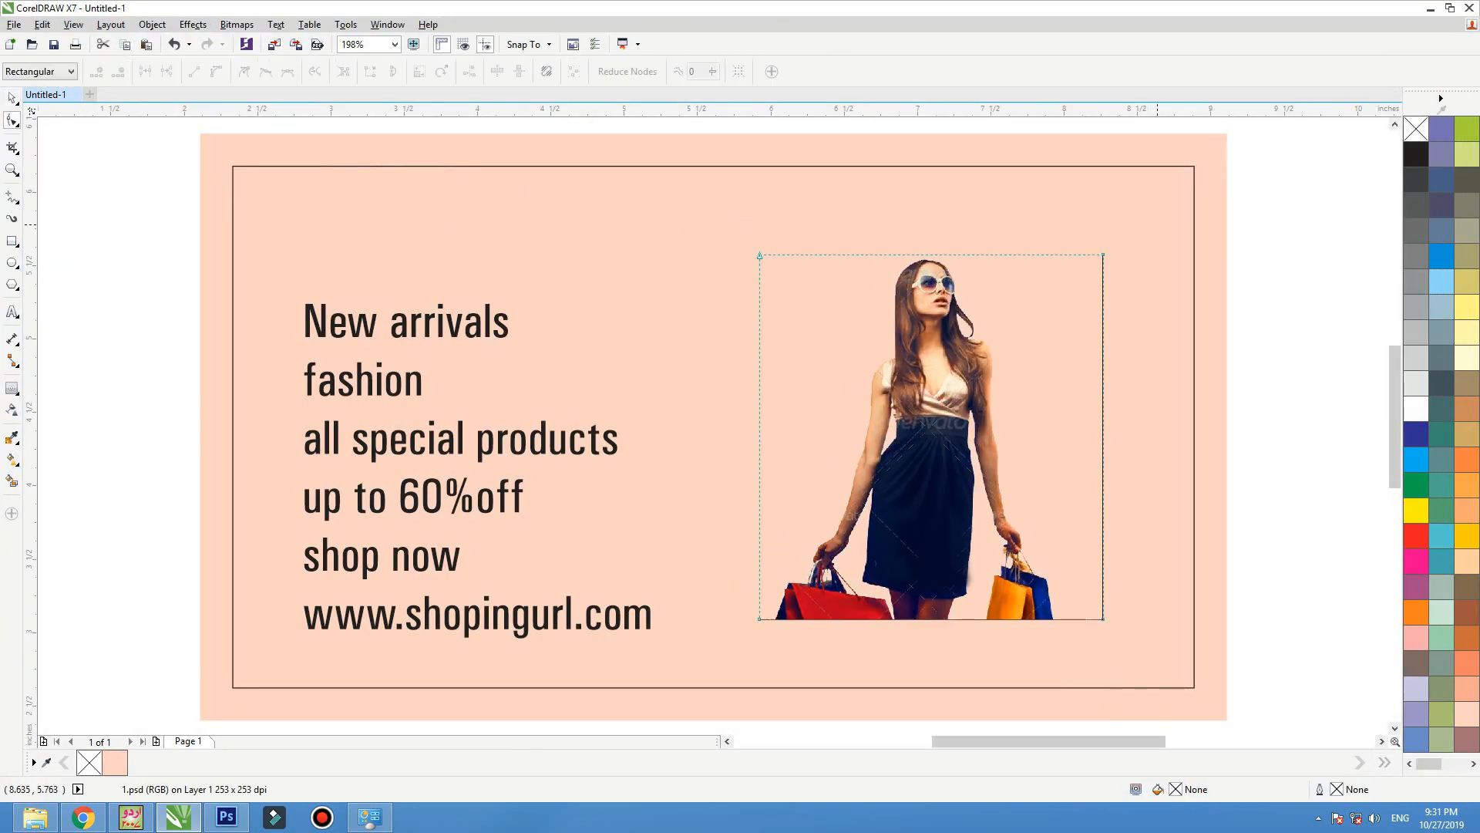
left_click_drag(1158, 225, 1086, 728)
left_click_drag(1103, 607, 1085, 607)
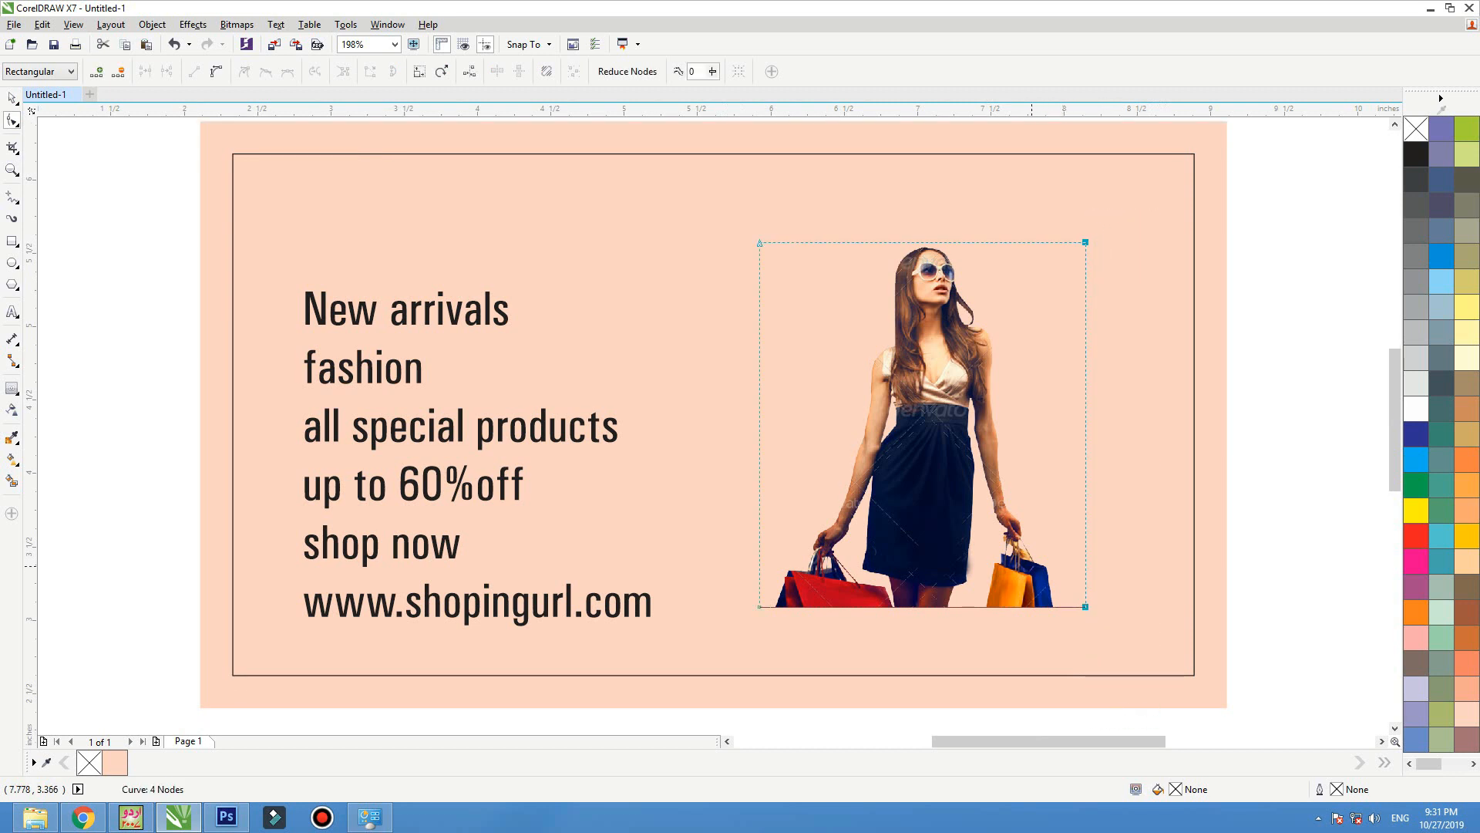
key("space")
Move the picture to the banner's lower right corner and enlarge it to about 3.29 by 3.68 inches.
scroll(994, 543, "down", 1)
left_click_drag(986, 523, 976, 571)
left_click_drag(1038, 435, 1117, 348)
PowerClip the picture inside the peach outer rectangle.
right_click(1035, 392)
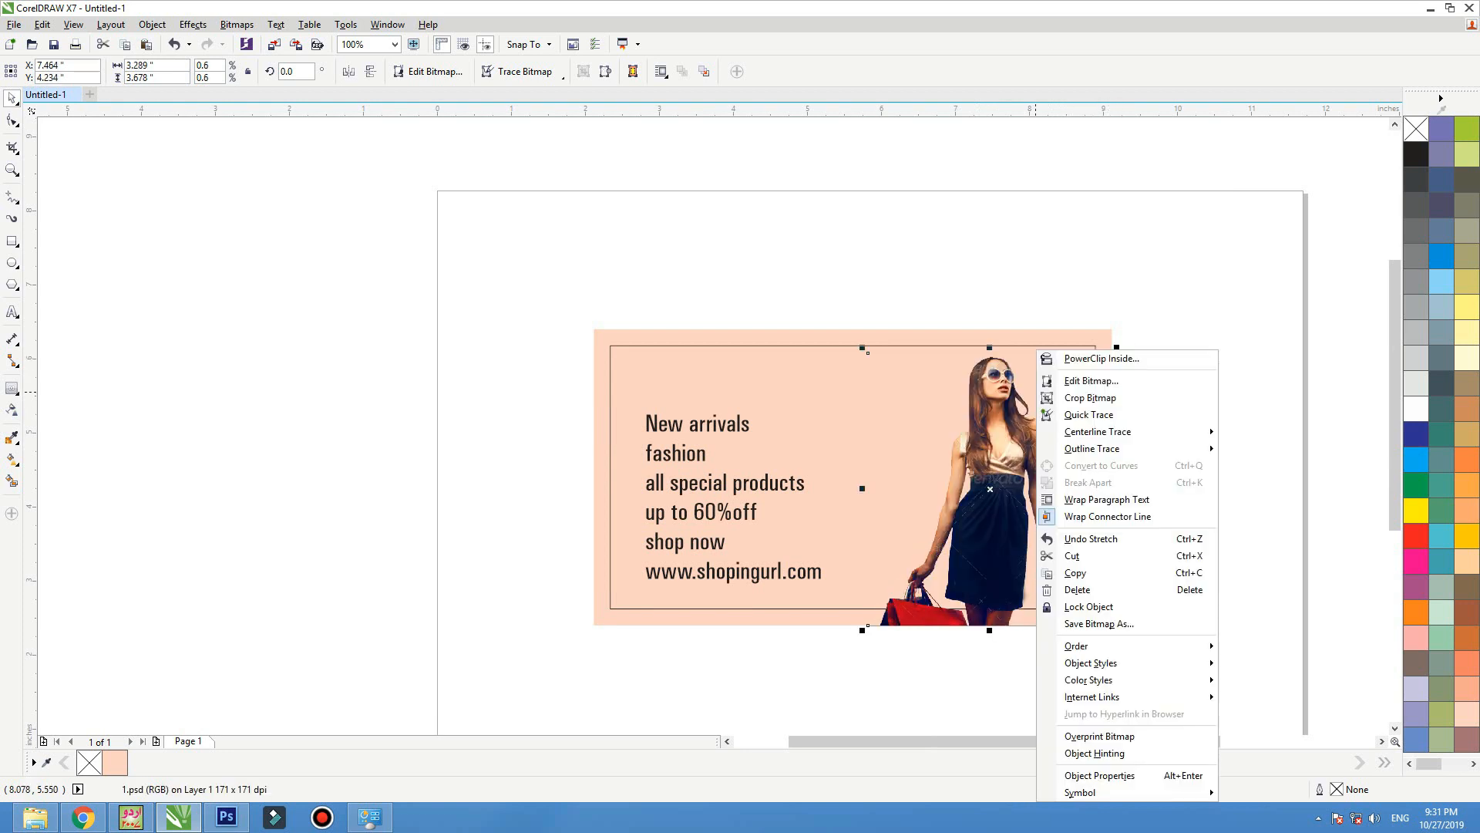
left_click(1068, 358)
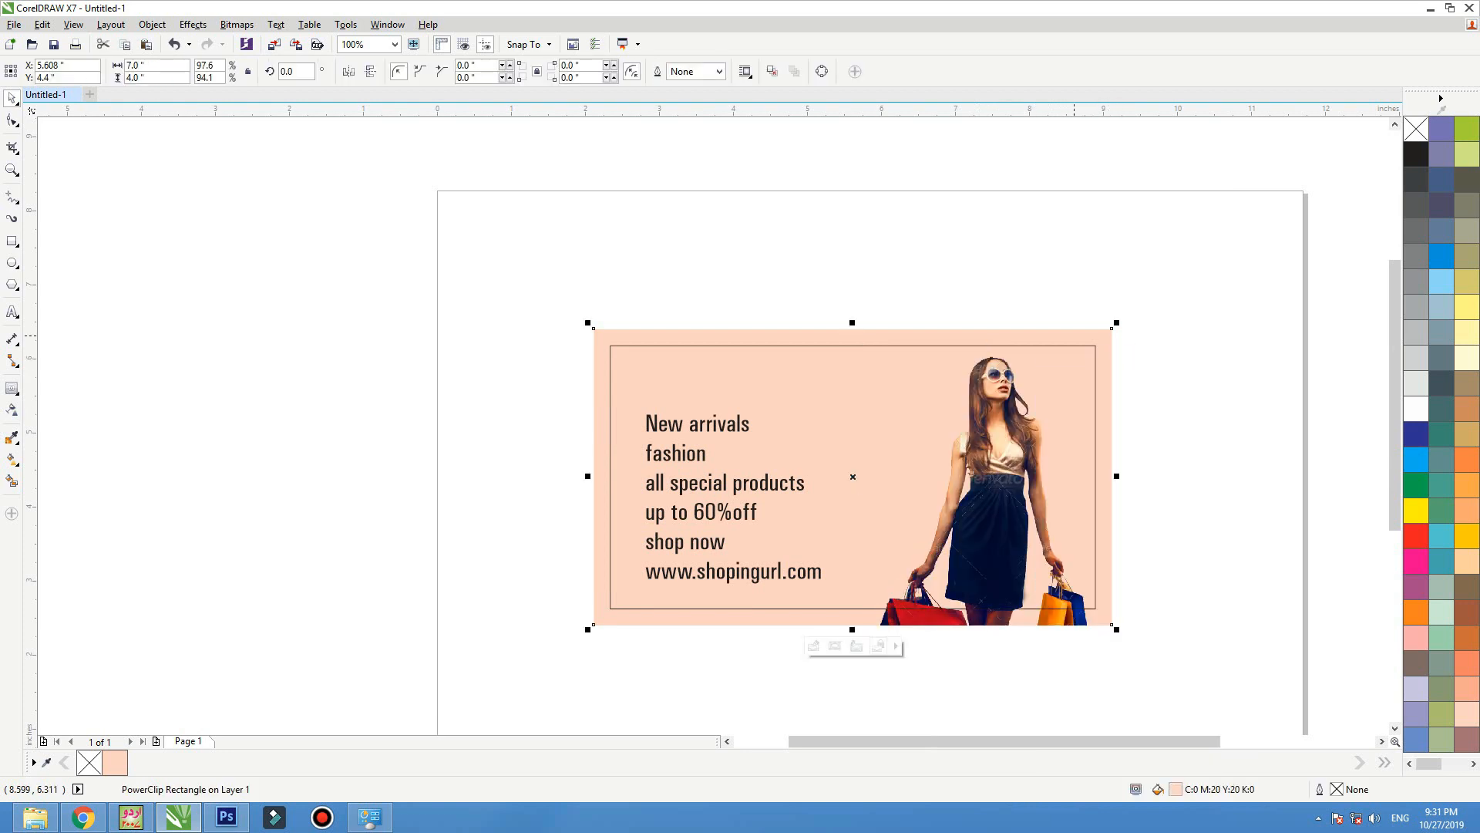
key("F4")
Change the case of the whole text block to Title Case.
left_click(450, 439)
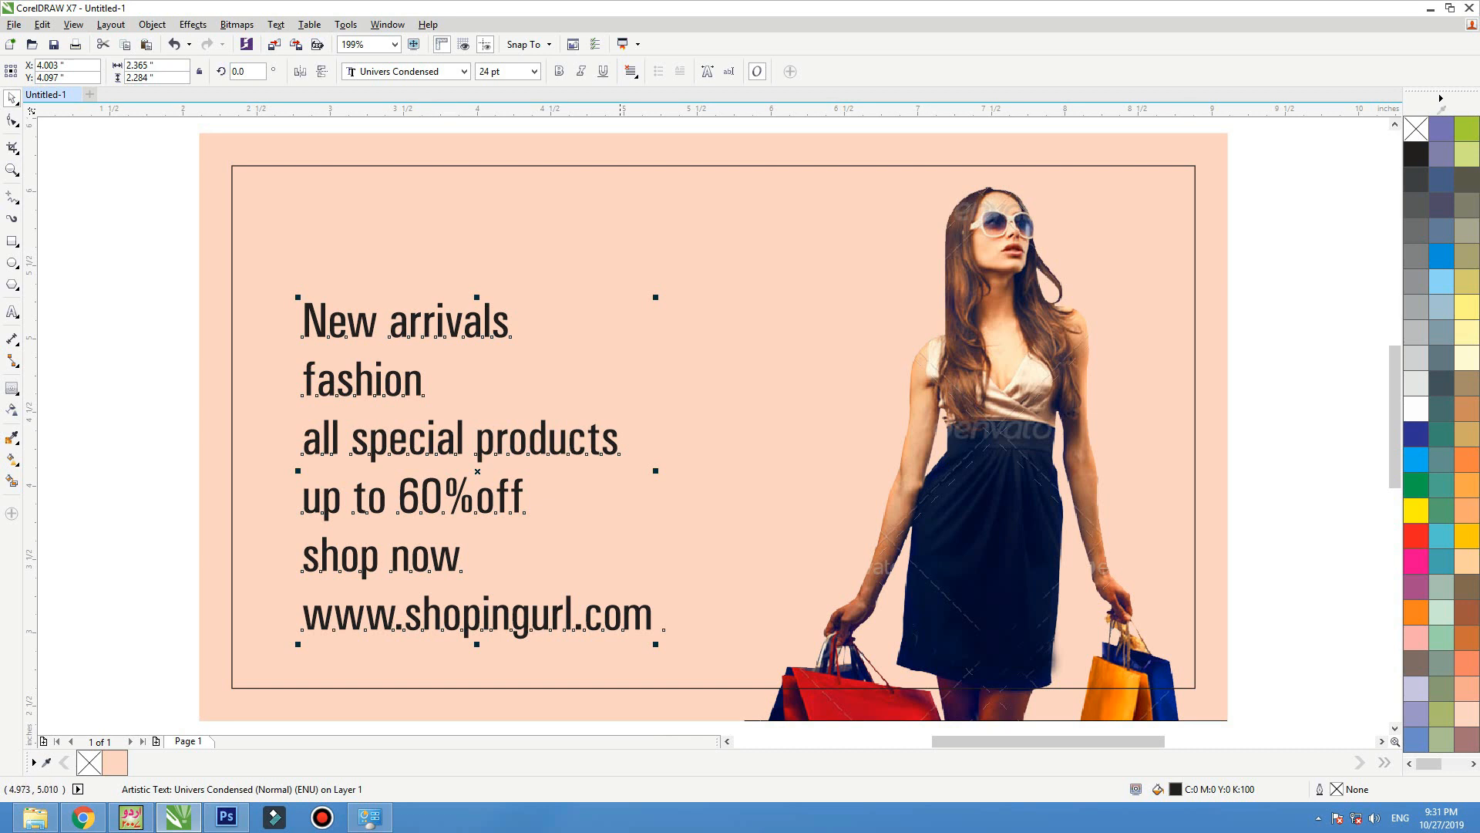
double_click(445, 320)
left_click(409, 331)
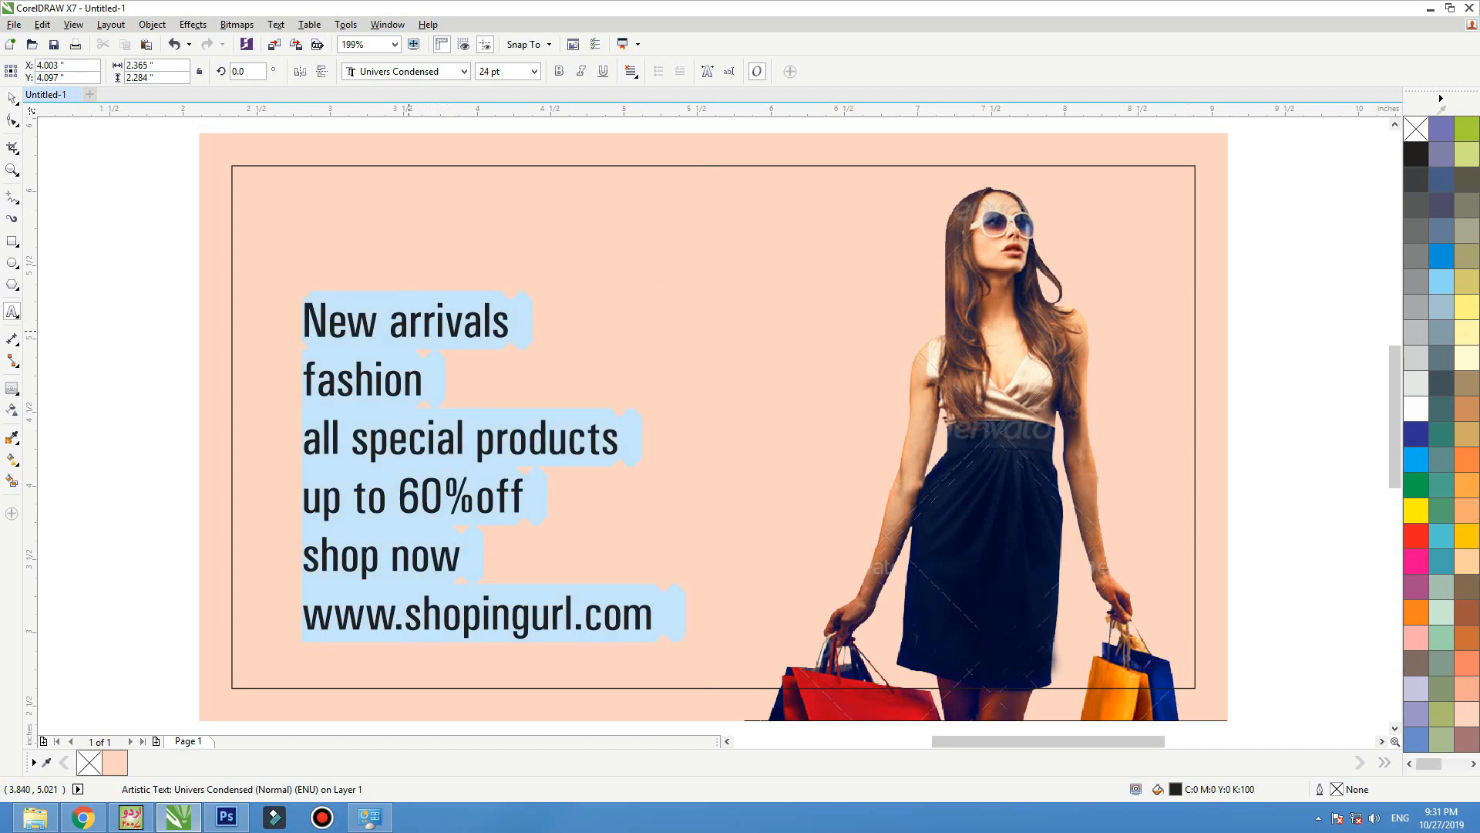
left_click(276, 24)
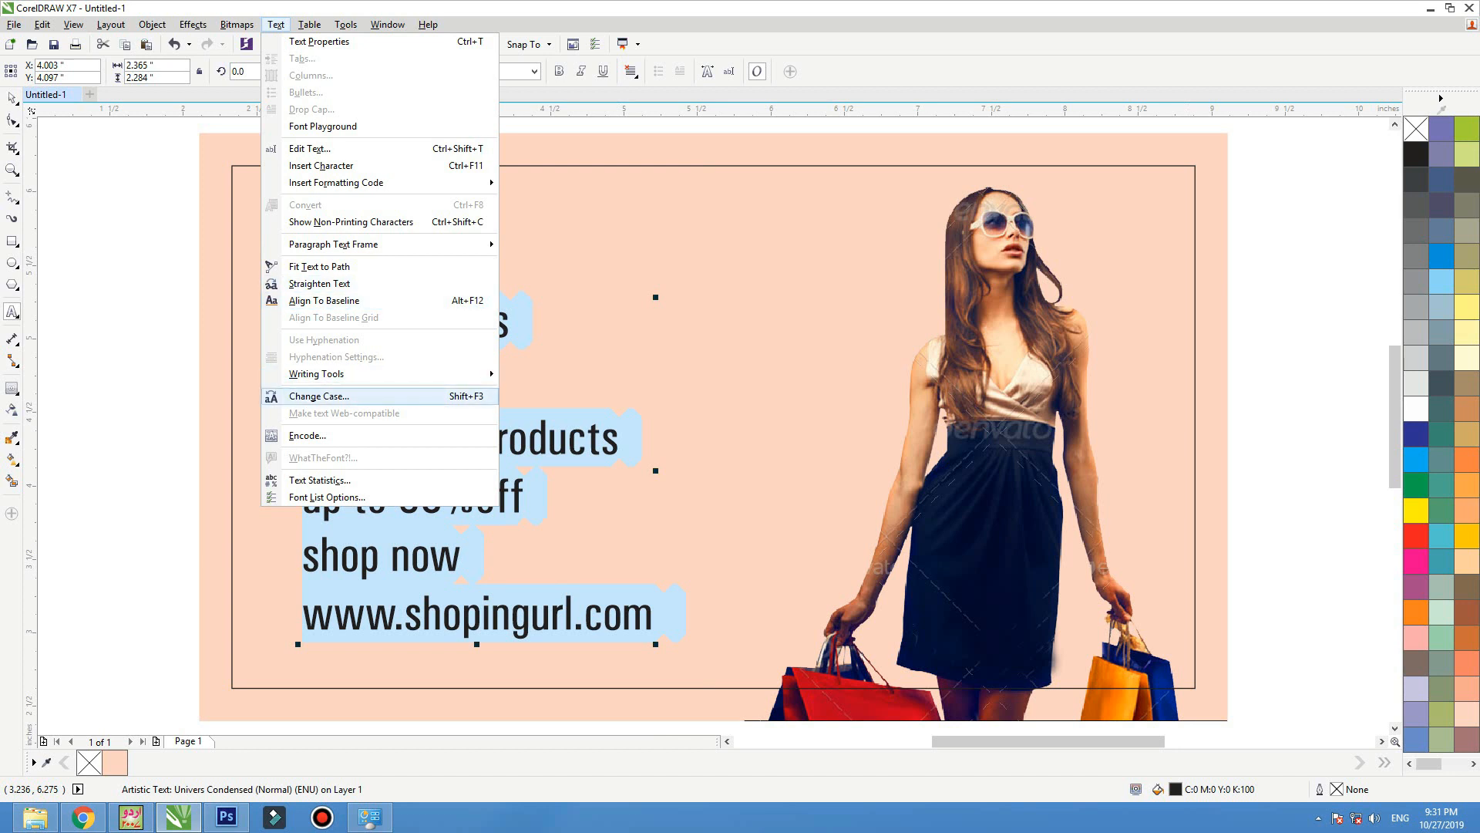
left_click(319, 395)
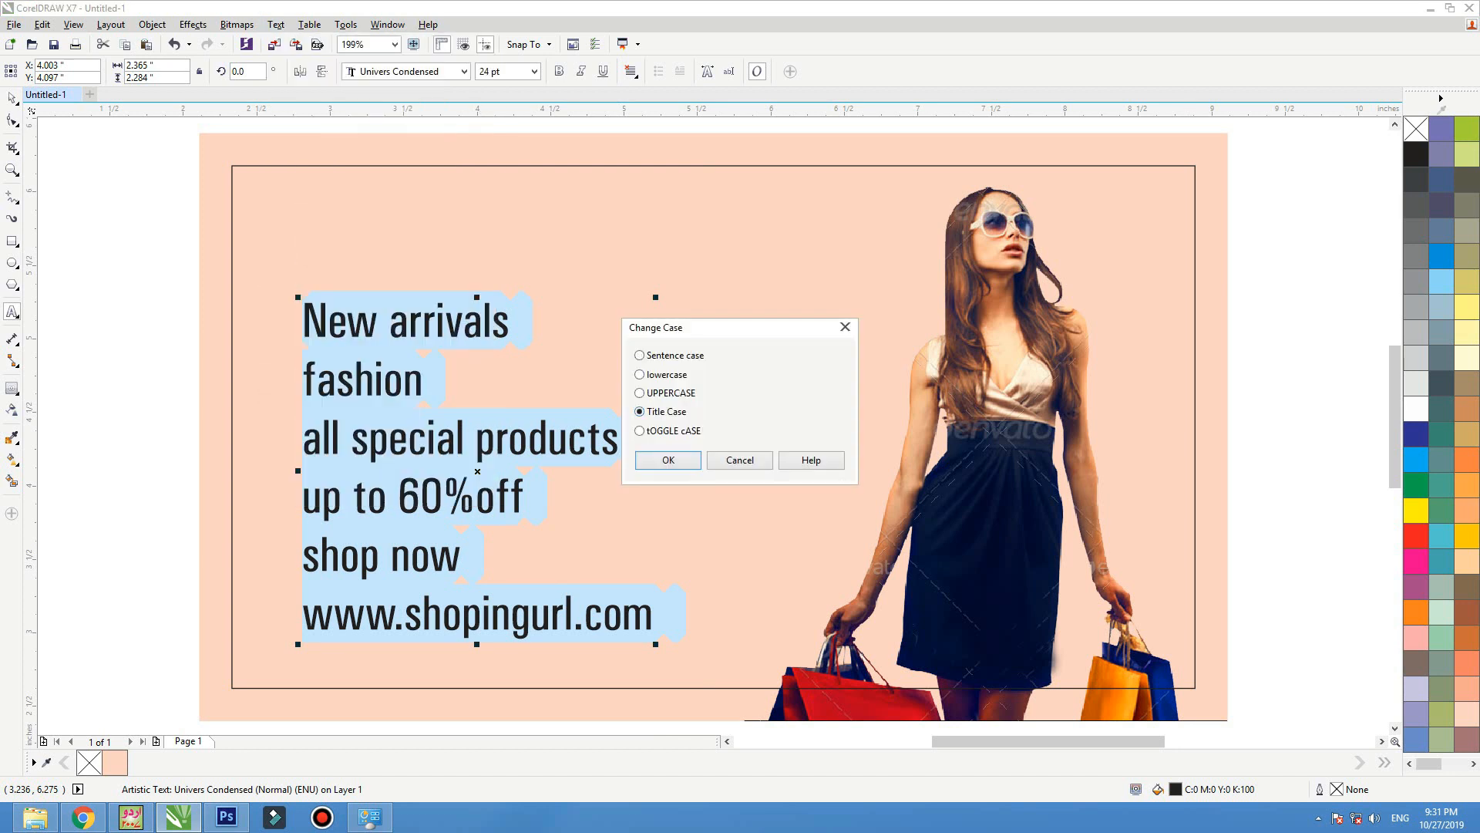
key("Return")
left_click(401, 437)
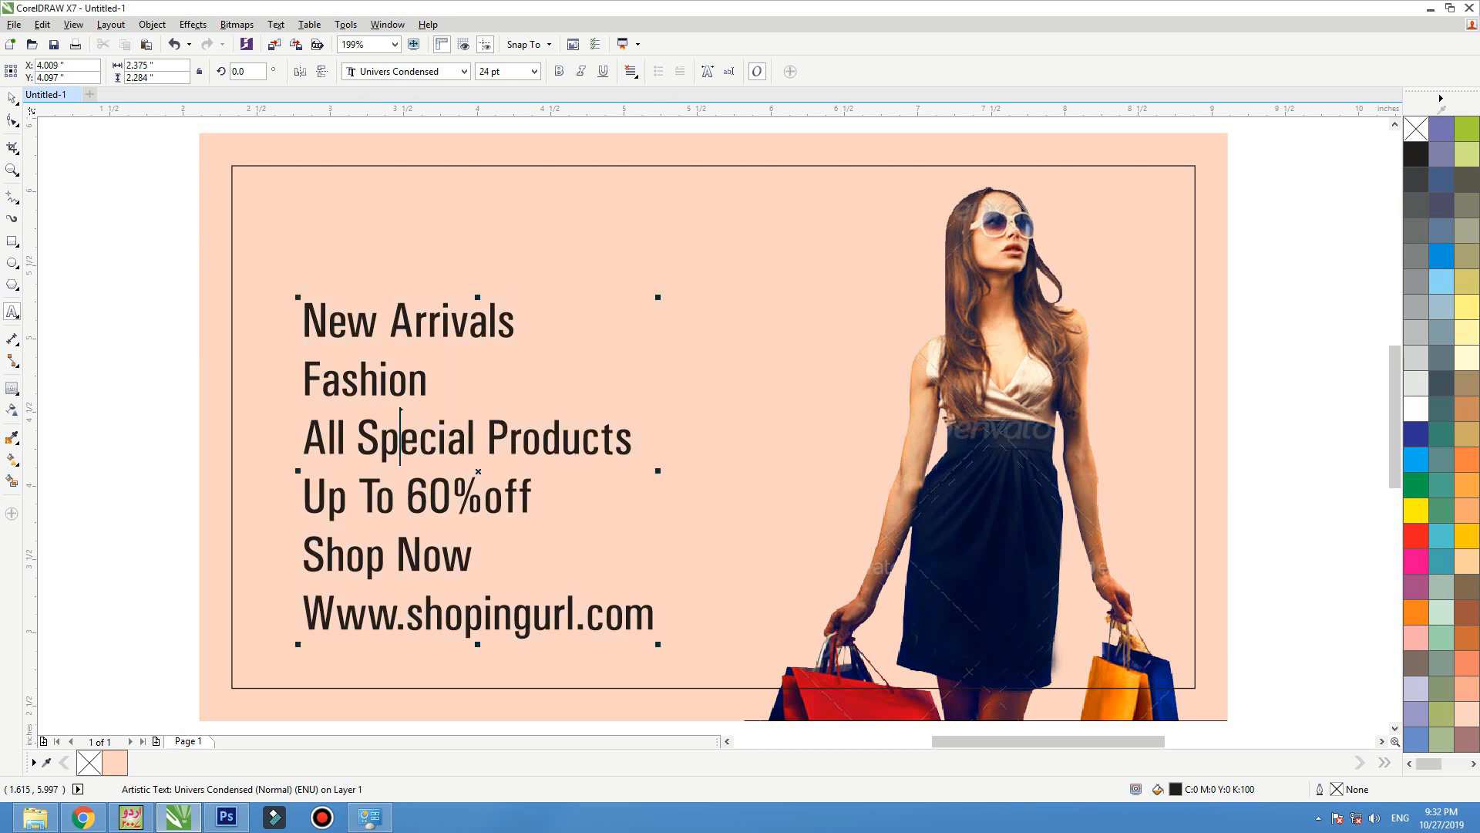
left_click(11, 99)
Break the text block apart into separate single-line text objects.
right_click(469, 450)
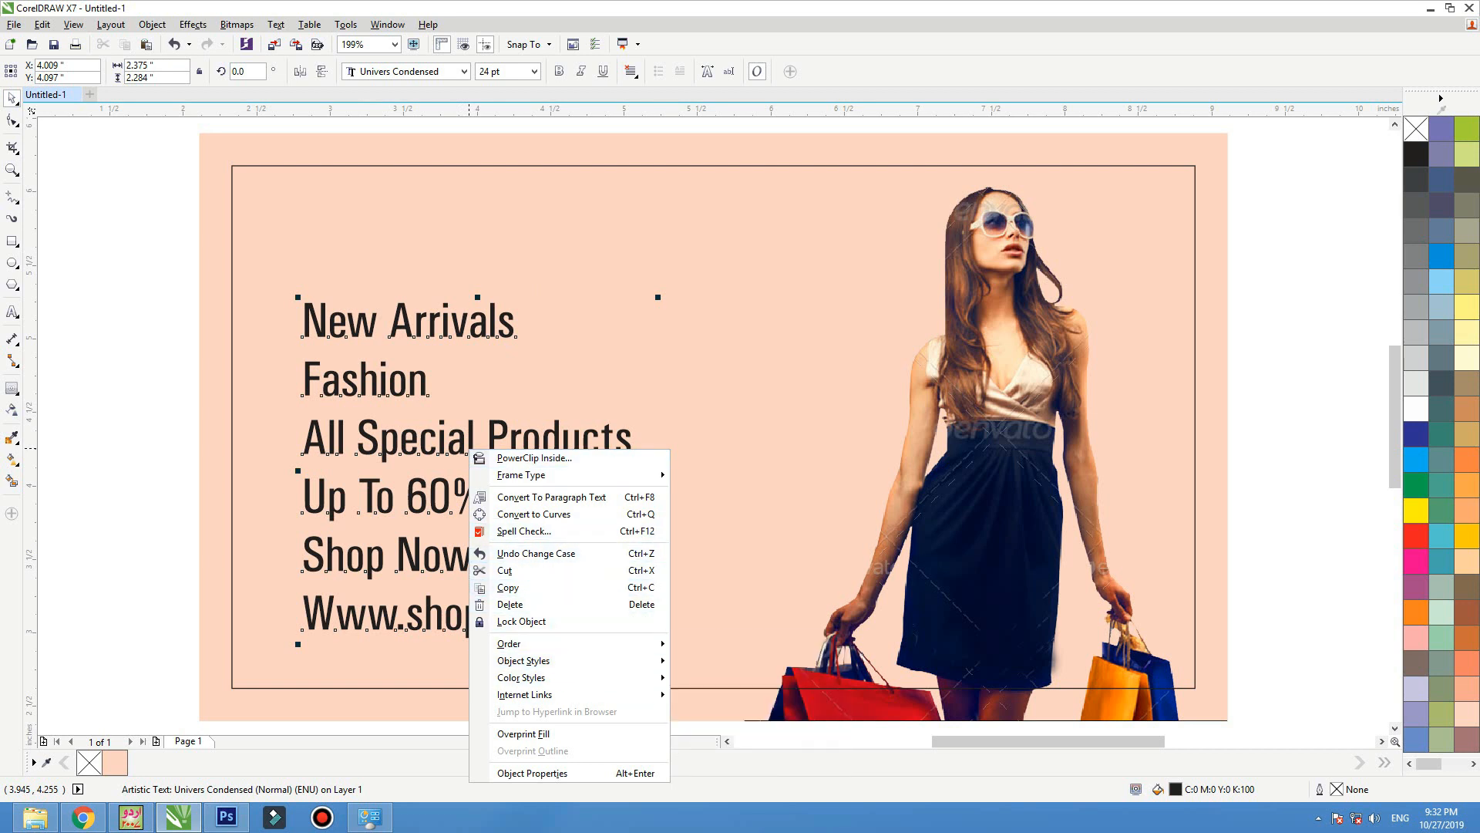
left_click(402, 562)
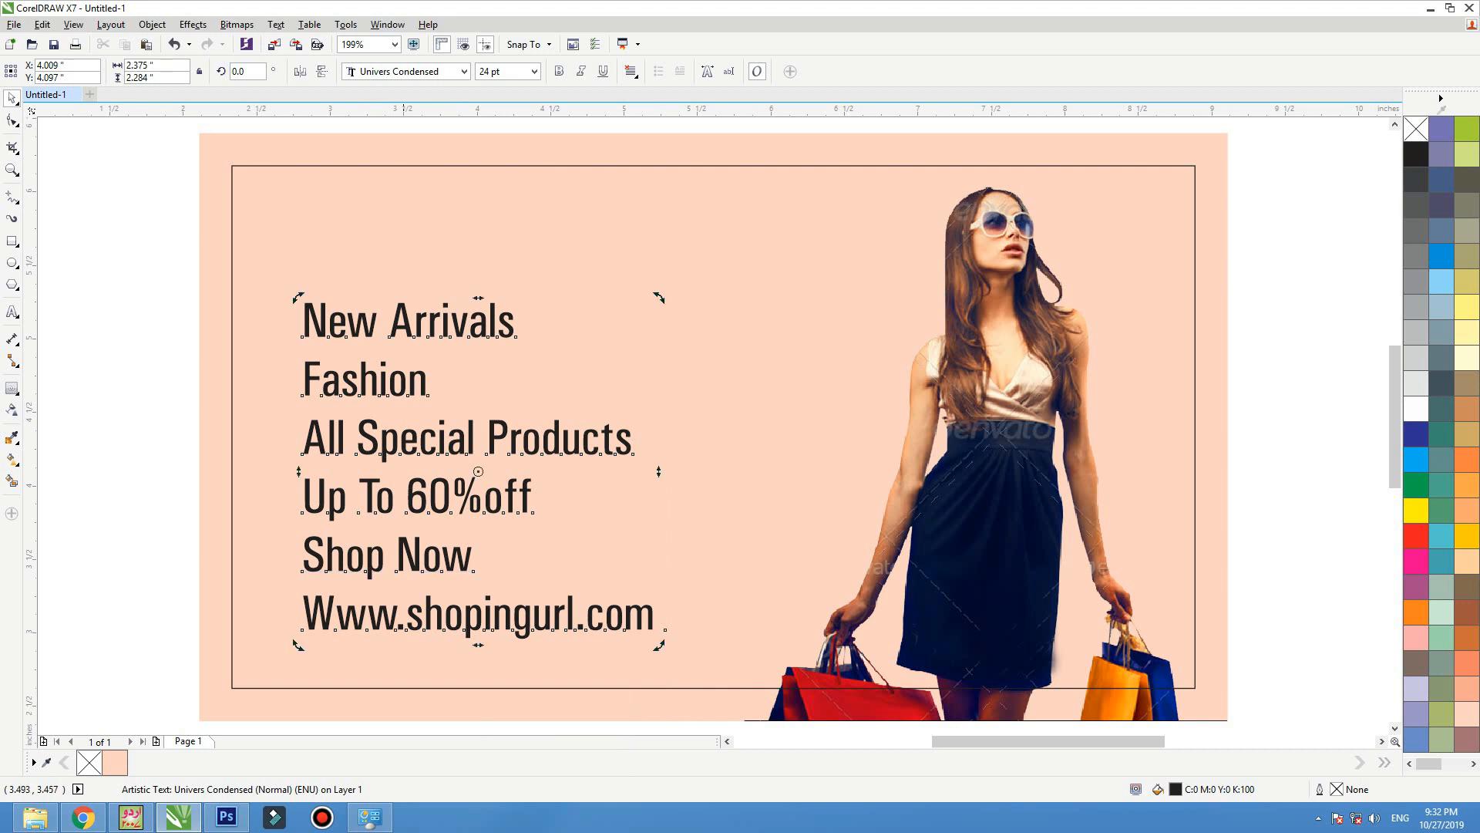
left_click(409, 323)
Change the case of the "Fashion" line to UPPERCASE.
double_click(404, 392)
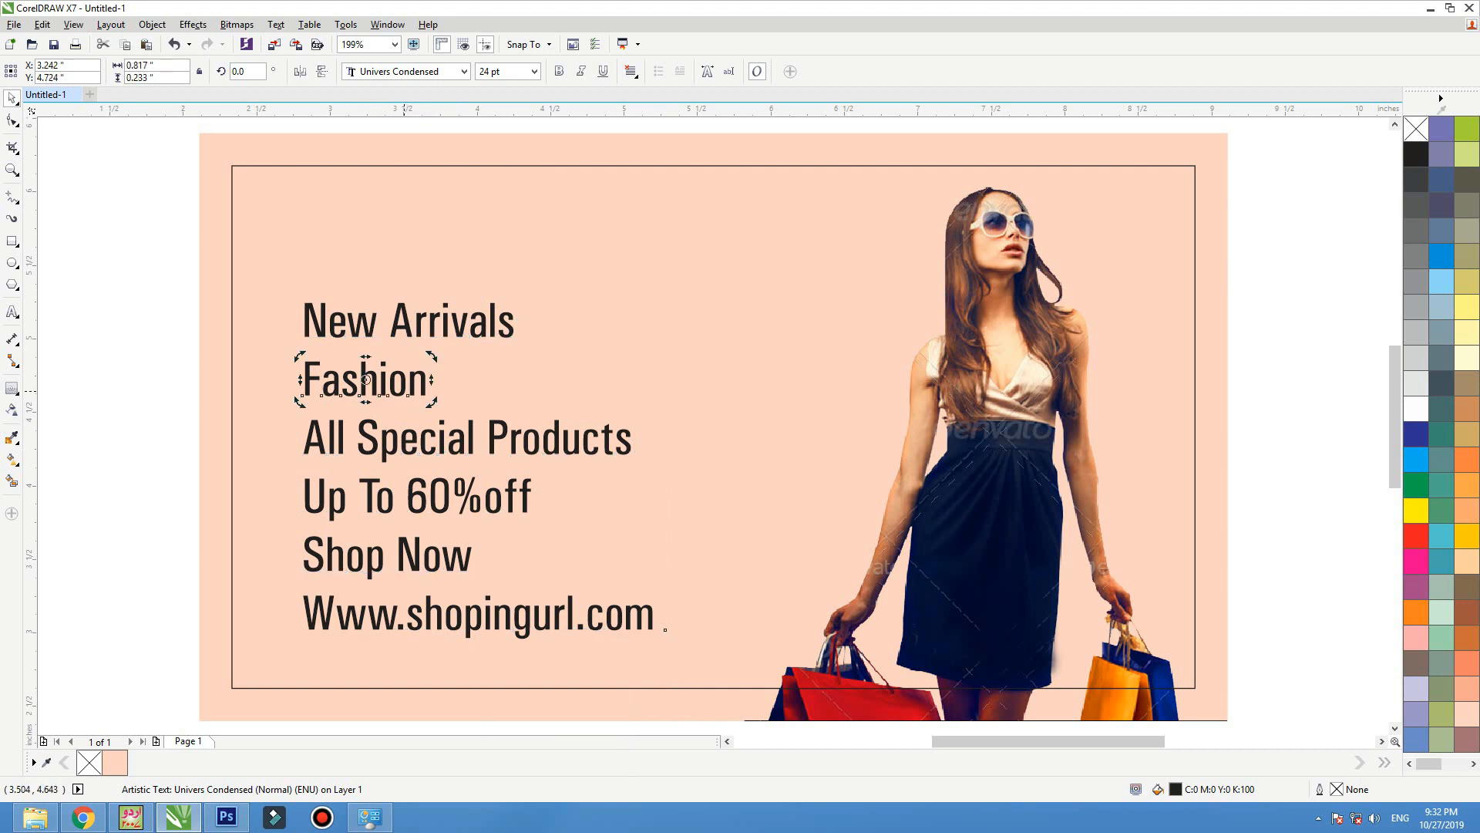
key("ctrl+a")
key("shift+F3")
key("Down")
key("Down")
key("Return")
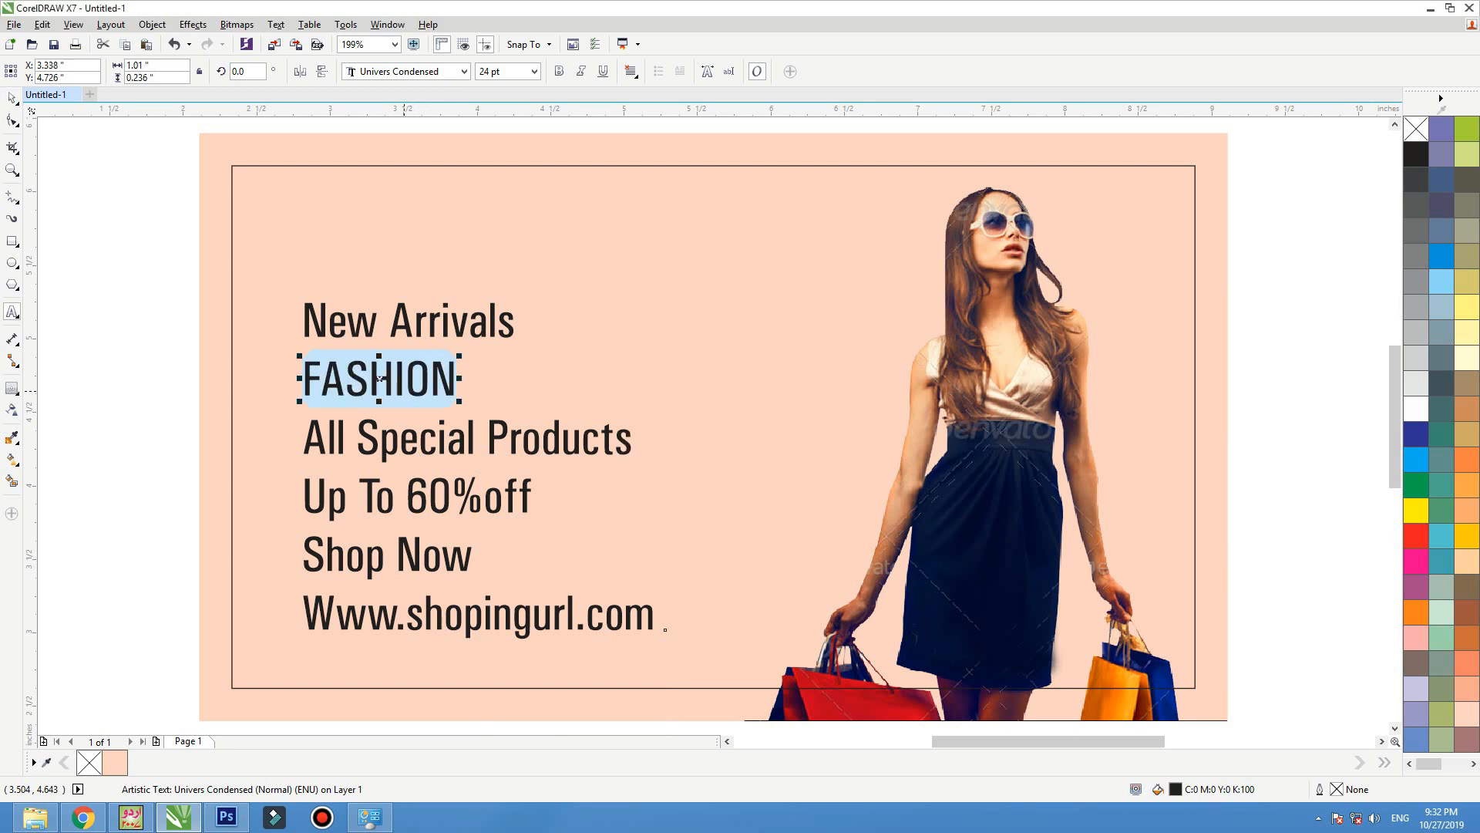
Enlarge the FASHION line and reposition the New Arrivals line centrally just above it.
key("ctrl+space")
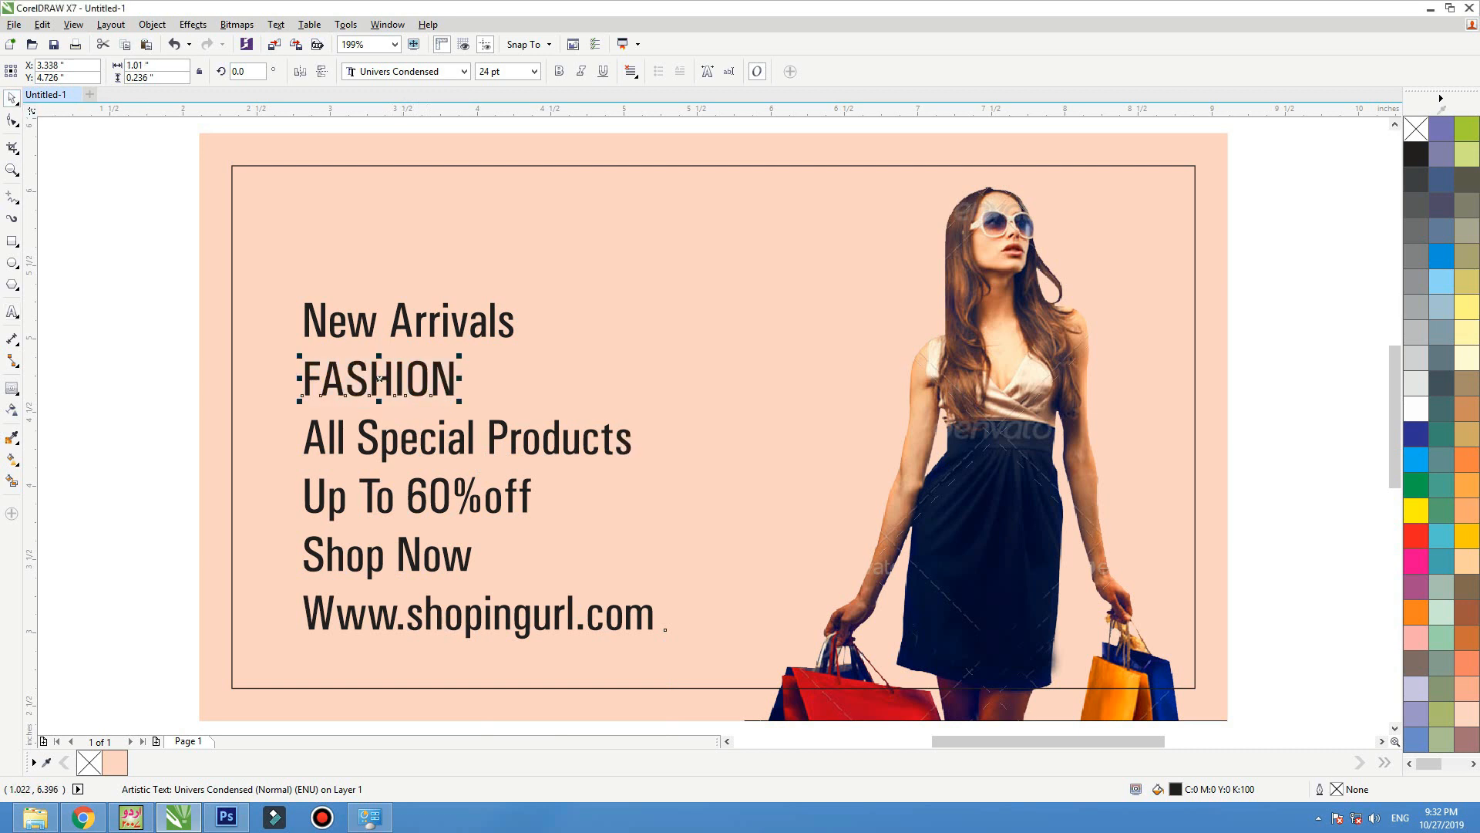
left_click_drag(461, 354, 537, 309)
left_click(514, 368, "shift")
left_click_drag(513, 367, 540, 369)
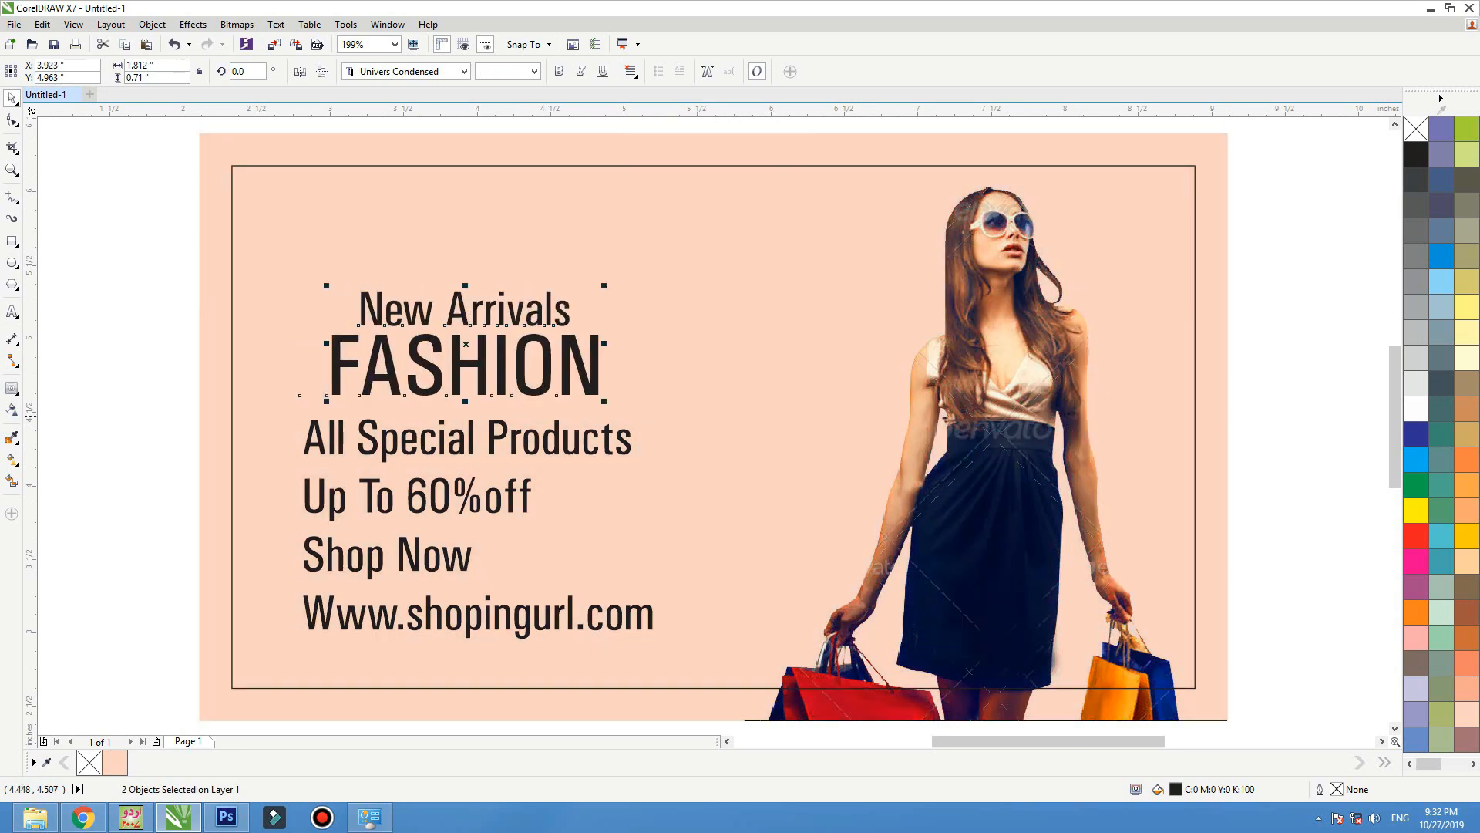
Scale the All Special Products line down to about 16 pt and place it directly under FASHION.
left_click(539, 437)
left_click_drag(637, 413, 565, 411)
left_click_drag(468, 441, 470, 421)
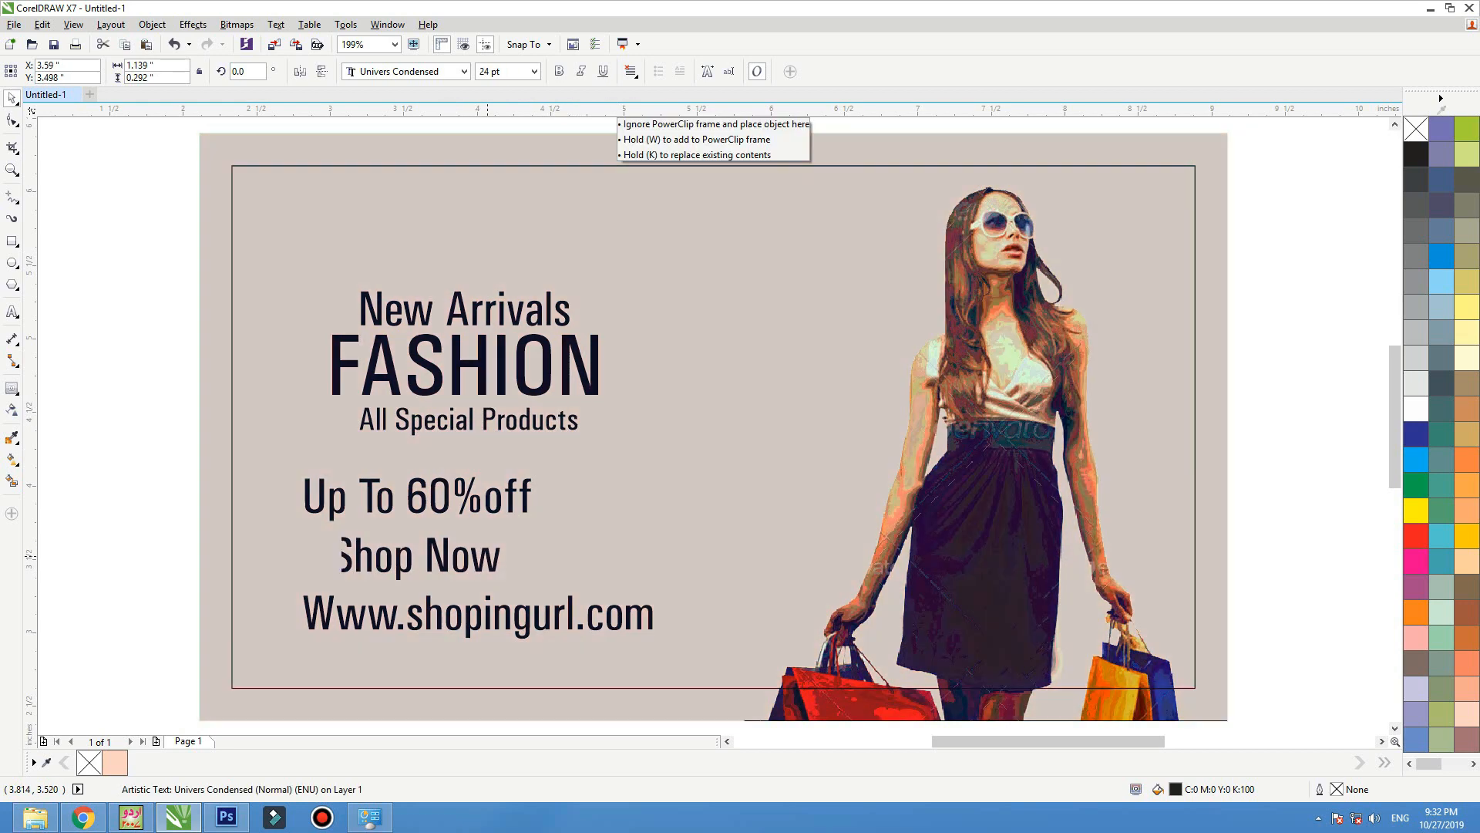
Shrink the website line to about 13.5 pt near the border's lower edge and space the Shop Now and Up To 60%off lines above it.
left_click_drag(385, 555, 434, 555)
left_click(463, 586)
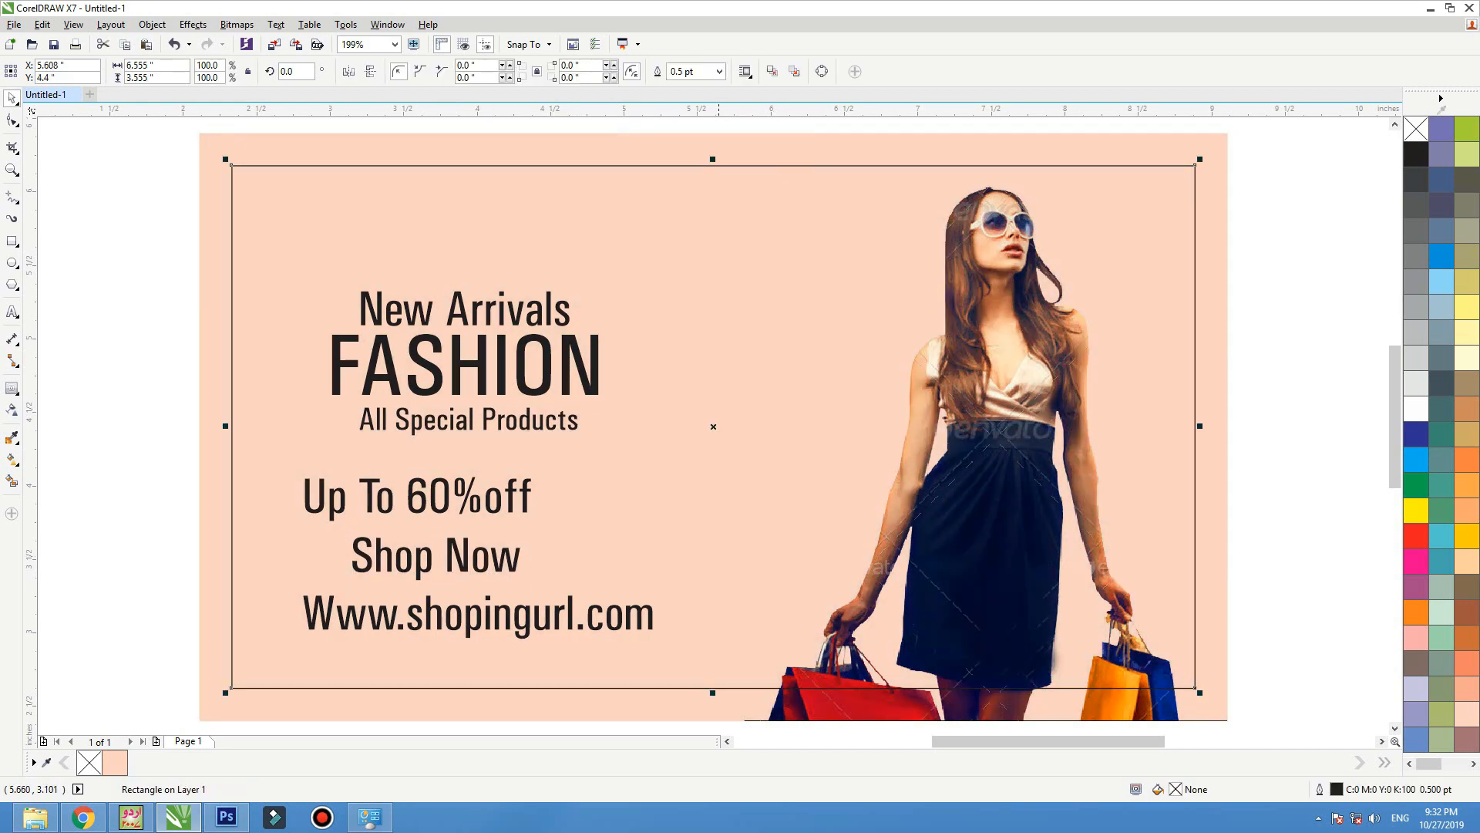
left_click(478, 616)
left_click_drag(657, 591, 493, 676)
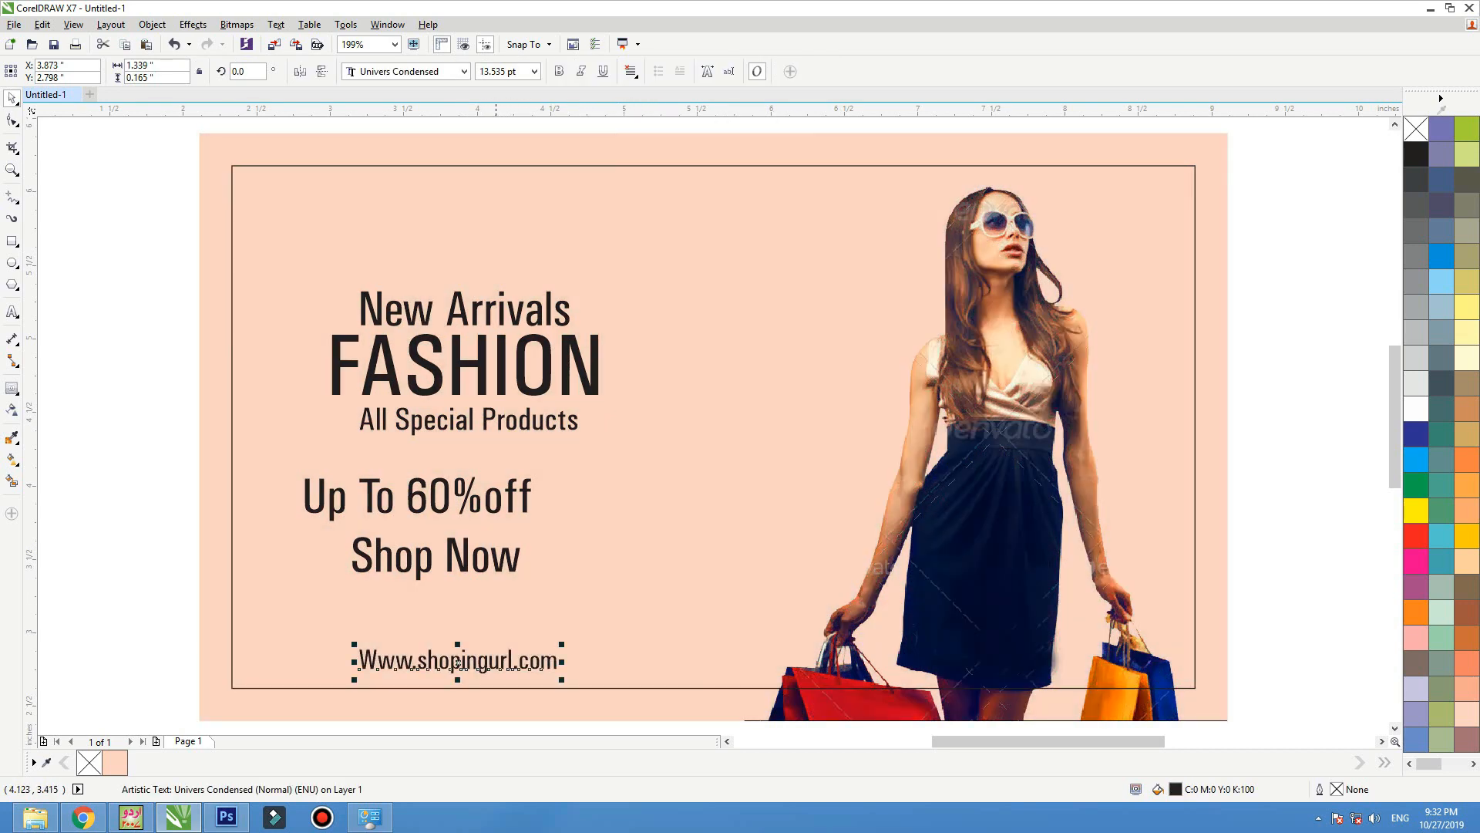
left_click_drag(498, 572, 515, 618)
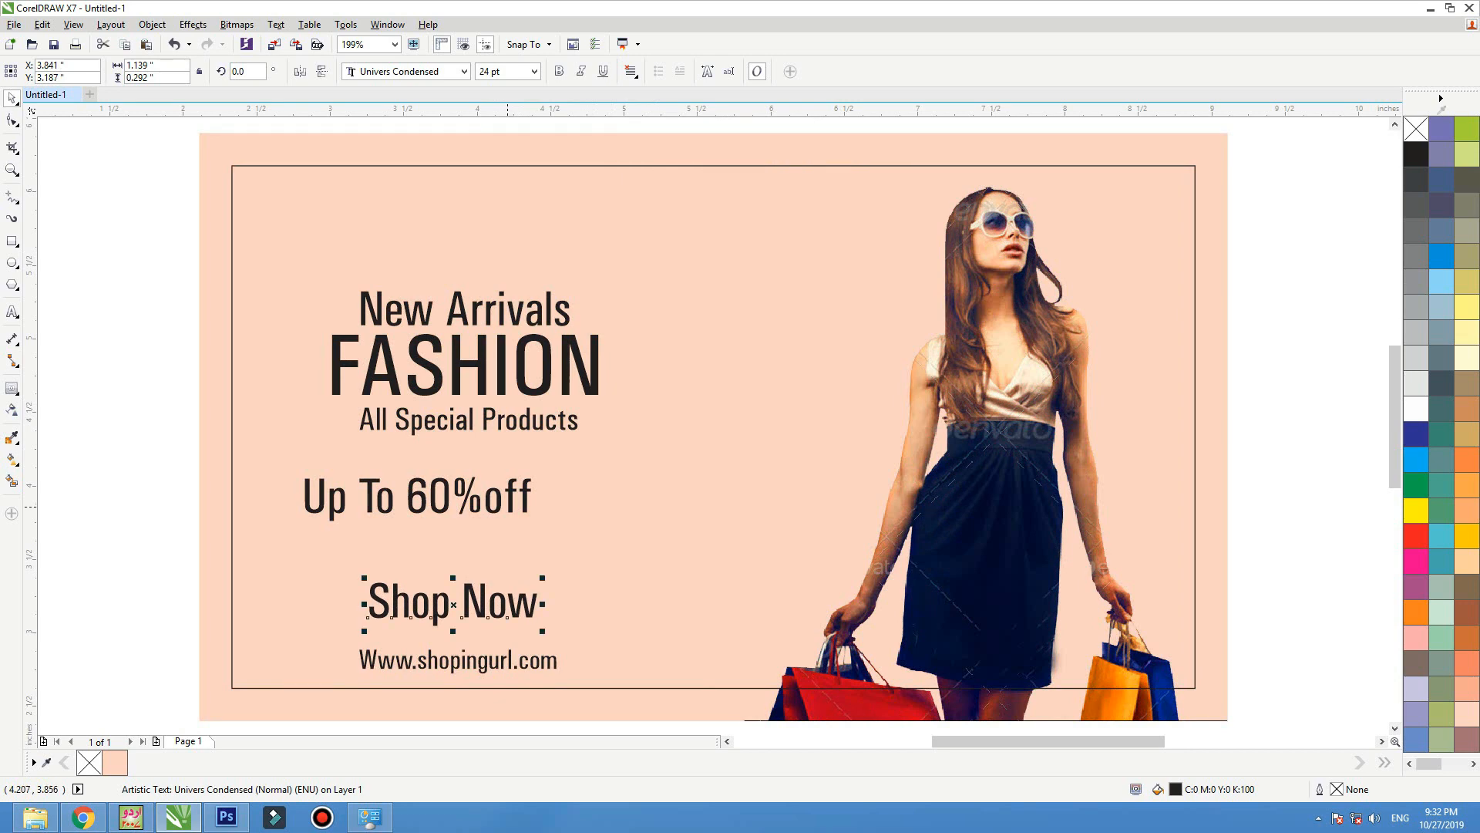
left_click_drag(432, 497, 471, 527)
left_click_drag(544, 423, 541, 427)
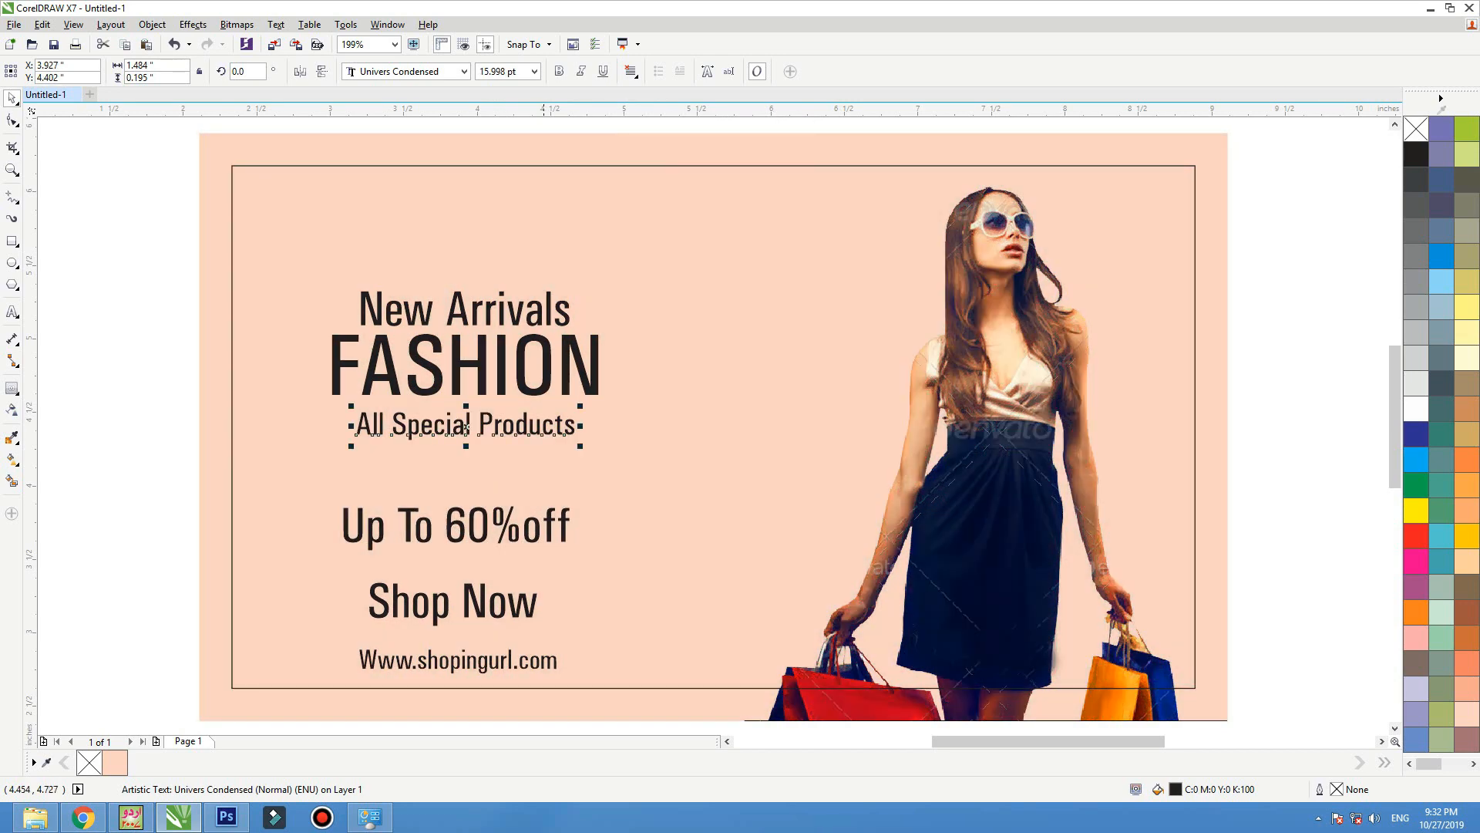
left_click(544, 377)
Change the case of the All Special Products line to UPPERCASE.
double_click(443, 429)
key("ctrl+a")
key("shift+F3")
key("u")
key("Return")
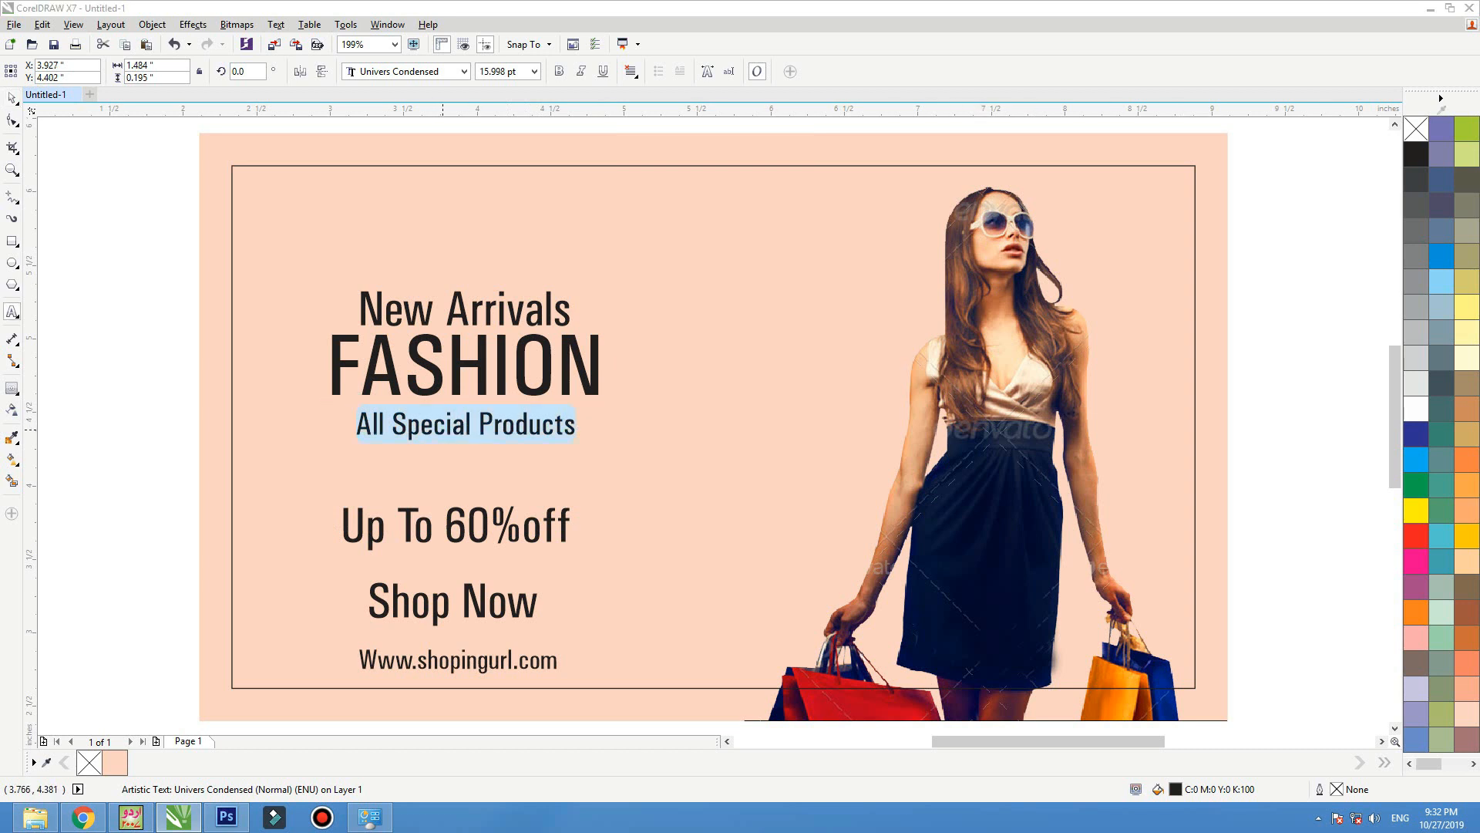
Change the case of the New Arrivals line to UPPERCASE.
left_click(469, 306)
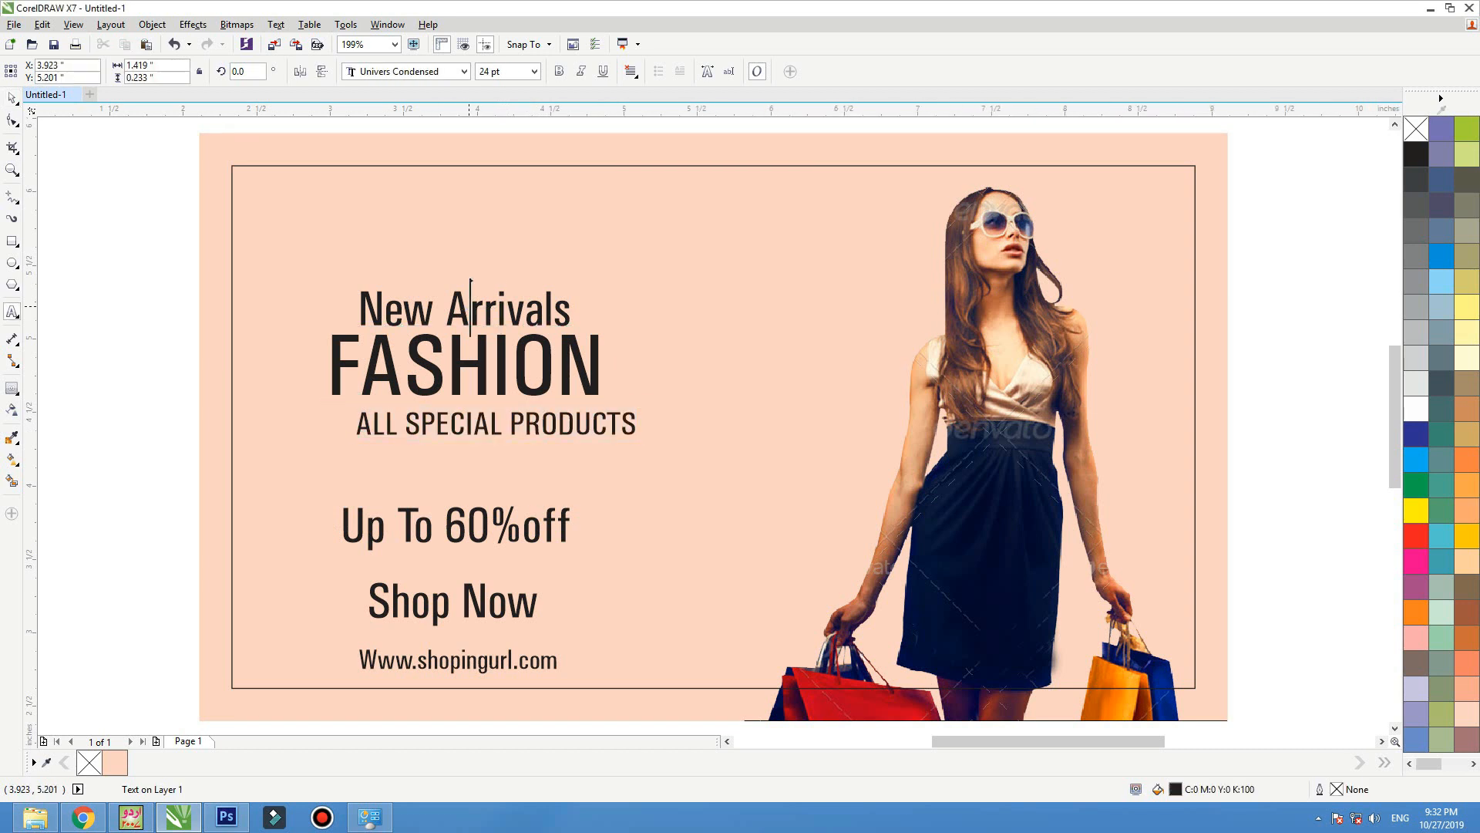
key("ctrl+a")
key("shift+F3")
key("l")
key("u")
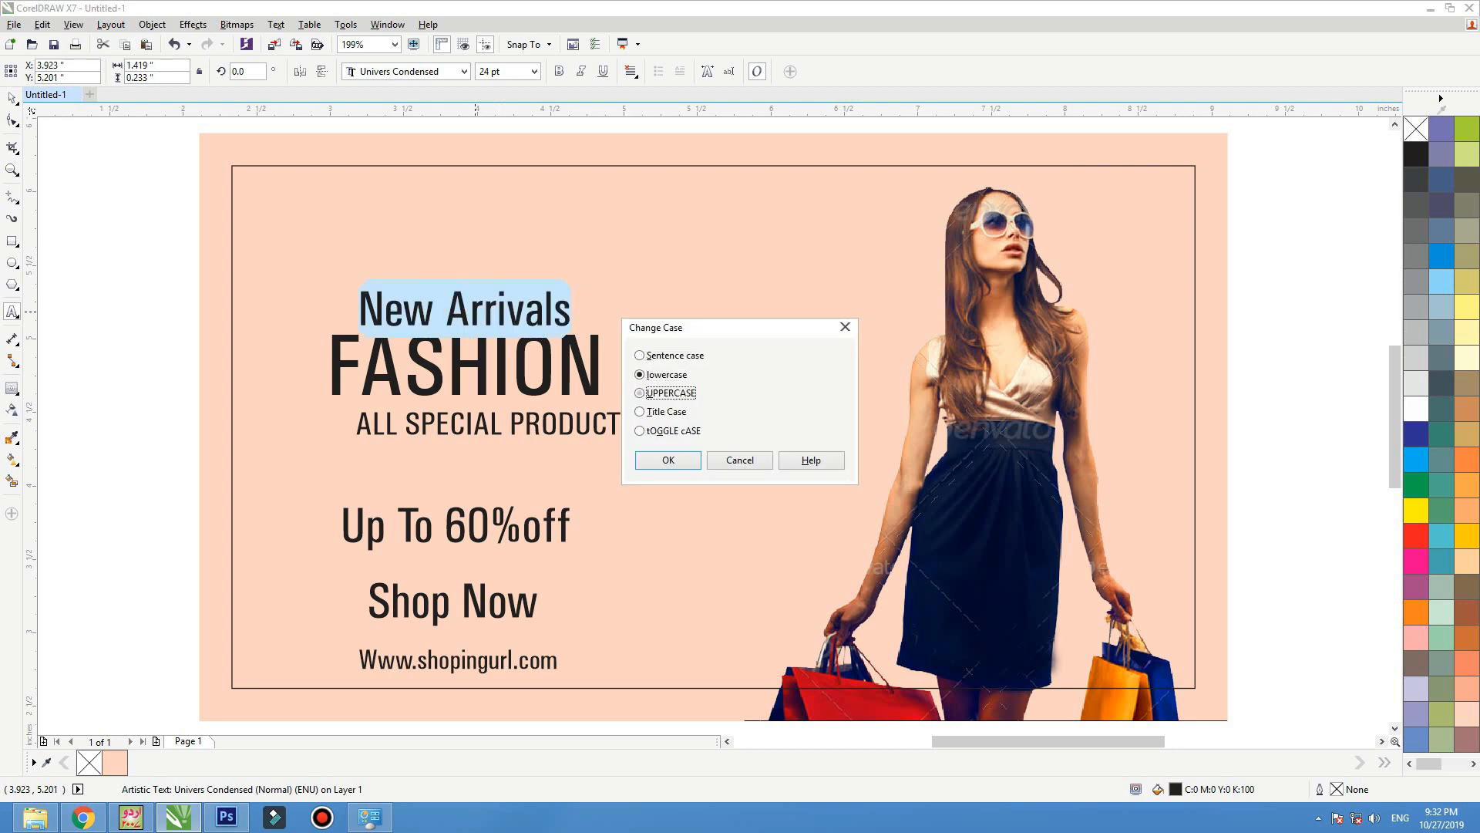
key("Return")
left_click(11, 98)
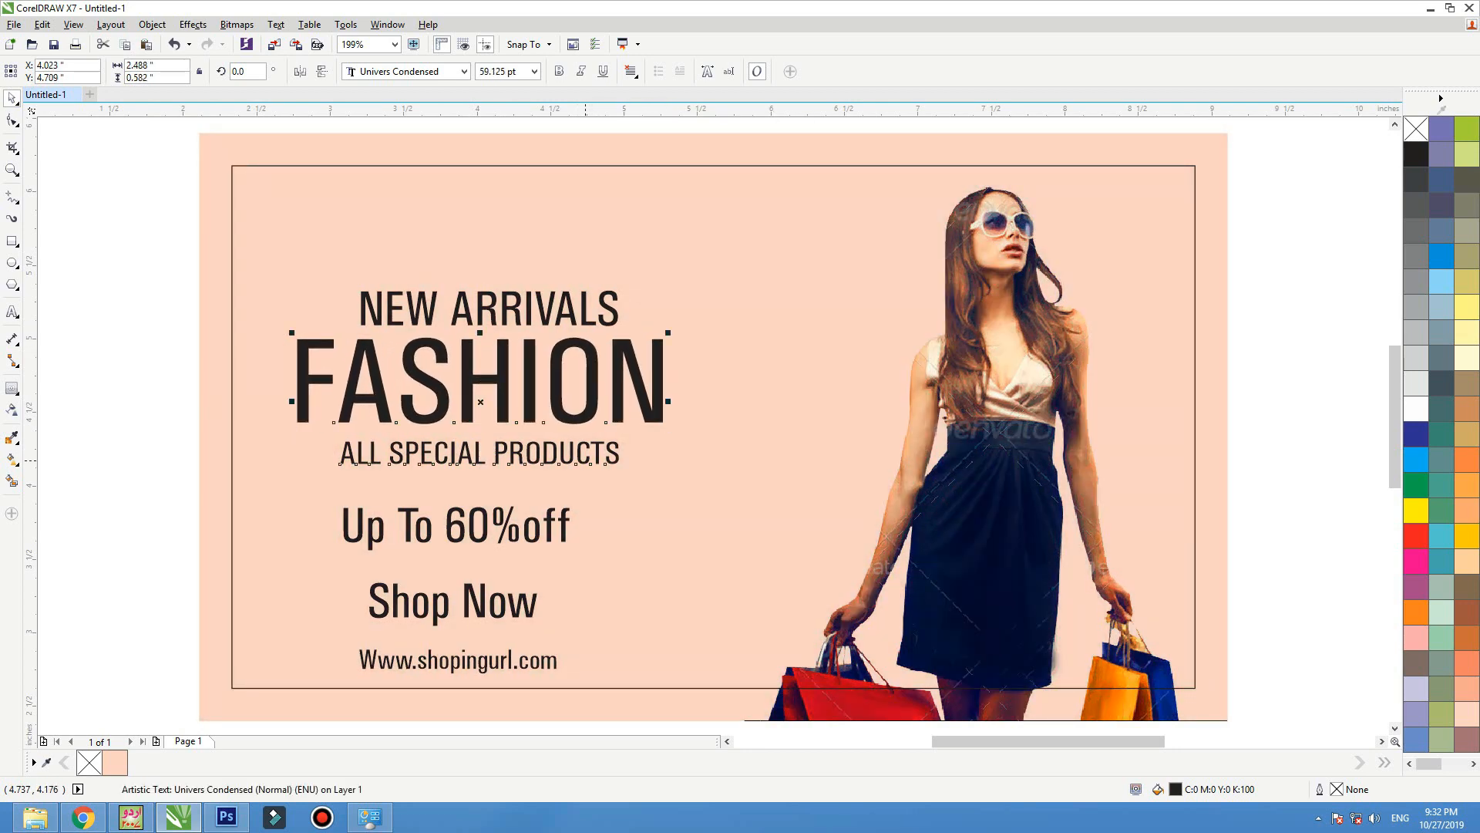
Centre NEW ARRIVALS, FASHION and ALL SPECIAL PRODUCTS on one vertical axis.
left_click(585, 313, "shift")
key("c")
left_click_drag(583, 311, 604, 312)
Fill the FASHION text with dark red, CMYK 0, 100, 100, 50.
left_click(408, 369)
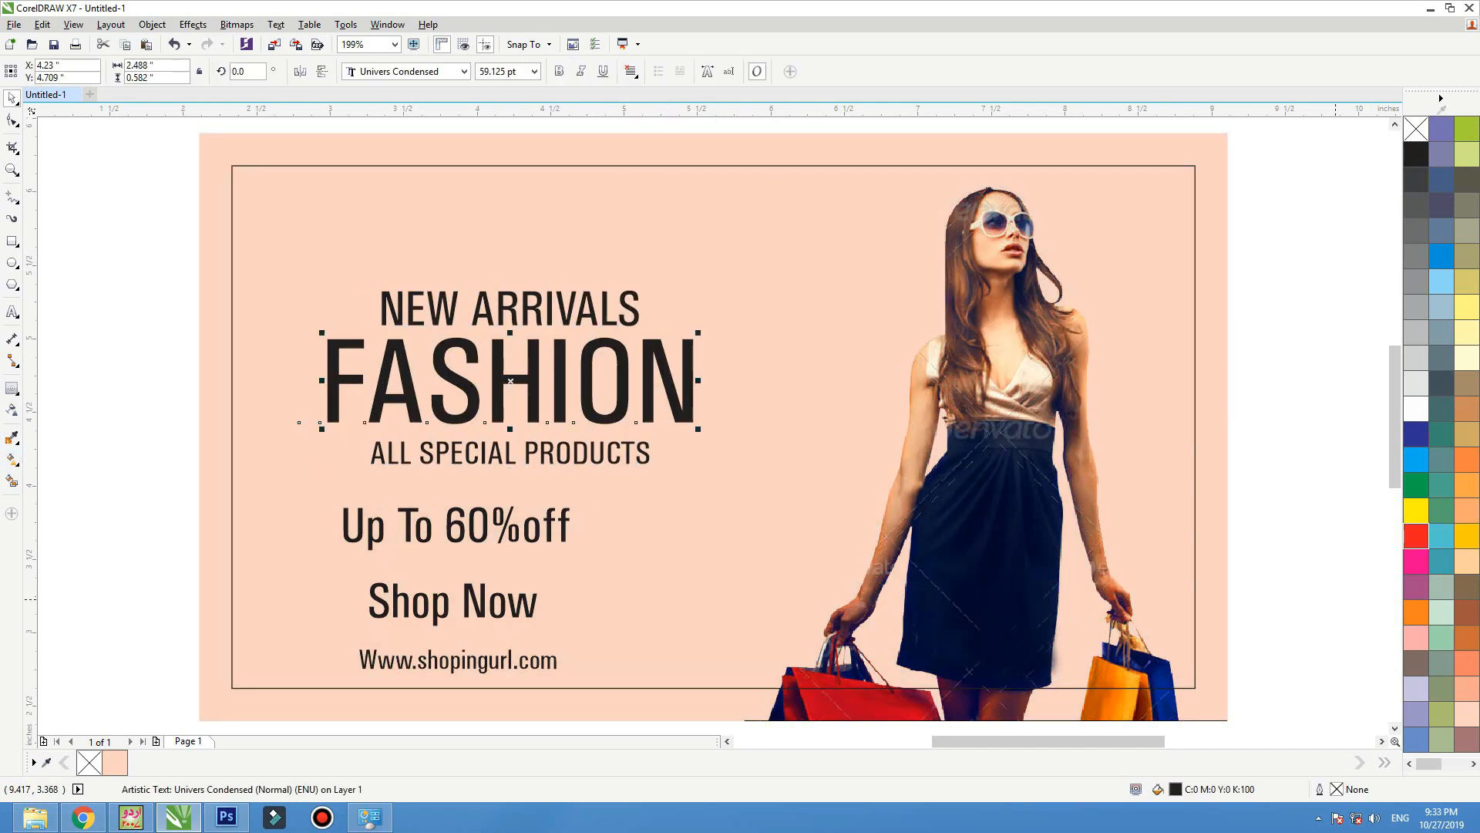
left_click(1416, 535)
double_click(1176, 789)
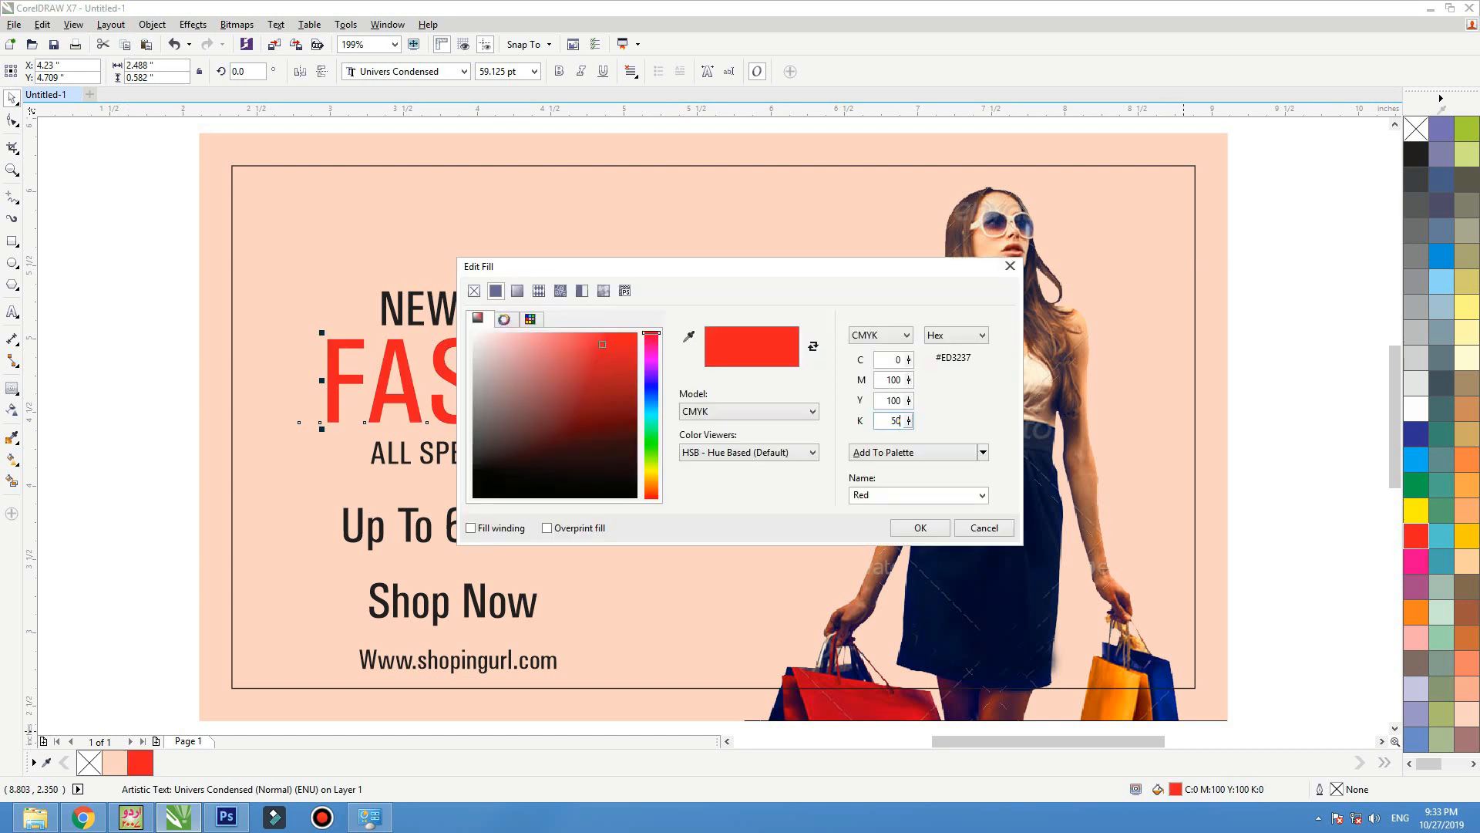
left_click(892, 400)
left_click(913, 453)
left_click(919, 528)
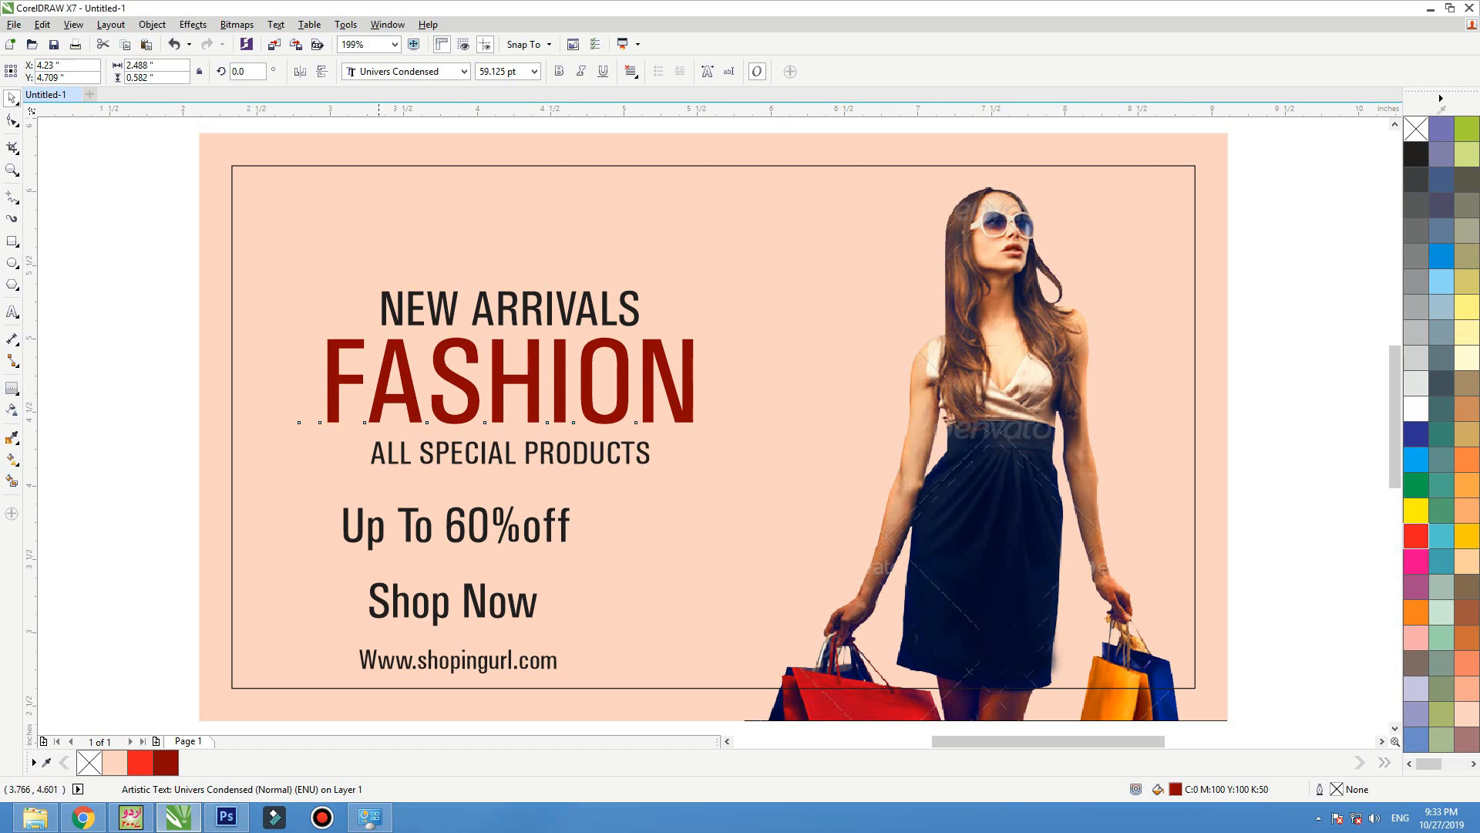
left_click(142, 392)
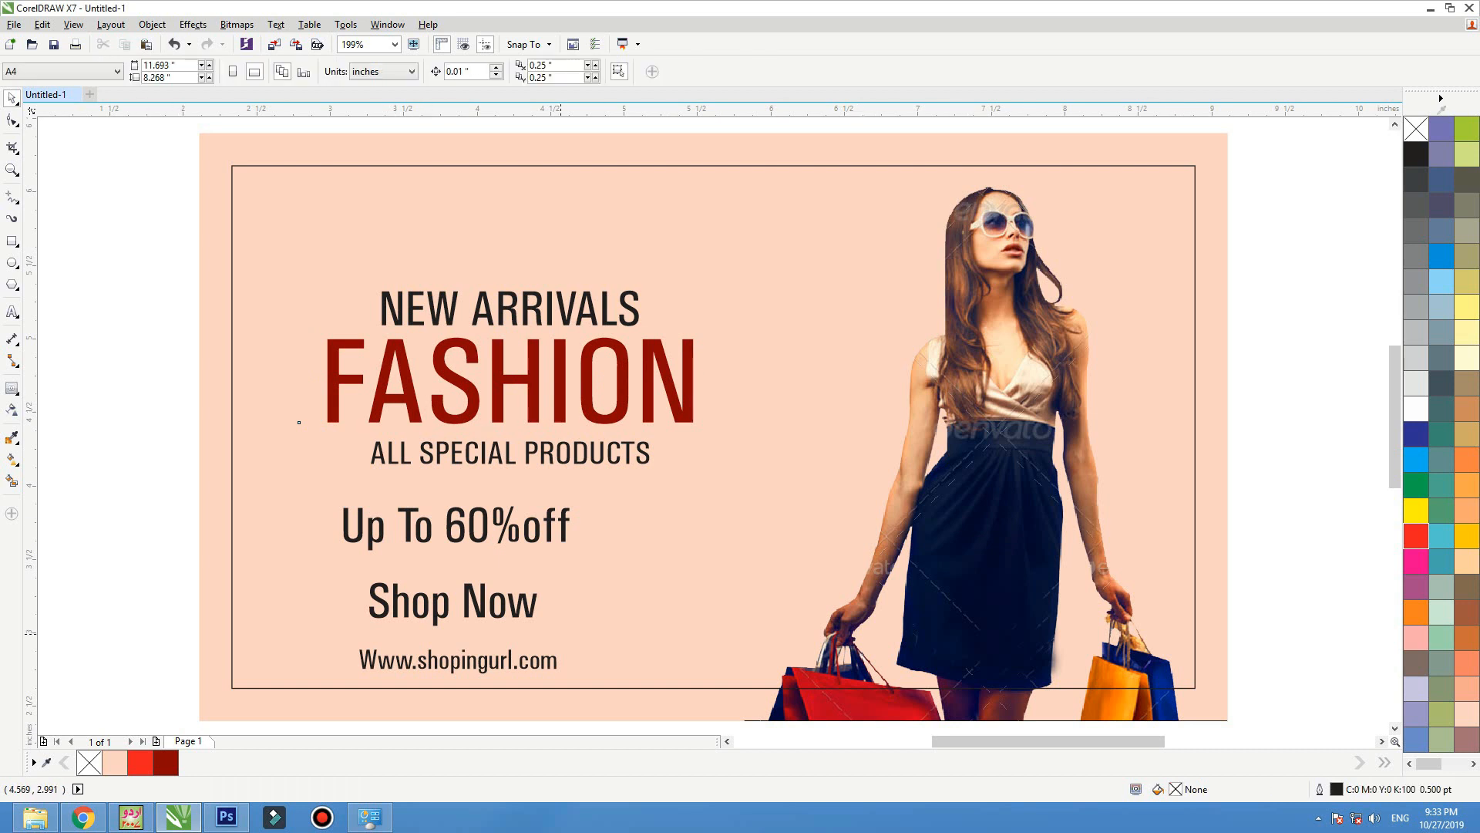
Centre the Shop Now, website and Up To 60%off lines horizontally under ALL SPECIAL PRODUCTS.
left_click(527, 613)
key("F2")
left_click_drag(745, 540, 133, 807)
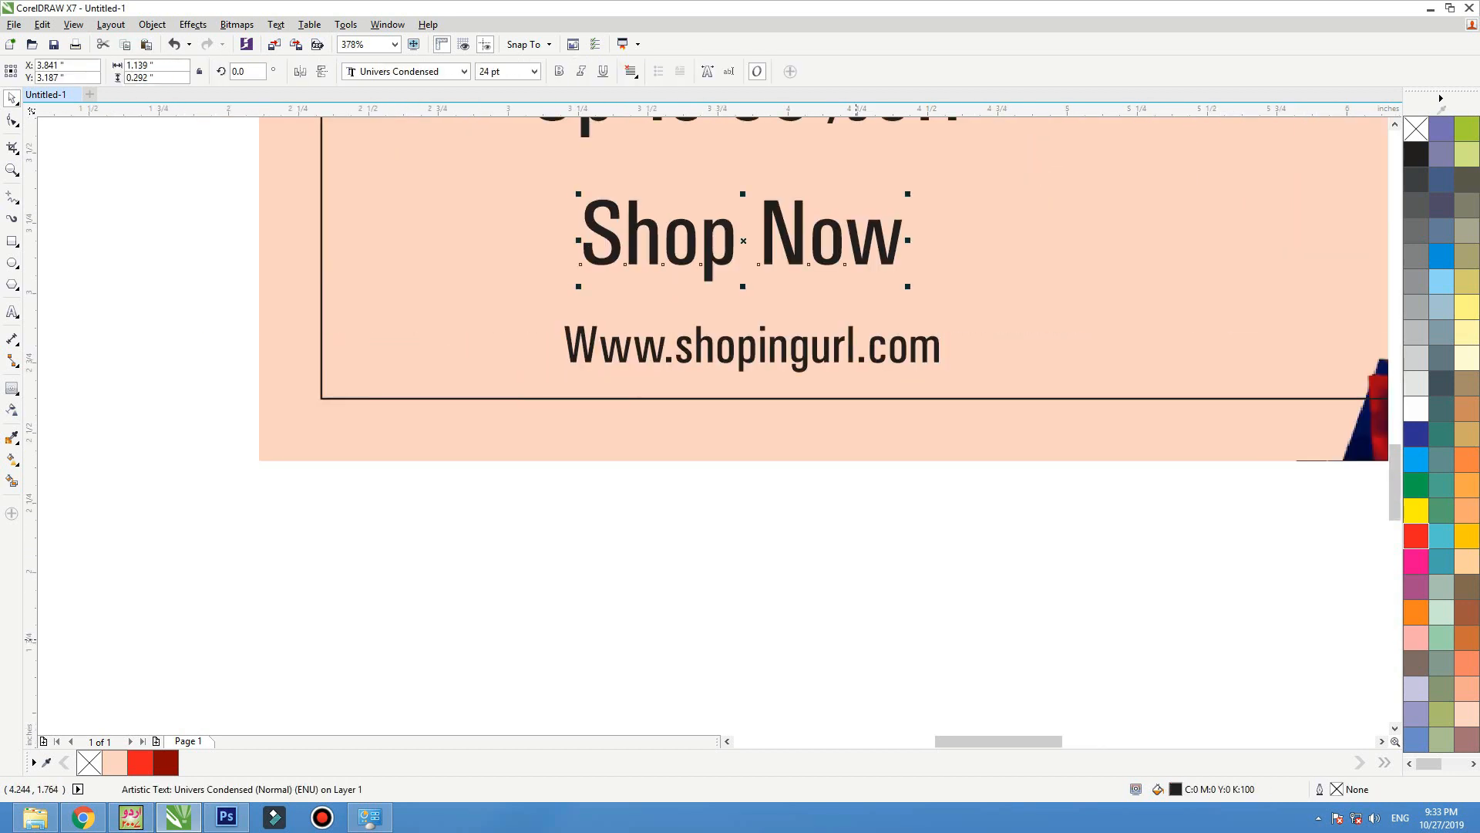
scroll(872, 643, "down", 1)
left_click(875, 492, "shift")
key("c")
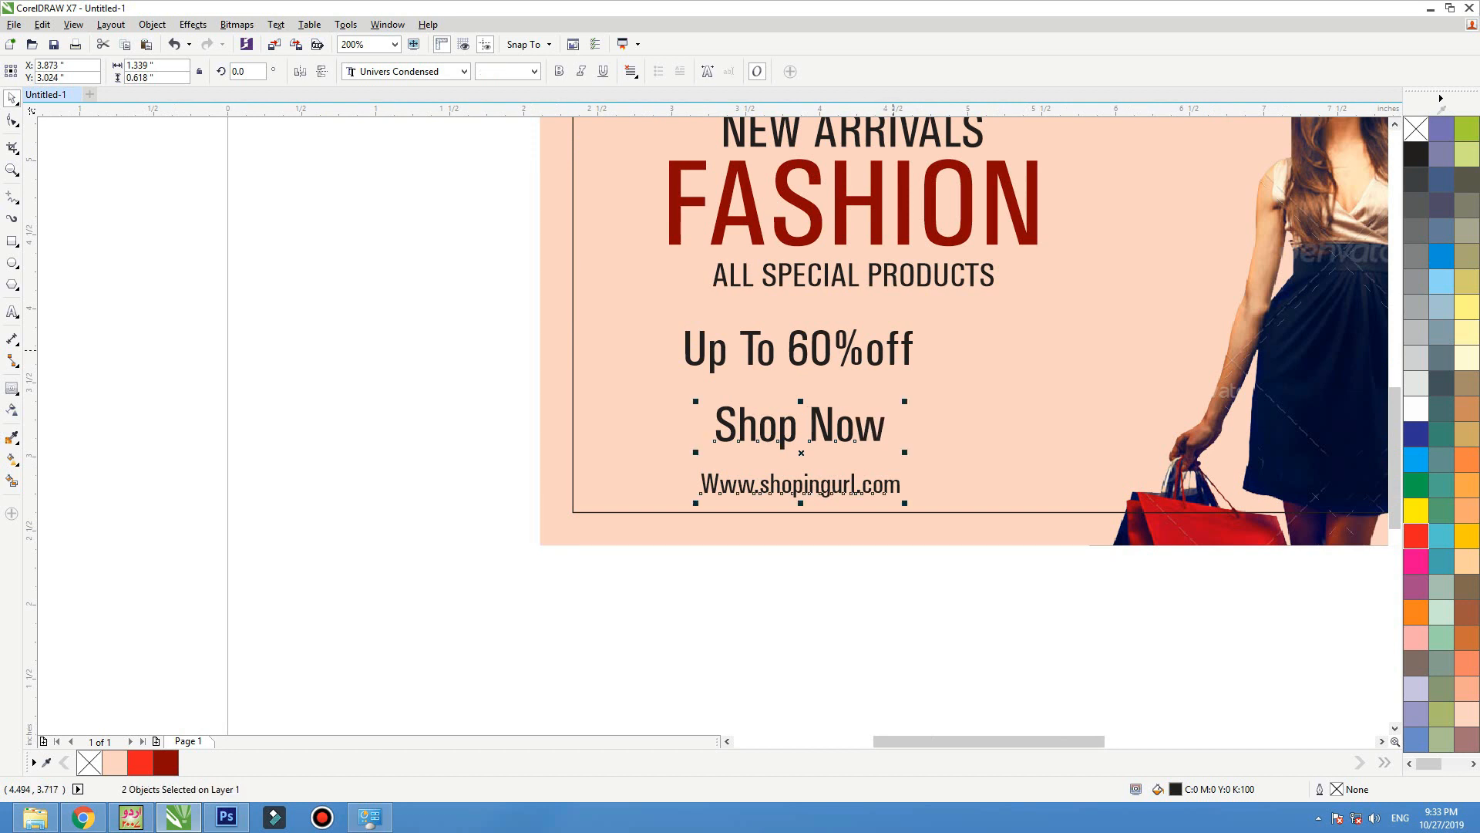
left_click(893, 350, "shift")
key("c")
left_click(909, 284, "shift")
key("c")
left_click(739, 610)
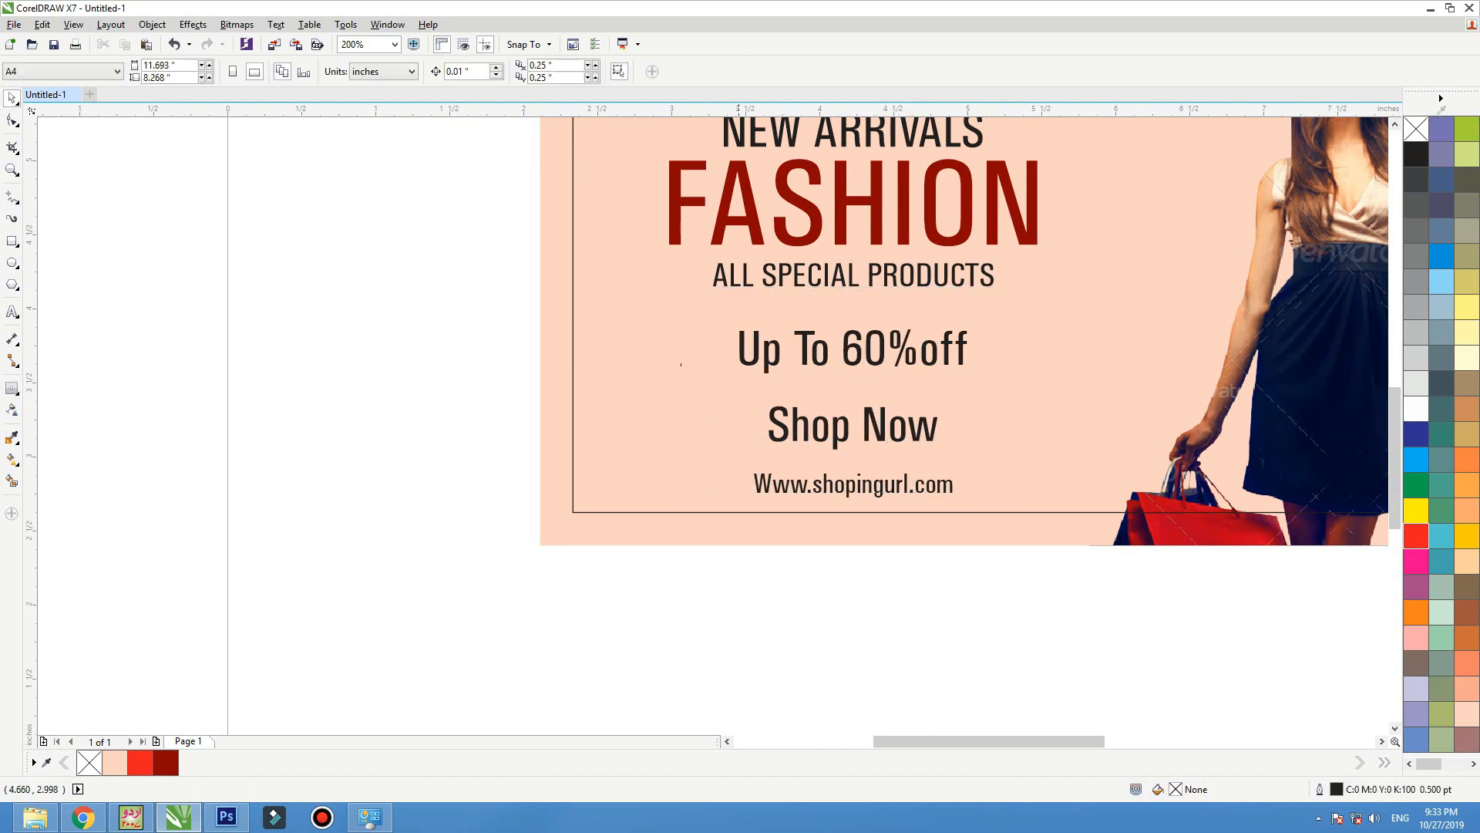
Draw a rectangle about 1.48 by 0.425 inches around Shop Now and fill it with the dark red used for FASHION.
left_click(12, 241)
key("F2")
left_click_drag(468, 291, 1112, 553)
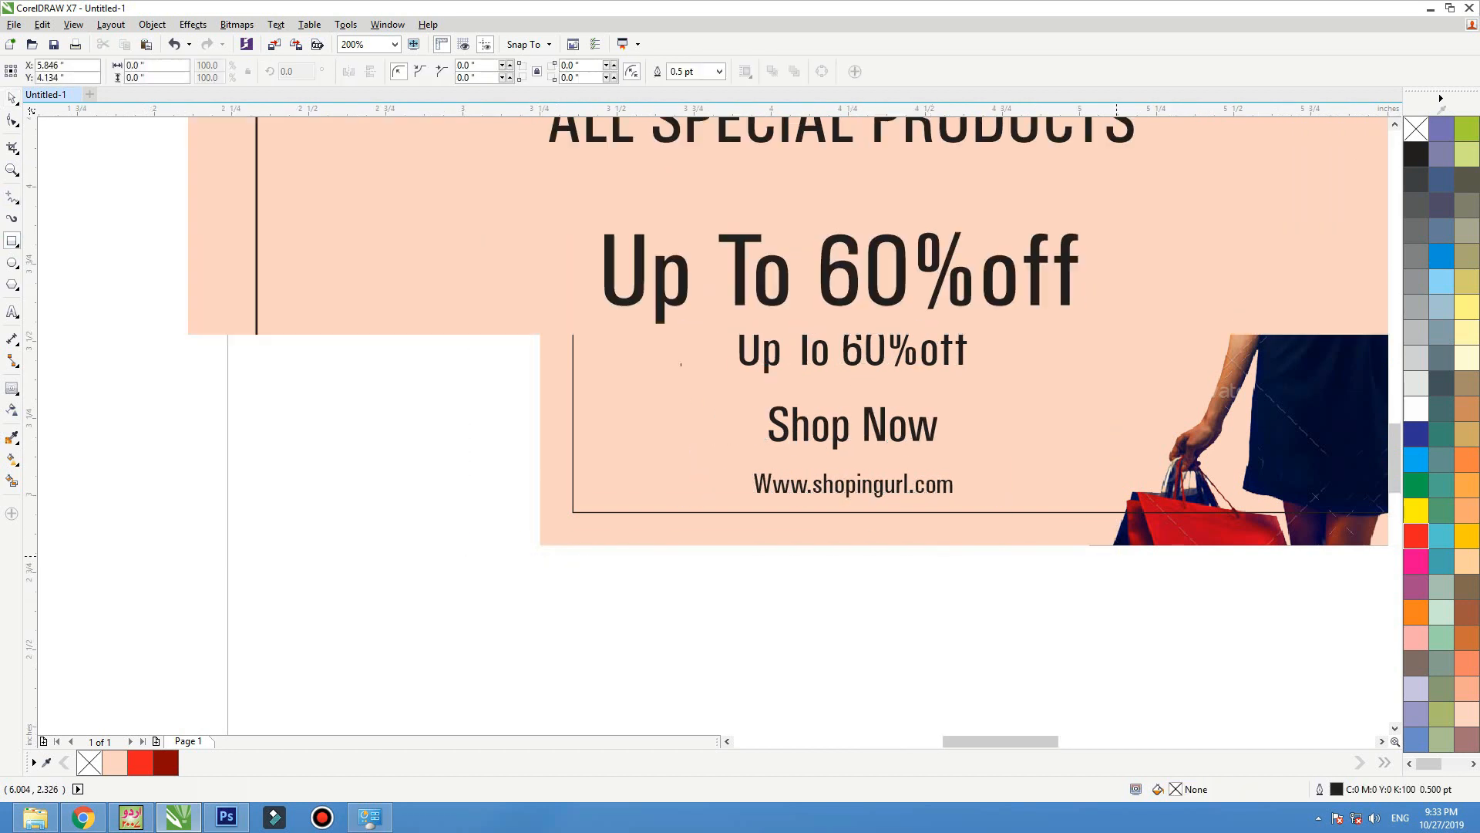
left_click_drag(615, 373, 1072, 505)
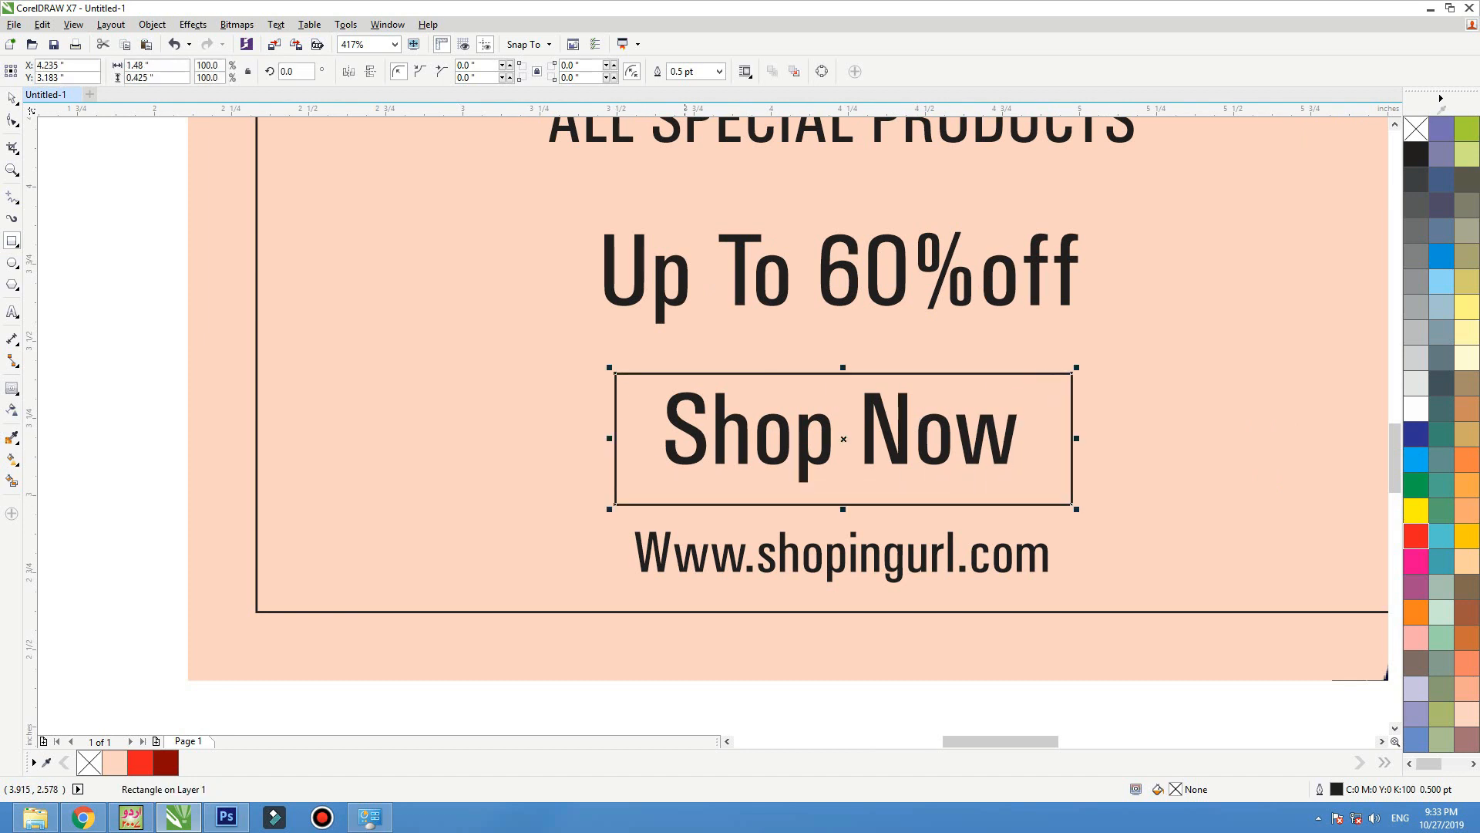
key("space")
left_click(166, 762)
left_click(951, 655, "shift")
key("c")
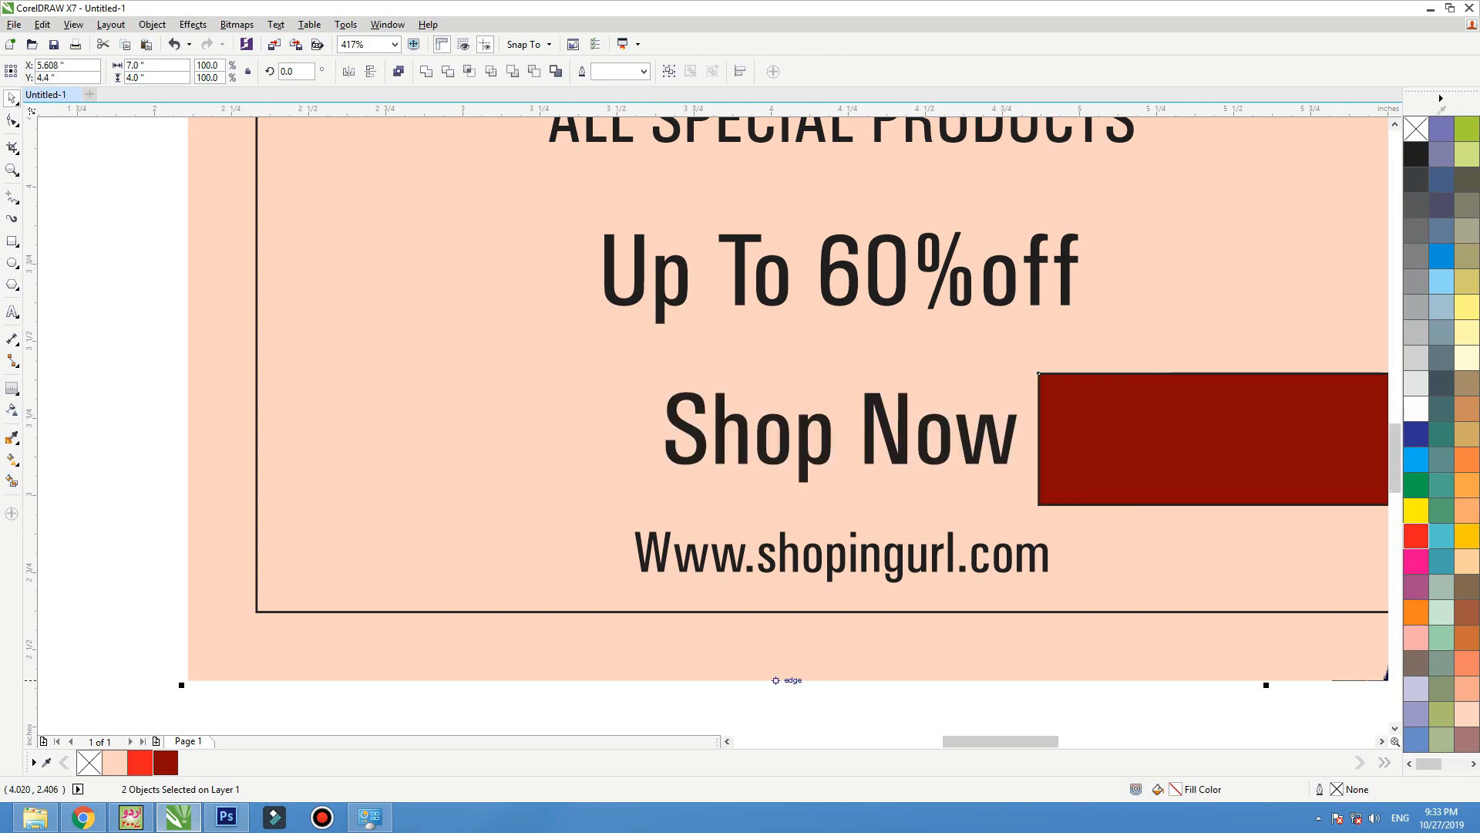
key("ctrl+z")
Centre the dark red rectangle horizontally with the text column and remove its outline.
key("F3")
left_click(931, 625)
left_click(914, 489)
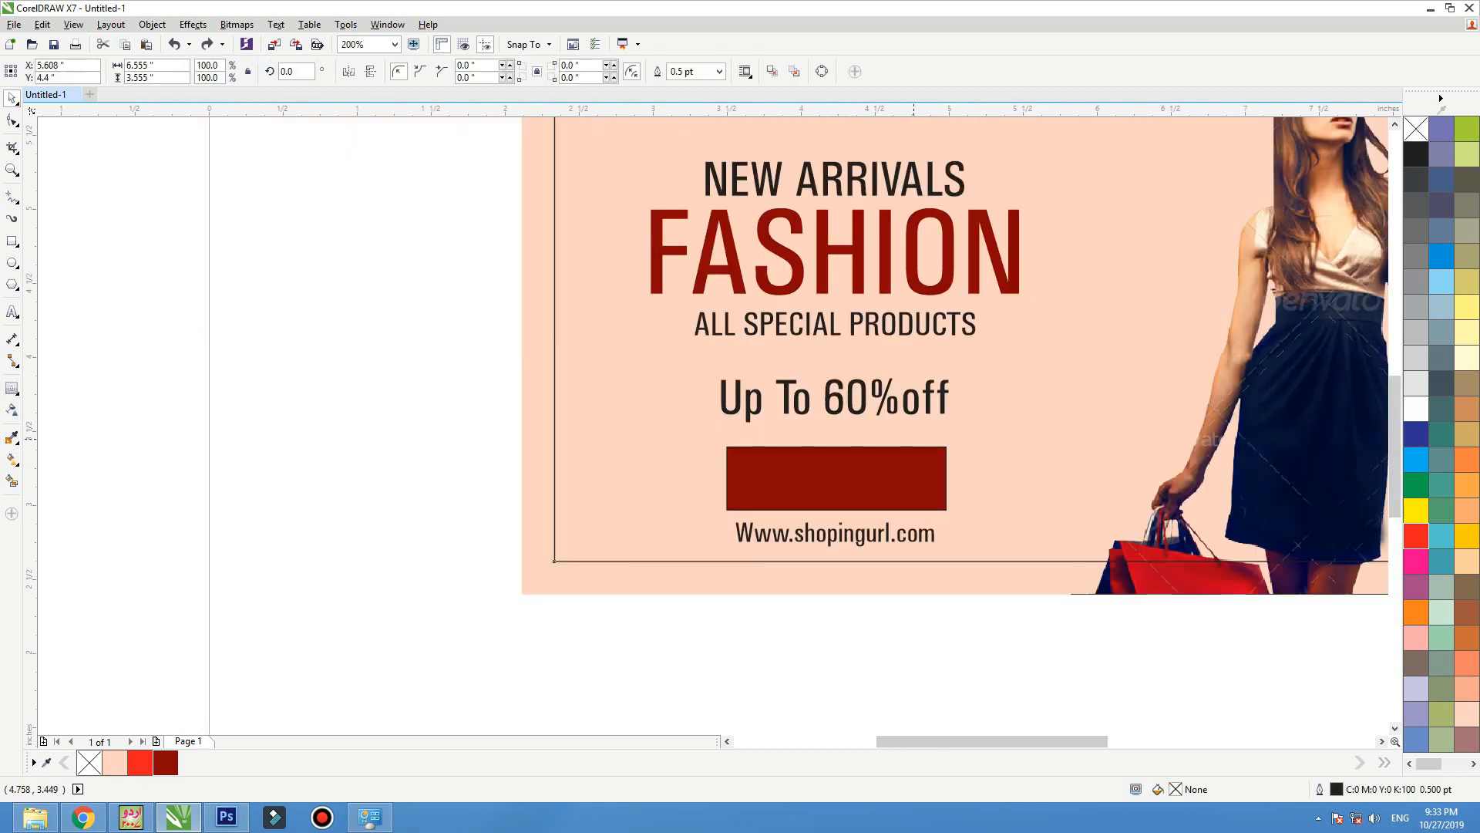
key("c")
left_click(904, 472)
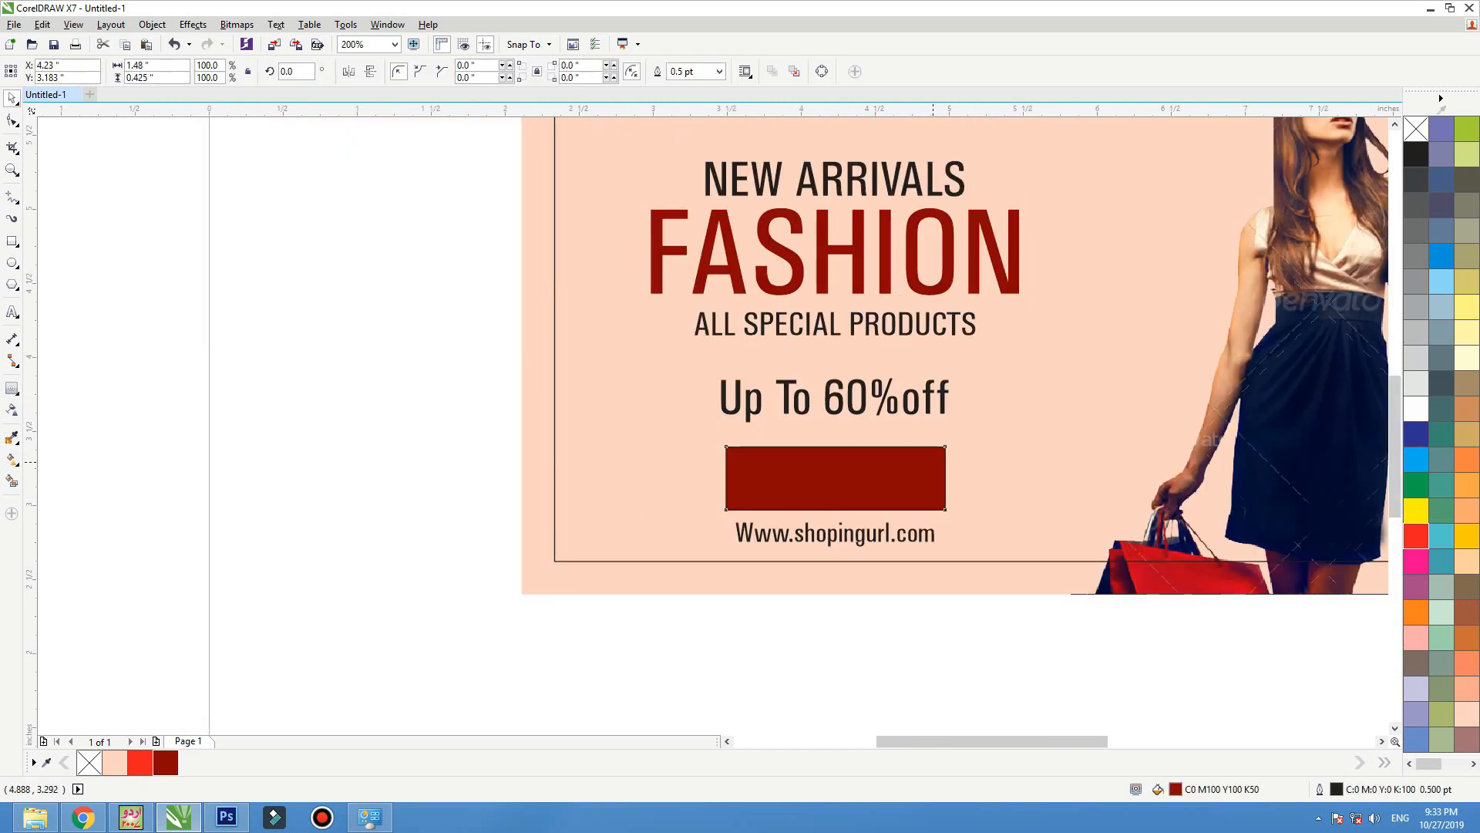
right_click(1416, 130)
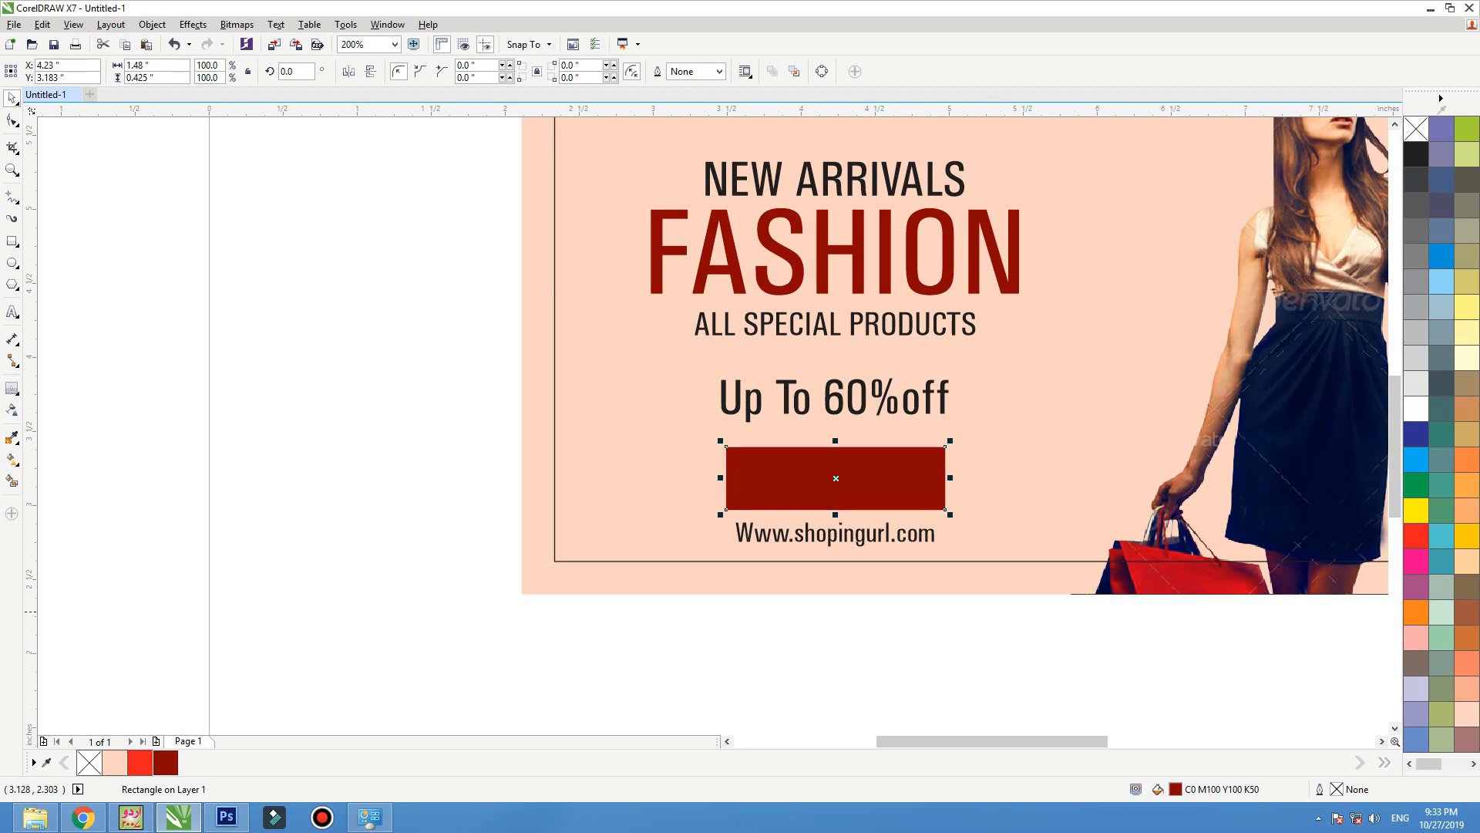
Bring the Shop Now and website lines to the front and colour the Shop Now text white.
left_click_drag(583, 623, 940, 372)
key("shift+Page_Up")
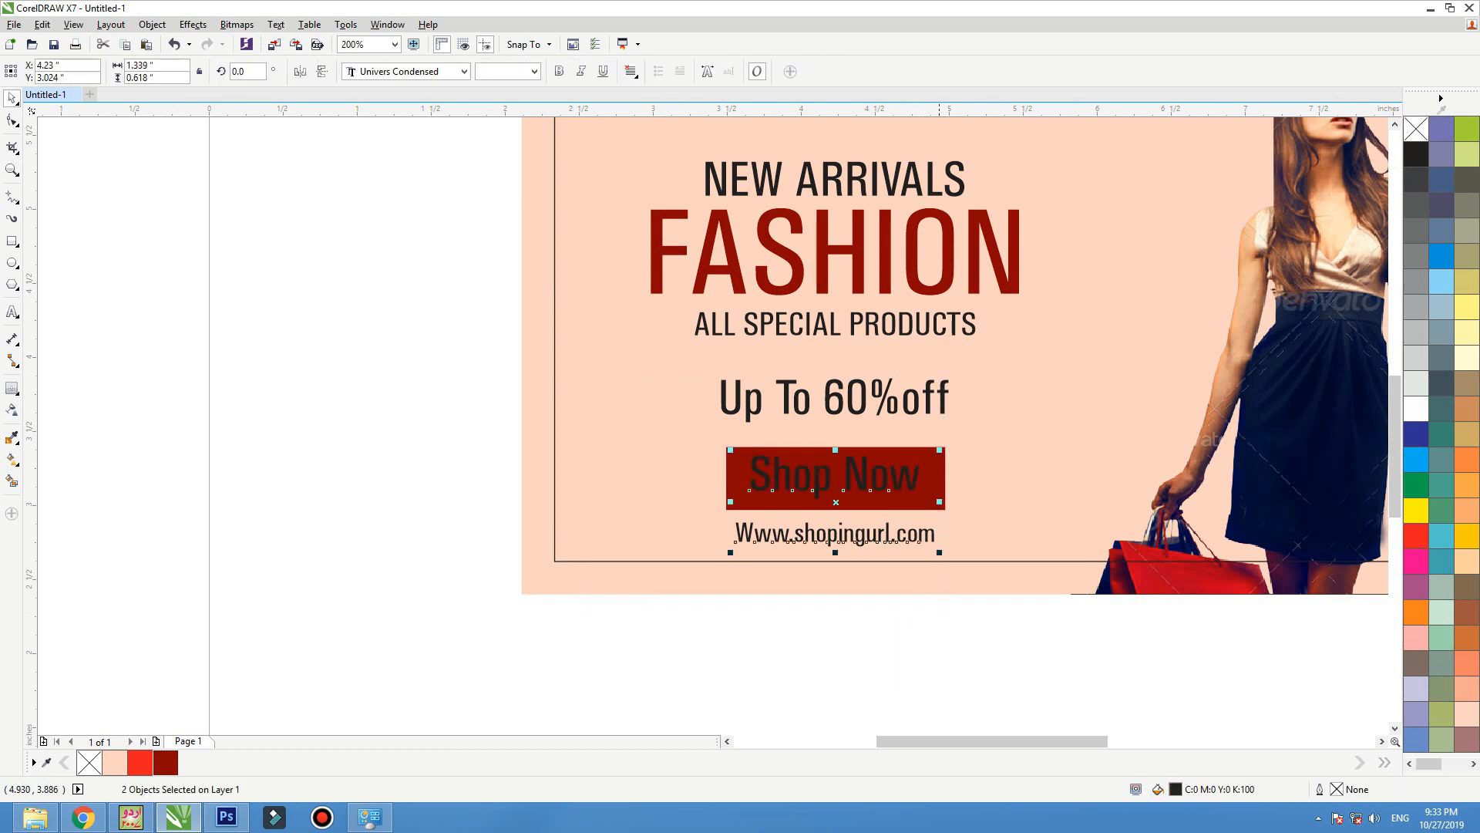
key("Escape")
key("Tab")
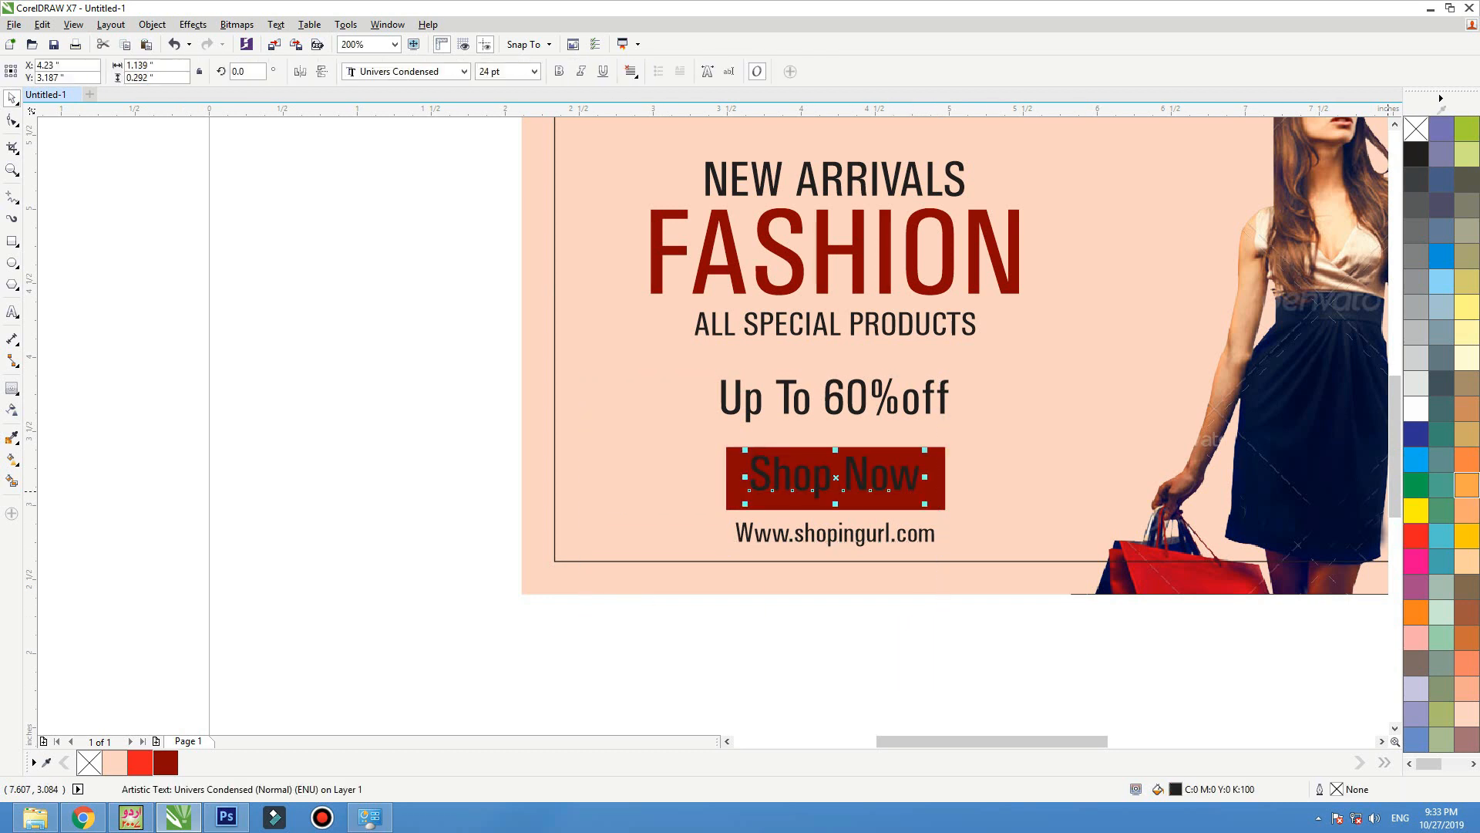
left_click(1415, 409)
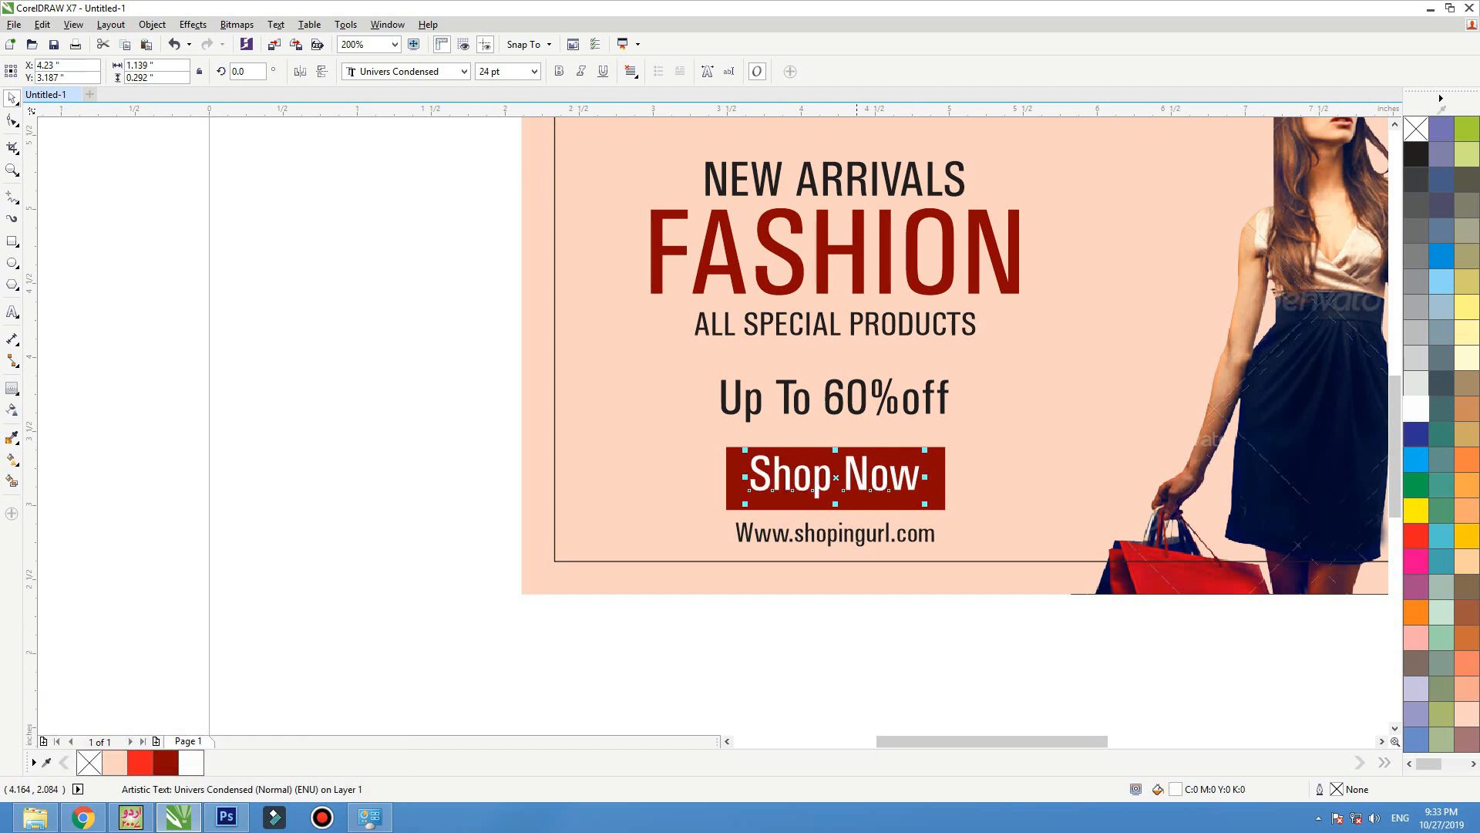
Change the case of the Shop Now text to UPPERCASE.
key("F8")
key("ctrl+a")
key("shift+F3")
key("Down")
key("Down")
key("Return")
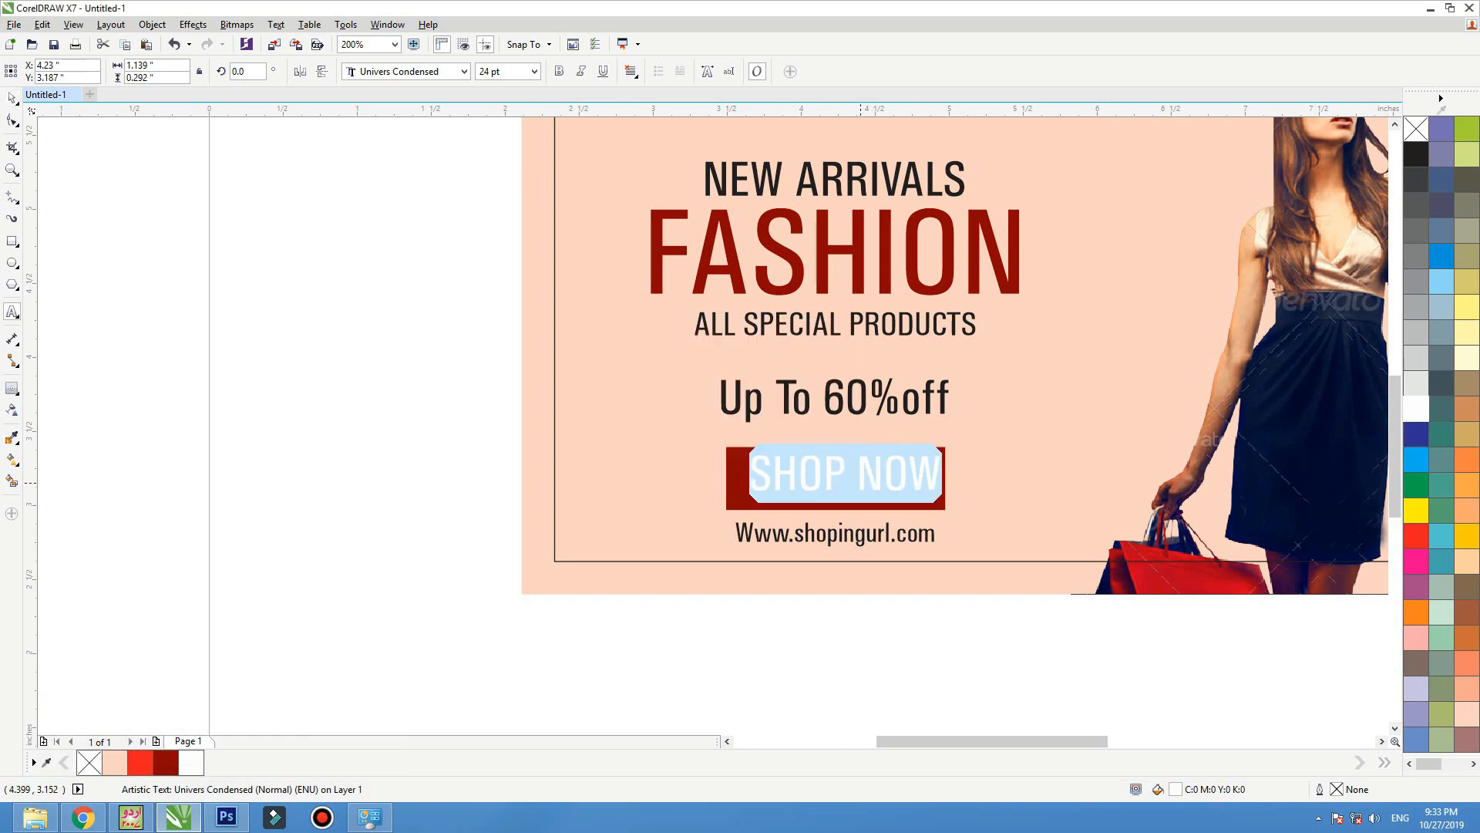
key("ctrl+space")
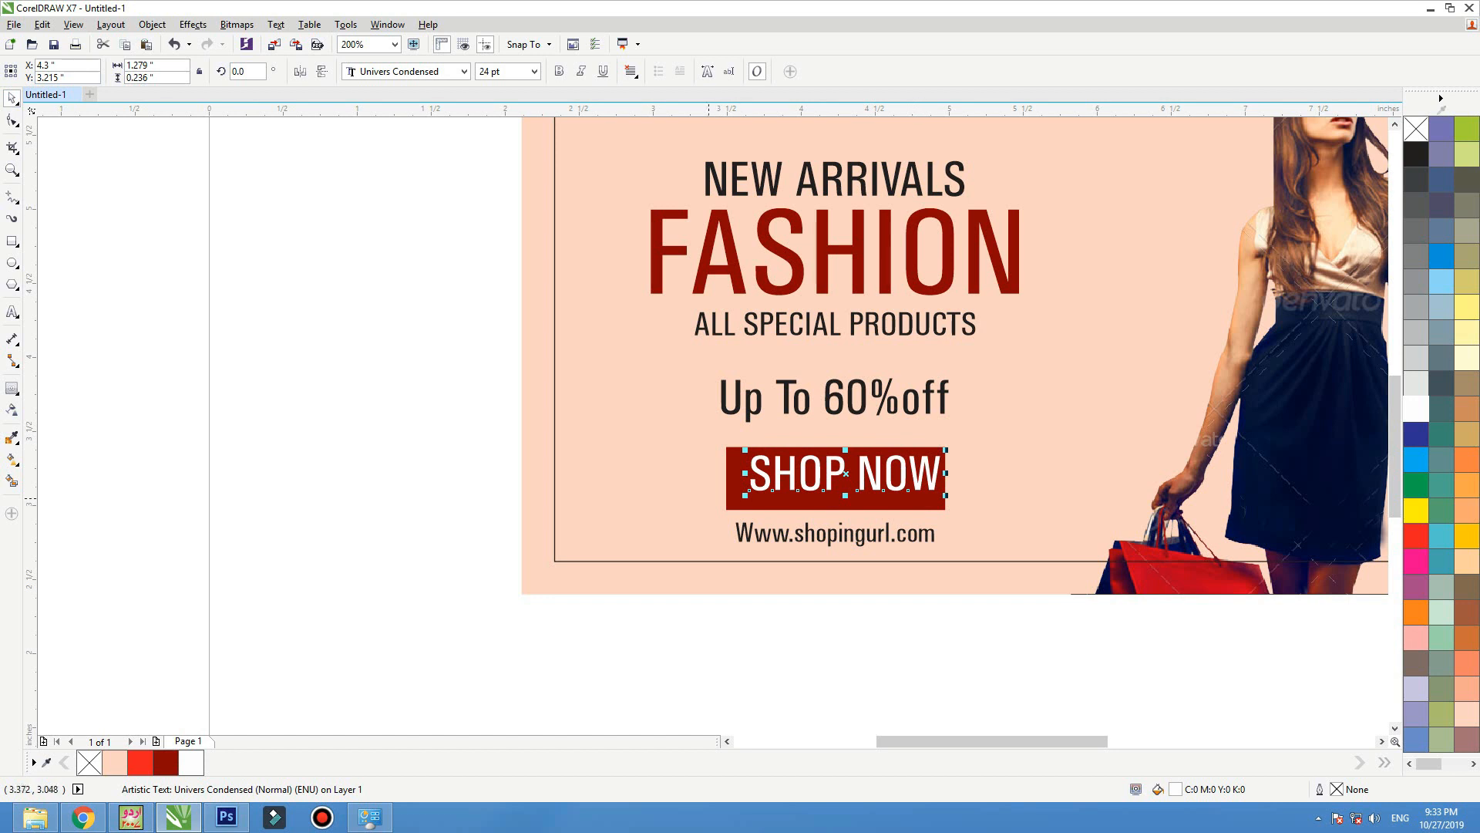
Centre the SHOP NOW text horizontally and vertically in the dark red rectangle.
left_click(736, 500, "shift")
key("c")
key("e")
key("Escape")
Scale the SHOP NOW text down slightly so the red rectangle has more margin around it.
left_click_drag(575, 282, 1049, 626)
left_click(887, 470)
left_click_drag(927, 427, 914, 434)
left_click(930, 444, "shift")
key("x")
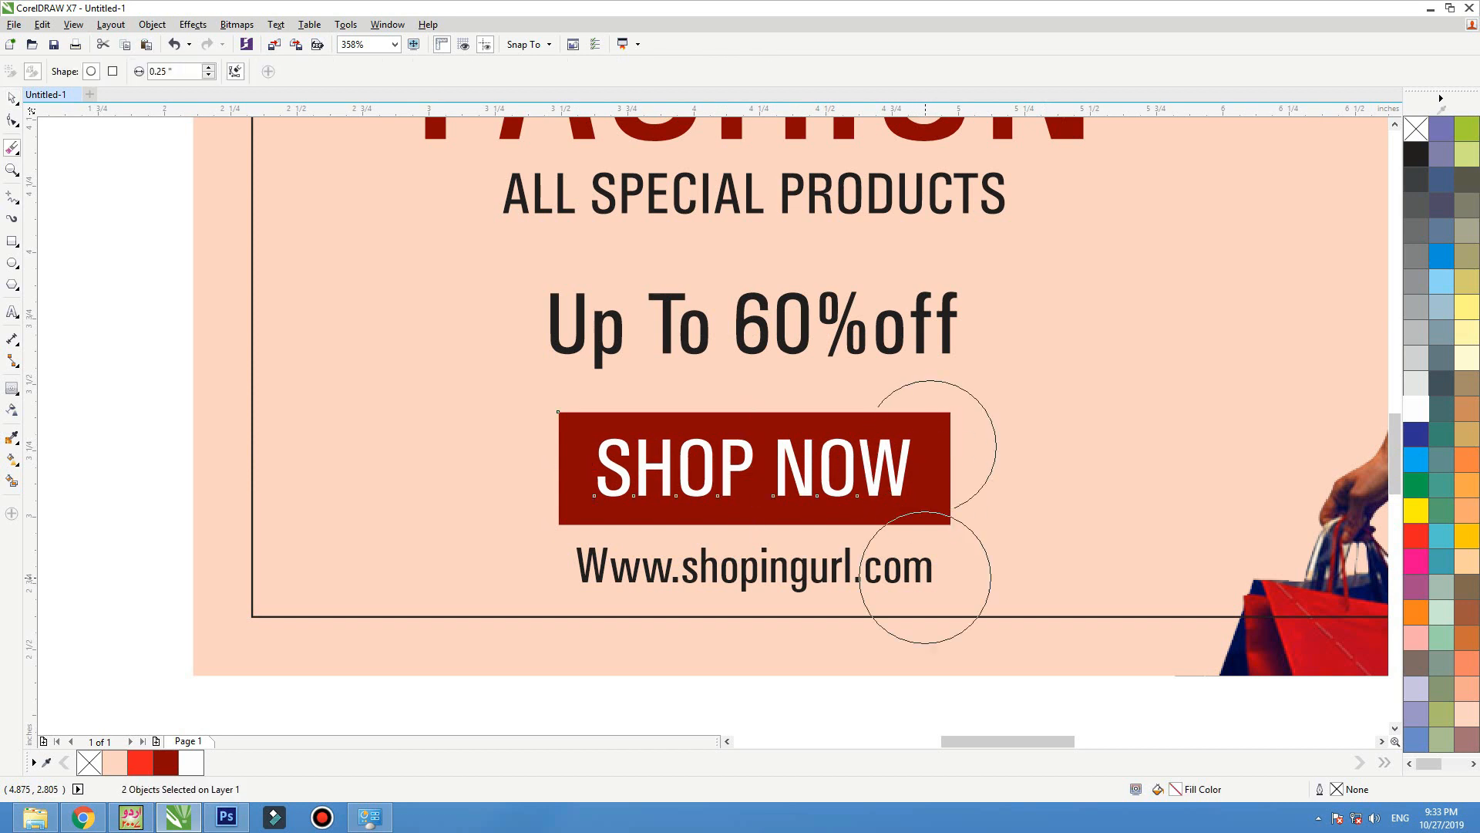
key("space")
Enlarge the website line, and scale it down together with the SHOP NOW button while keeping both centred under the offer.
left_click(909, 574)
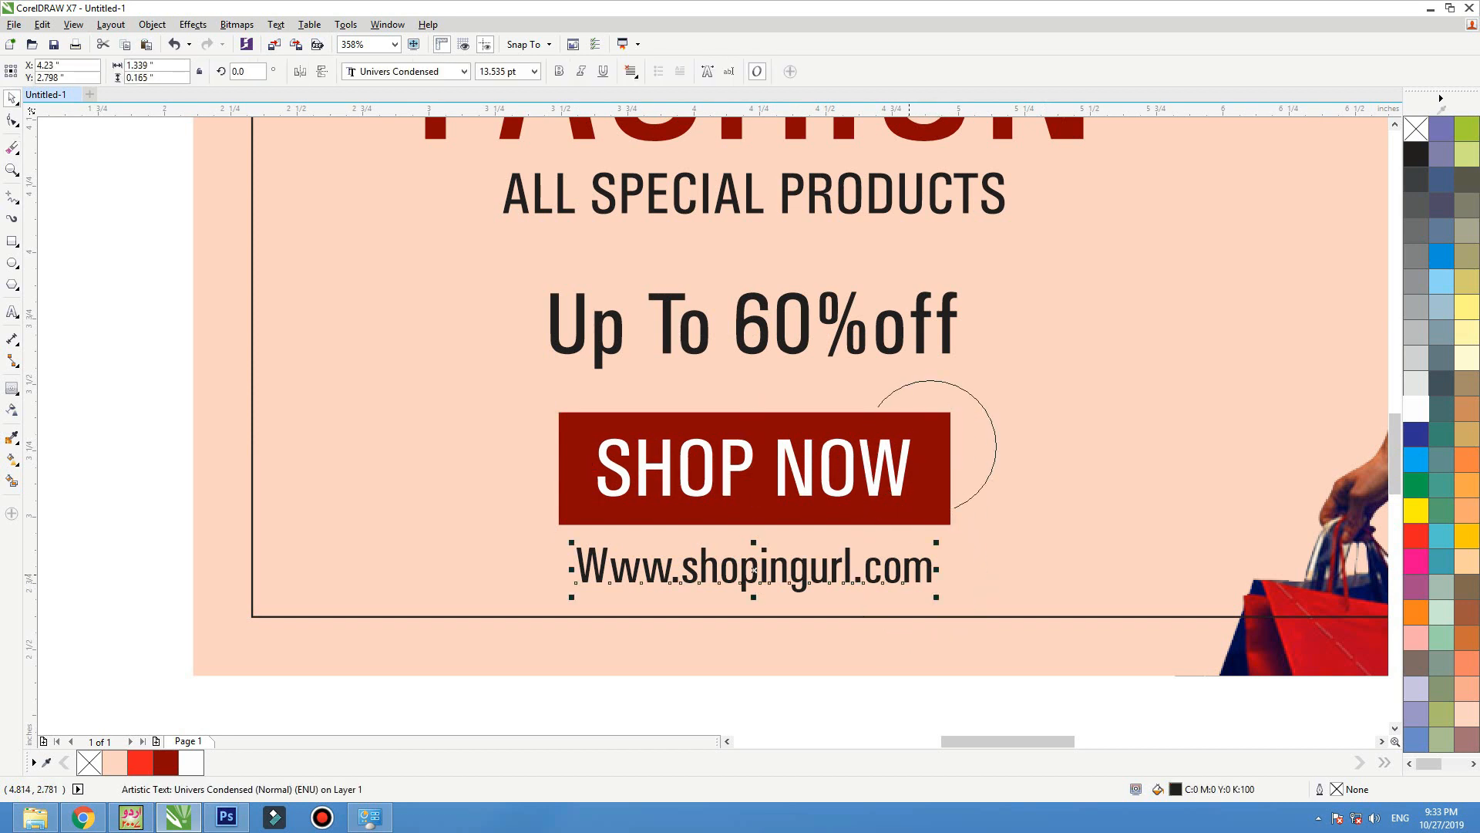
left_click_drag(936, 545, 996, 535)
left_click_drag(1025, 689, 384, 337)
left_click_drag(995, 405, 918, 436)
left_click_drag(829, 485, 831, 461)
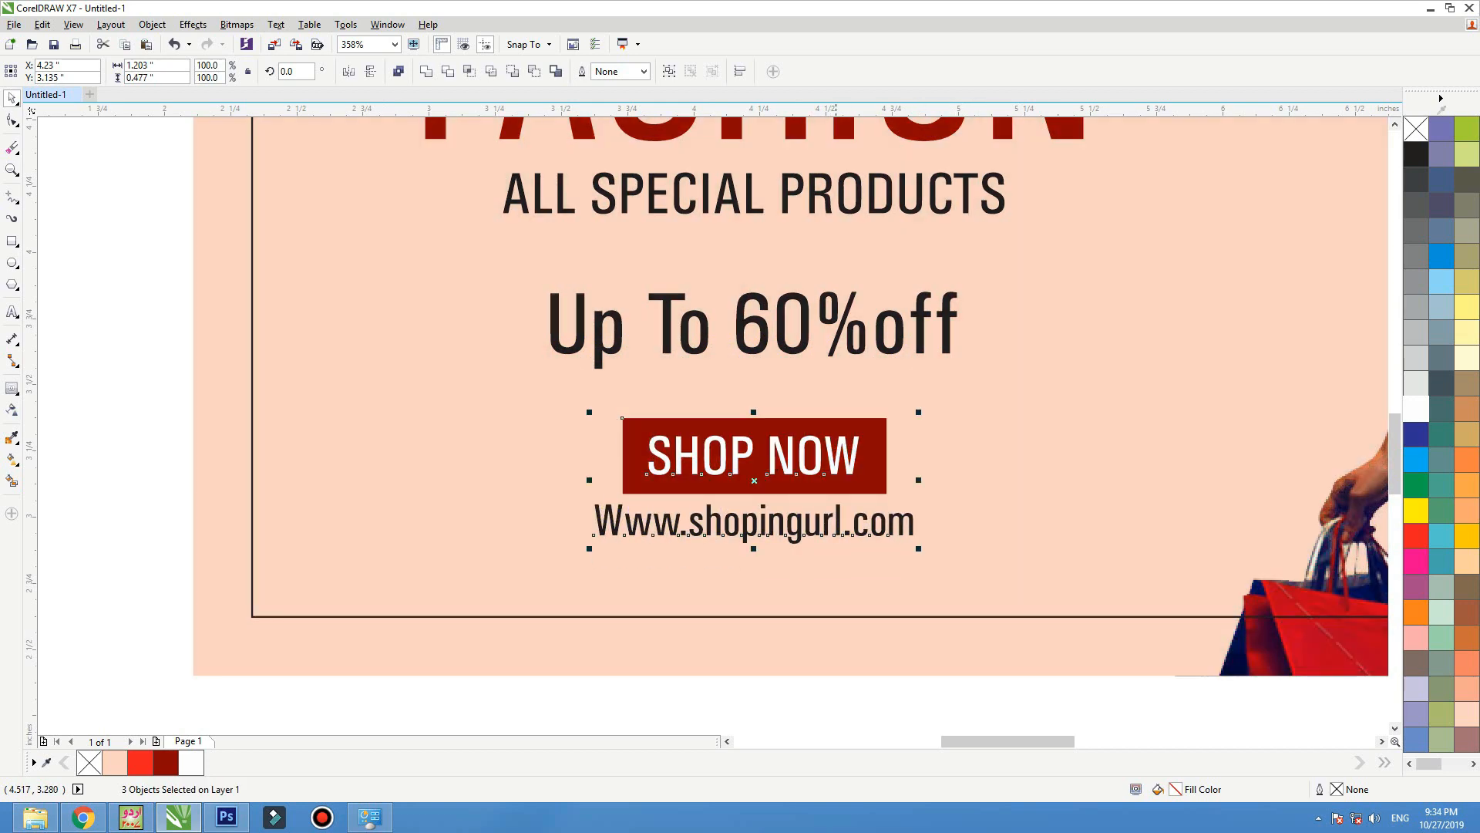
left_click_drag(919, 414, 900, 422)
left_click(771, 599)
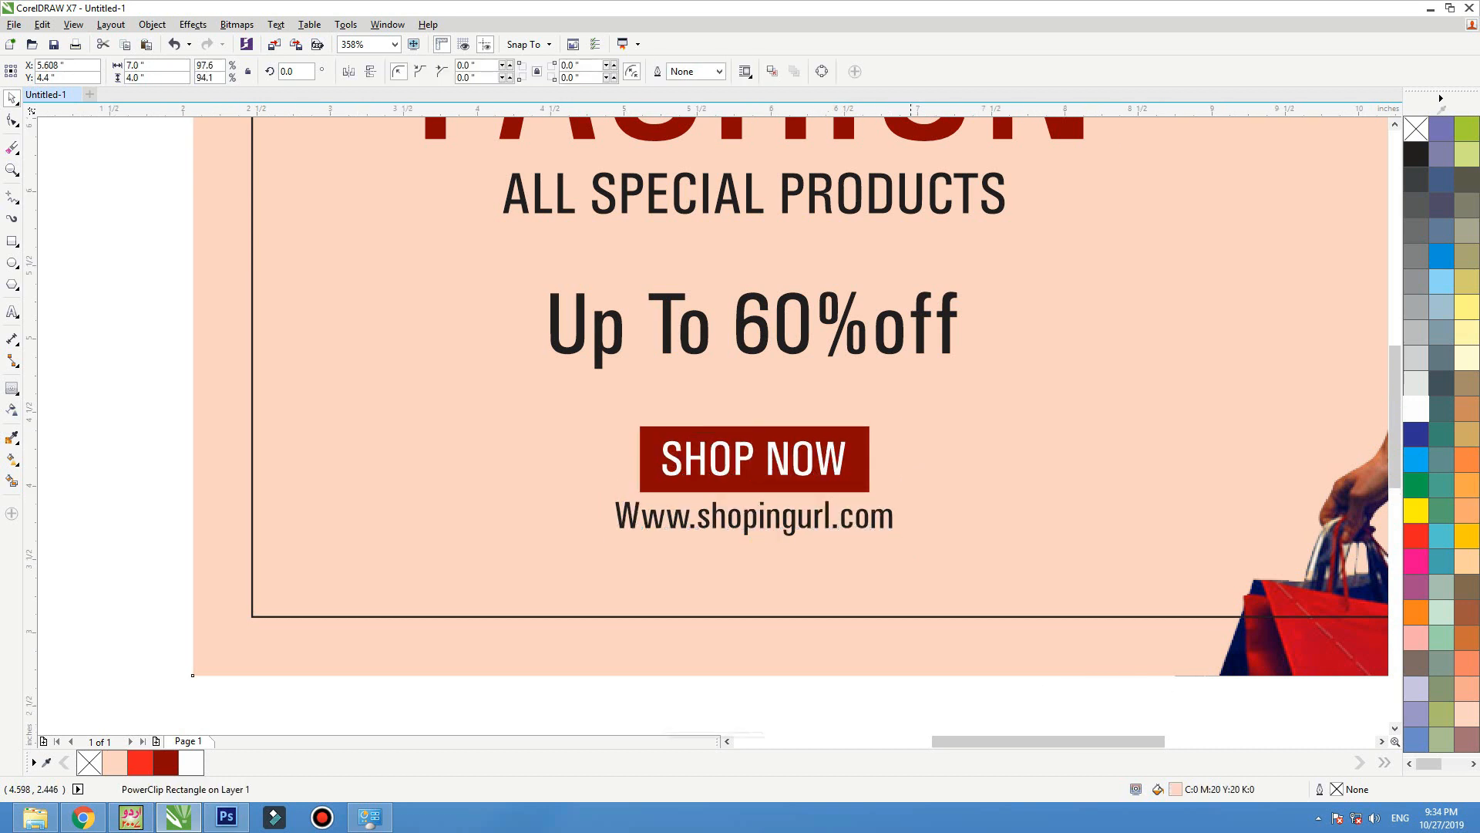
Move the Up To 60%off and ALL SPECIAL PRODUCTS lines up slightly to even out the text spacing.
key("F4")
left_click(514, 545)
left_click_drag(515, 544, 515, 537)
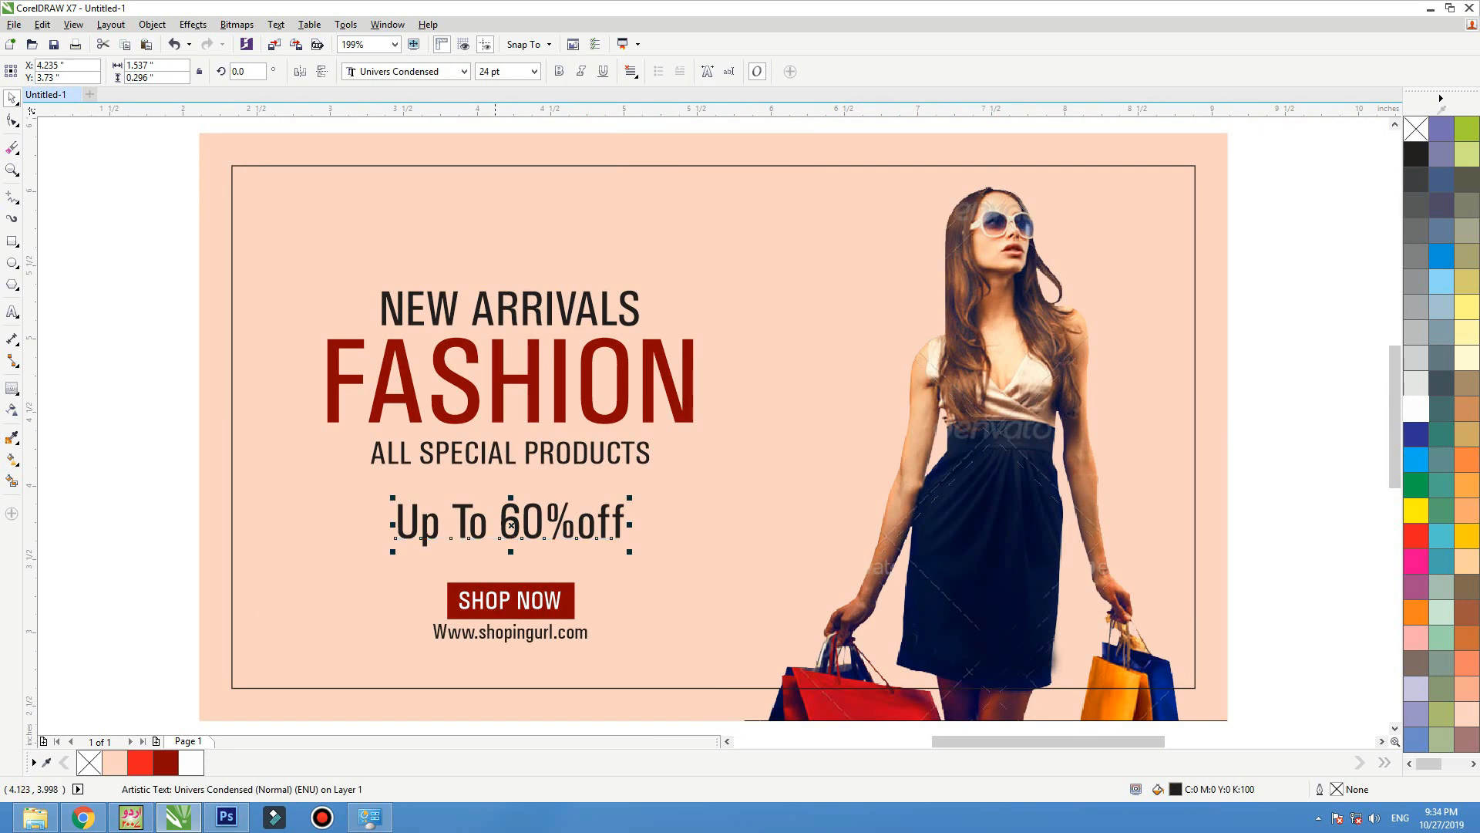
left_click_drag(505, 466, 506, 460)
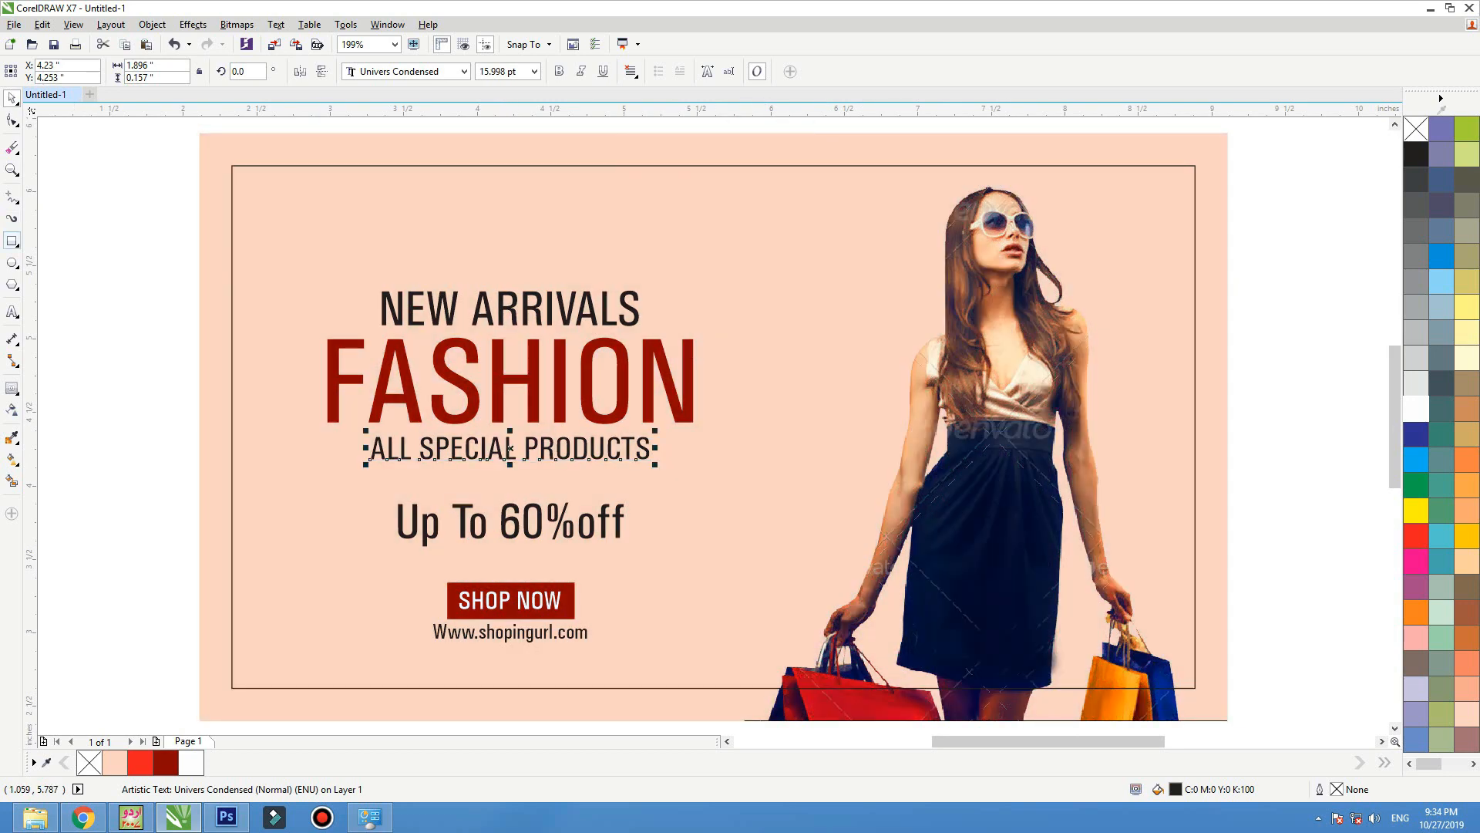
Draw a rectangle about 5.1 by 3.27 inches around the promotional text and give it an inward contour of about 0.115 inches.
left_click(12, 241)
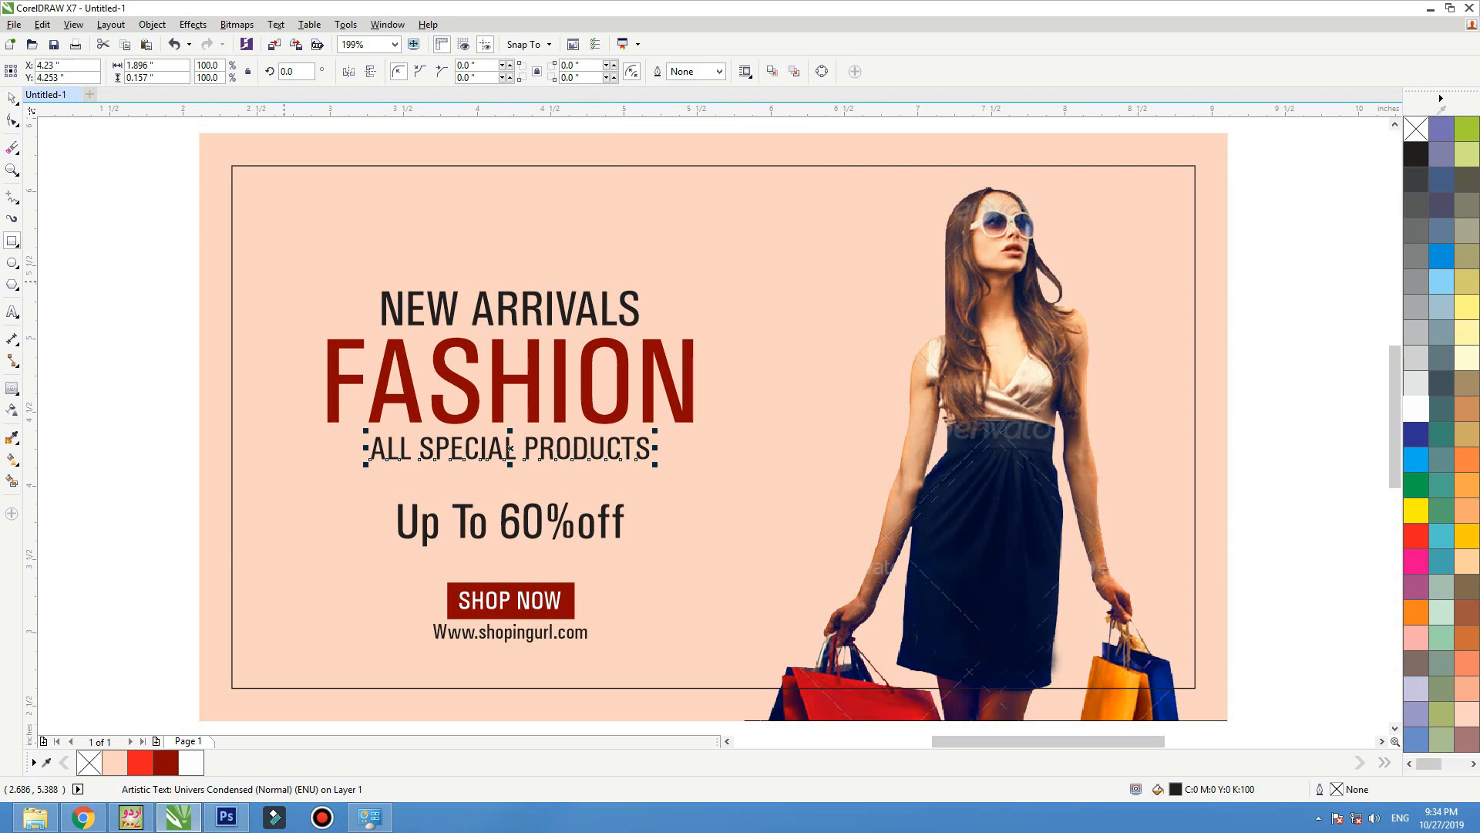
left_click_drag(250, 191, 1000, 671)
key("space")
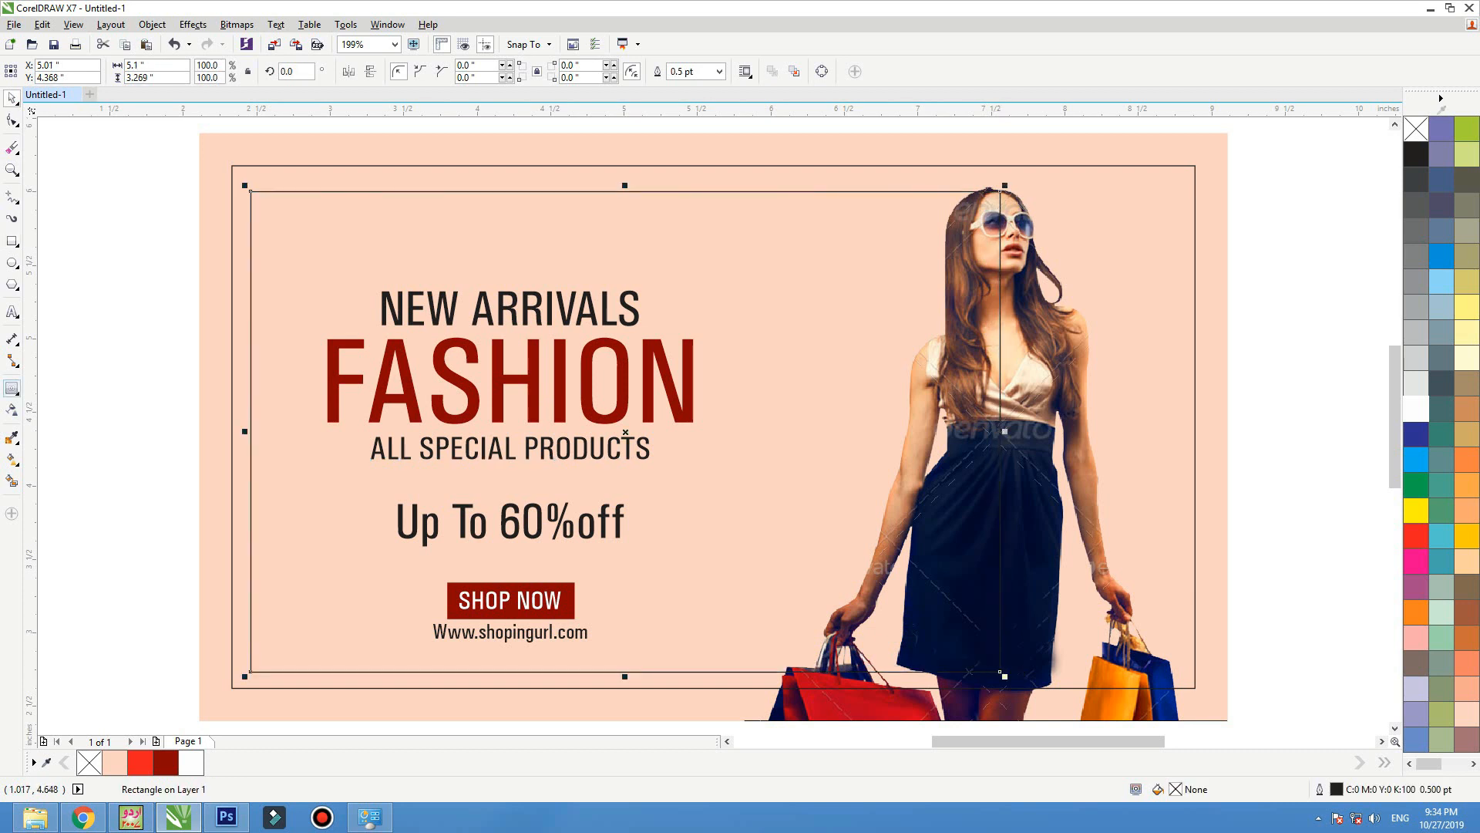
left_click(12, 388)
left_click_drag(251, 261, 268, 259)
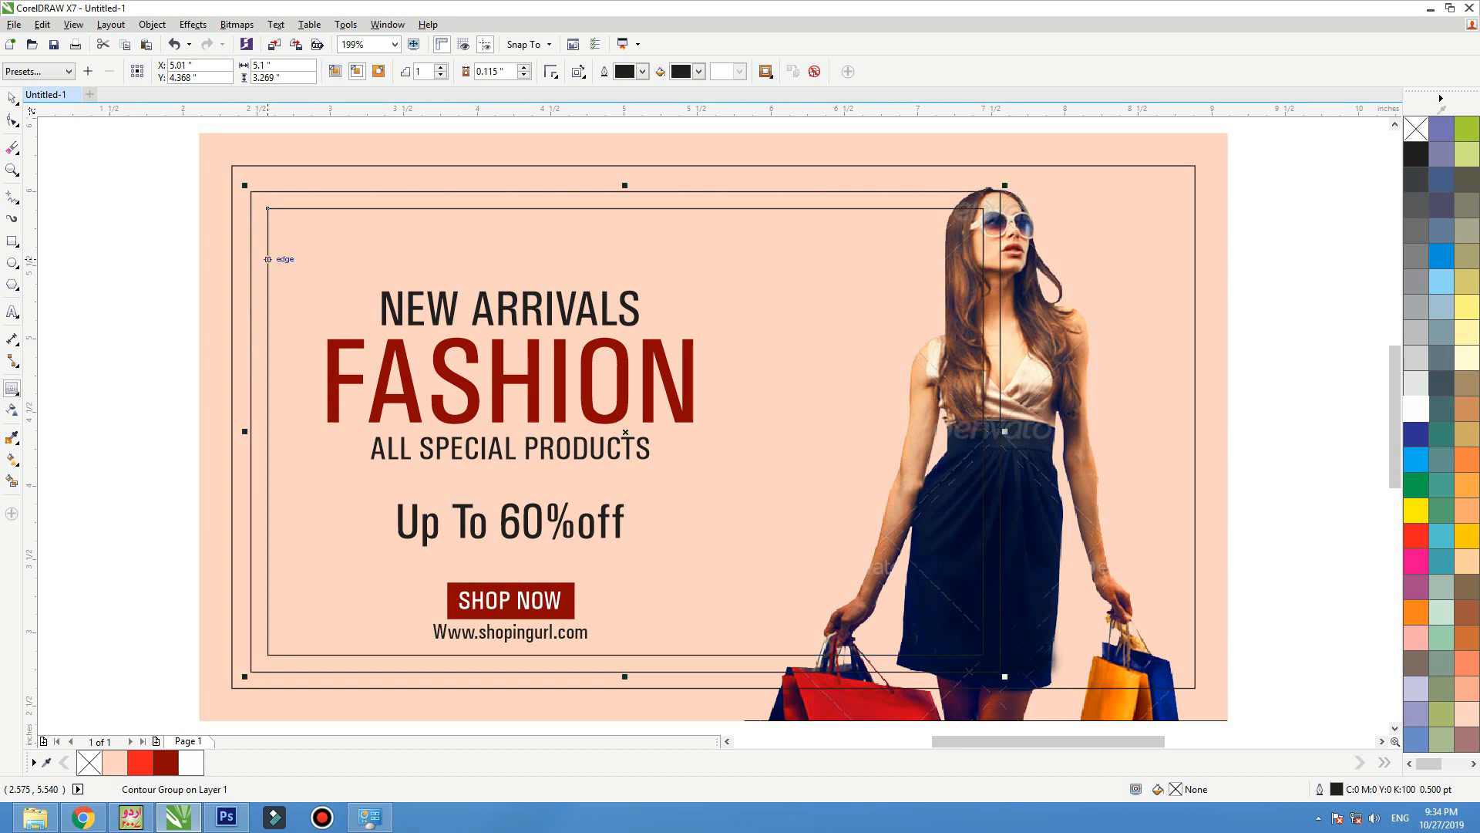
Remove the outline from the thin outer frame rectangle that surrounds the text and the model.
key("space")
left_click(263, 176)
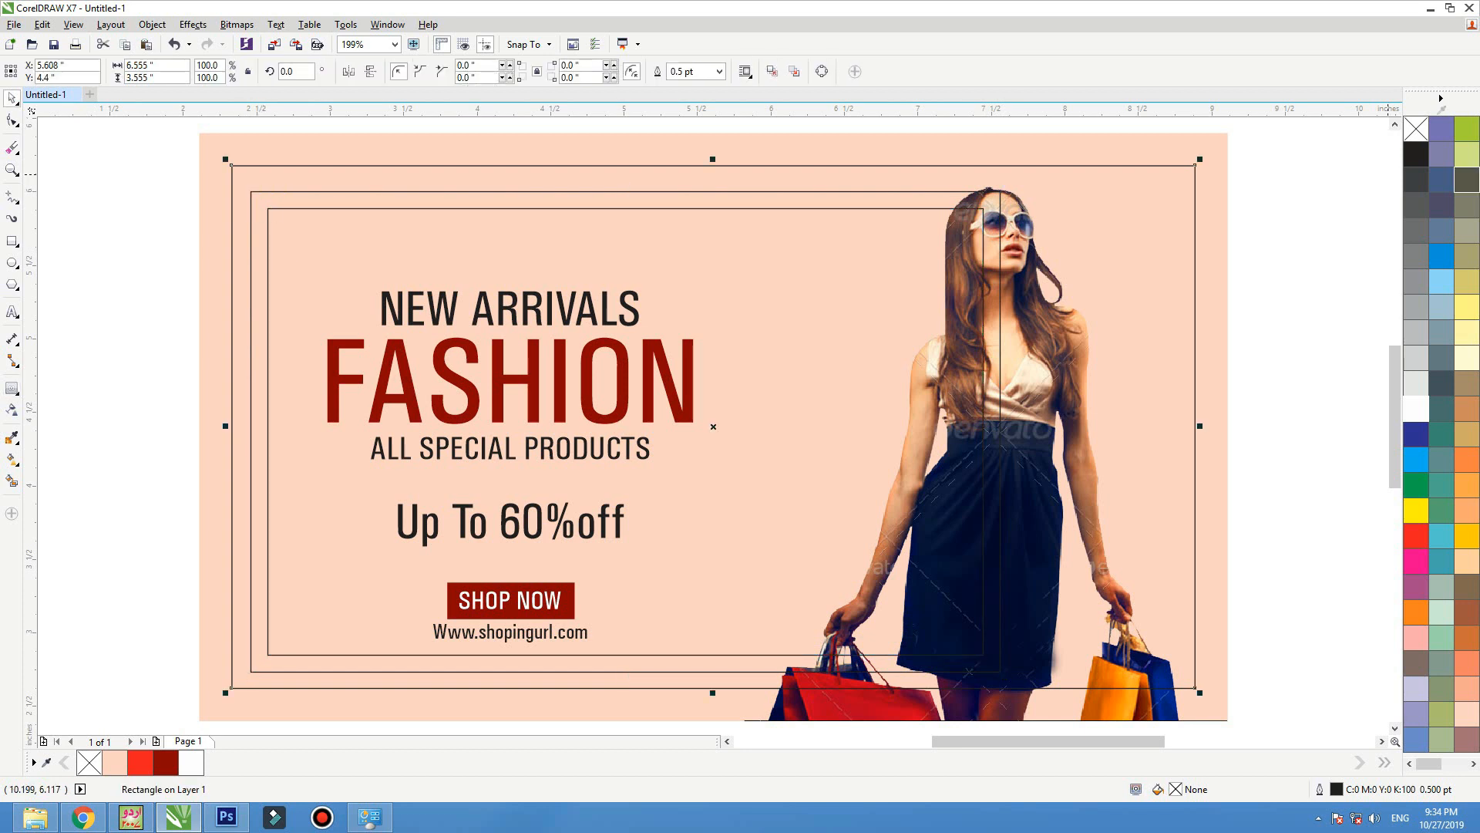
right_click(1416, 129)
Separate the contour from its source rectangle and combine the two nested rectangles into a single frame shape.
left_click(788, 252)
left_click_drag(788, 252, 734, 197)
key("ctrl+z")
left_click(766, 201, "shift")
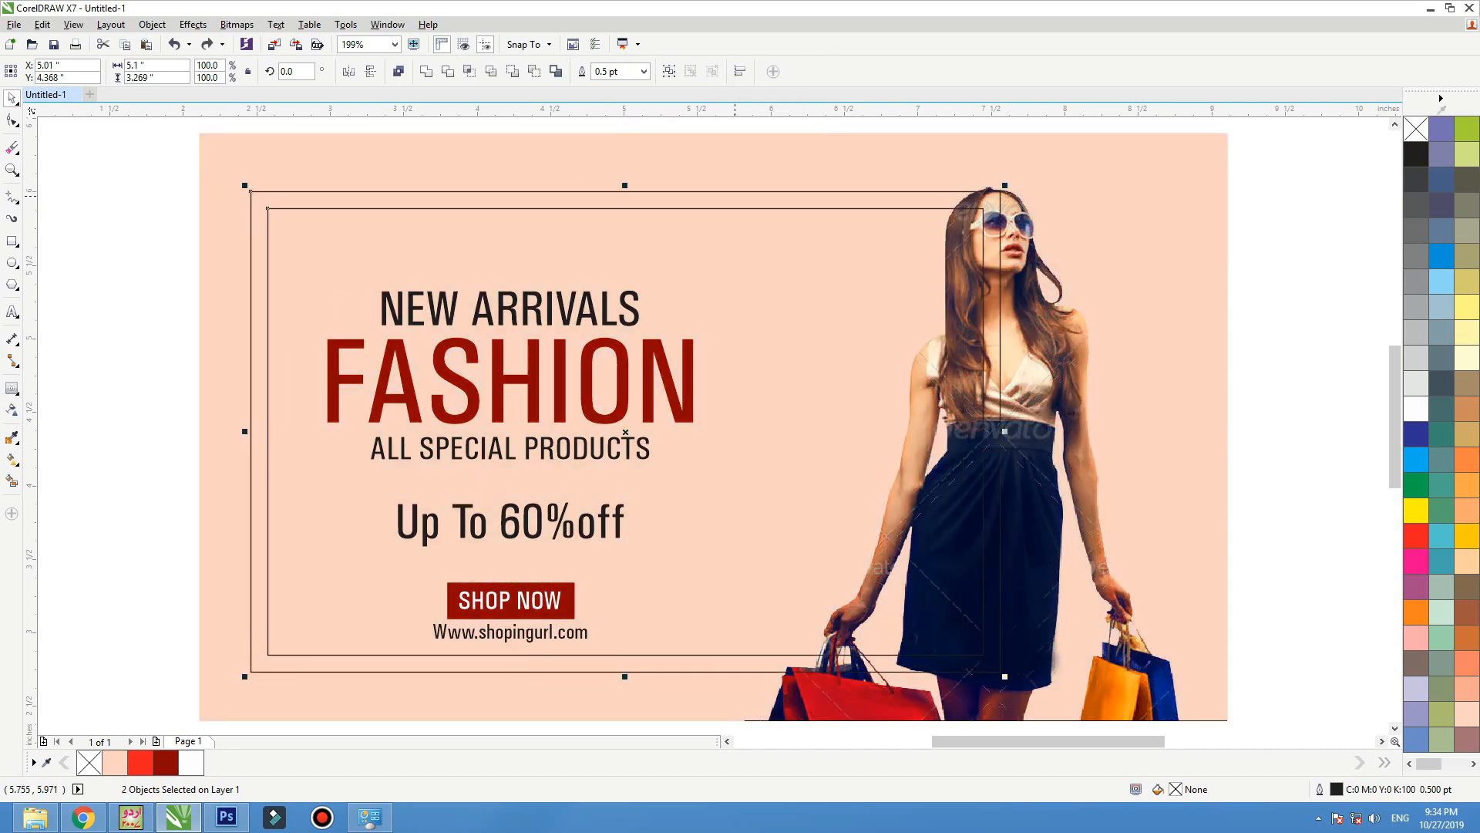
right_click(734, 198)
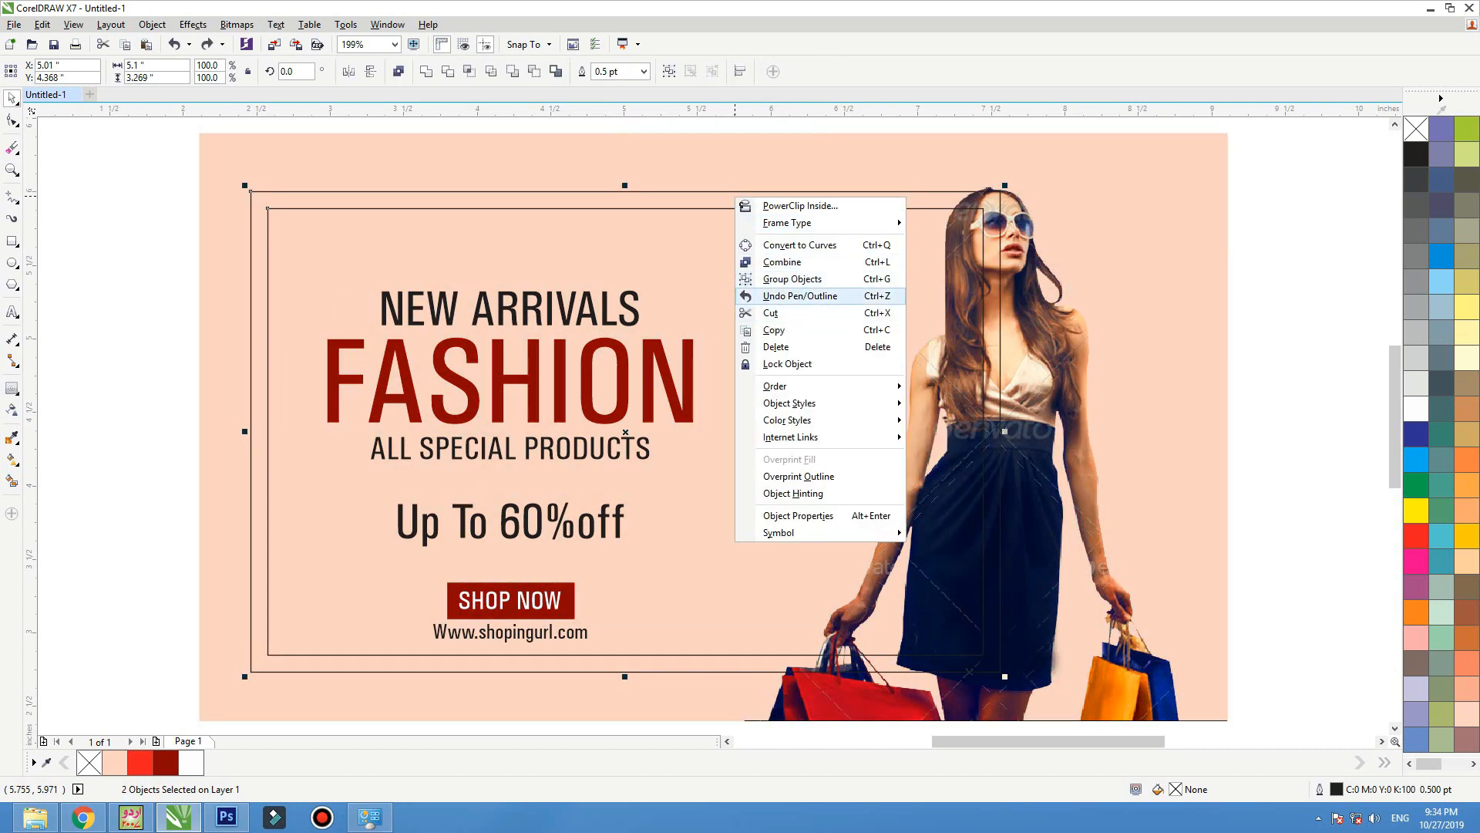
left_click(784, 263)
left_click_drag(798, 256, 774, 273)
key("ctrl+z")
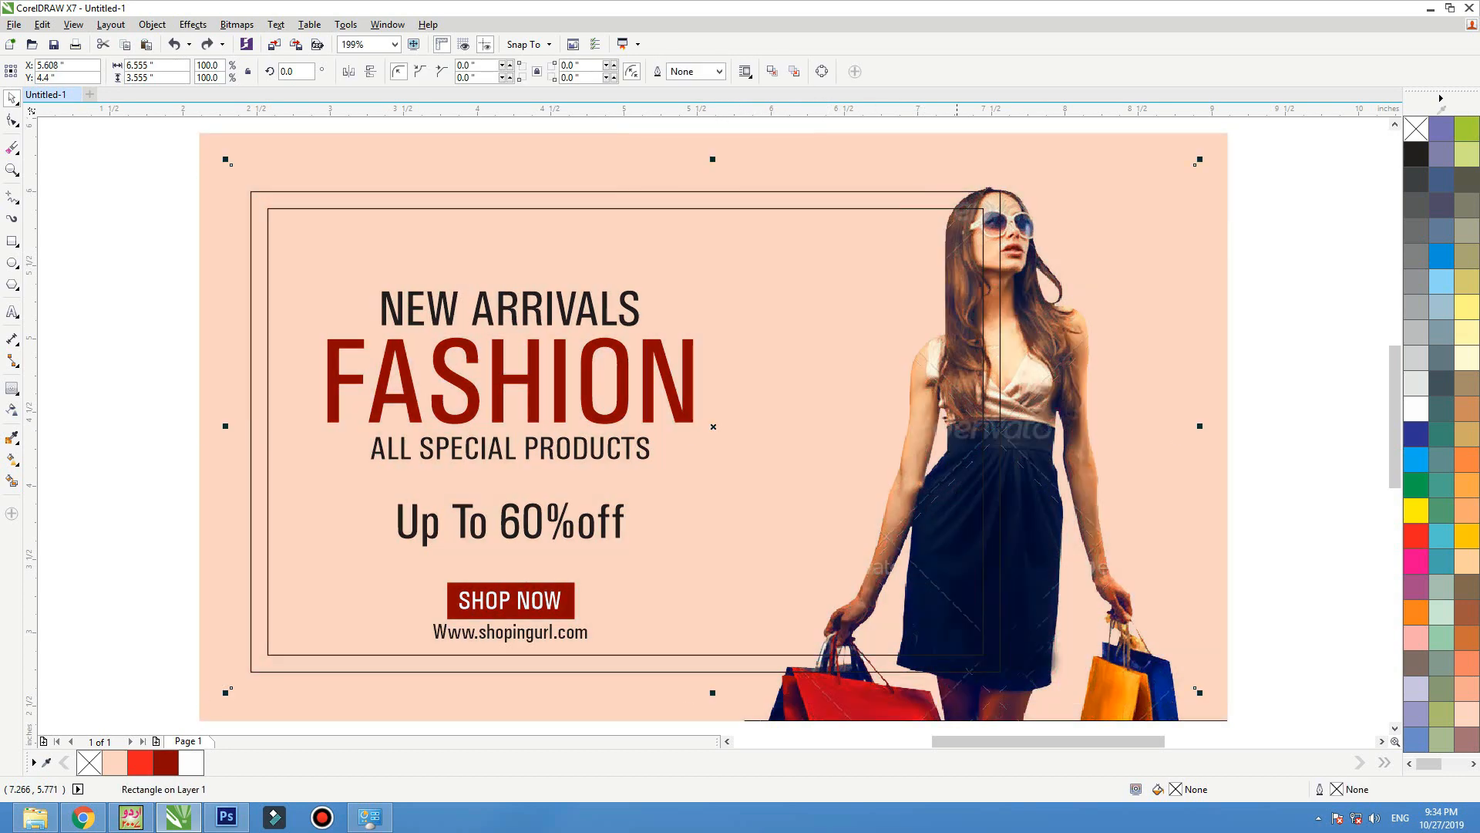
left_click_drag(973, 208, 899, 208)
key("ctrl+z")
right_click(900, 207)
left_click(944, 215)
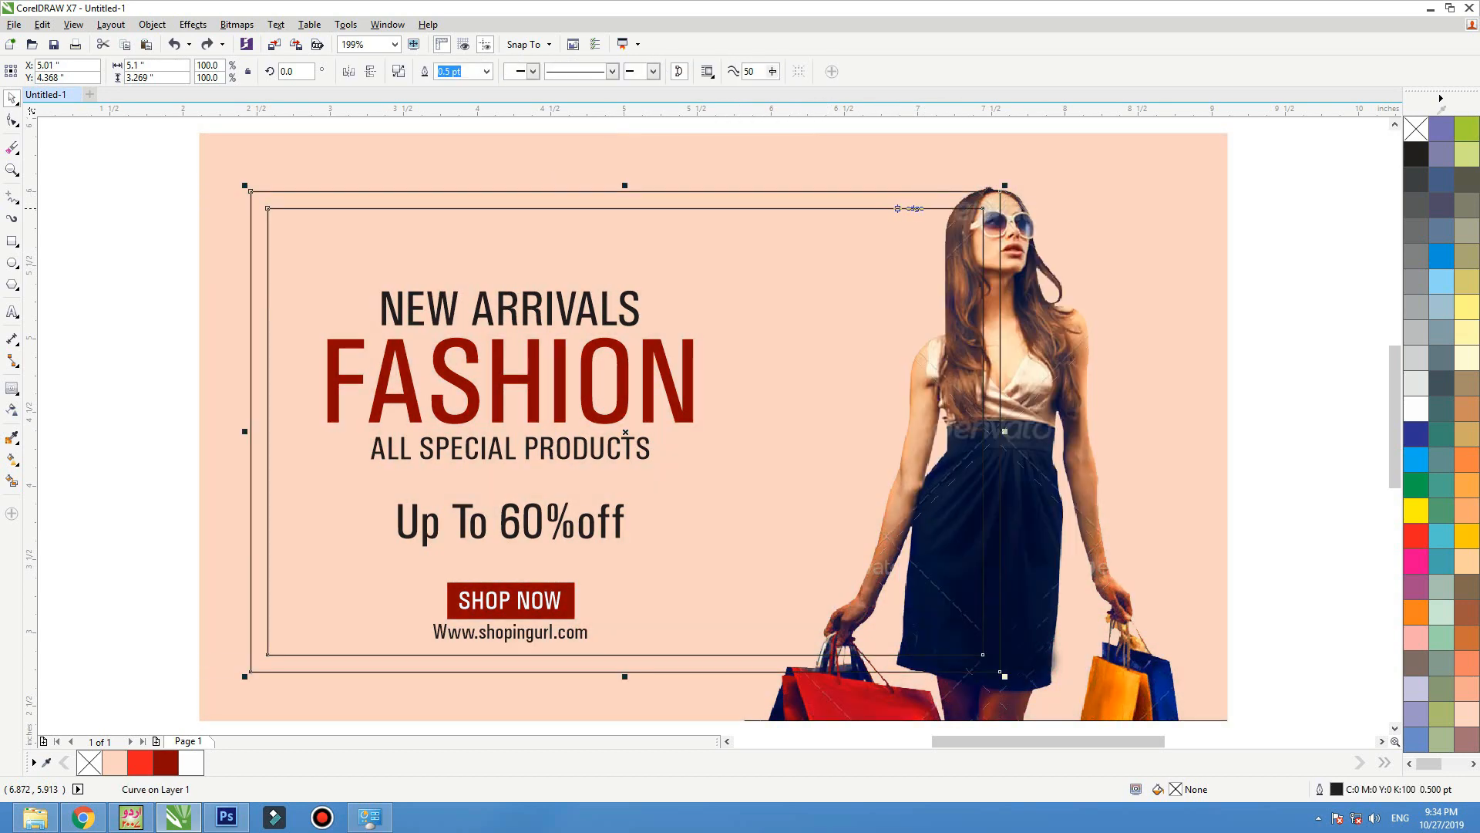
Fill the combined frame with dark red C0 M100 Y100 K50, remove its outline, and PowerClip it inside the peach background.
left_click(166, 761)
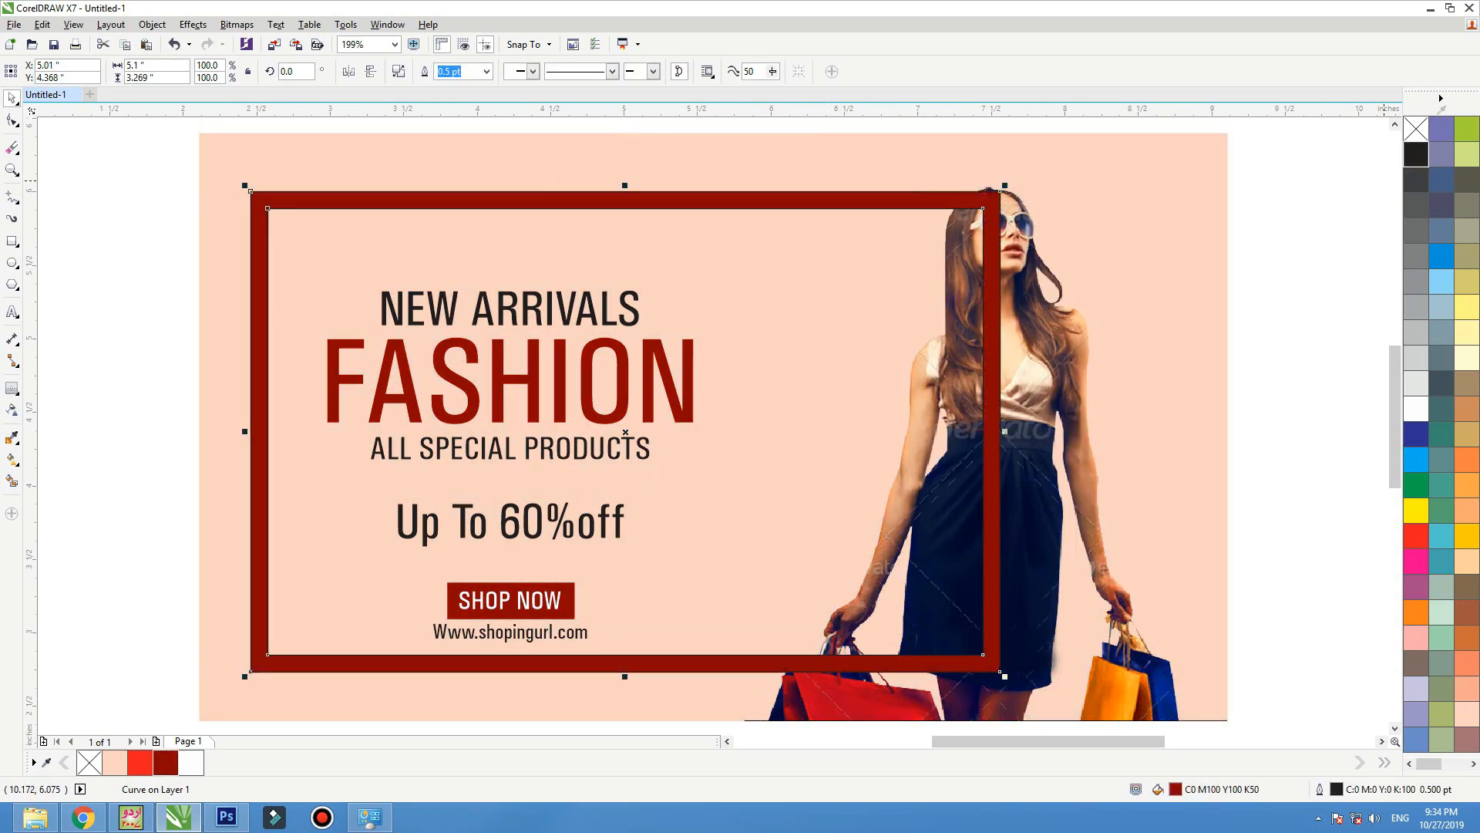
right_click(1417, 130)
right_click(934, 203)
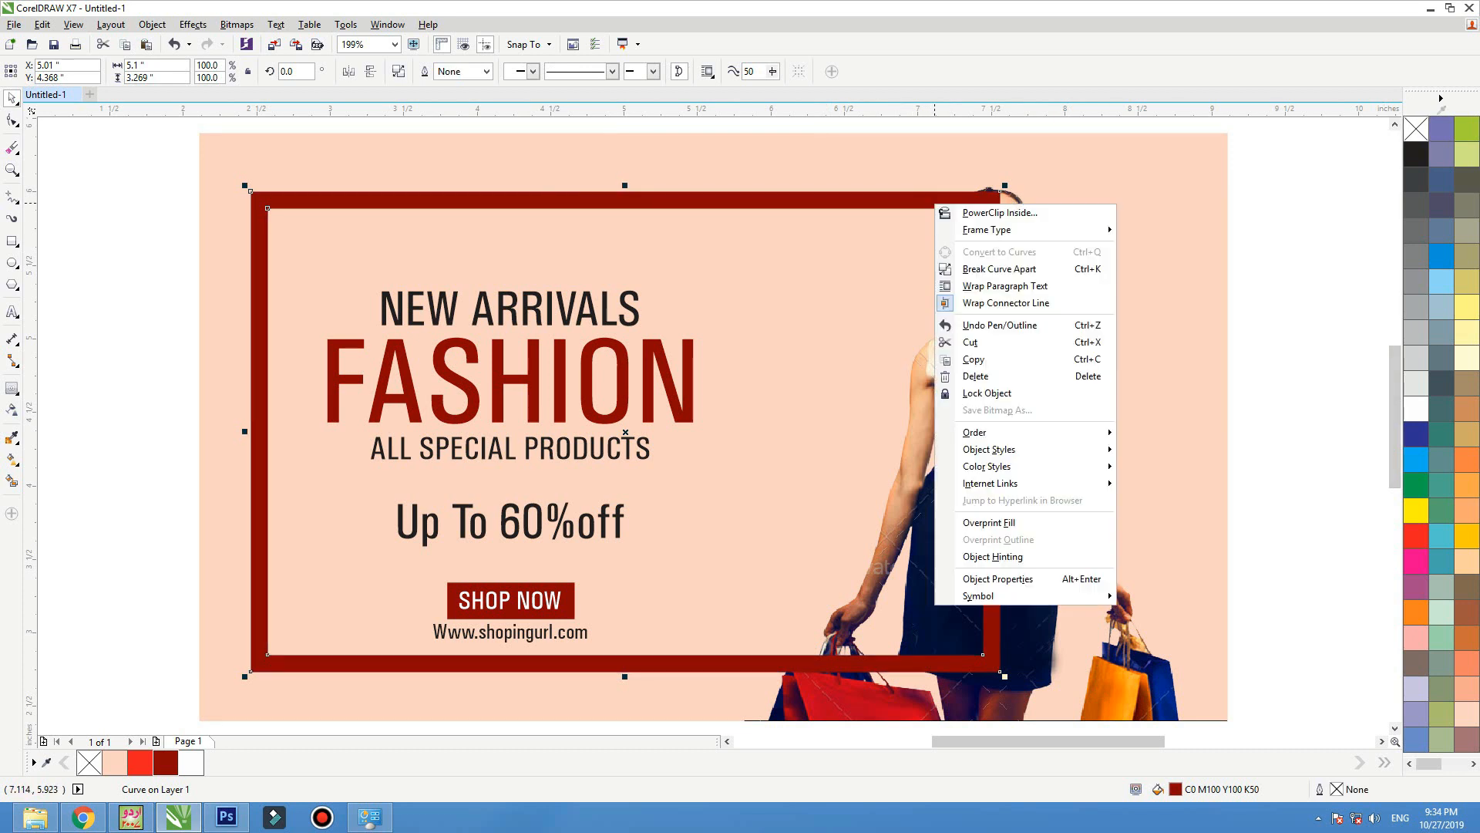
left_click(981, 215)
left_click(986, 138)
Edit the background's PowerClip contents to bring the model photo in front of the red frame, and finish editing.
left_click(986, 139, "ctrl")
left_click(1035, 397)
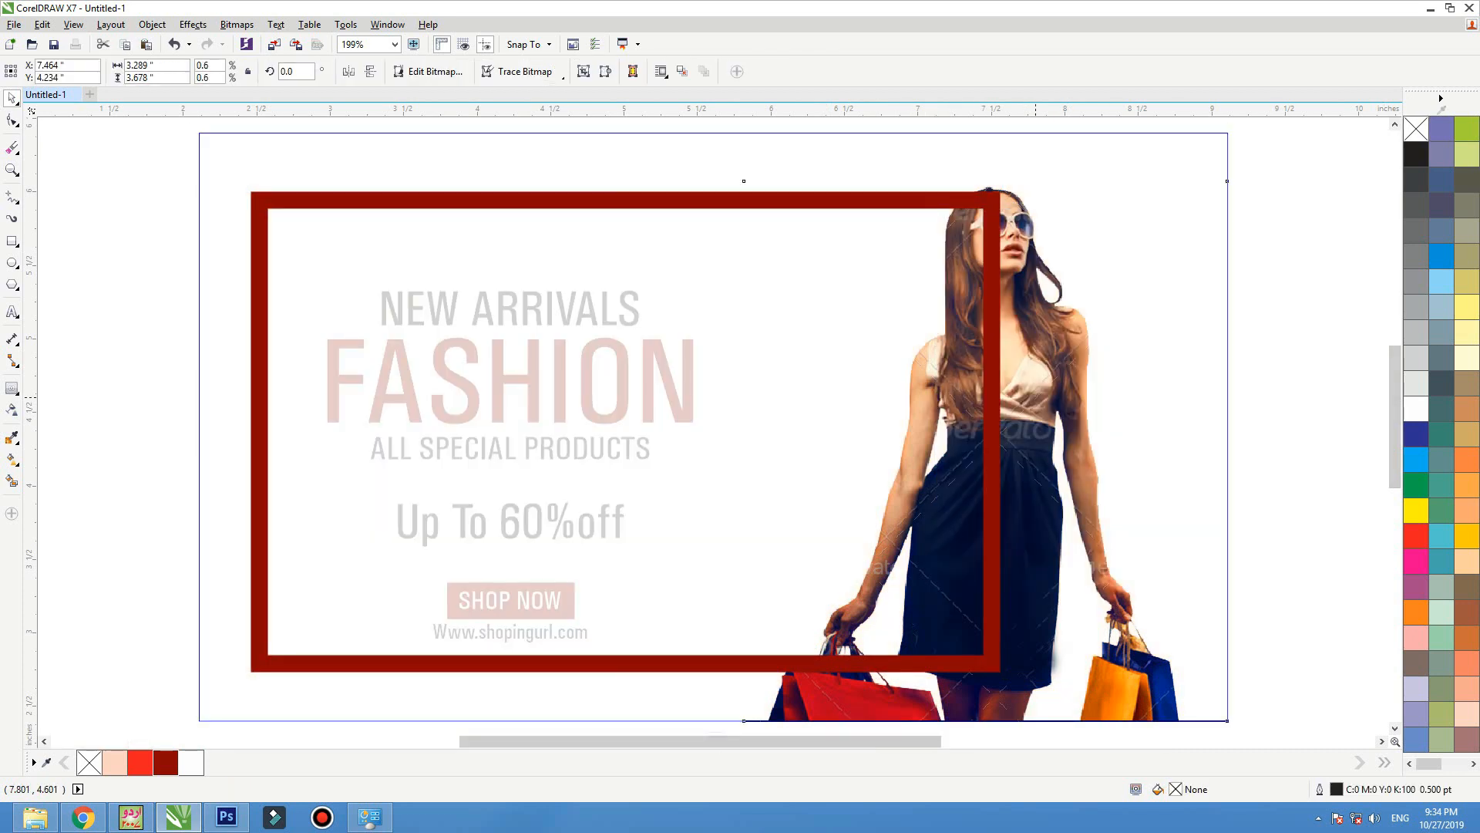
key("shift+Page_Up")
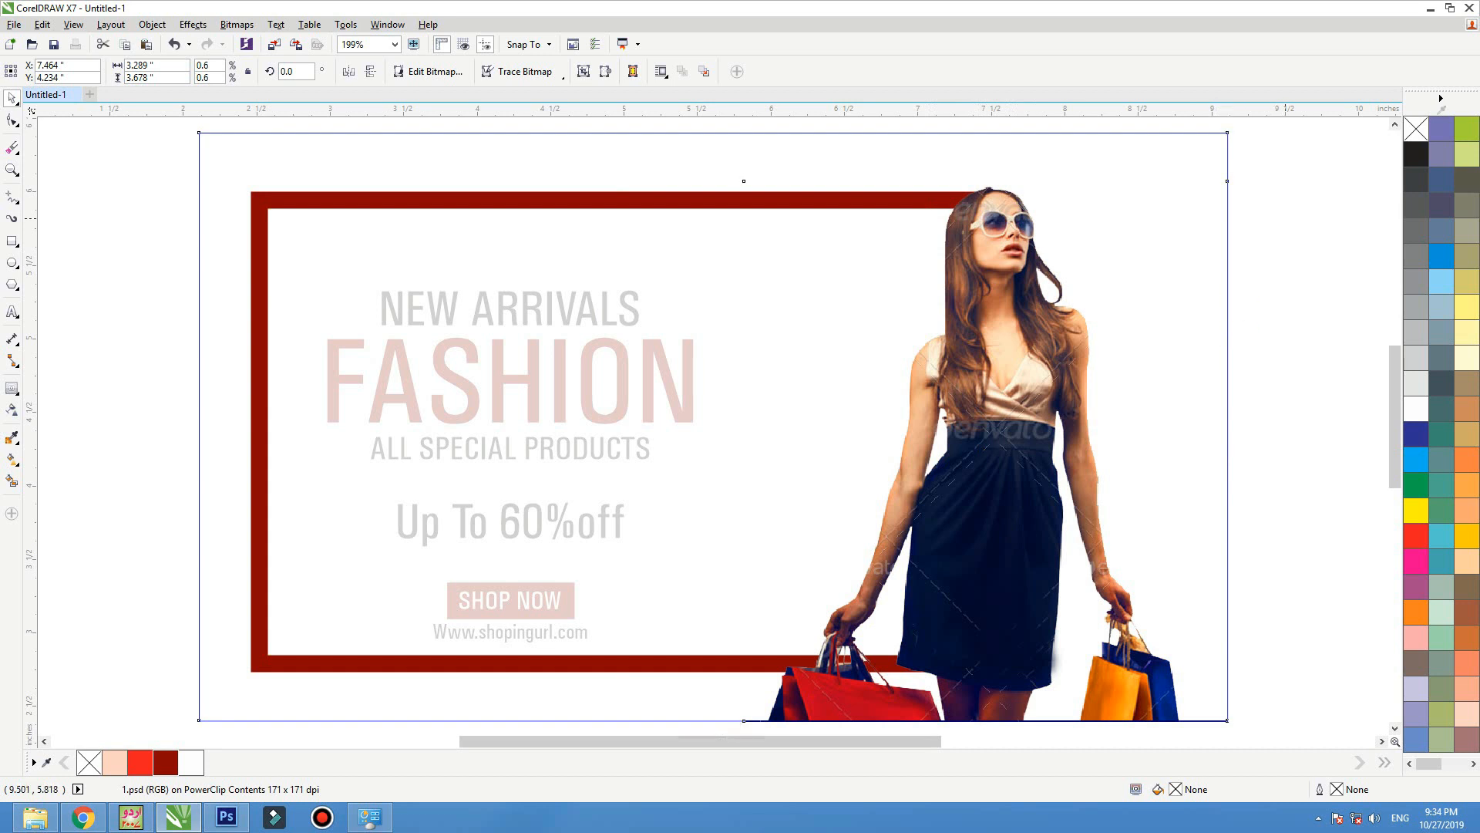
left_click(1285, 218, "ctrl")
left_click(1286, 218)
Move the NEW ARRIVALS, FASHION and ALL SPECIAL PRODUCTS lines up slightly within the frame.
left_click(532, 603)
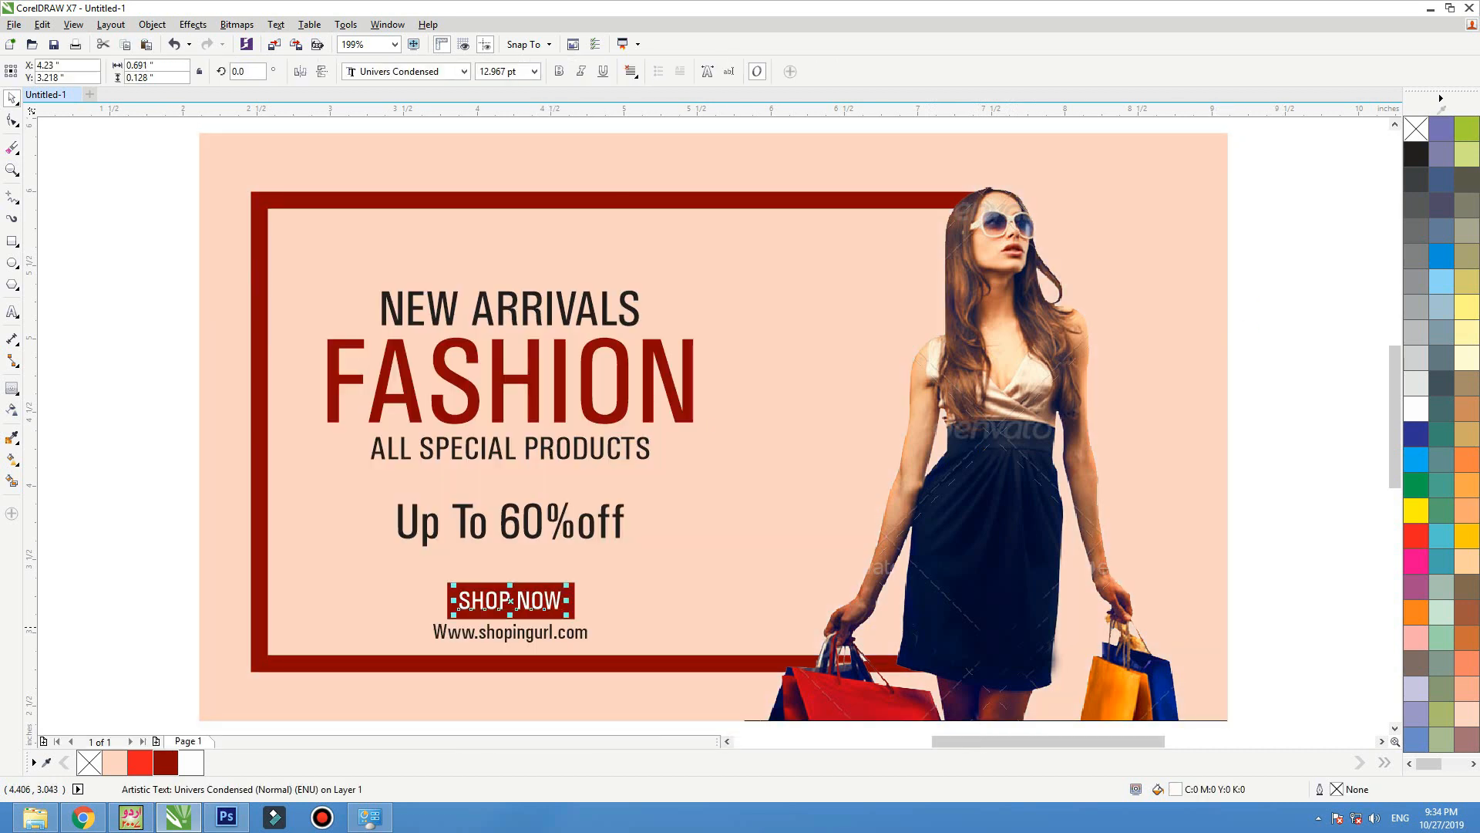
left_click(531, 632)
left_click(511, 525)
left_click(511, 448)
left_click_drag(542, 314, 542, 309)
left_click(533, 383)
left_click_drag(533, 384, 532, 379)
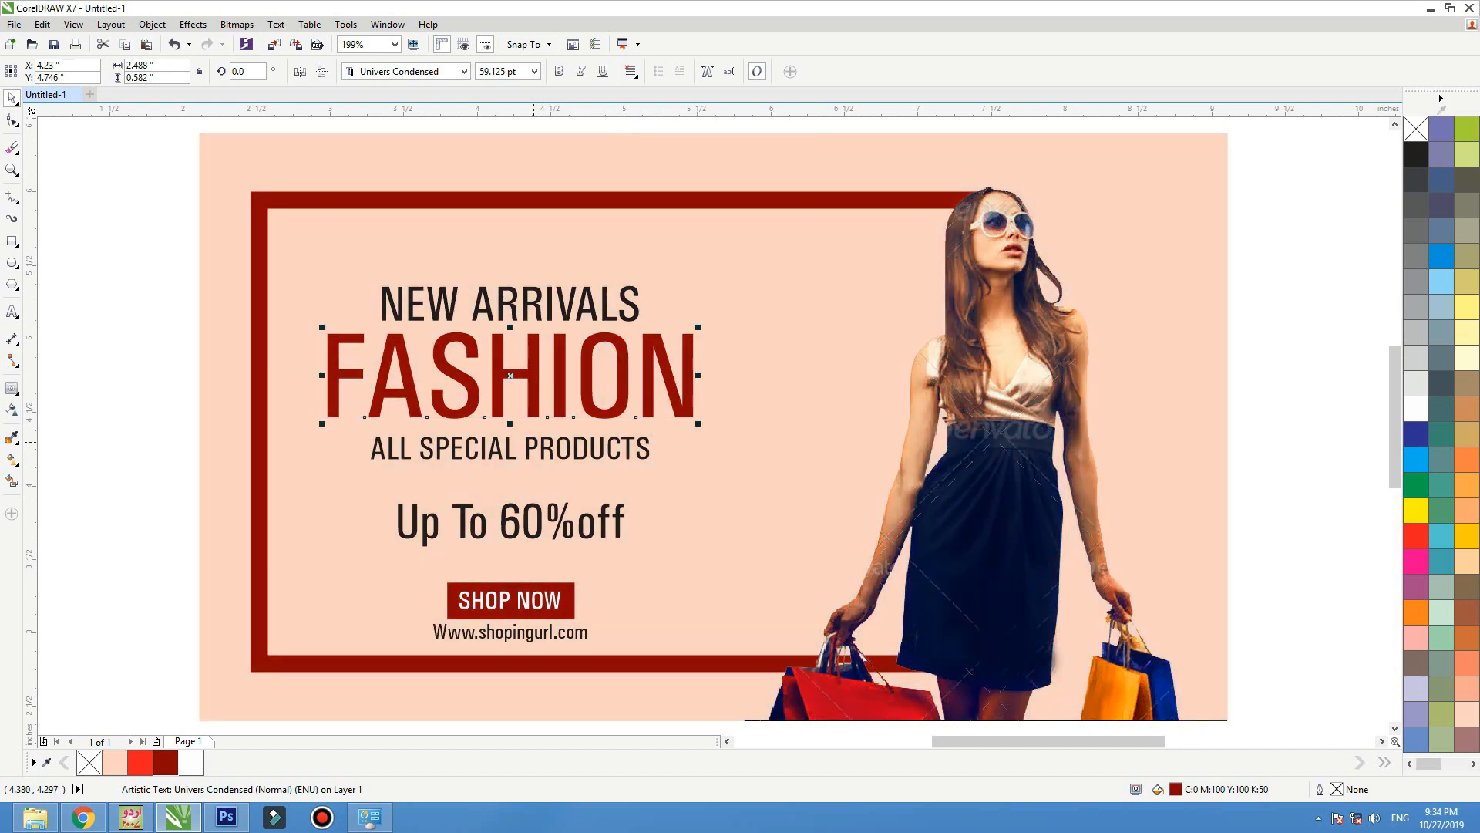
left_click_drag(536, 446, 536, 438)
Nudge the NEW ARRIVALS, FASHION and ALL SPECIAL PRODUCTS lines together 0.01 inches to the right.
left_click(535, 394, "shift")
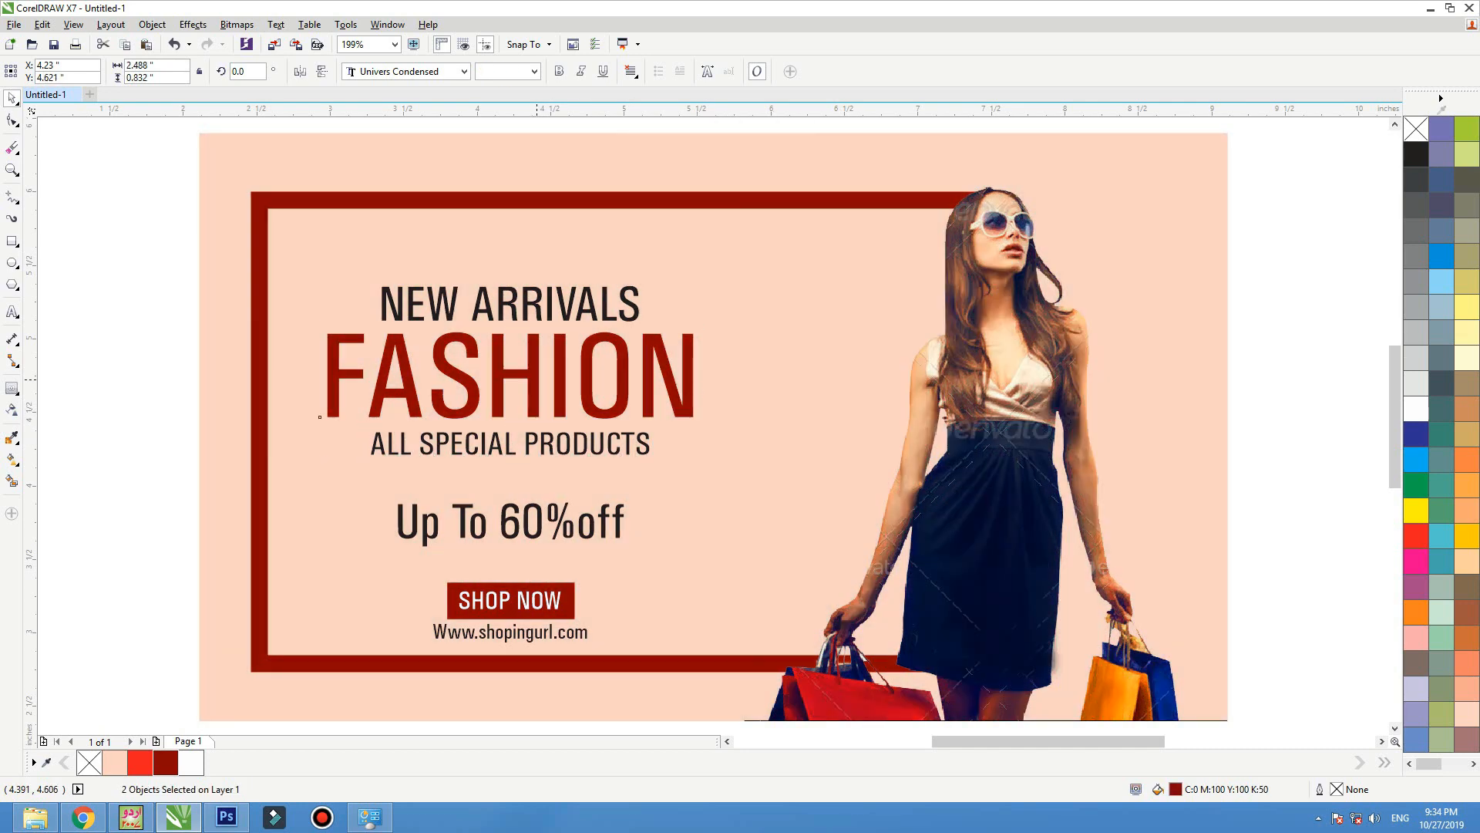
left_click(549, 307, "shift")
key("Right")
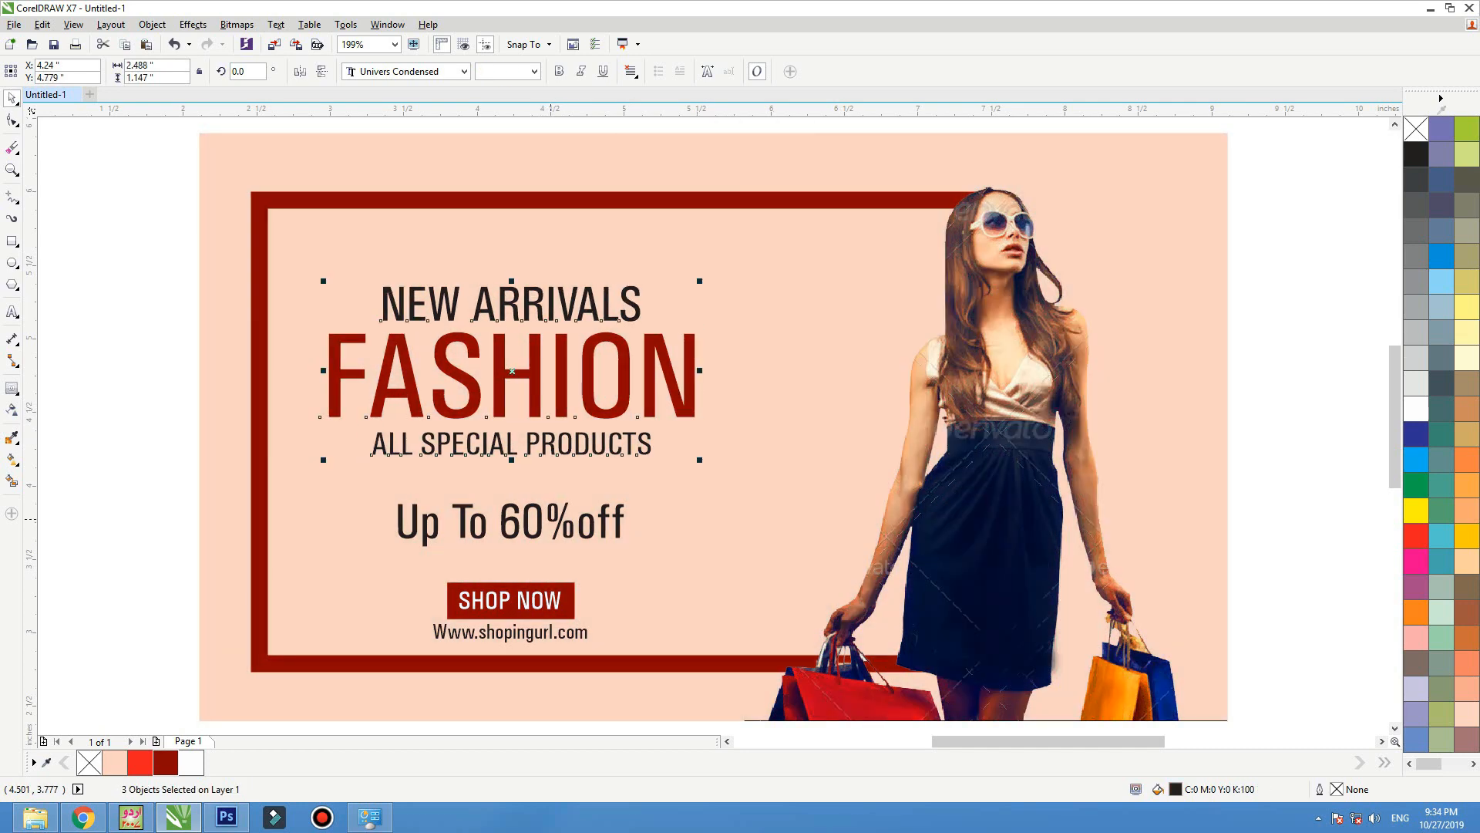
Split the Up To 60%off text into three lines, Up To, 60 and %off, and move it left of the SHOP NOW button.
left_click(541, 524)
key("F2")
left_click_drag(873, 385, 1, 716)
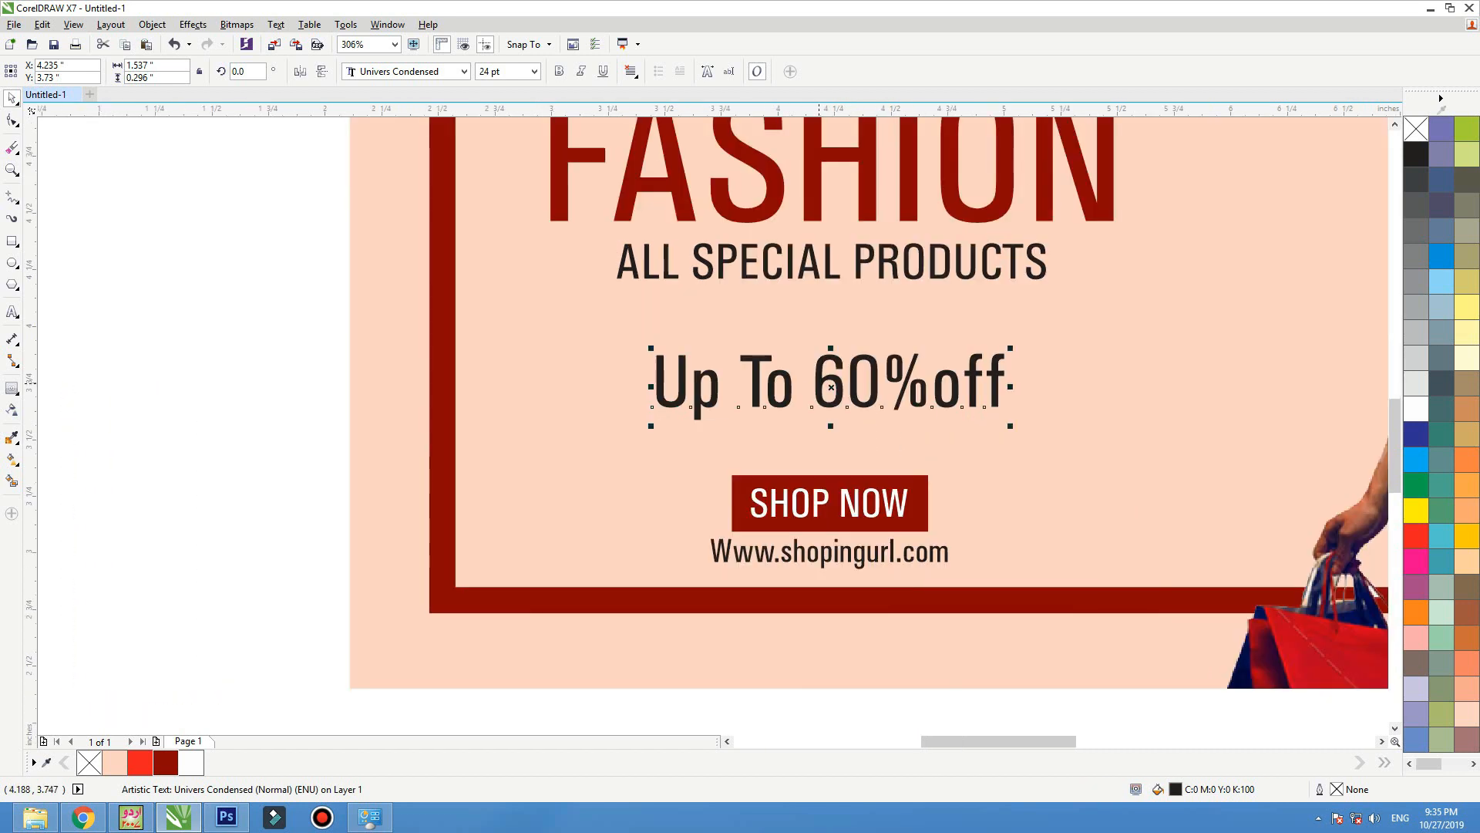
double_click(819, 384)
left_click_drag(818, 383, 851, 383)
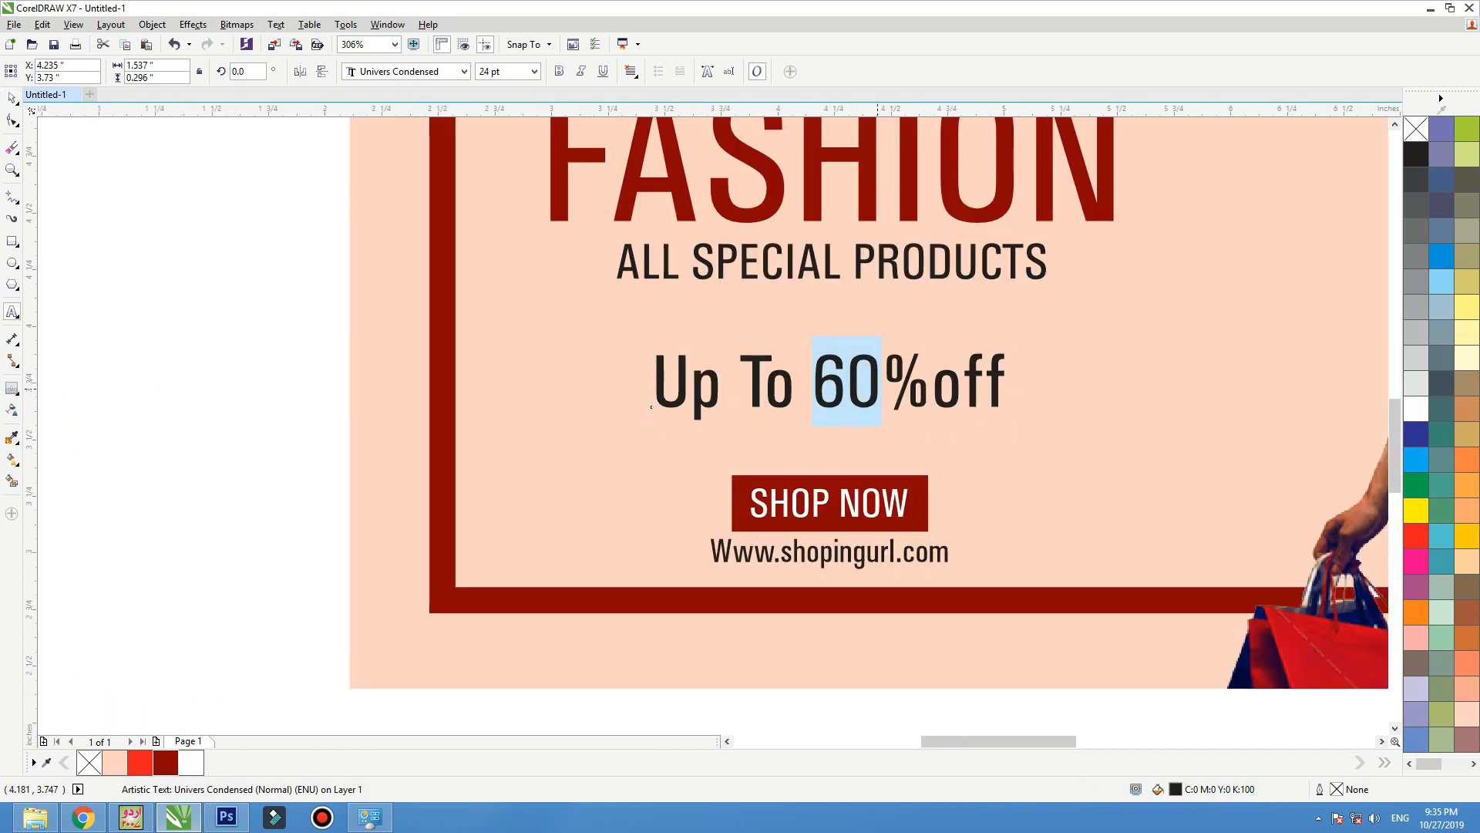
left_click(877, 388)
key("Return")
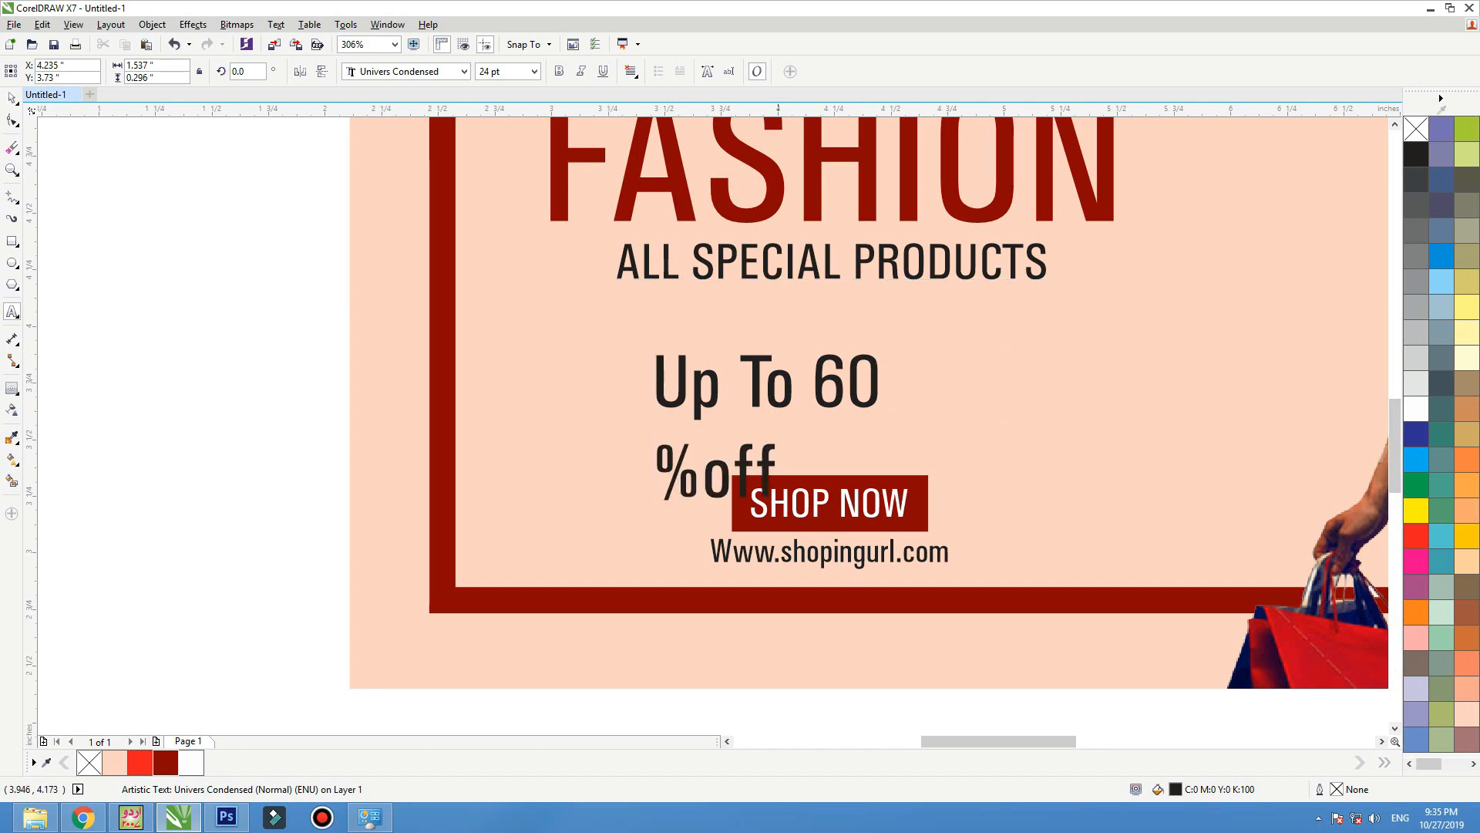
left_click(811, 381)
key("Return")
key("ctrl+space")
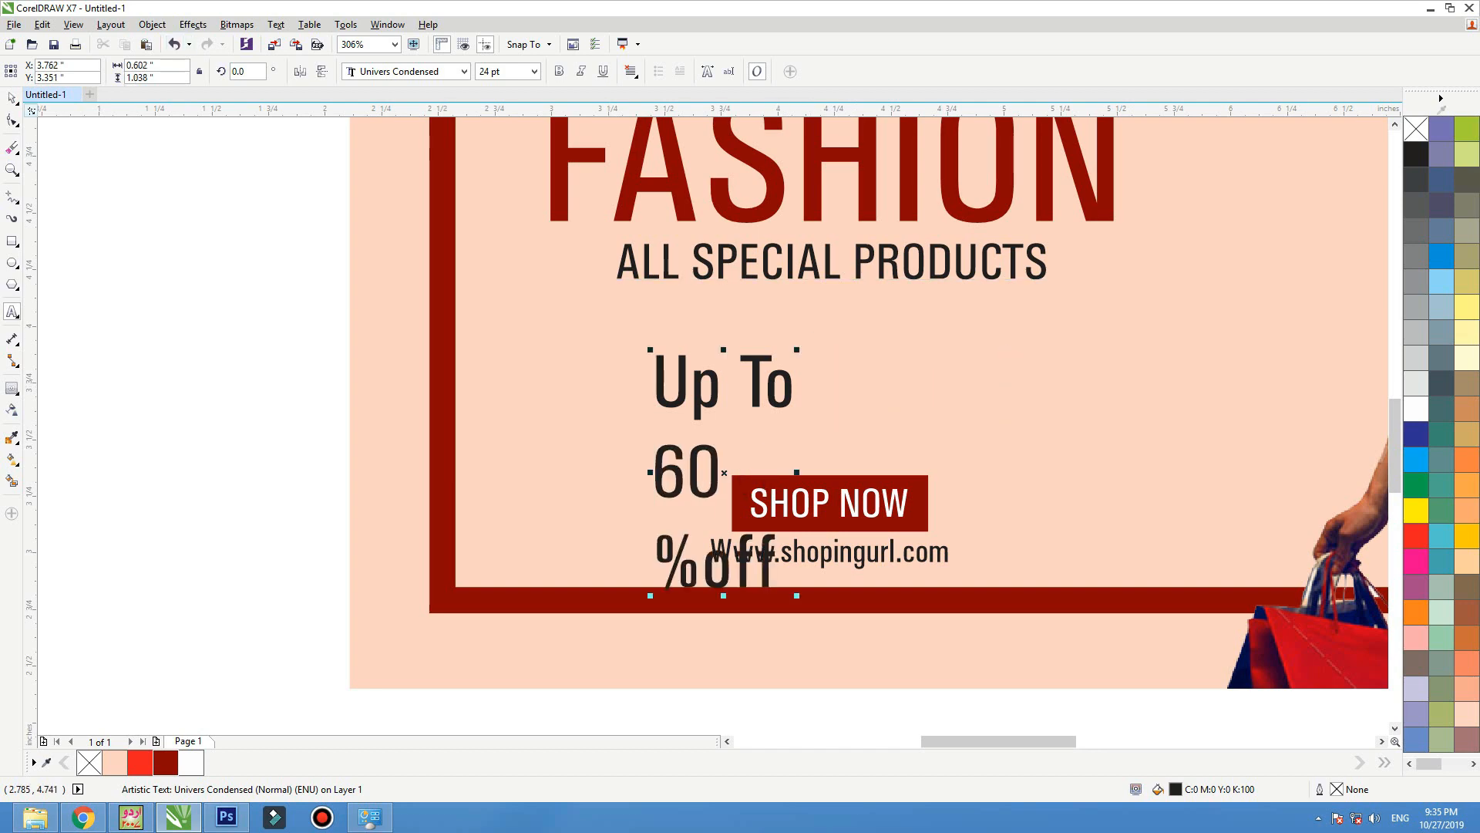
left_click_drag(696, 490, 589, 453)
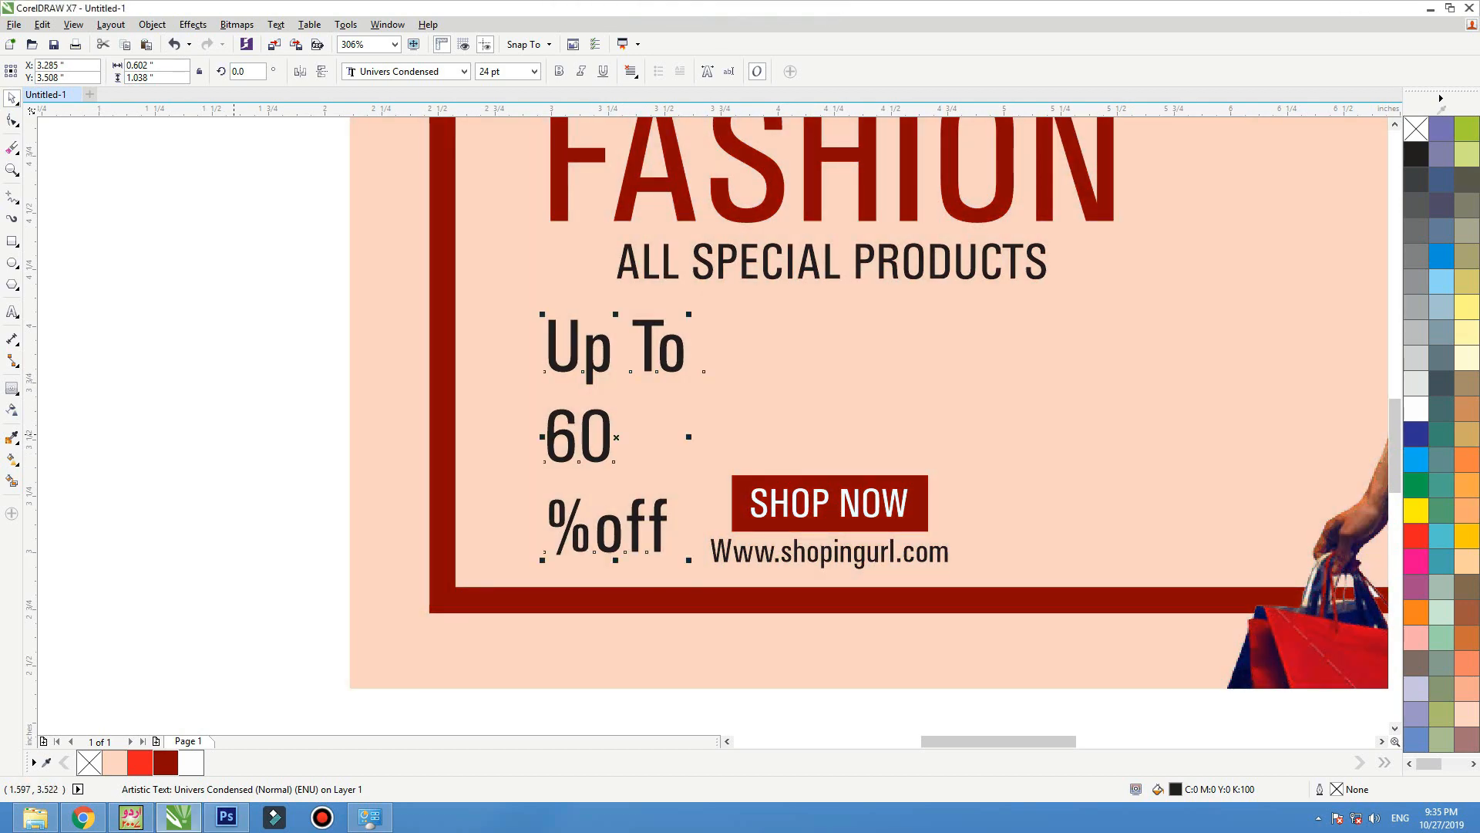
Make the 60 a separate bold text, place it above the SHOP NOW button, and enlarge it to about 64 pt.
left_click(578, 437)
left_click(560, 71)
left_click_drag(591, 461, 809, 451)
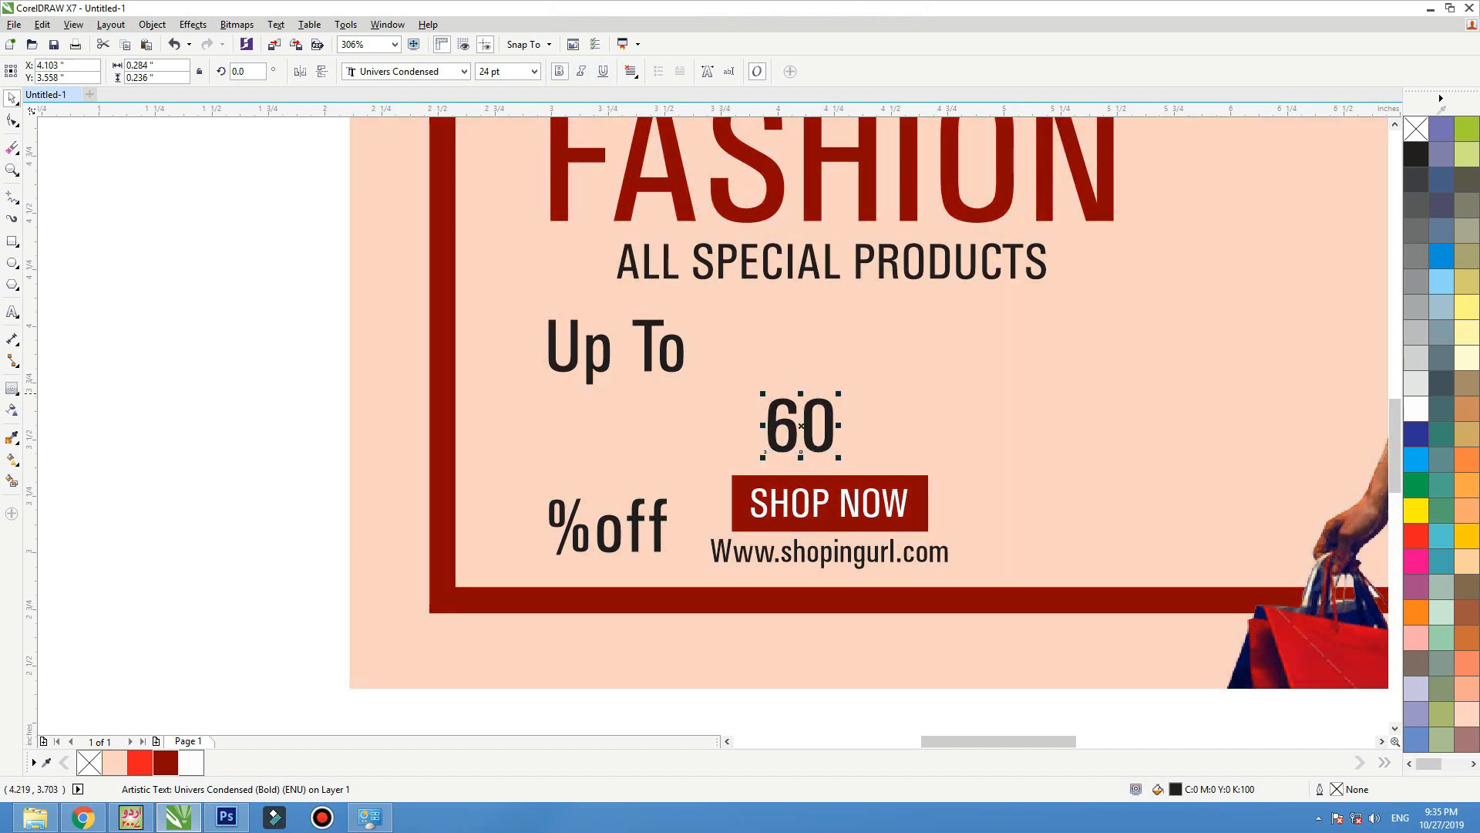
left_click_drag(836, 395, 945, 303)
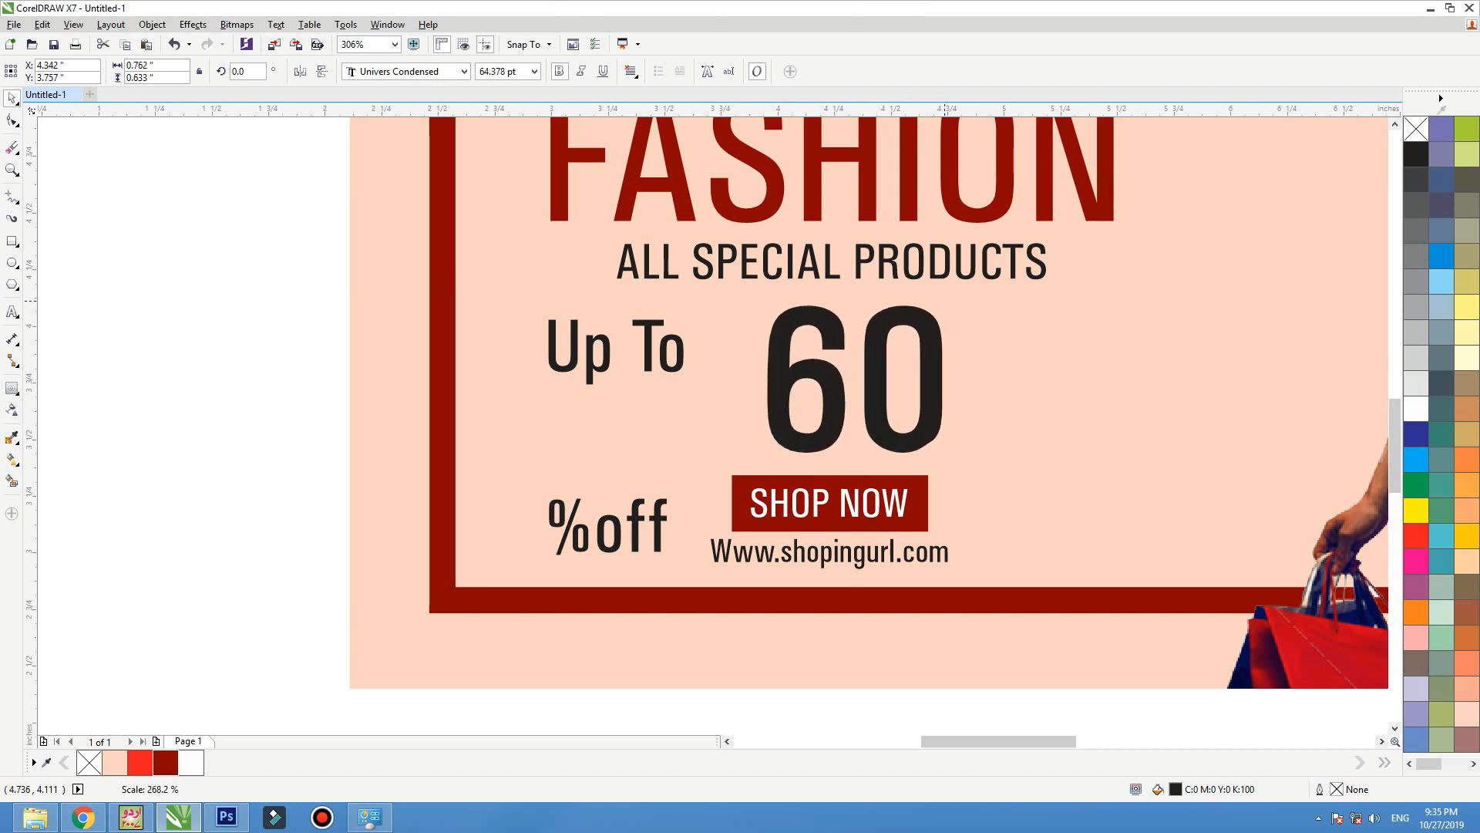
Centre the 60 horizontally over the dark red SHOP NOW rectangle.
left_click(898, 482, "shift")
key("c")
left_click(732, 450)
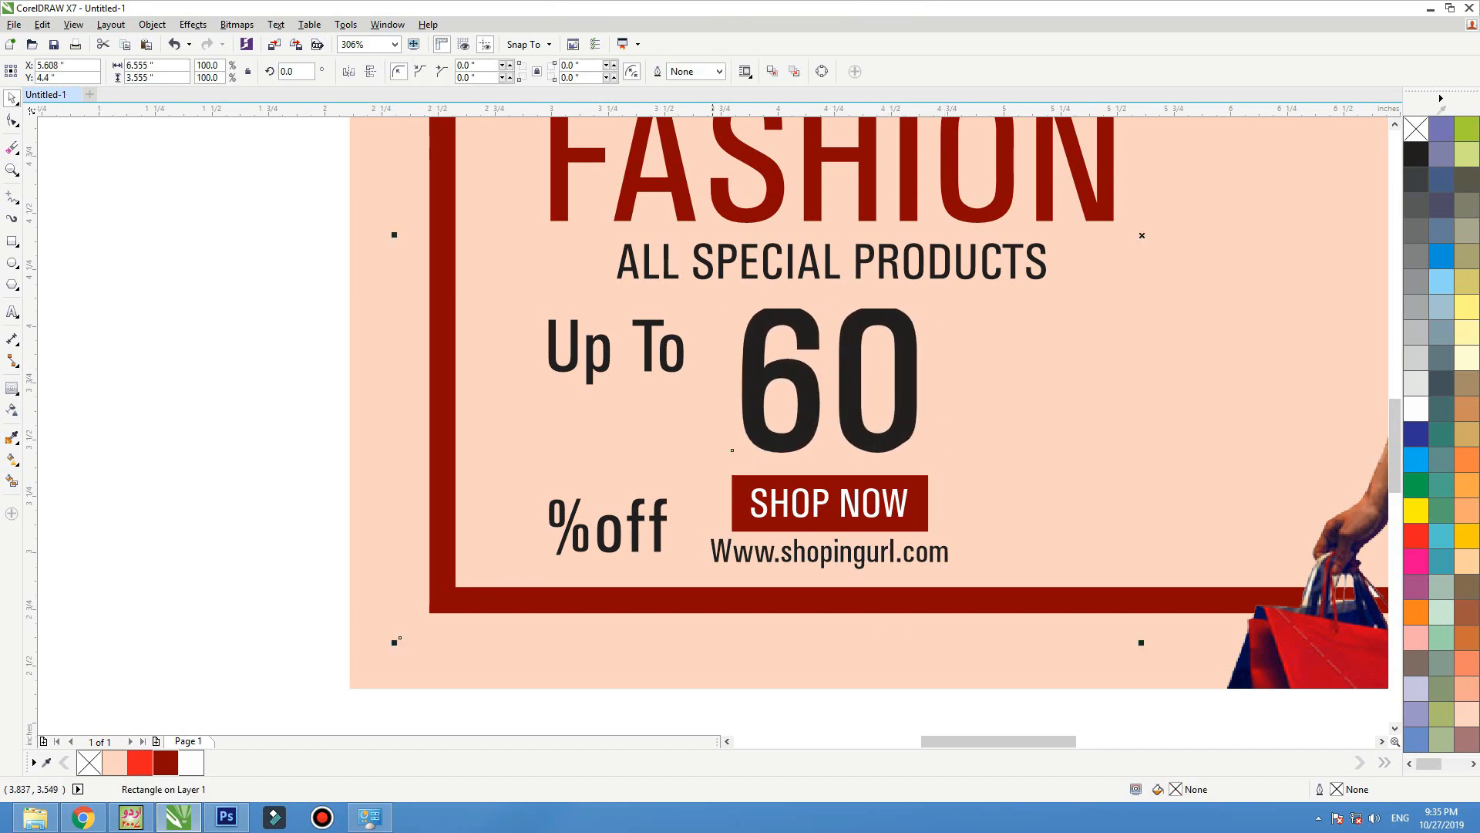
Break the Up To text into two lines and change its case to UPPERCASE.
double_click(636, 324)
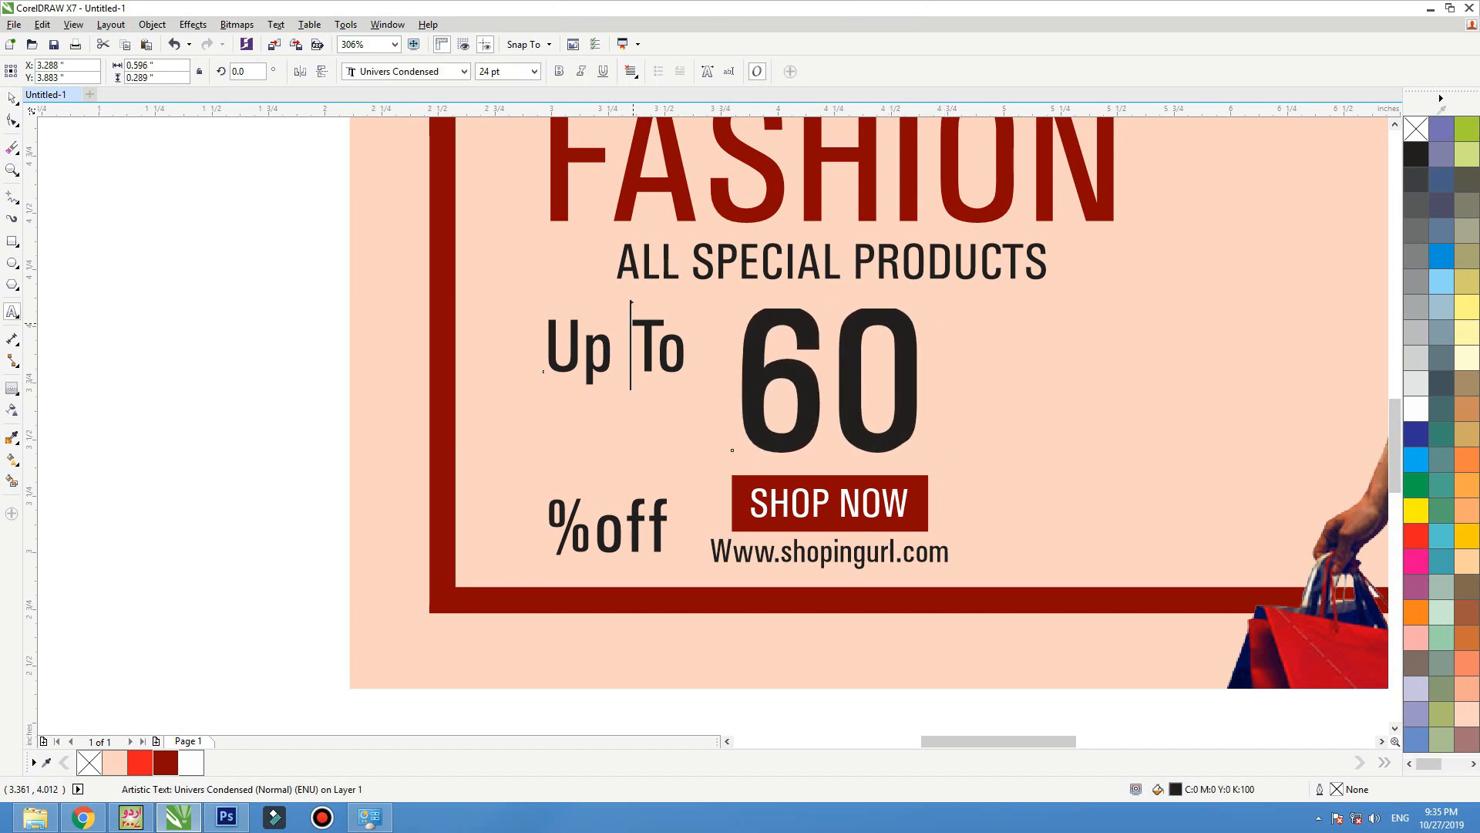
left_click_drag(634, 324, 617, 324)
key("Return")
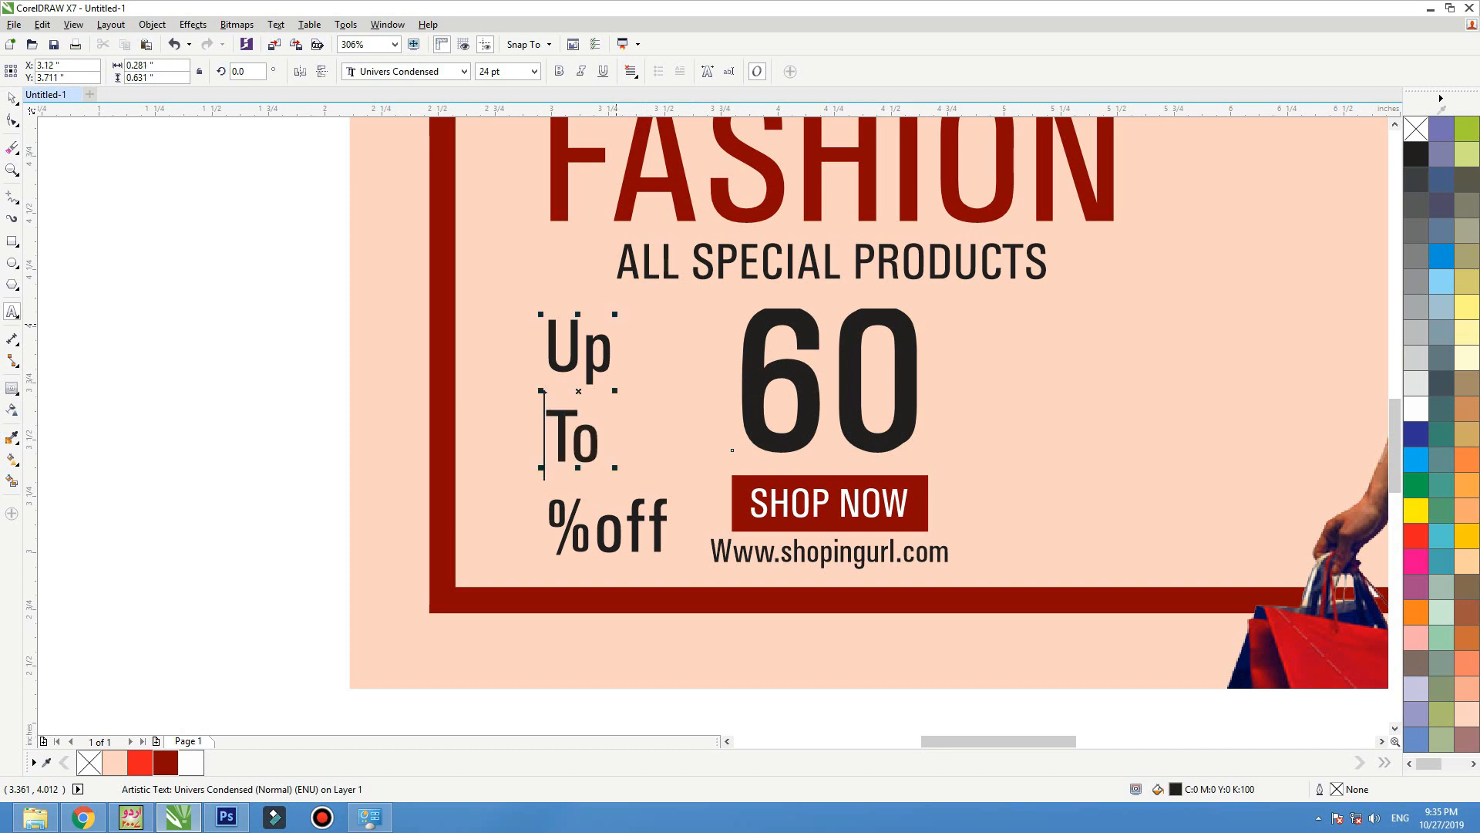
key("ctrl+a")
key("shift+F3")
key("Down")
key("Down")
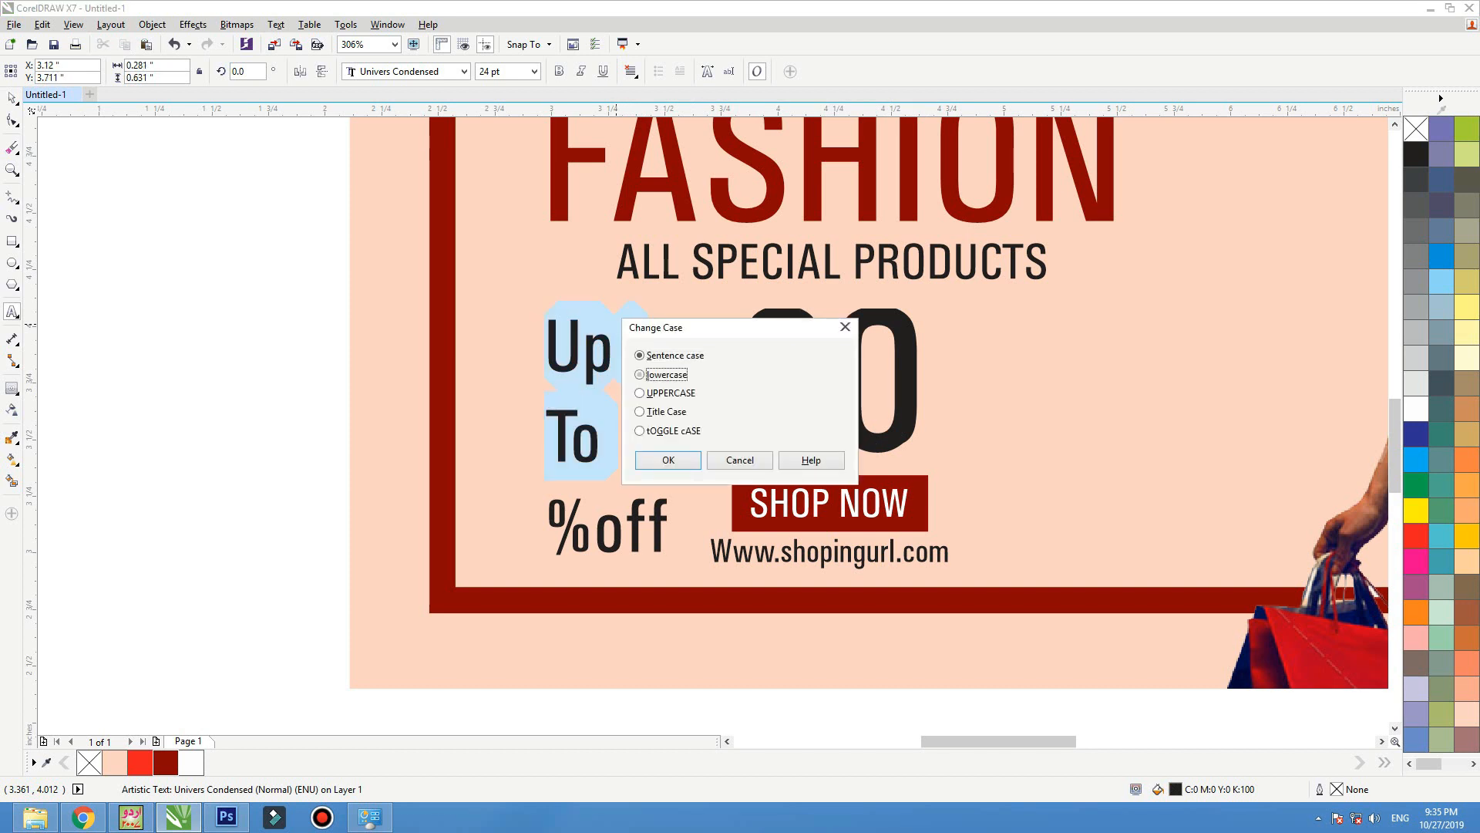
key("Return")
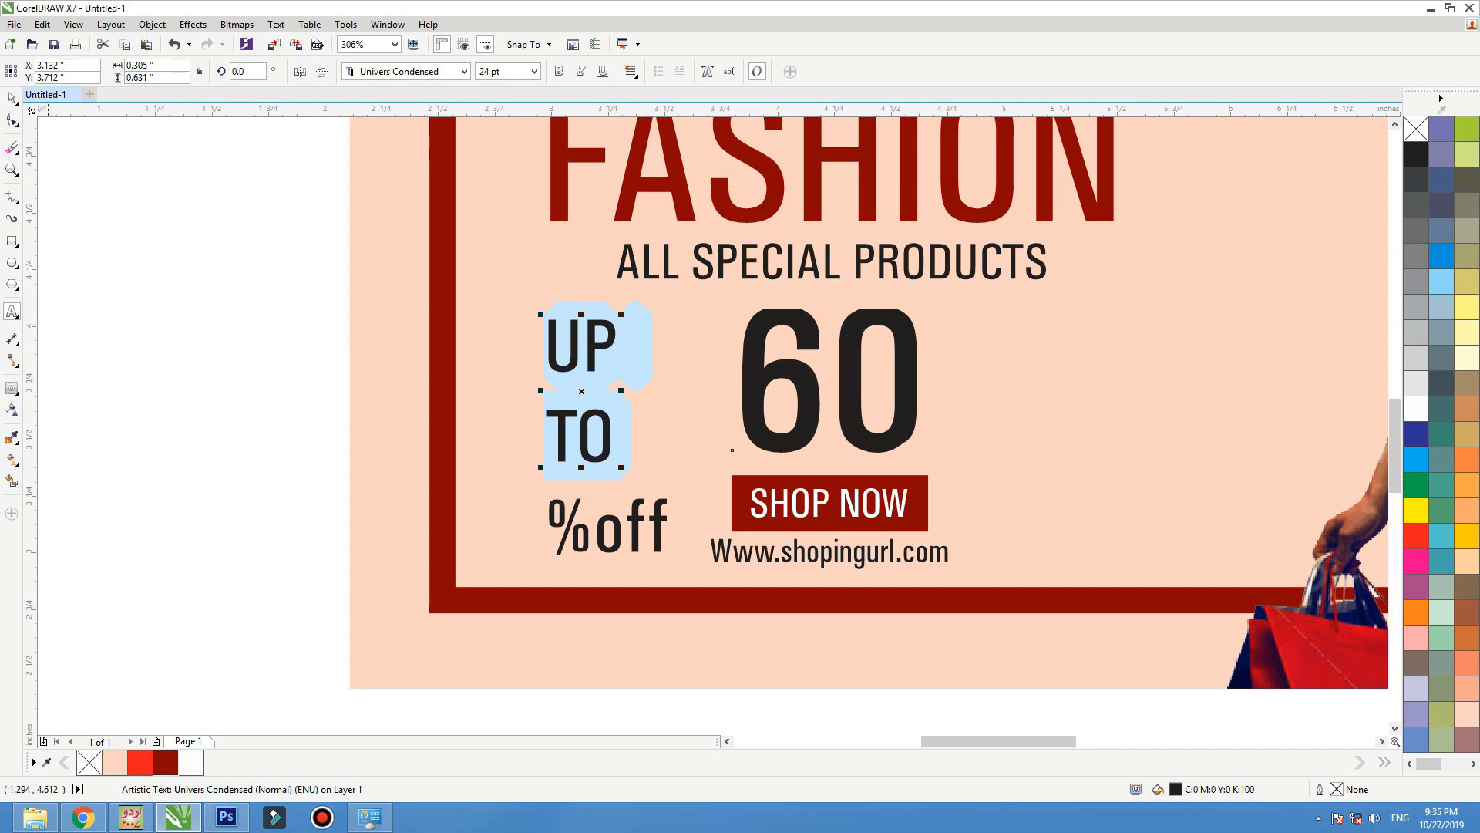
Tighten the line spacing between UP and TO with the Shape tool.
key("F10")
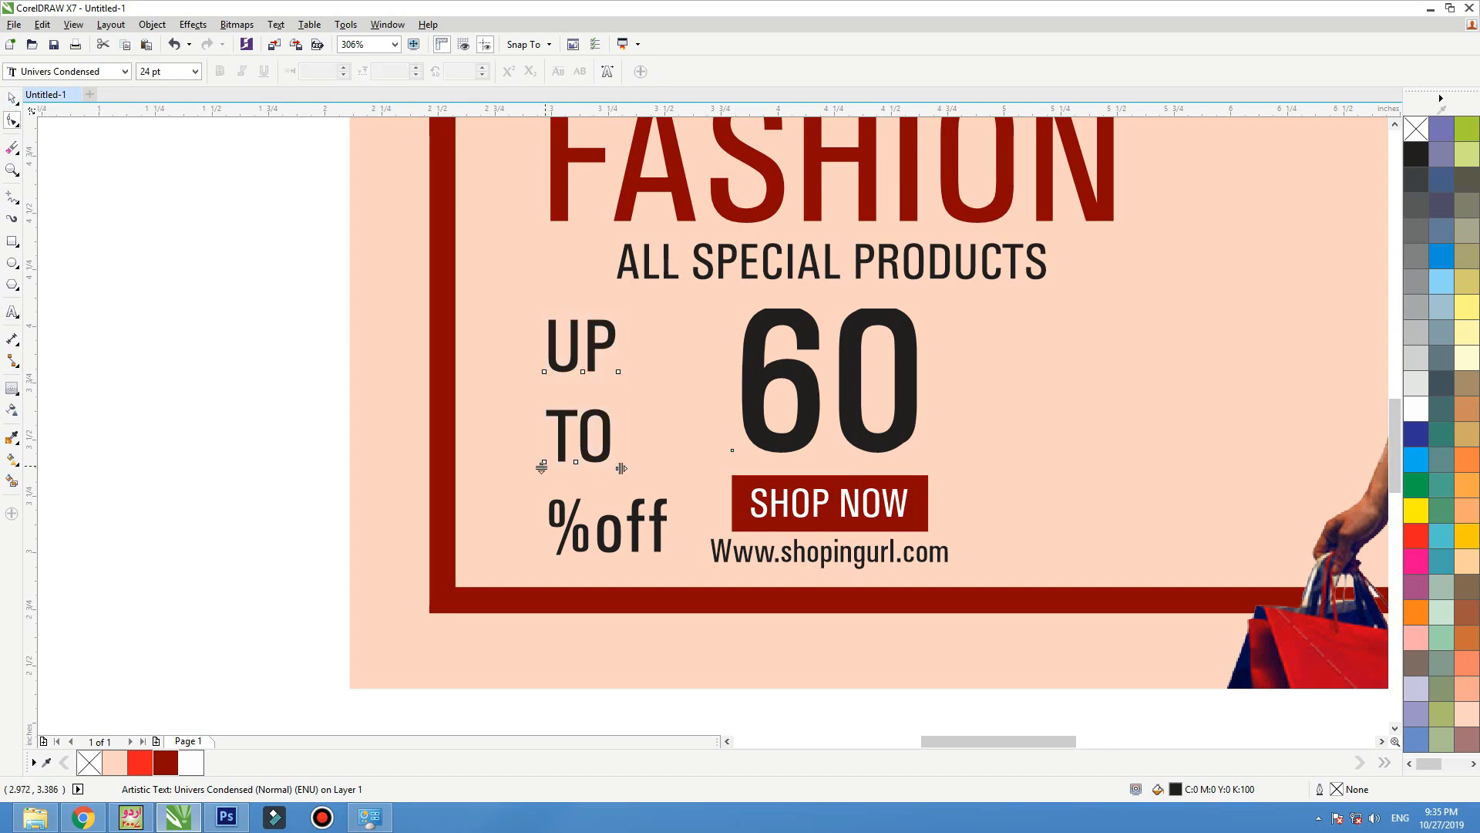
left_click_drag(542, 466, 541, 437)
key("space")
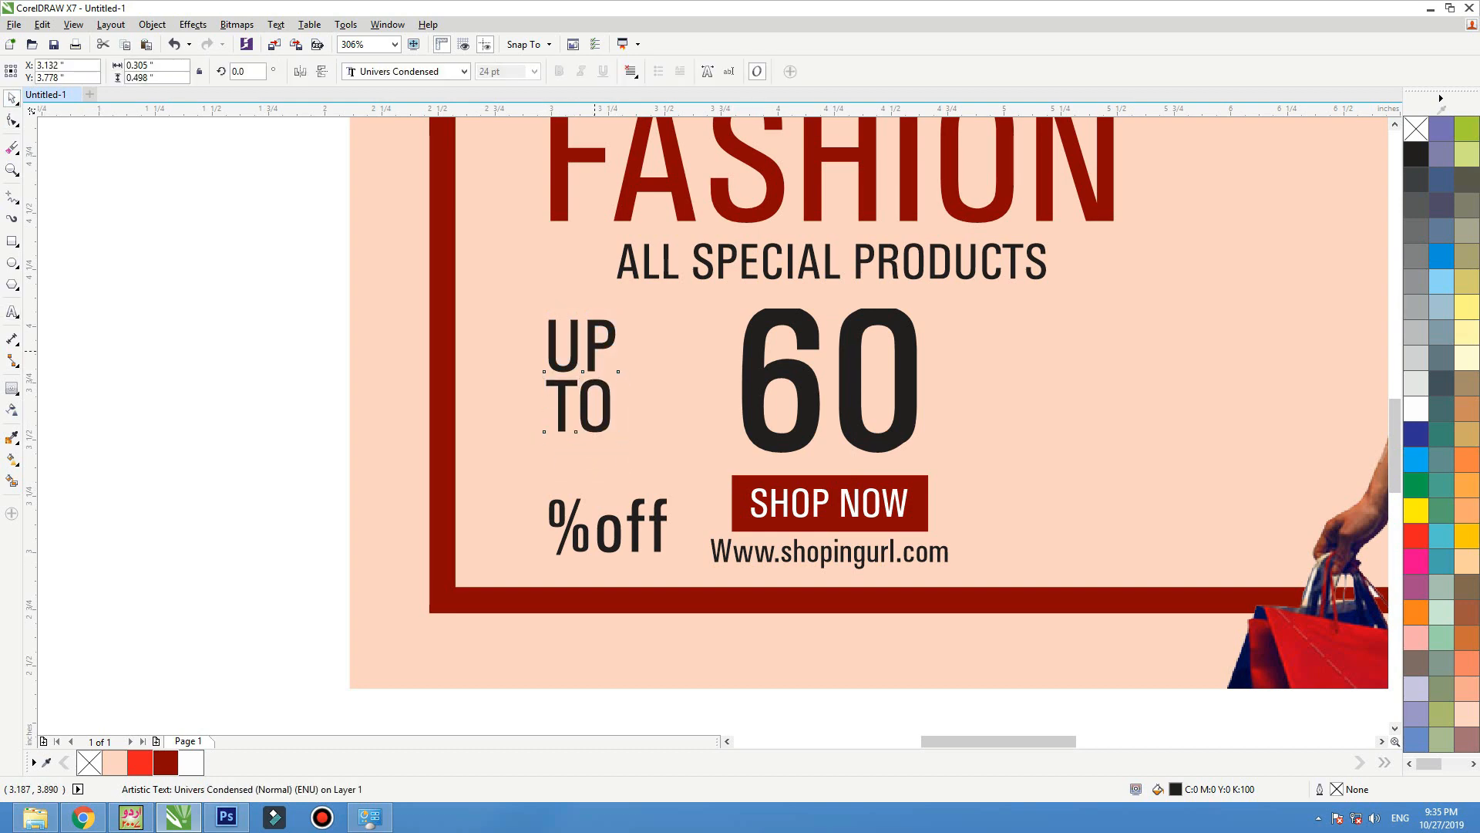
Place the UP TO text directly left of the 60, colour it dark red, and scale it down to about 16.7 pt.
left_click_drag(582, 376, 699, 379)
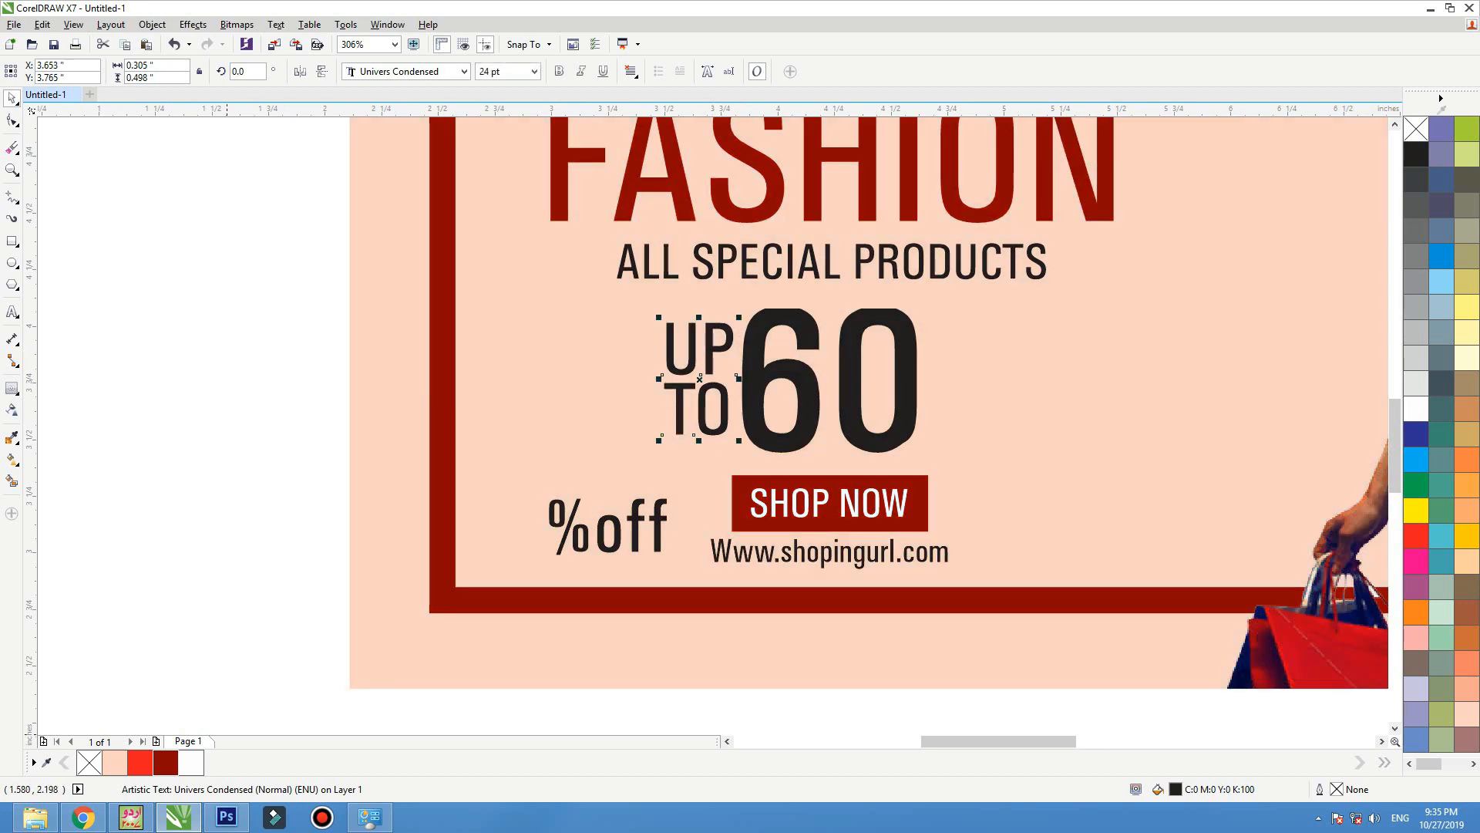
left_click(165, 763)
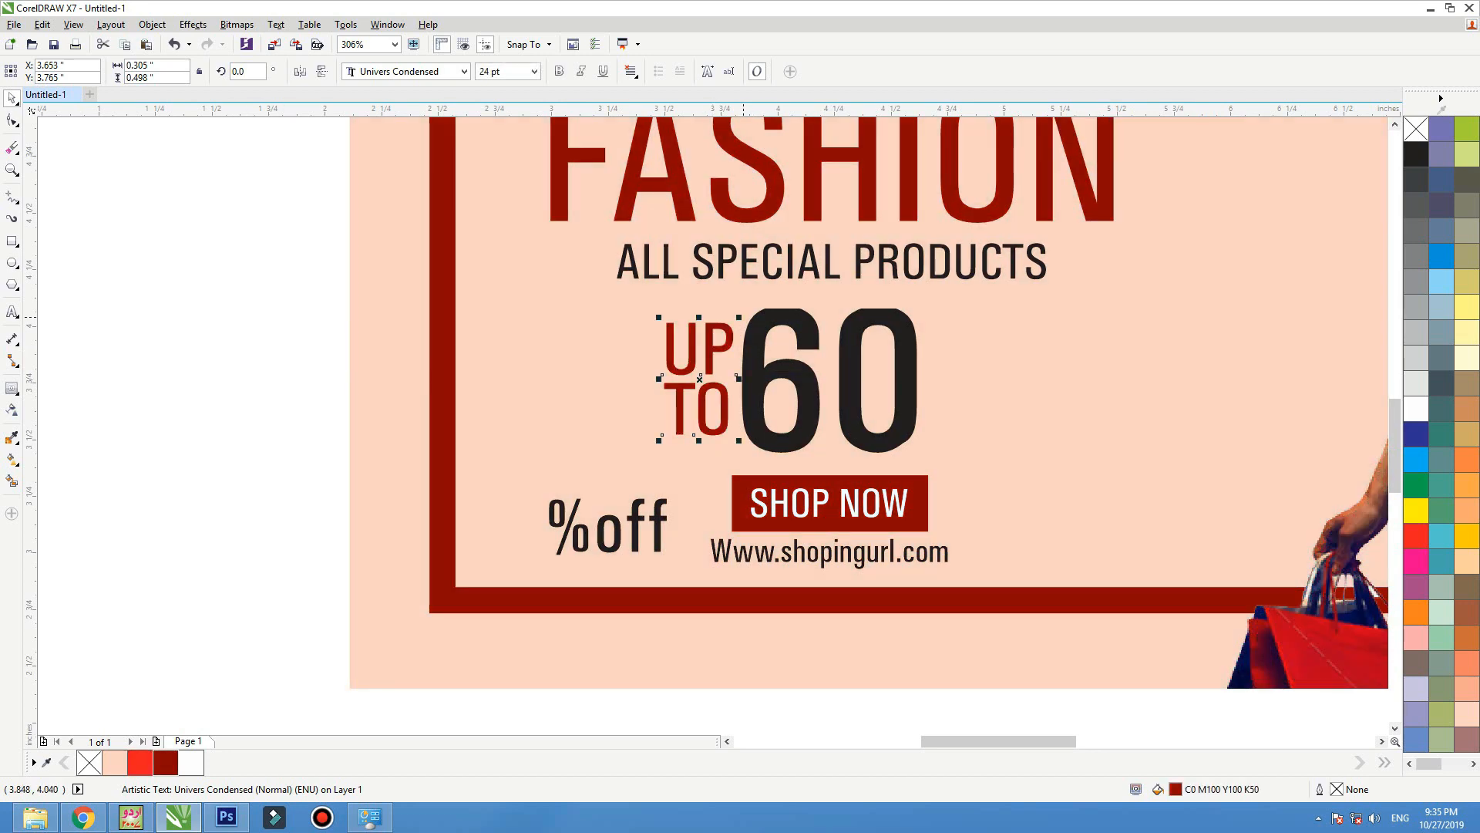
left_click_drag(740, 317, 730, 324)
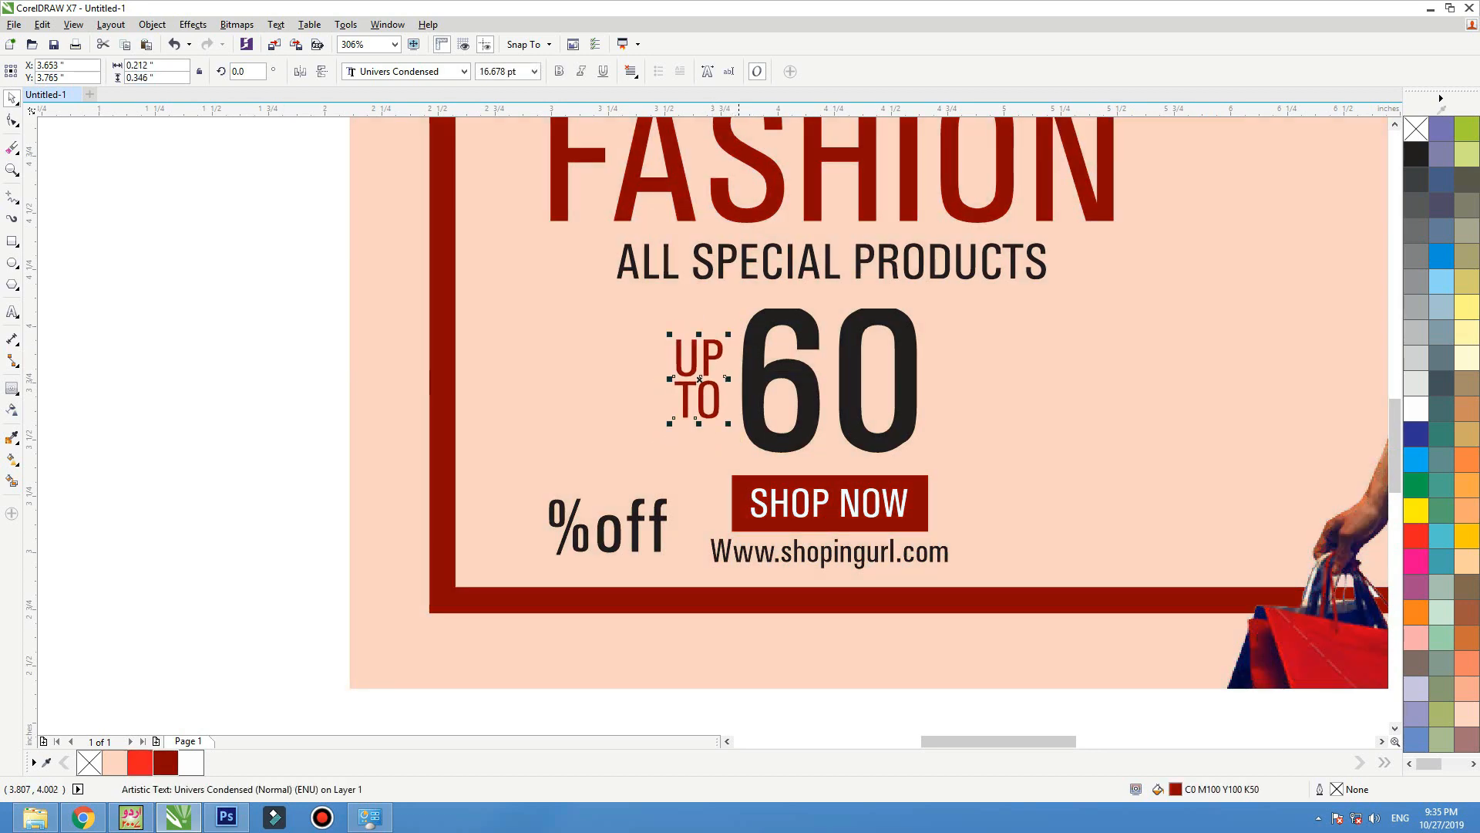
Align the UP TO text vertically to the centre of the 60.
left_click(751, 362, "shift")
key("e")
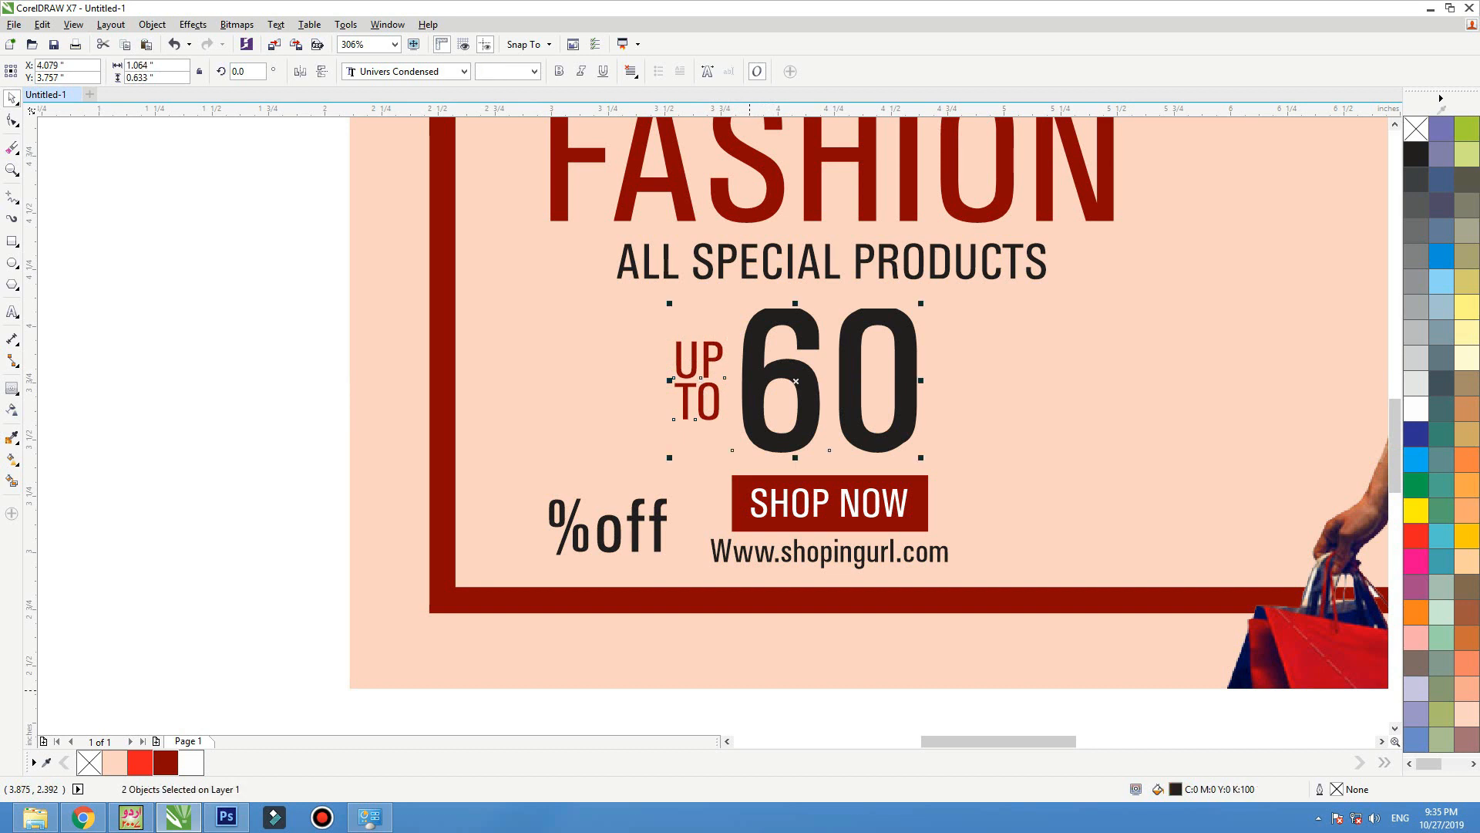
key("Escape")
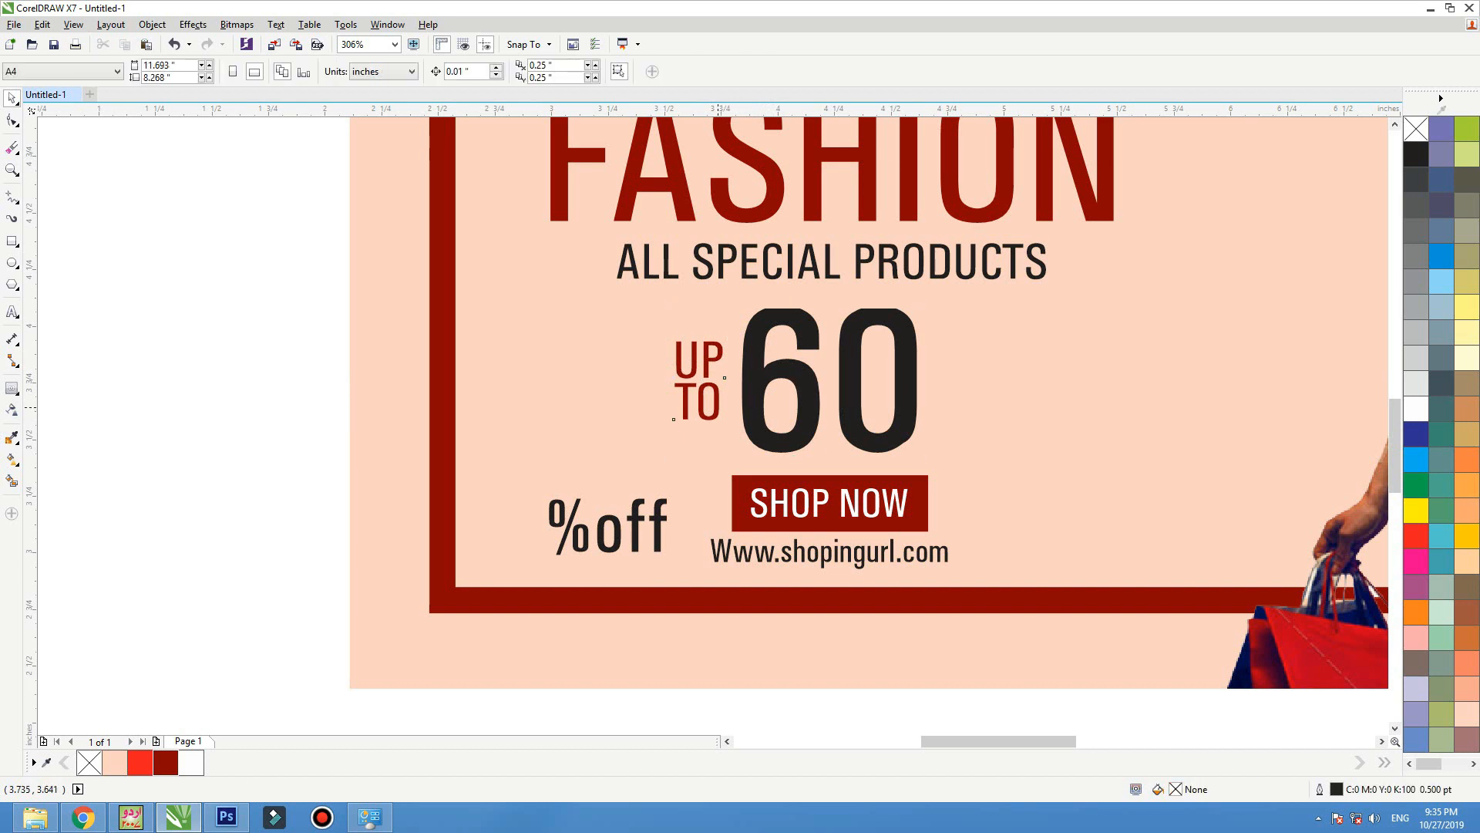
Nudge UP TO closer to the 60 and split the % sign out of %off as its own text object.
left_click(705, 380)
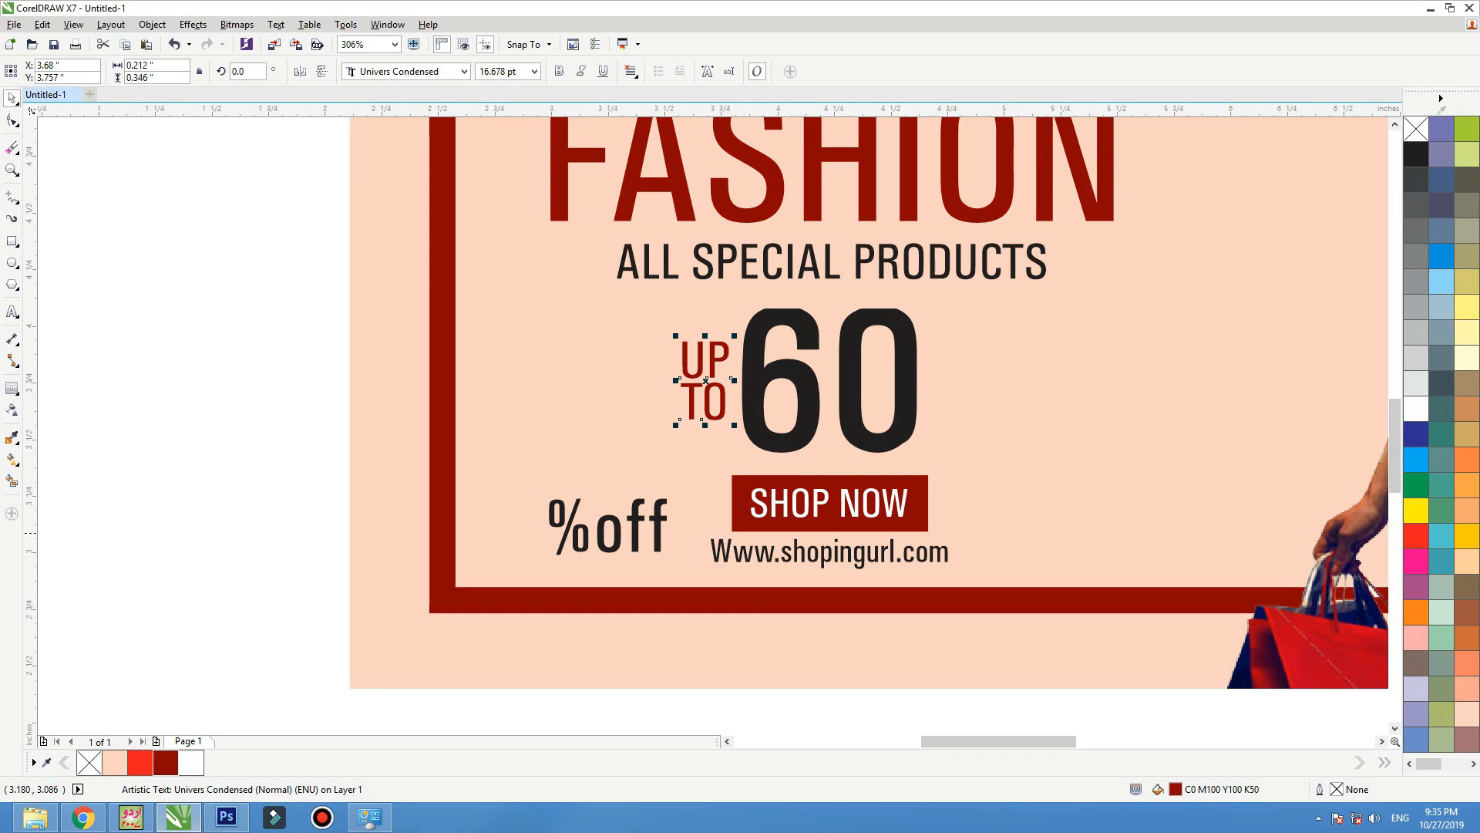
double_click(593, 524)
key("BackSpace")
left_click(553, 383)
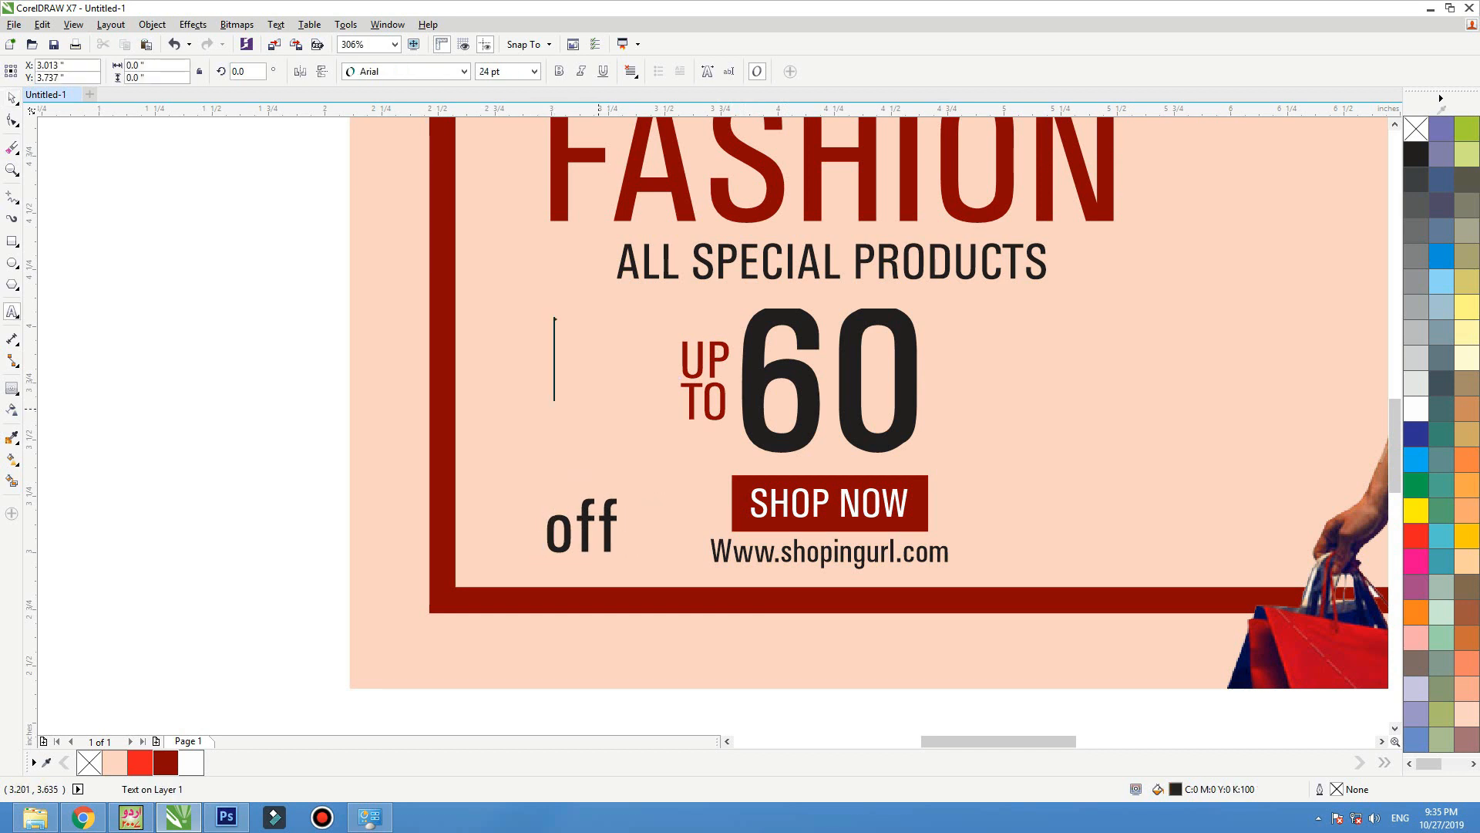
type("%")
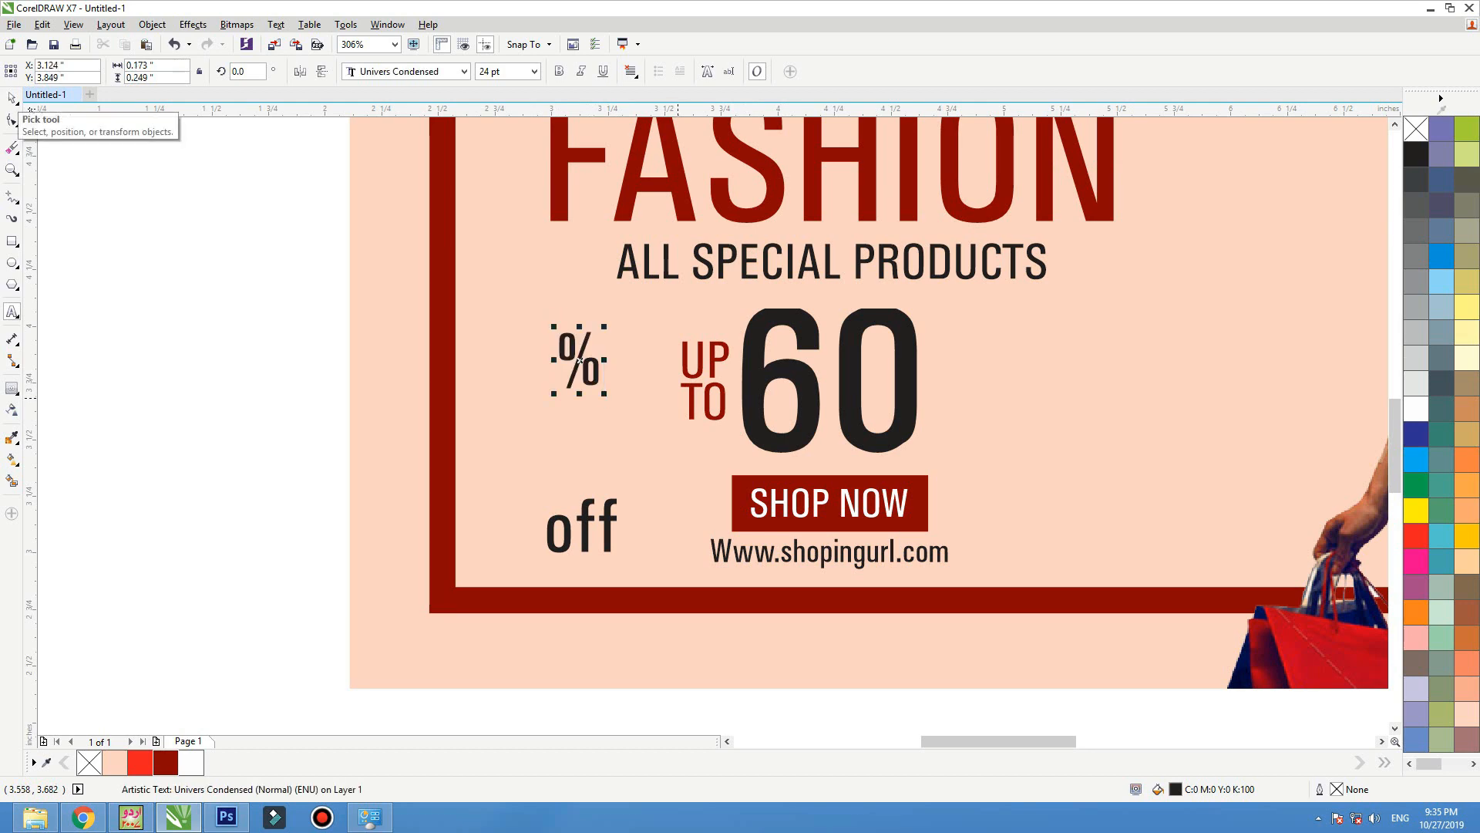
Place the % sign directly right of the 60 and align its top with the top of the number.
left_click(11, 99)
left_click_drag(580, 360, 951, 357)
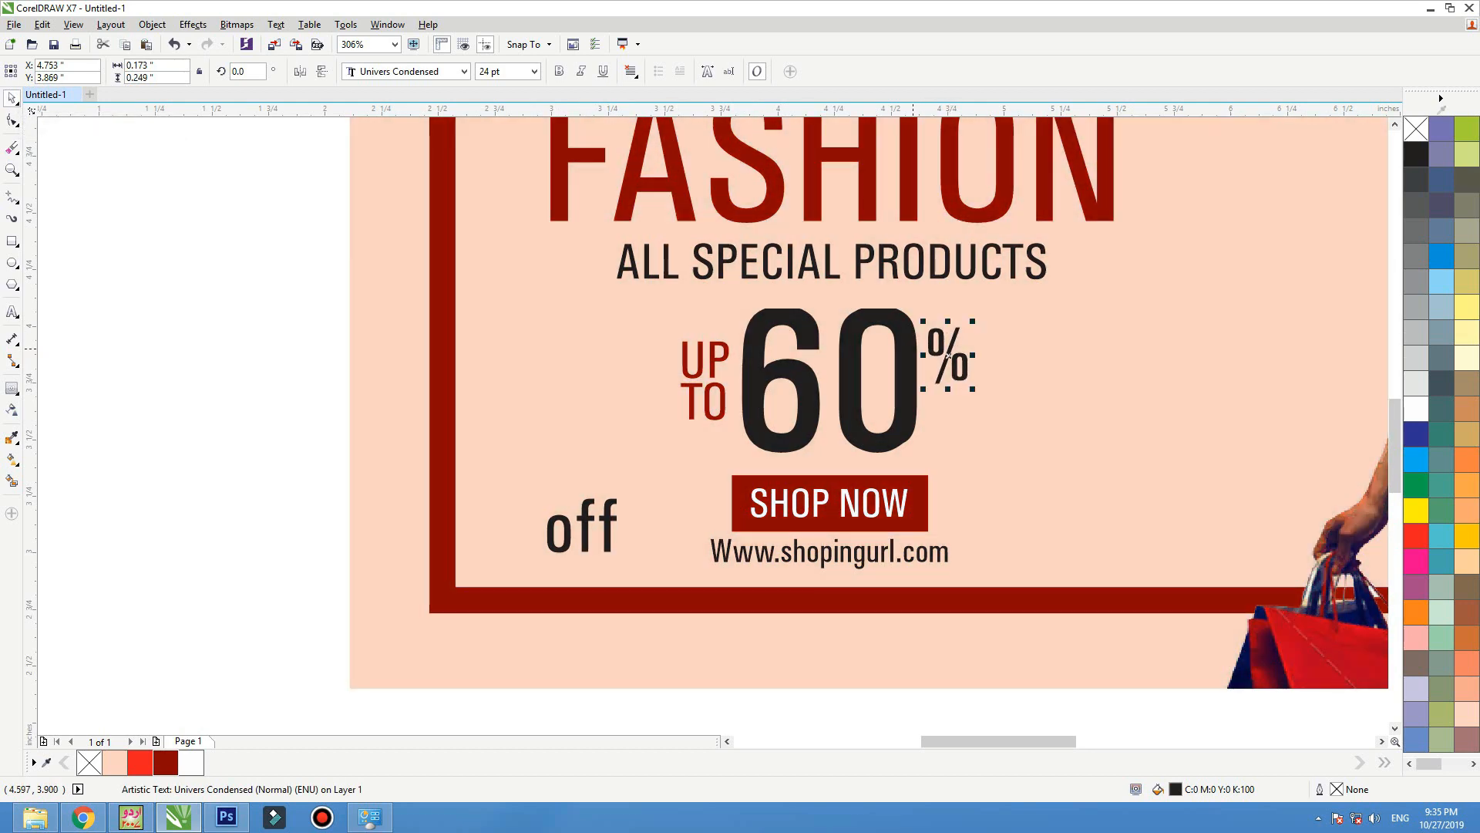
left_click(907, 370, "shift")
key("r")
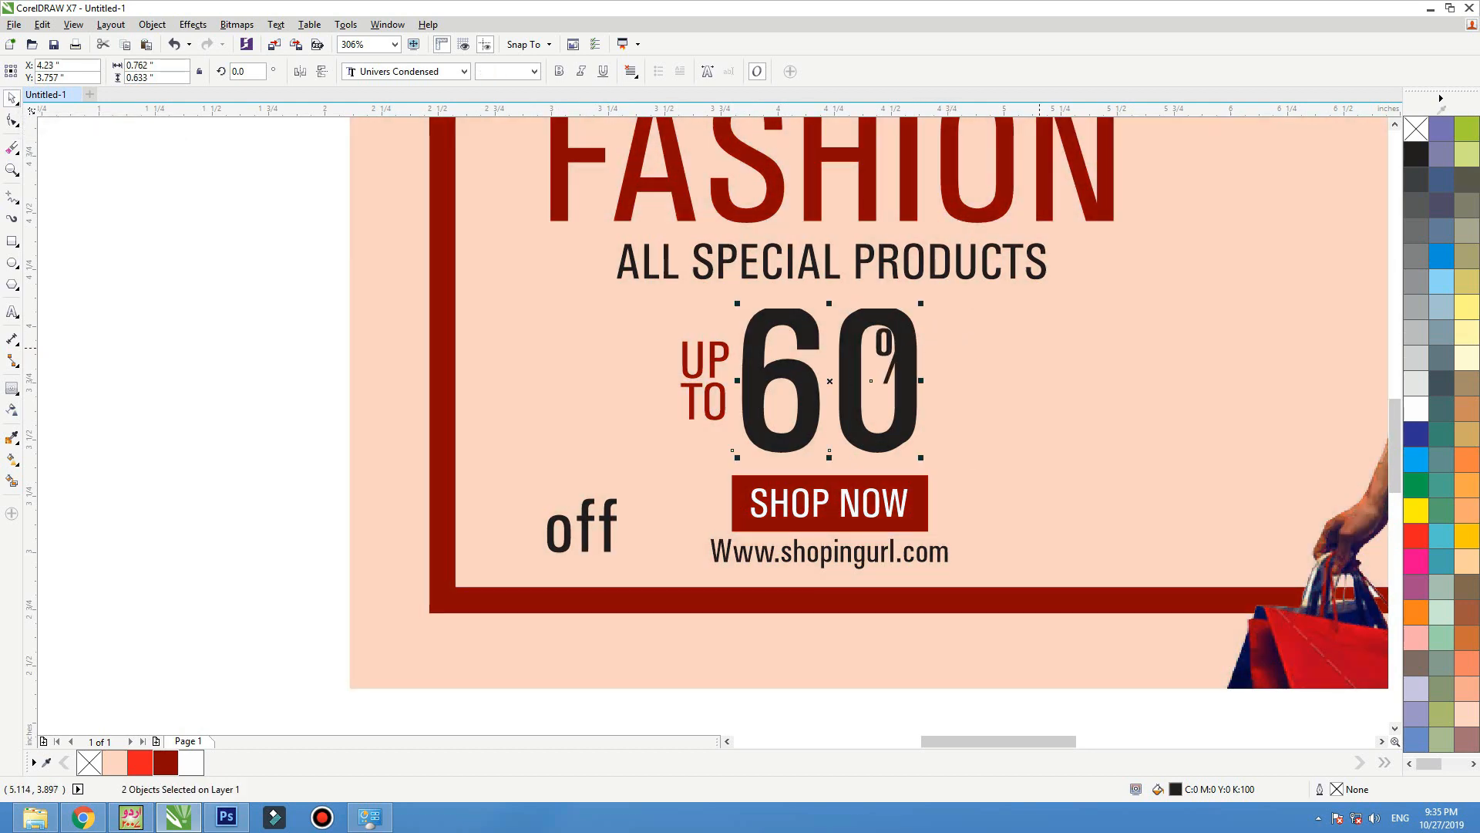
left_click(1048, 346)
key("ctrl+z")
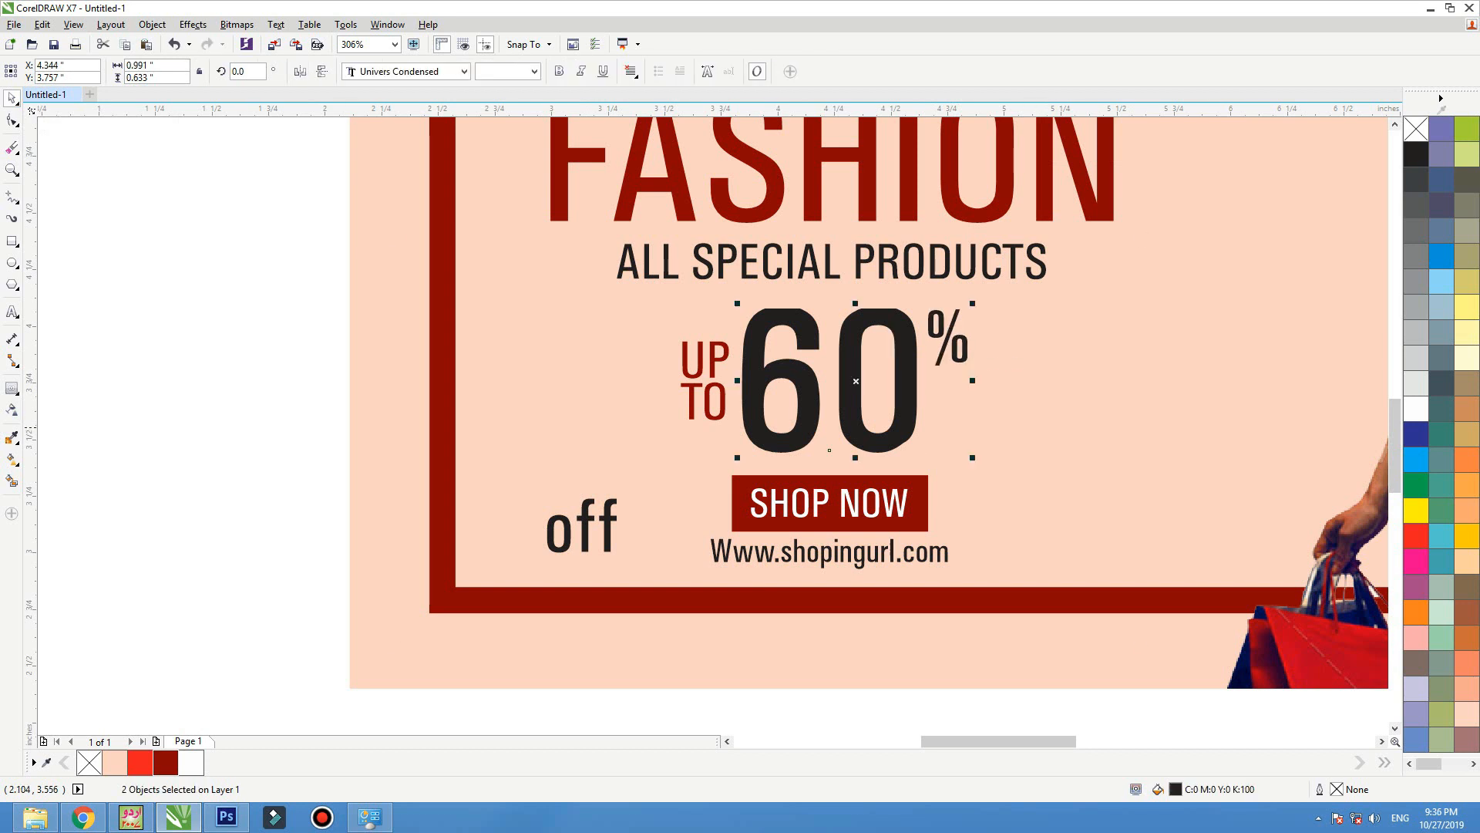
Change the off text to UPPERCASE and place it right of the 60, below the % sign.
key("Escape")
double_click(614, 514)
key("shift+F3")
key("Down")
key("Down")
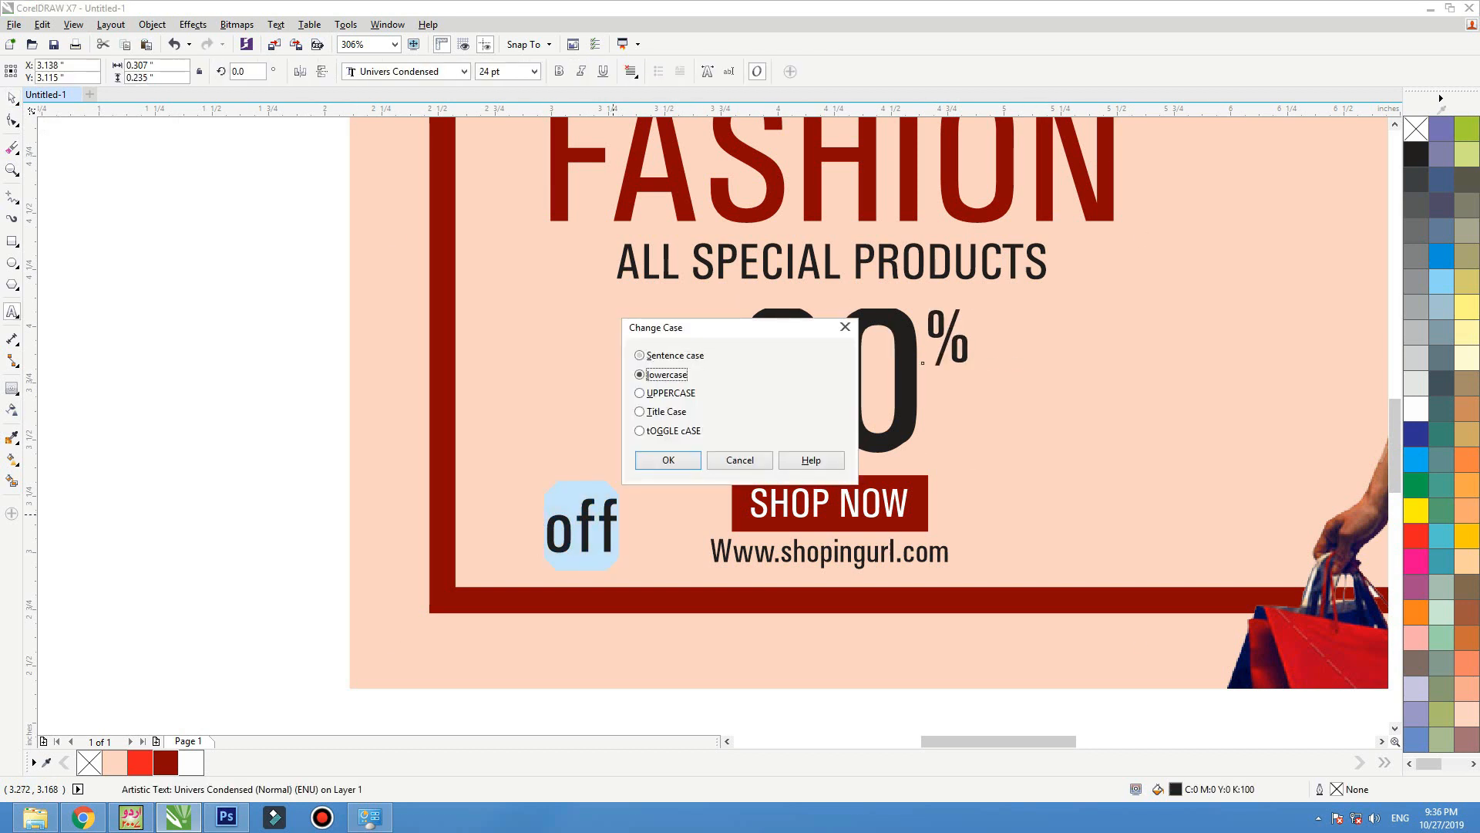
key("Return")
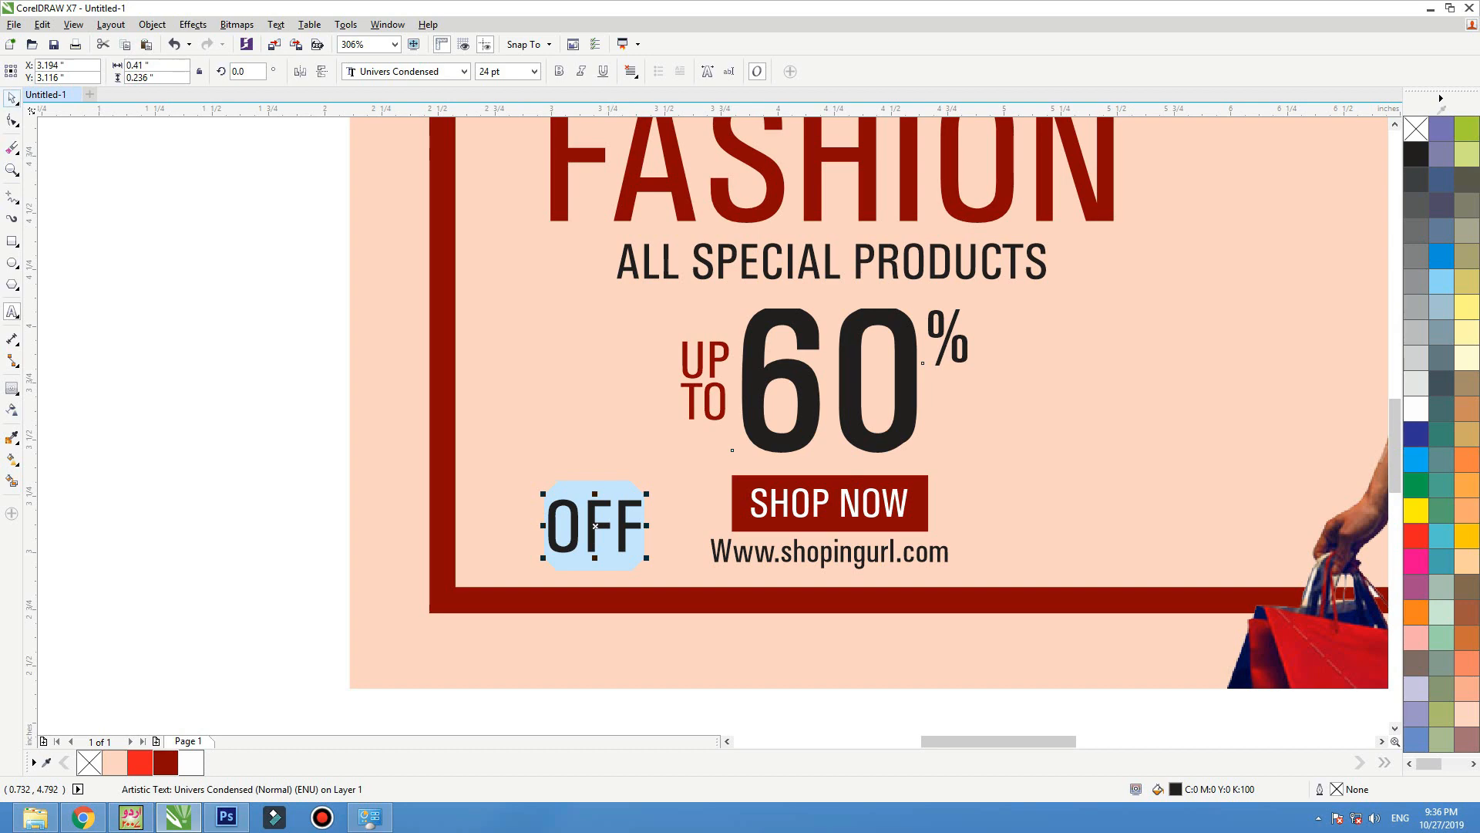
left_click_drag(595, 526, 990, 406)
Tighten the character spacing between the 6 and the 0 with the Shape tool.
left_click_drag(526, 499, 509, 506)
left_click(891, 518)
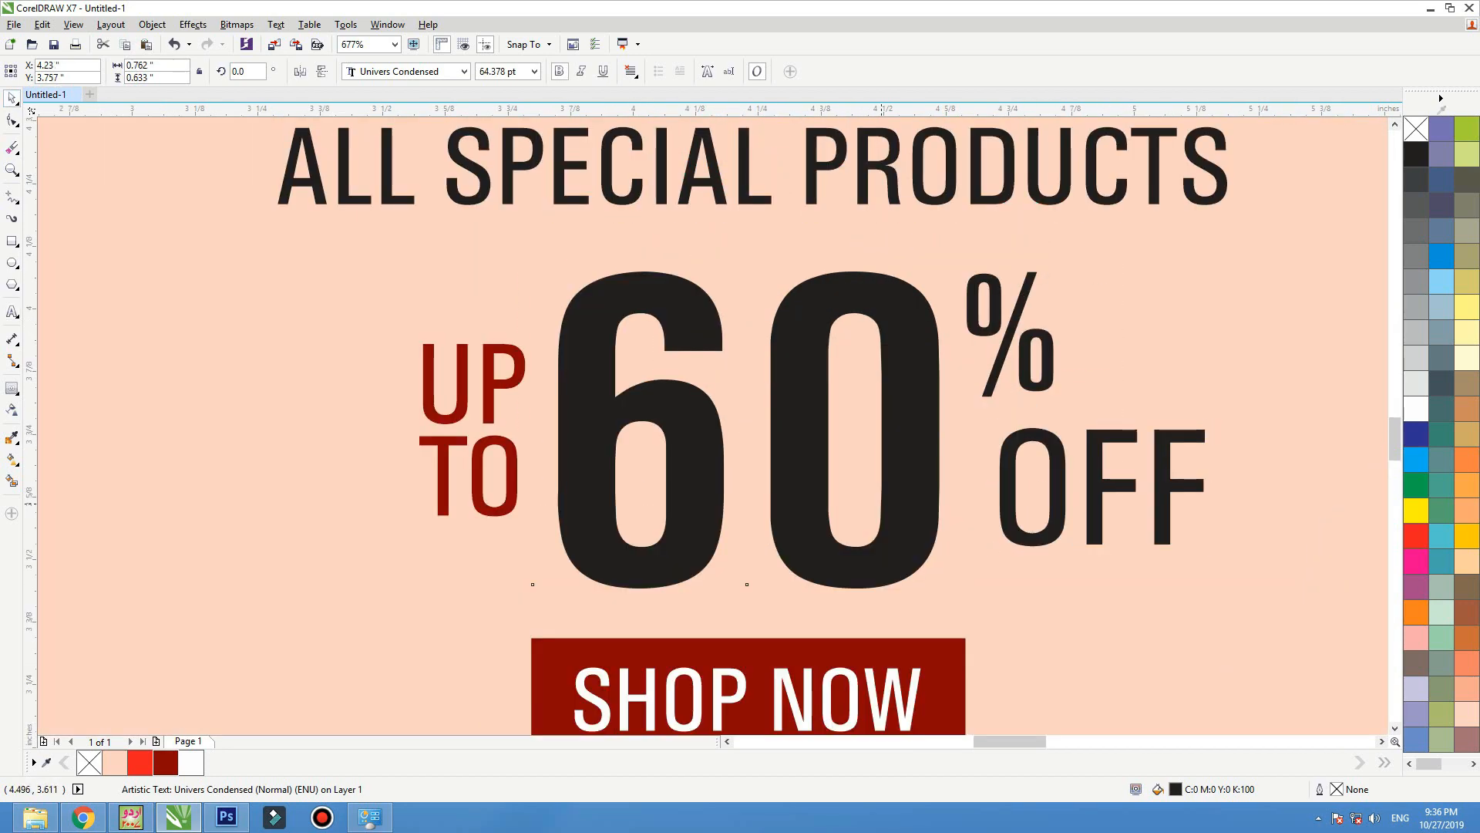
key("F10")
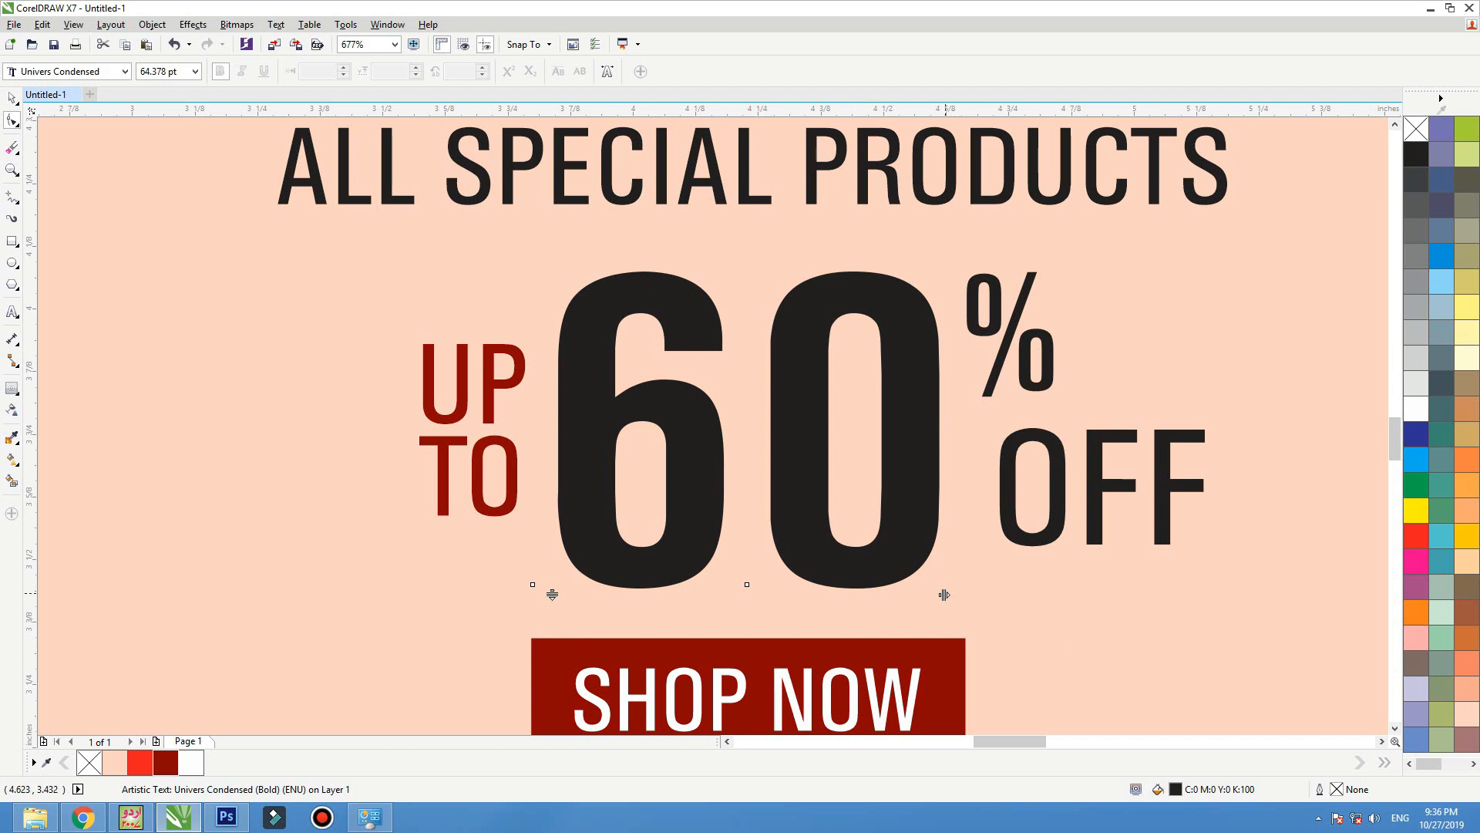
left_click_drag(945, 594, 927, 594)
key("space")
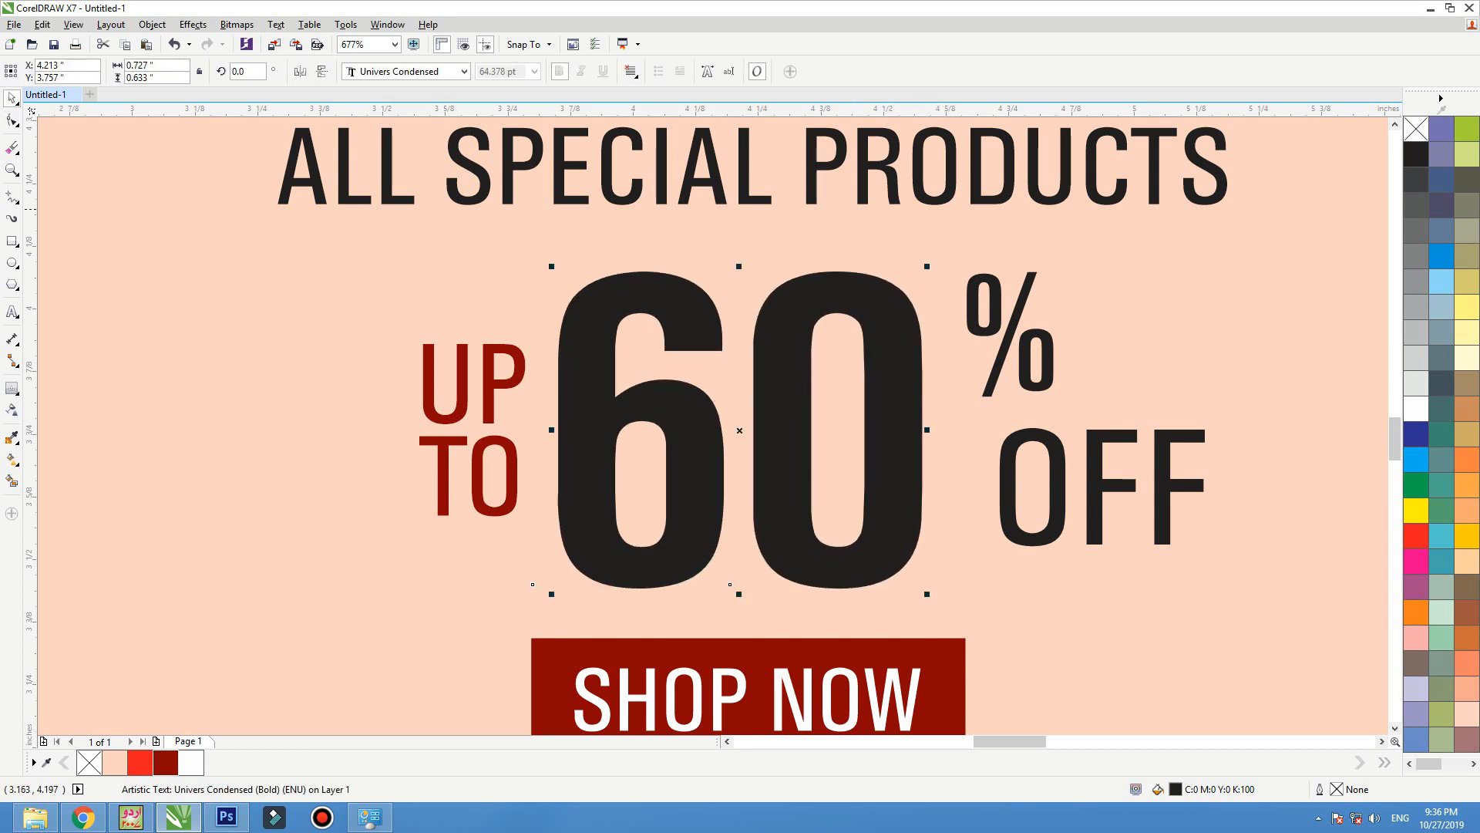
Draw a rectangle about 0.53 by 0.19 inches across the lower part of the 0 and the OFF text.
key("F6")
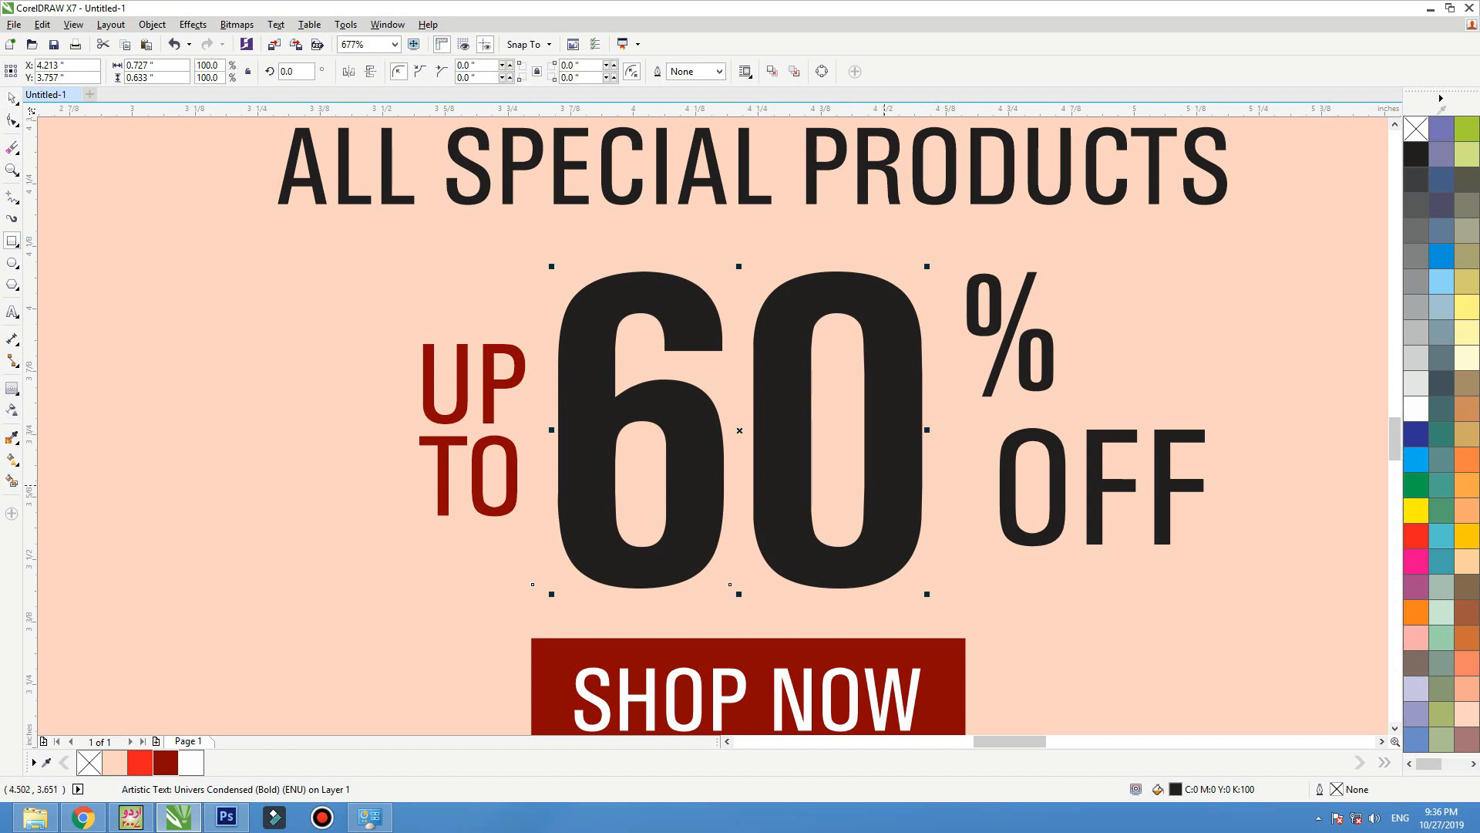
left_click_drag(810, 442, 1075, 539)
key("space")
Align the rectangle's right edge with the % sign and give it a dark red fill without outline.
left_click(1052, 366, "shift")
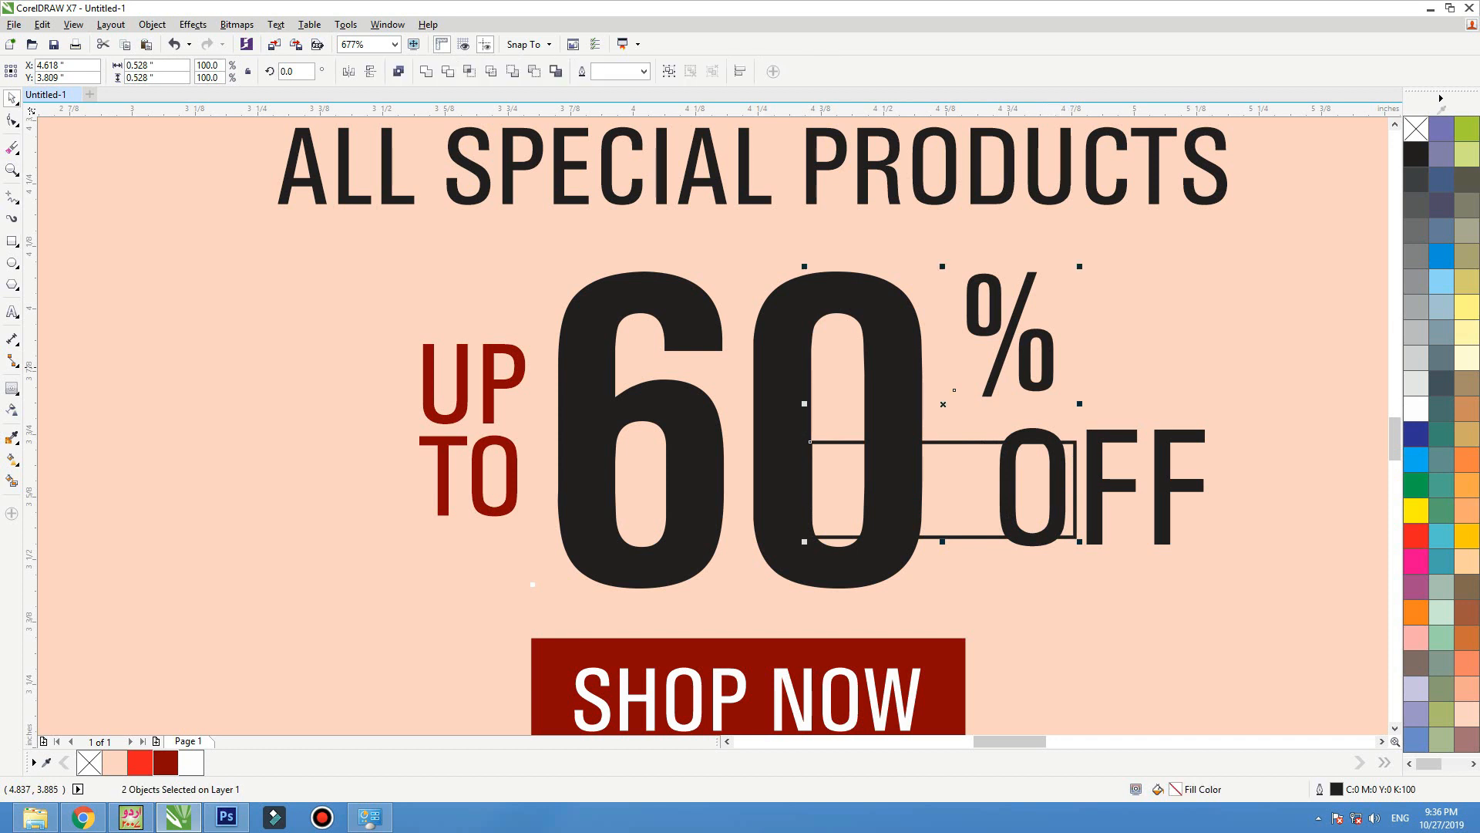
key("r")
left_click(1090, 359)
left_click(933, 442)
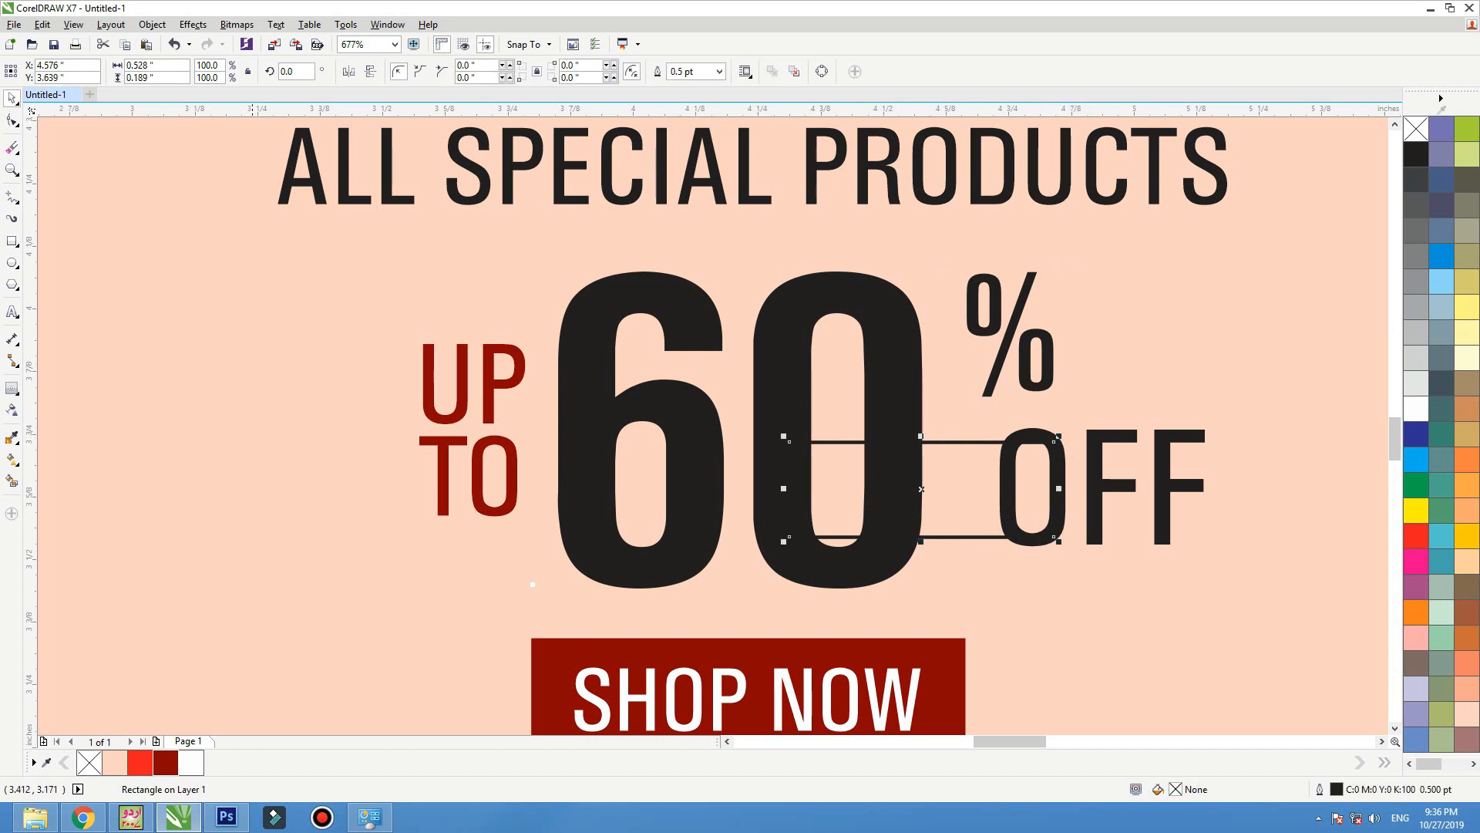
left_click(165, 761)
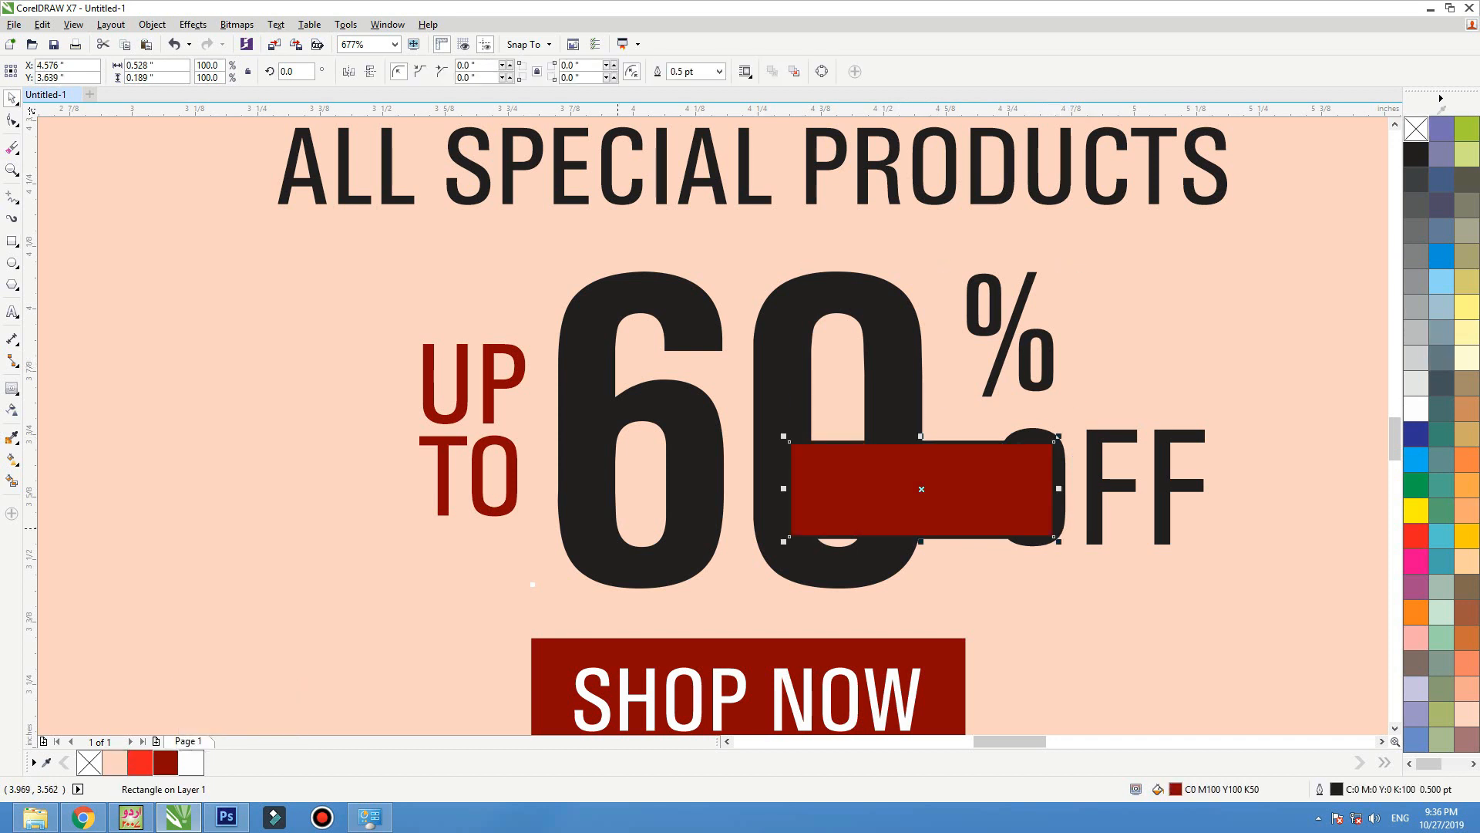
right_click(1416, 128)
Convert the dark red rectangle to curves and shift its left-side nodes to the inner left edge of the 0.
key("F10")
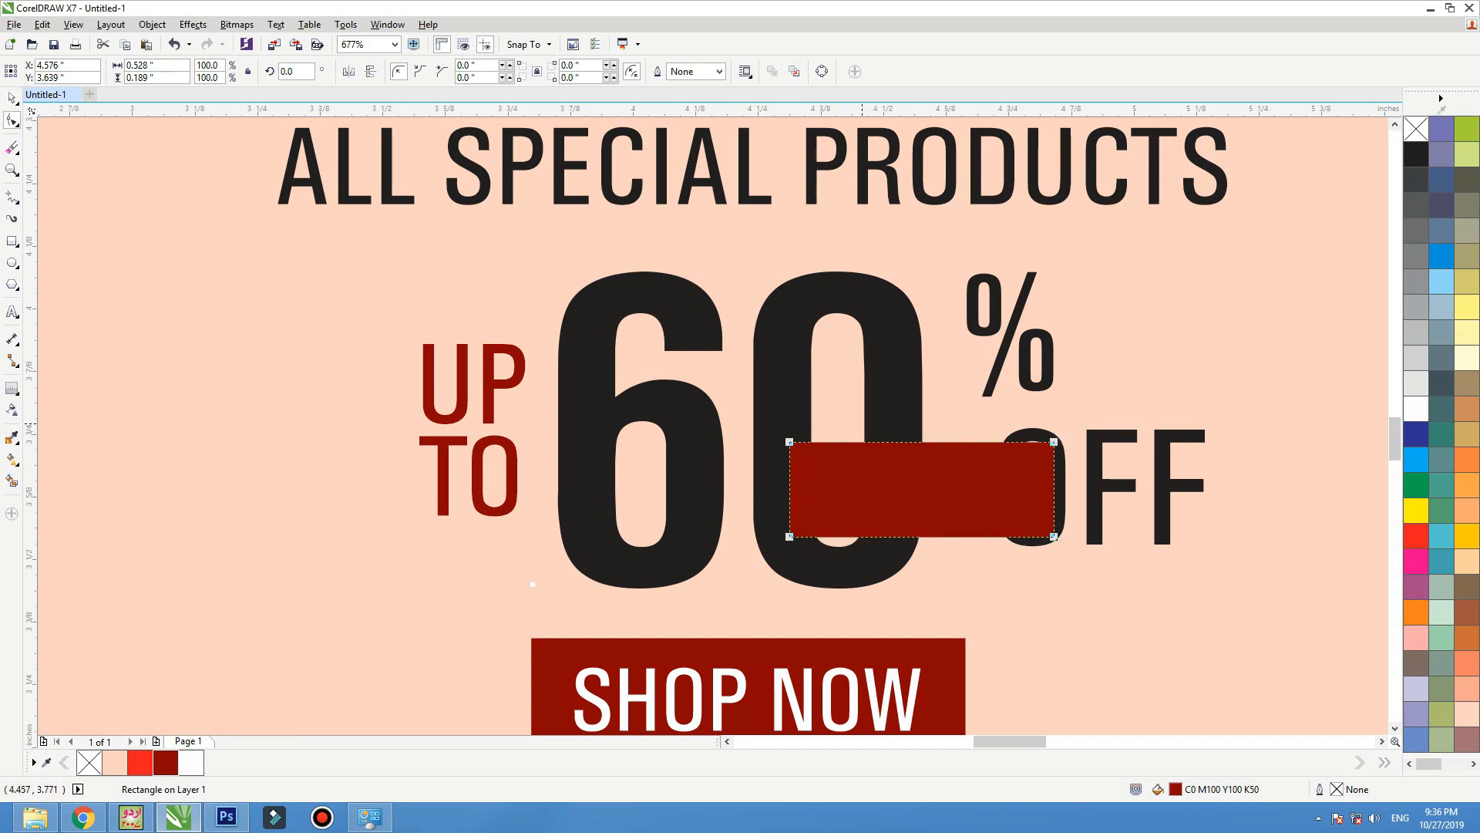
key("F2")
left_click_drag(907, 394, 543, 660)
key("ctrl+q")
left_click_drag(1007, 195, 785, 489)
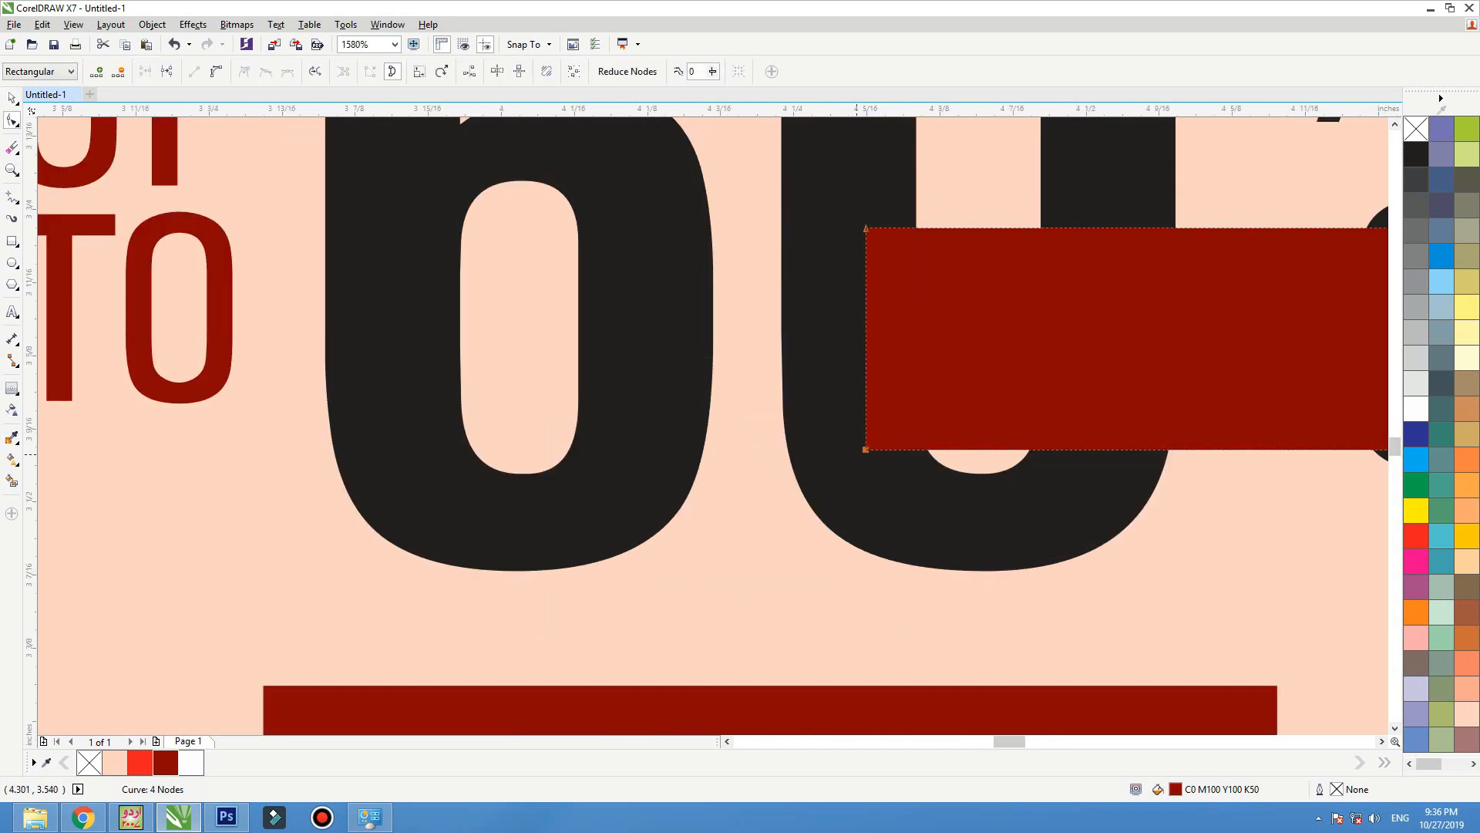
left_click_drag(866, 450, 895, 500)
Nudge the 60 slightly down to a Y position of 3.736 inches.
key("space")
left_click(859, 481)
scroll(858, 480, "down", 1)
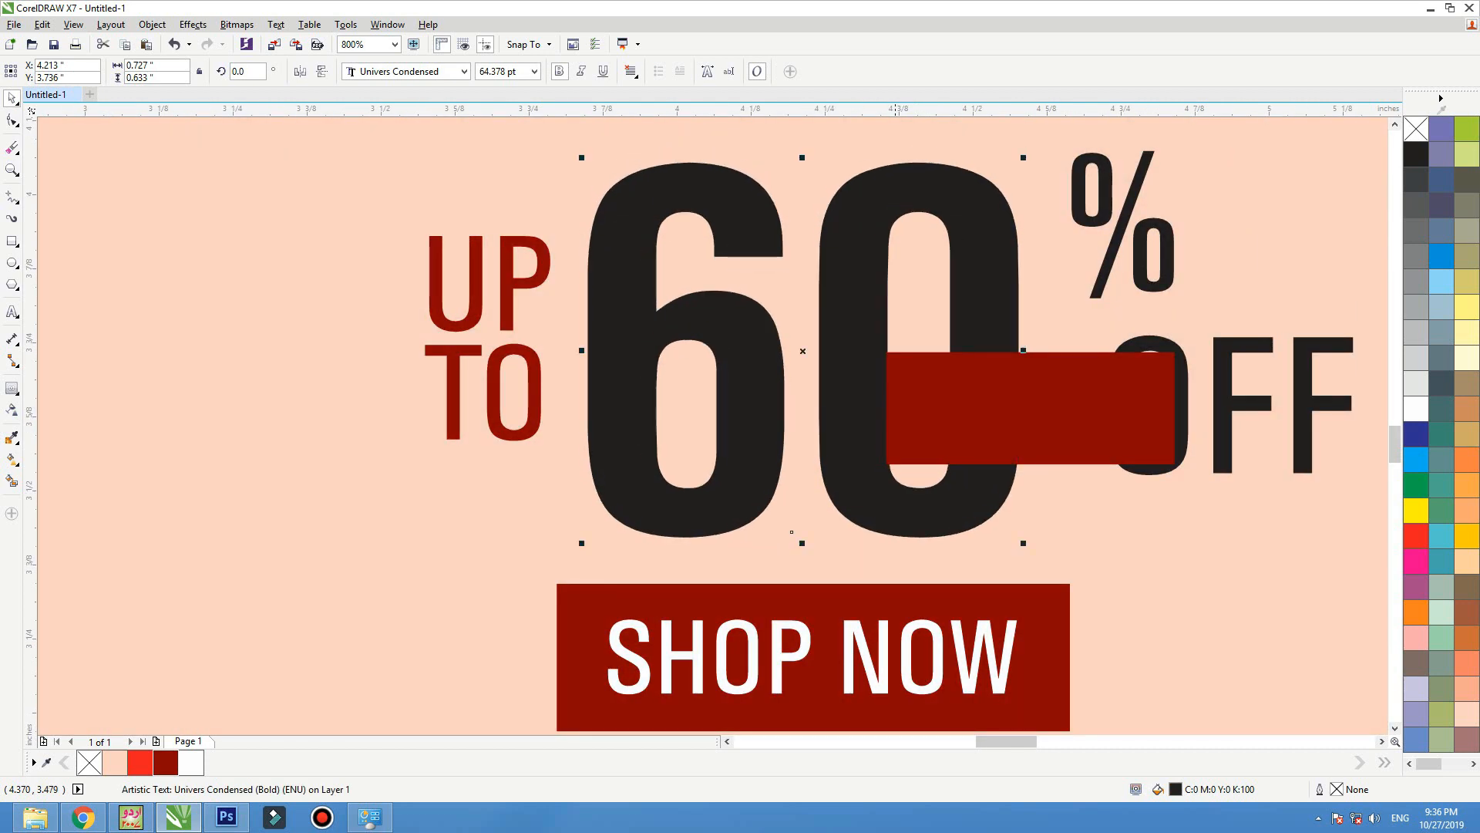
Examine up close how the rectangle's left-side nodes line up with the inner edge of the 0.
left_click(933, 420)
key("F2")
left_click_drag(941, 292, 786, 508)
key("F10")
left_click_drag(798, 214, 749, 621)
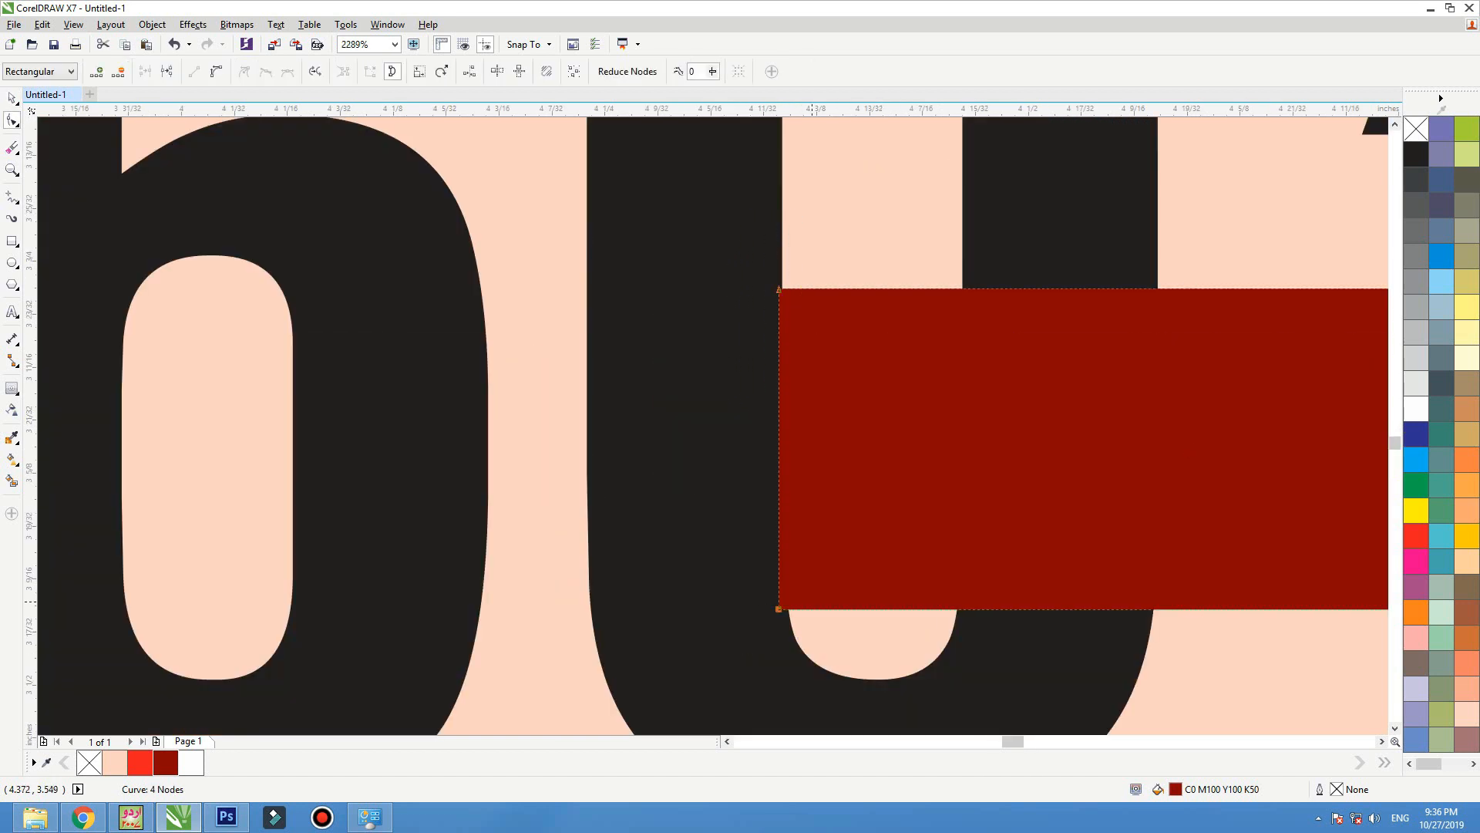
left_click_drag(803, 578, 615, 643)
scroll(989, 435, "down", 5)
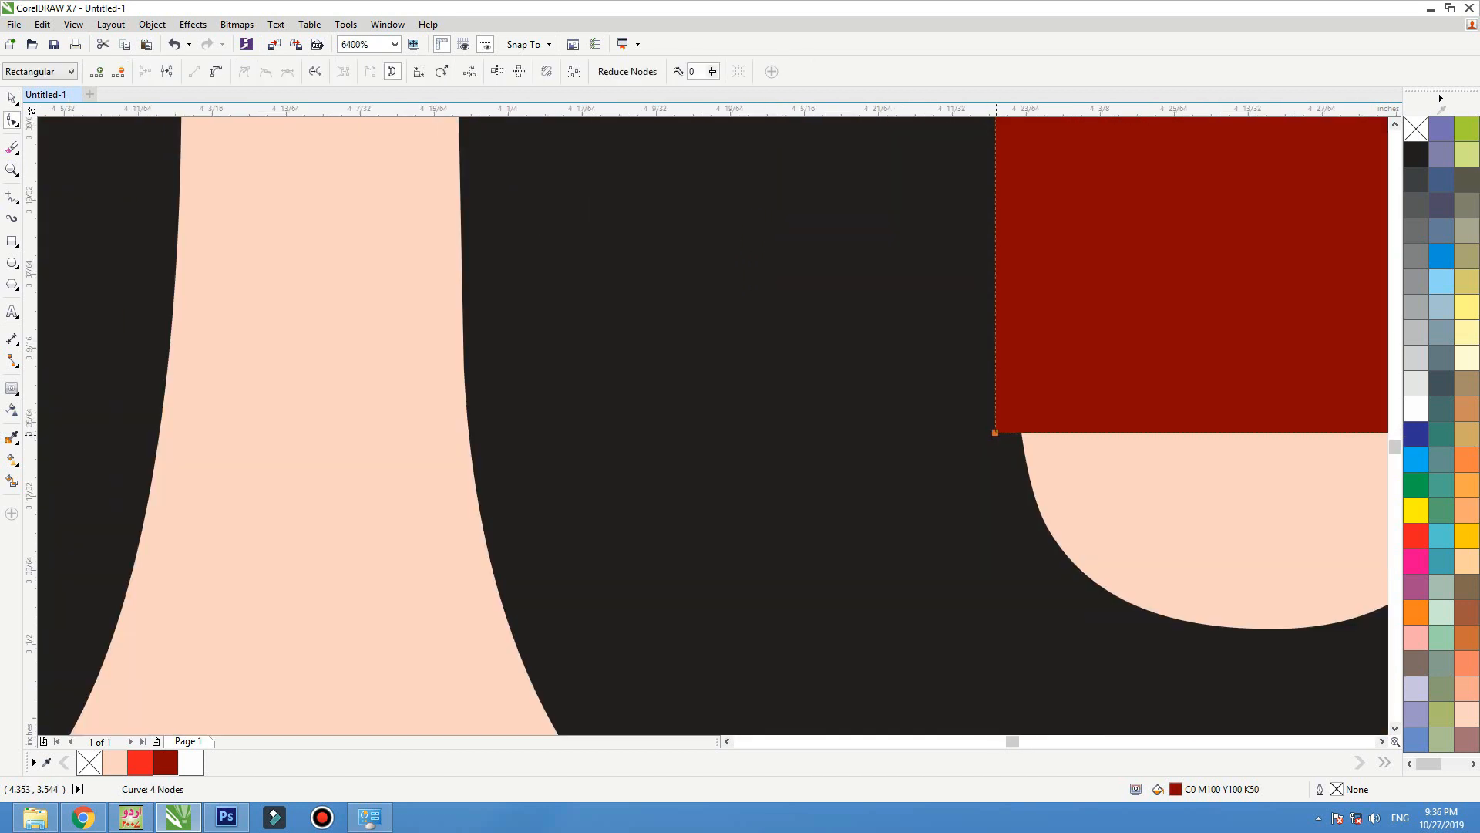
key("space")
left_click(988, 455)
key("F2")
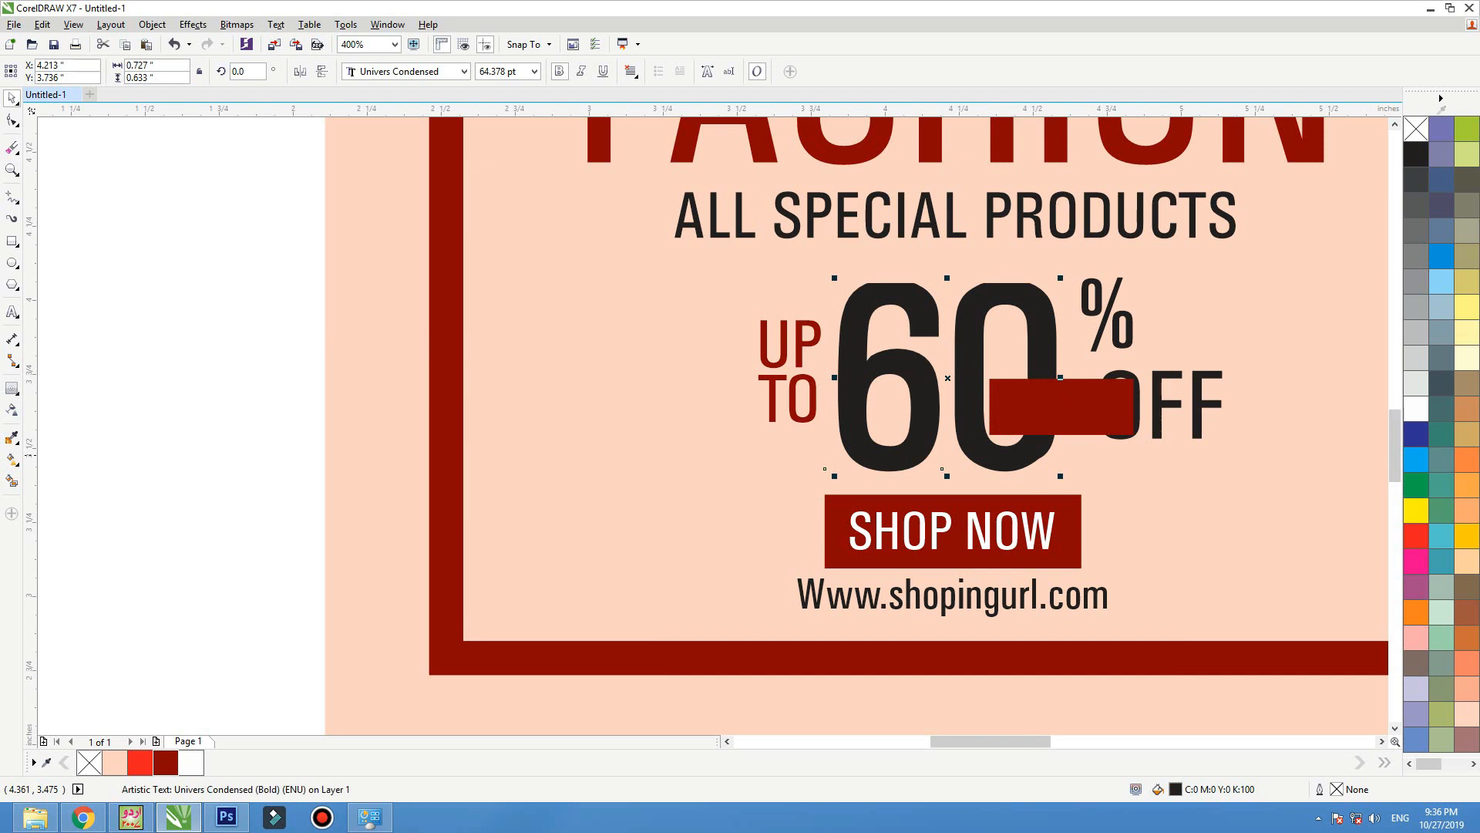
left_click_drag(891, 366, 1149, 502)
left_click(764, 364)
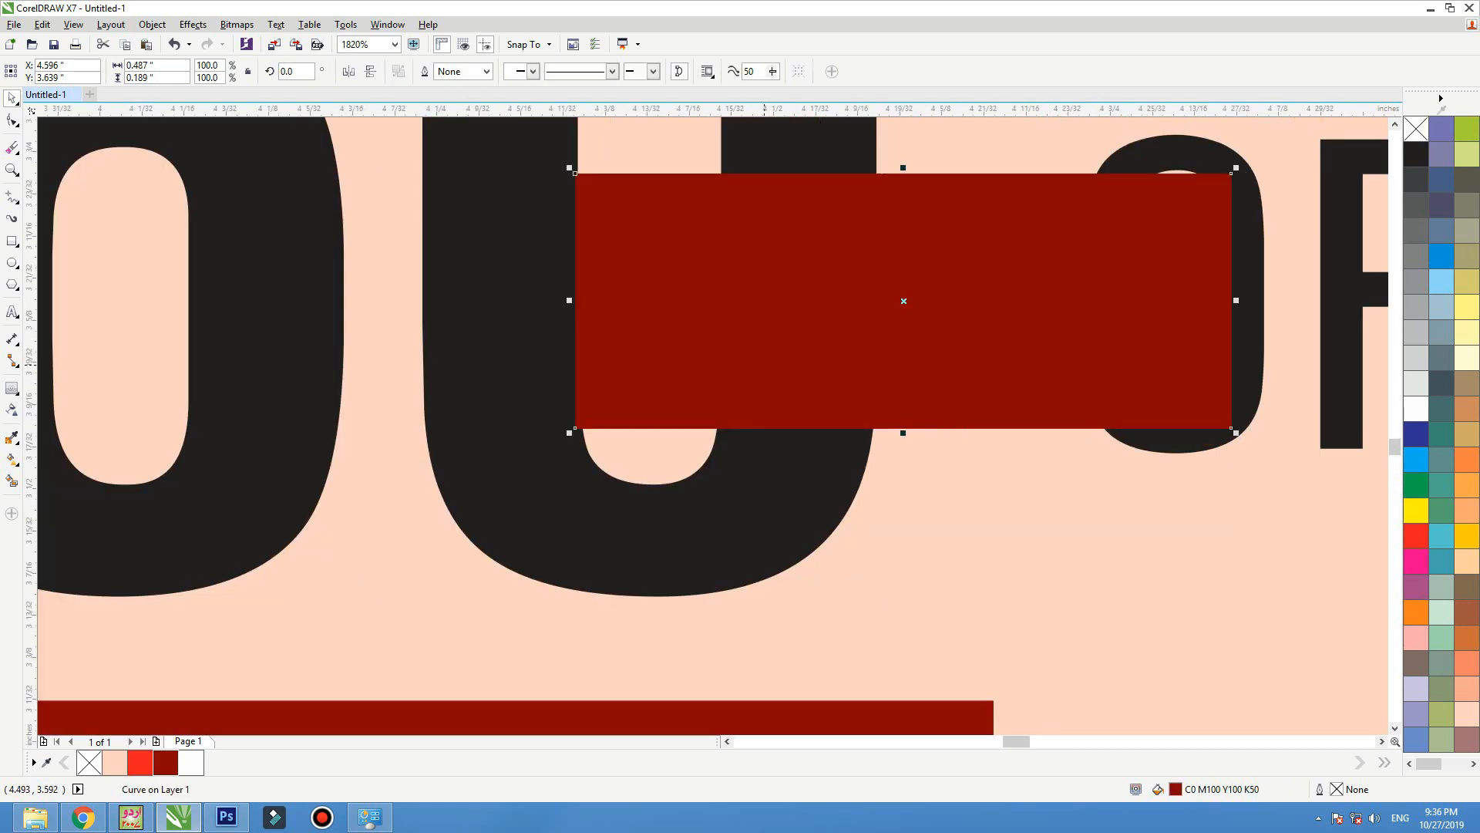
Bring the OFF text in front of the dark red rectangle and scale it down to about 15 pt.
scroll(765, 378, "down", 1)
left_click(1037, 318)
key("shift+Page_Up")
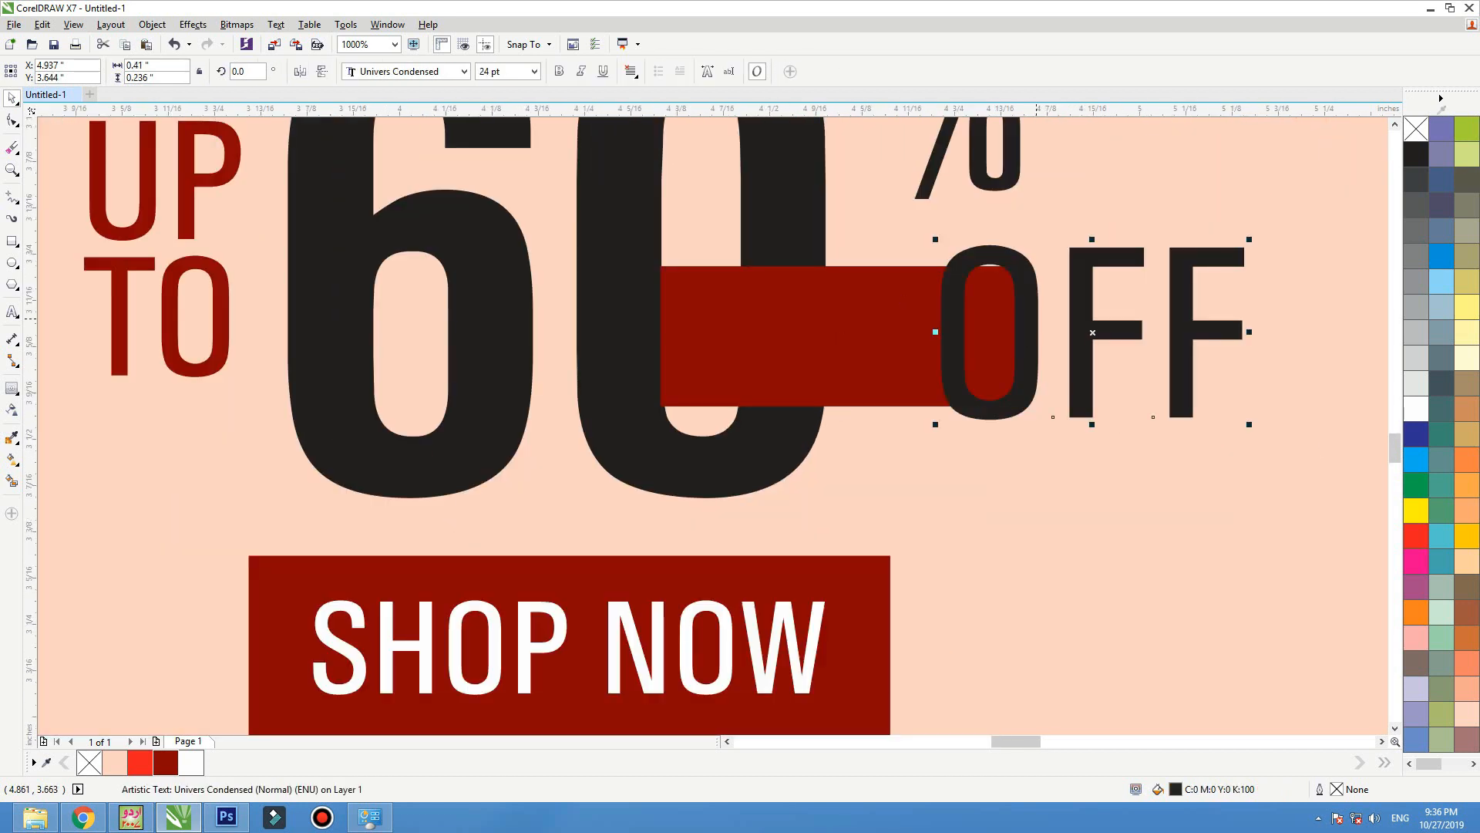
left_click_drag(1252, 239, 1137, 306)
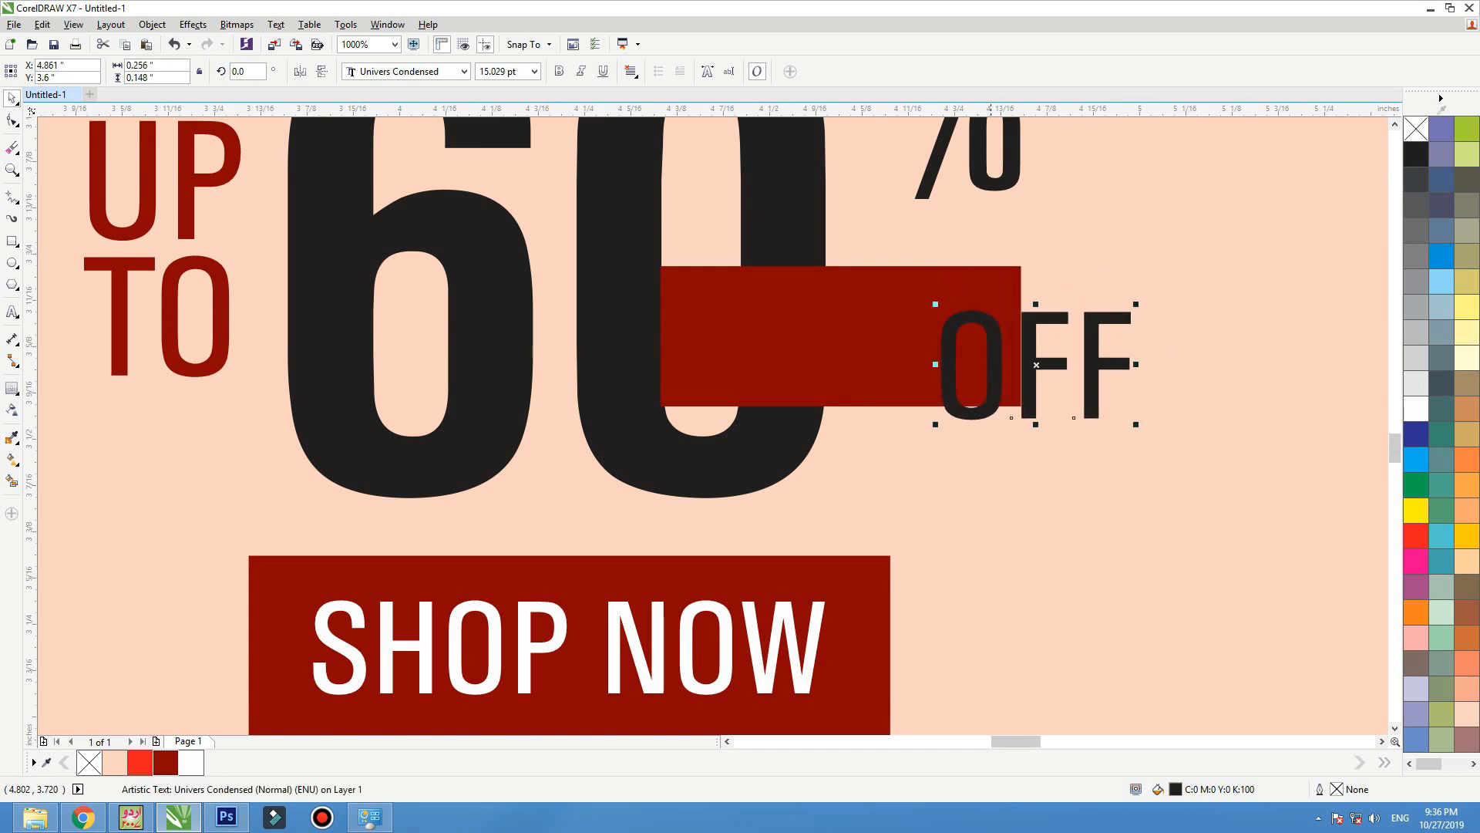
Centre the OFF text horizontally and vertically in the dark red rectangle and colour it white.
left_click(910, 331, "shift")
key("c")
key("e")
left_click(1117, 347)
left_click(898, 320)
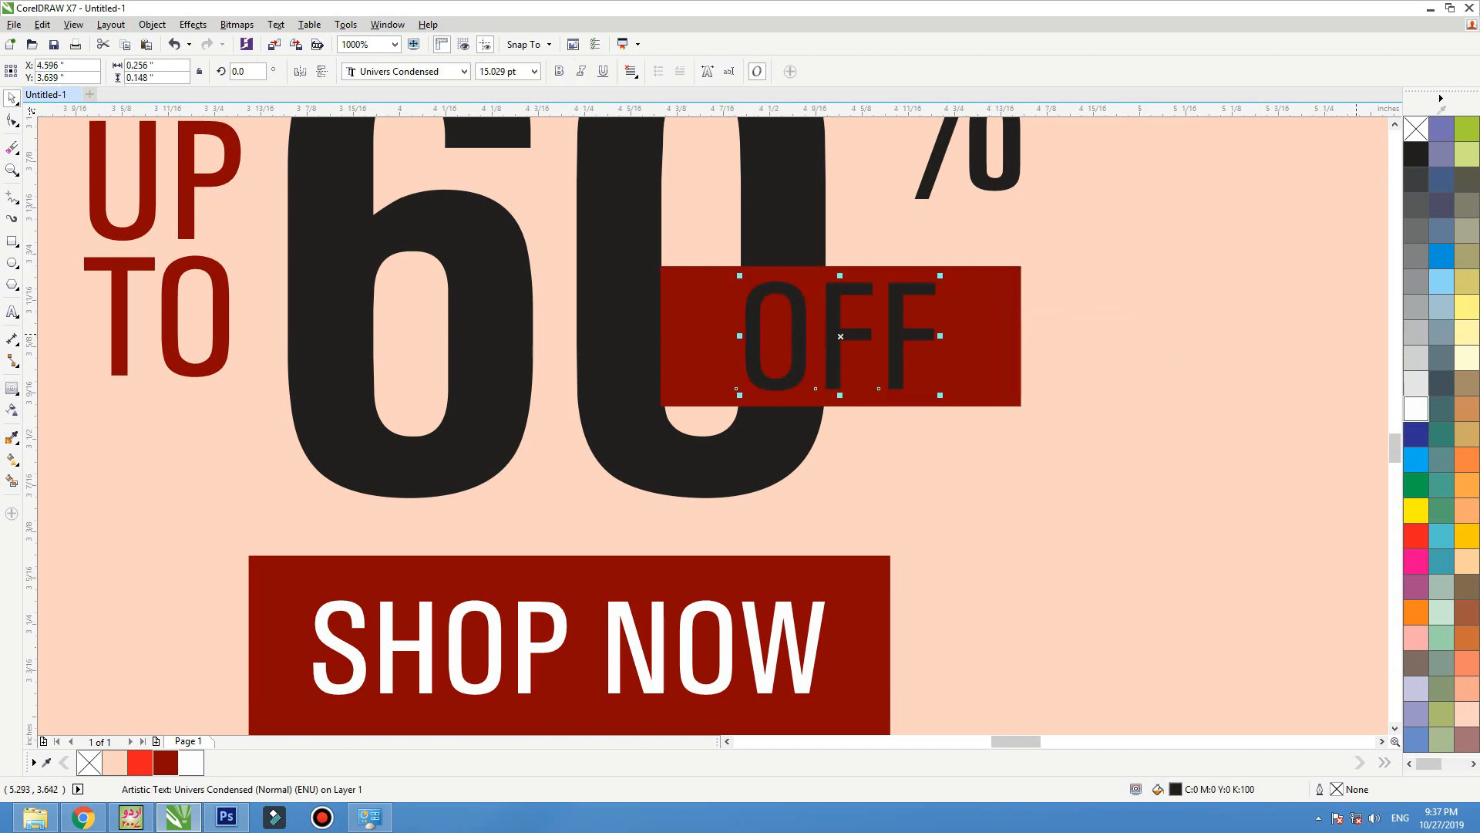
left_click(1416, 409)
Move the % sign slightly down and closer to the 60.
scroll(918, 387, "down", 1)
left_click_drag(948, 269, 943, 290)
scroll(832, 273, "down", 1)
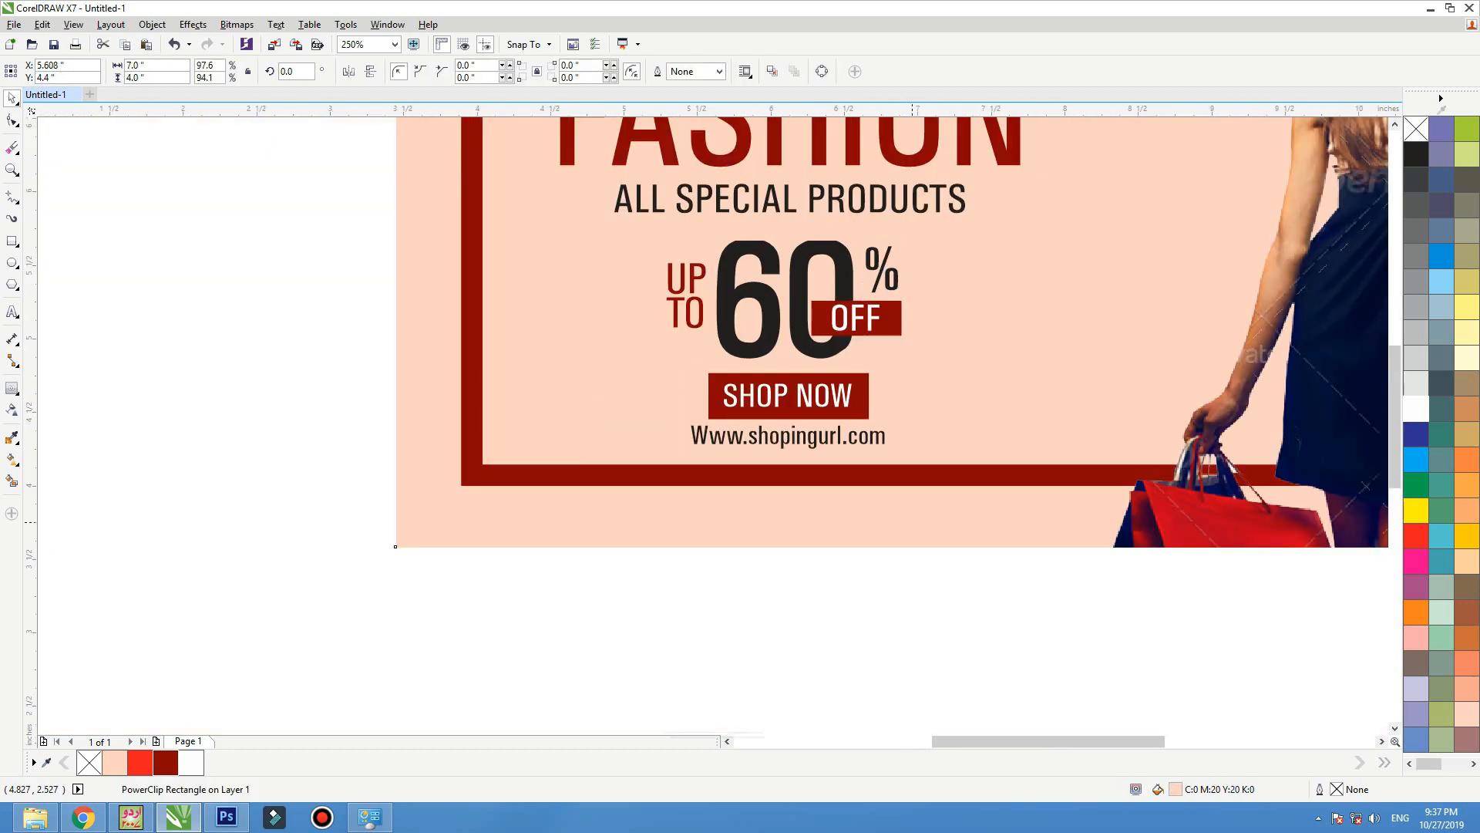
Stretch the 60 slightly taller, both upward and downward, keeping its width.
key("shift+F2")
left_click(521, 500)
scroll(521, 509, "up", 2)
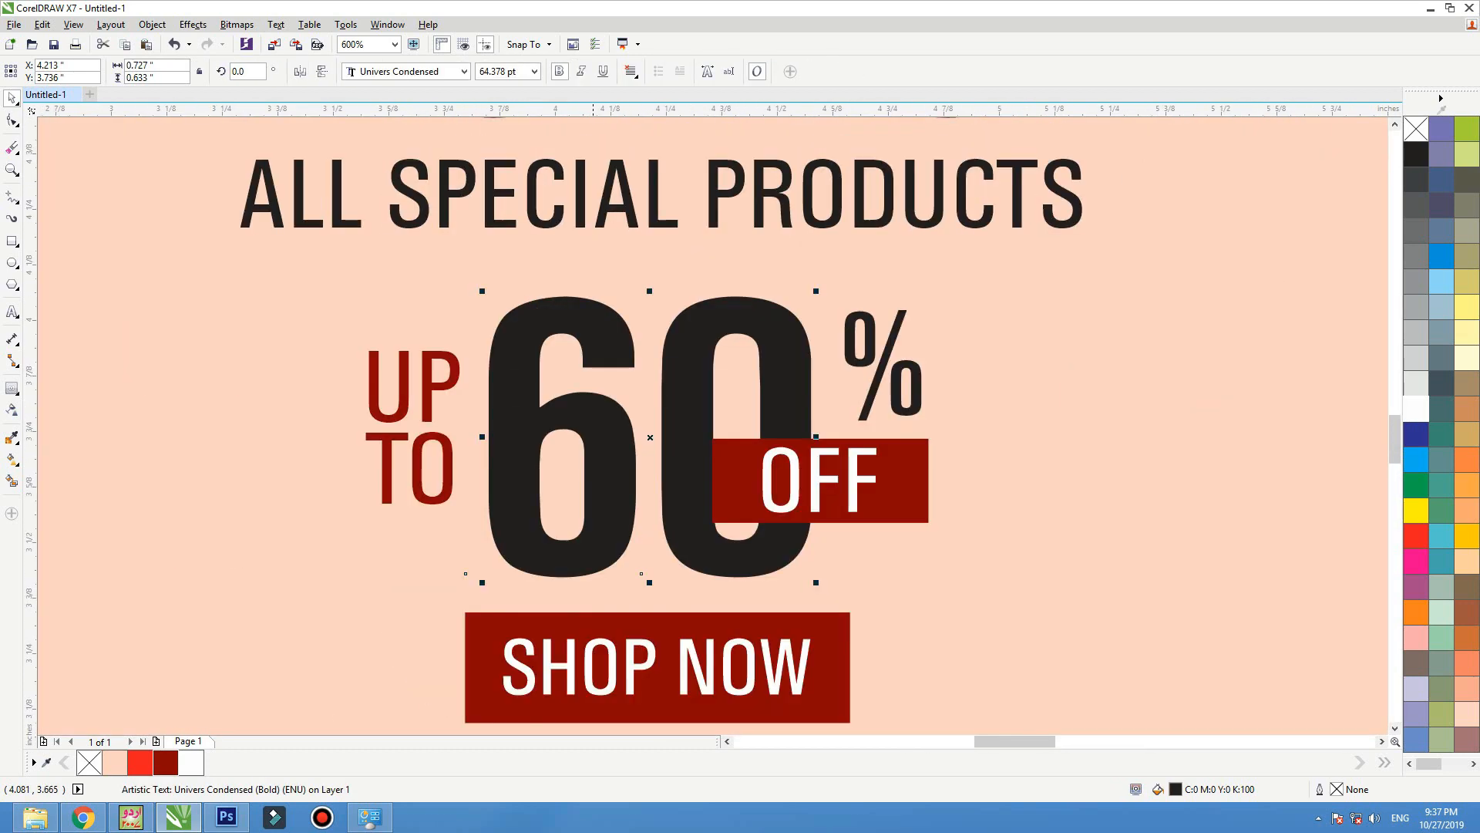
scroll(605, 486, "down", 1)
left_click_drag(625, 390, 625, 377)
left_click_drag(631, 447, 631, 451)
Reduce the height of the rectangle behind OFF about its centre to about 0.171 inches.
left_click_drag(812, 446, 501, 520)
left_click(738, 452)
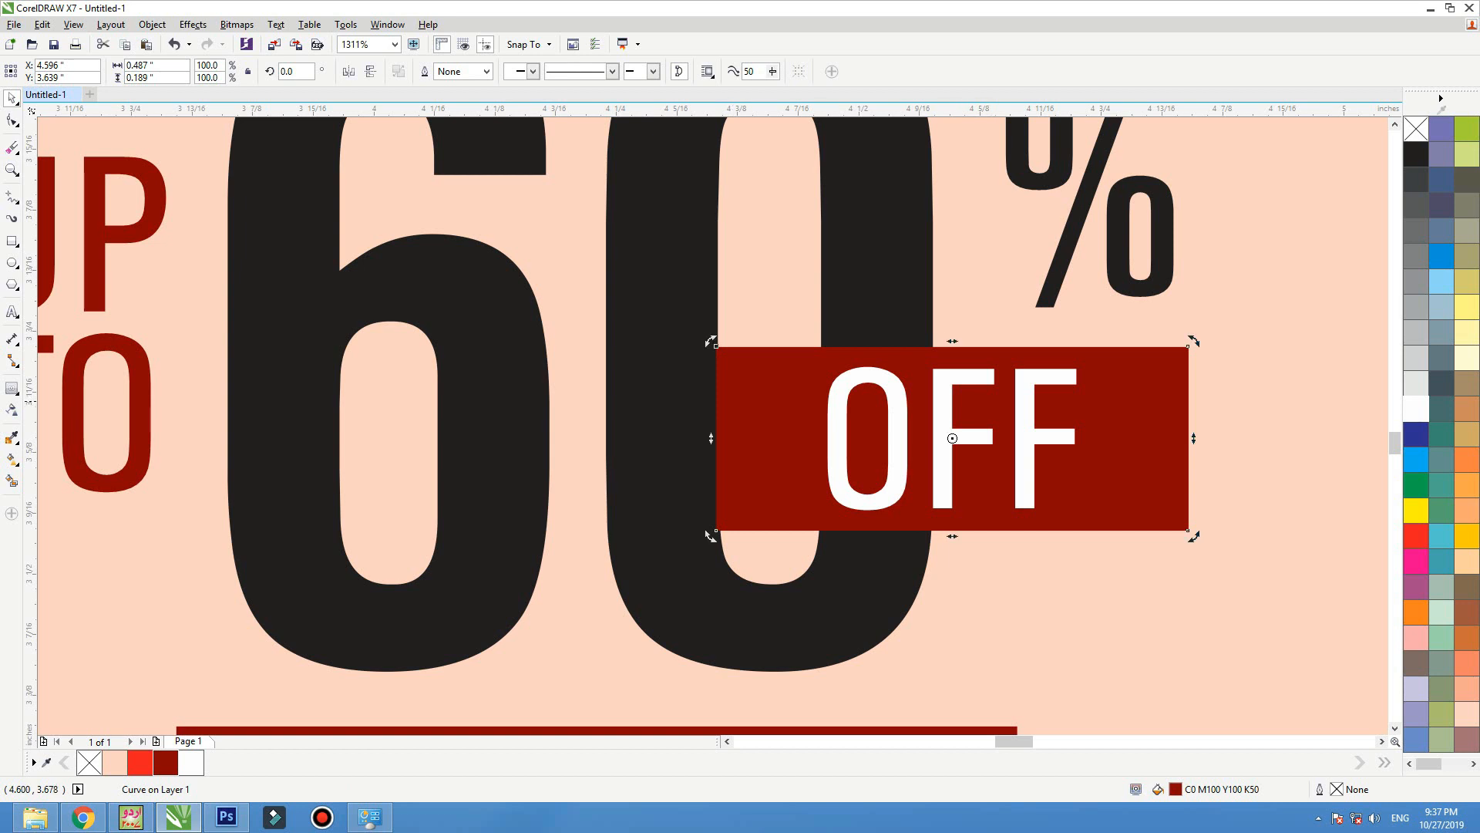
left_click(938, 529)
left_click_drag(952, 535, 953, 526)
Nudge the OFF text and its rectangle together slightly right to meet the inner edge of the 0.
left_click(952, 438, "shift")
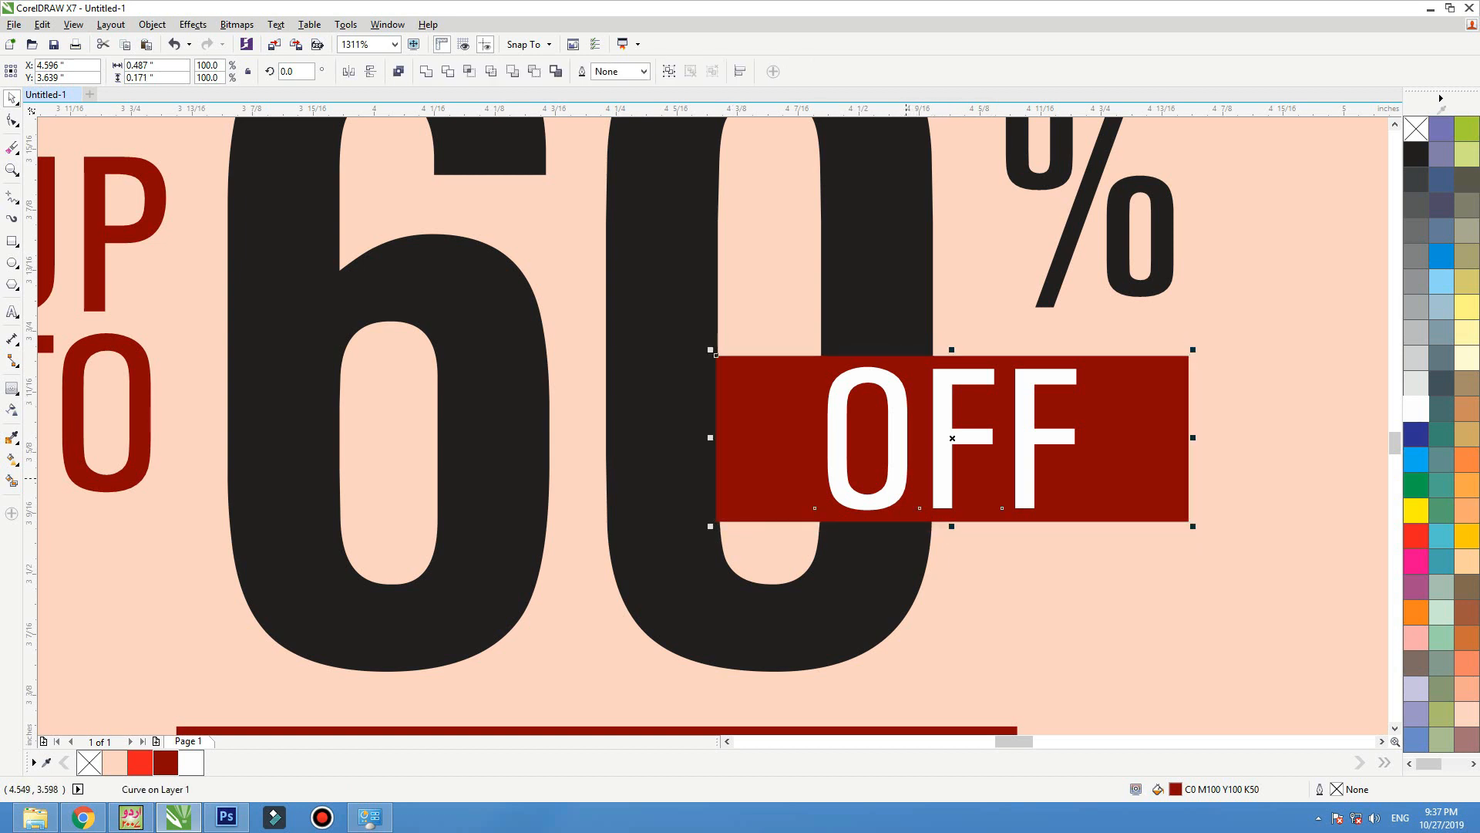
scroll(717, 354, "up", 3)
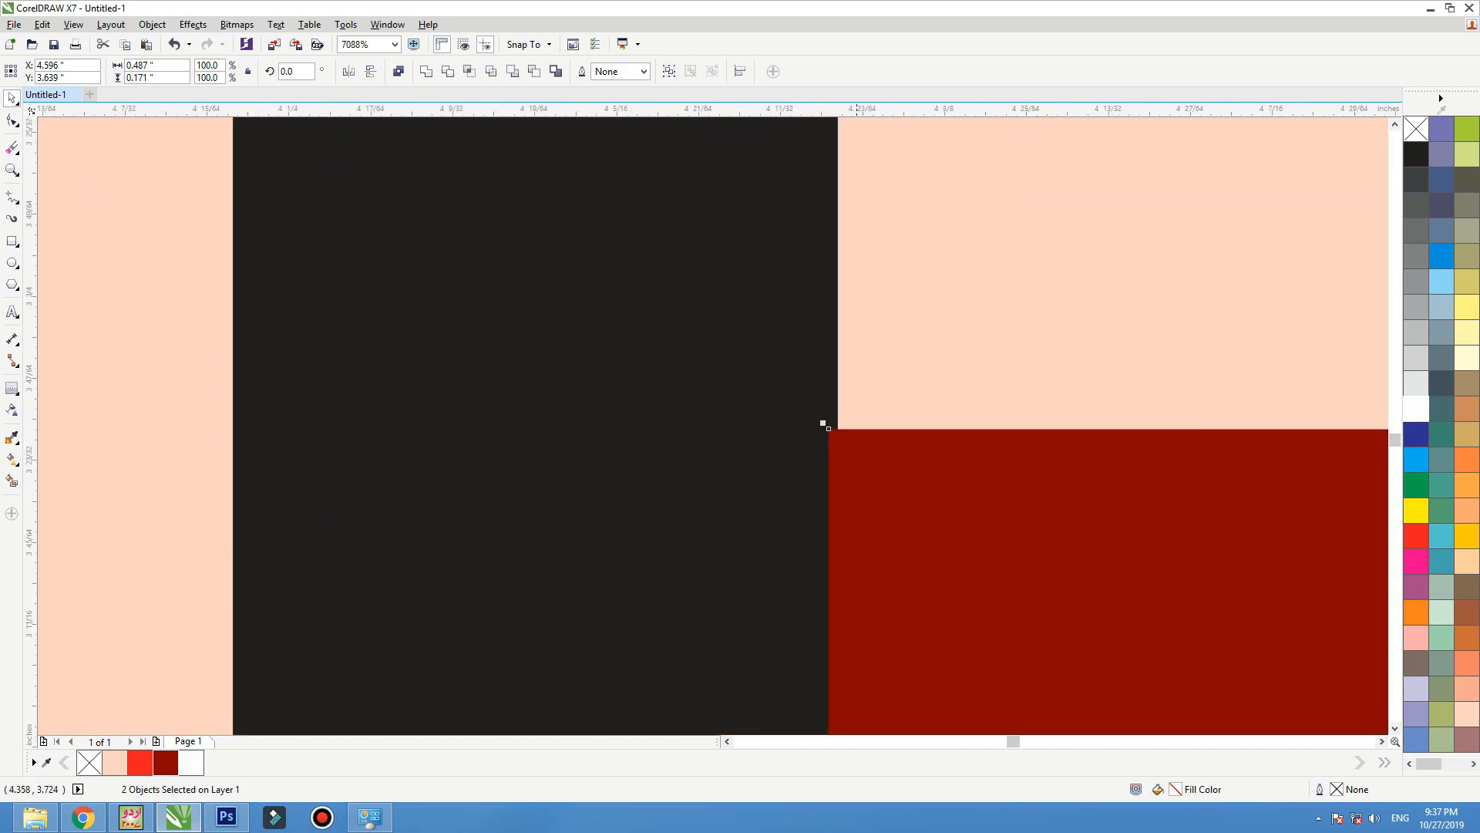
scroll(834, 426, "down", 6)
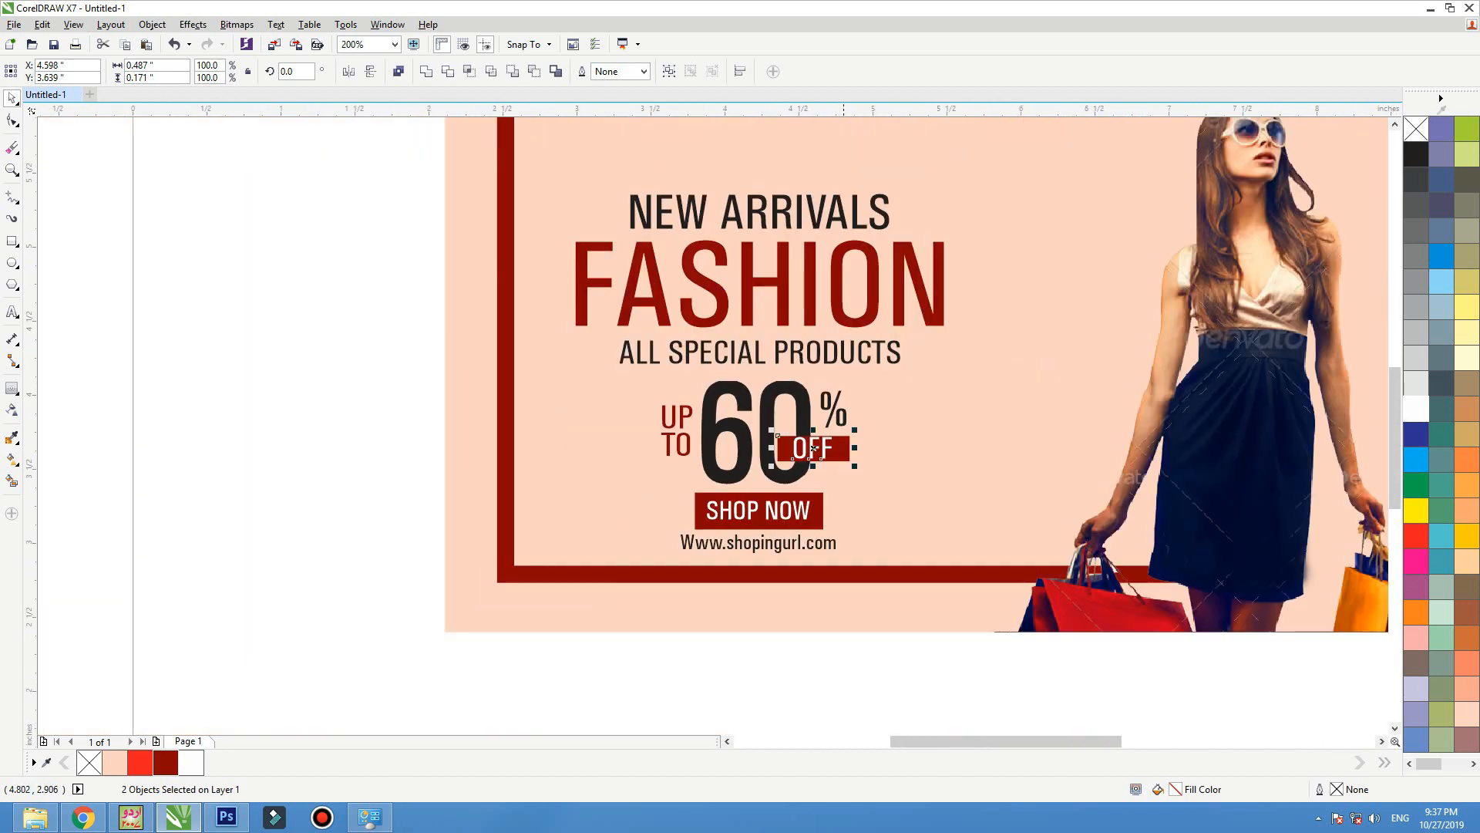
Review the whole banner composition, including the frame, model photo and offer text.
left_click(843, 557)
key("shift+F2")
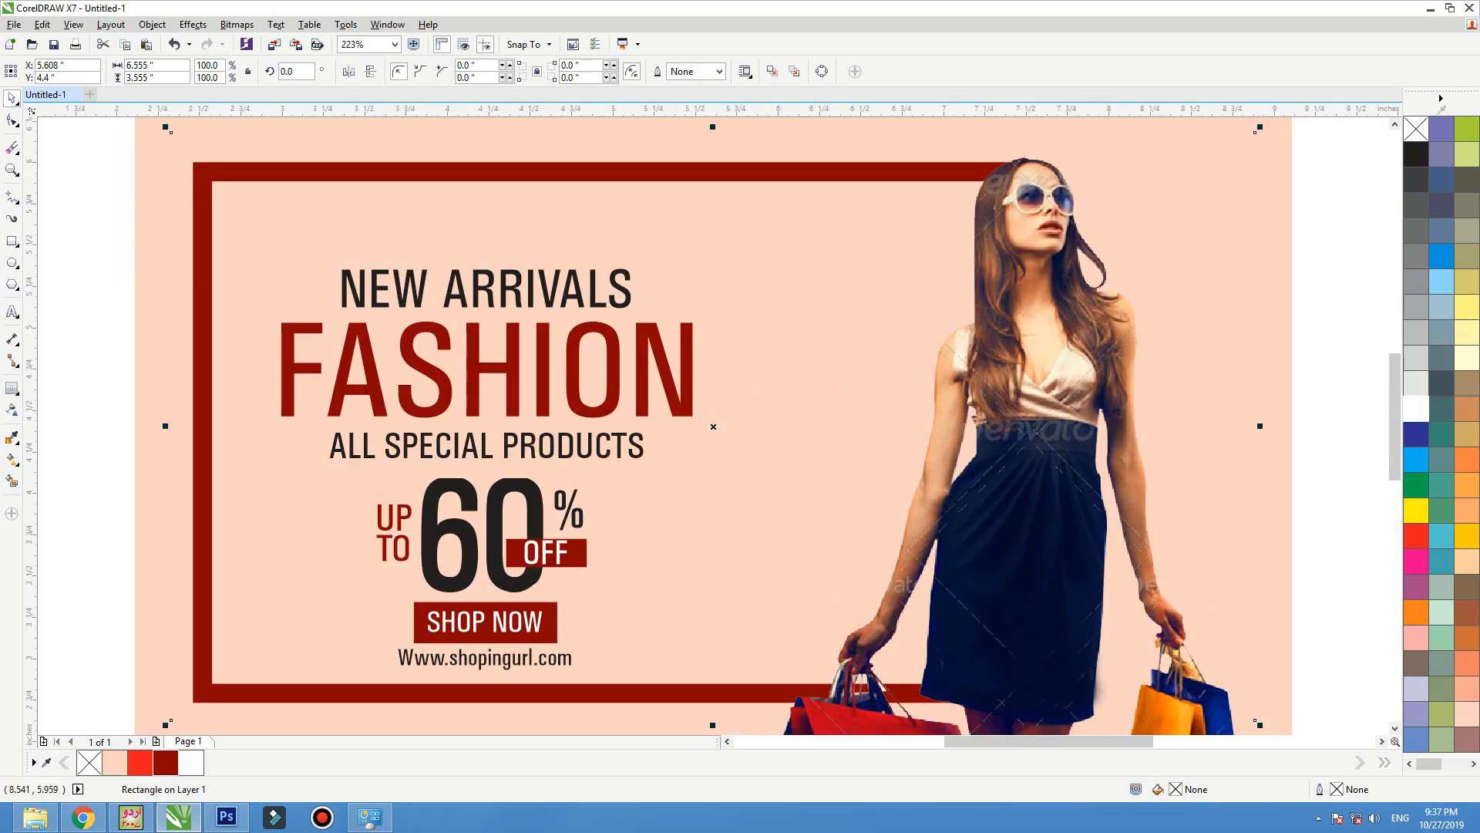
left_click(96, 289)
scroll(494, 328, "down", 2)
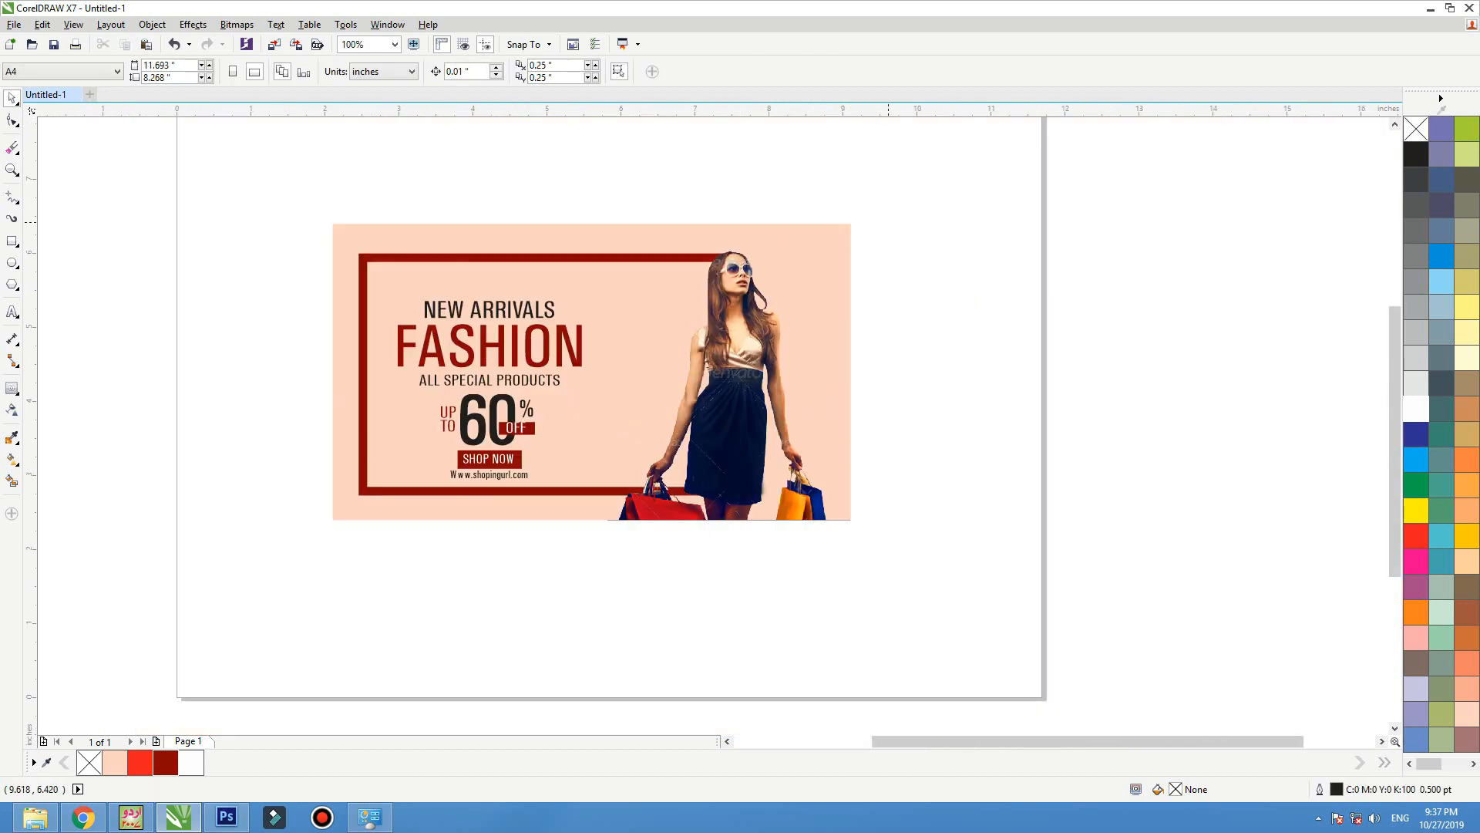
left_click(696, 243)
key("shift+F2")
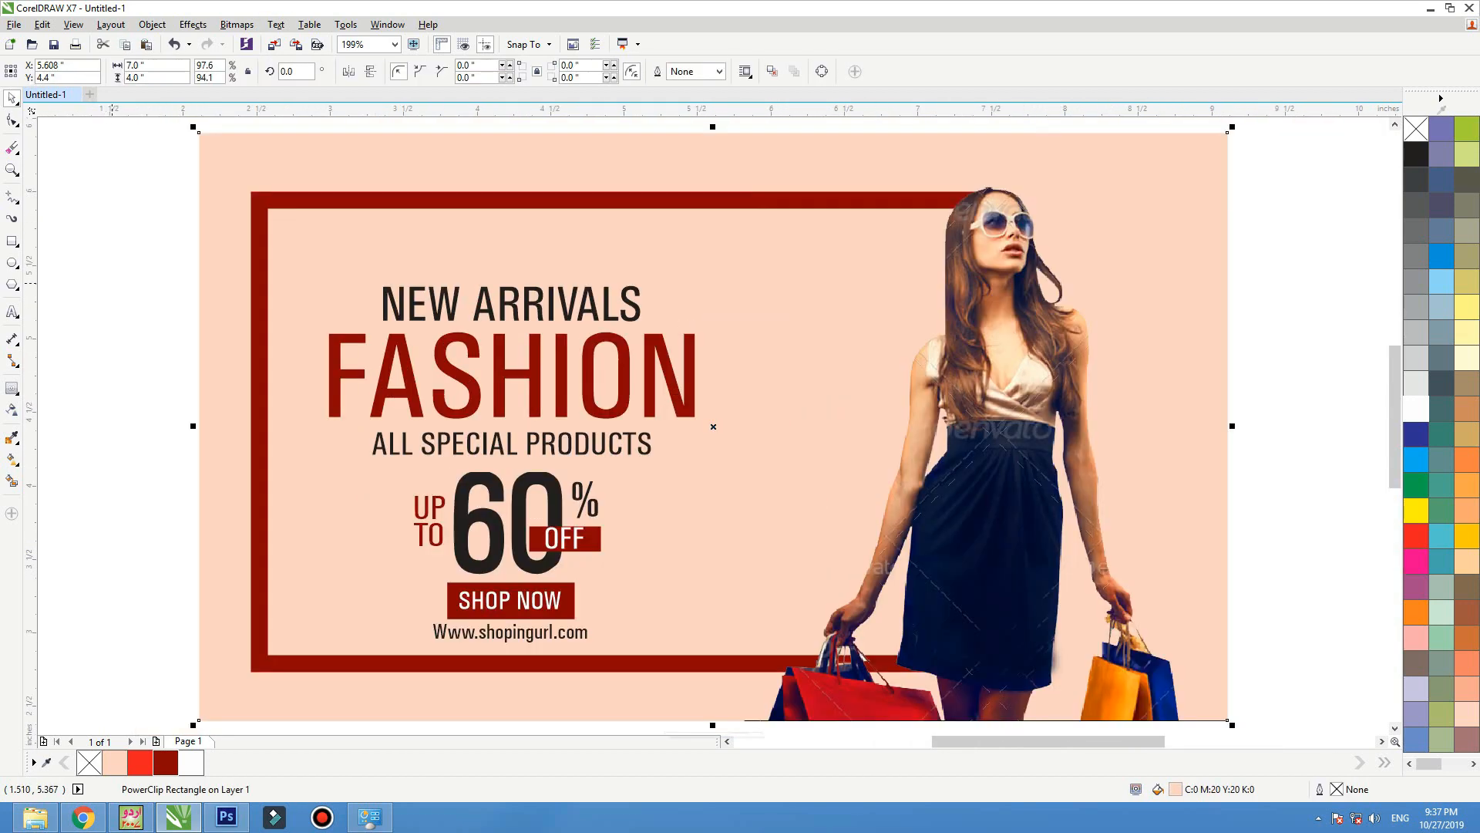
left_click(112, 284)
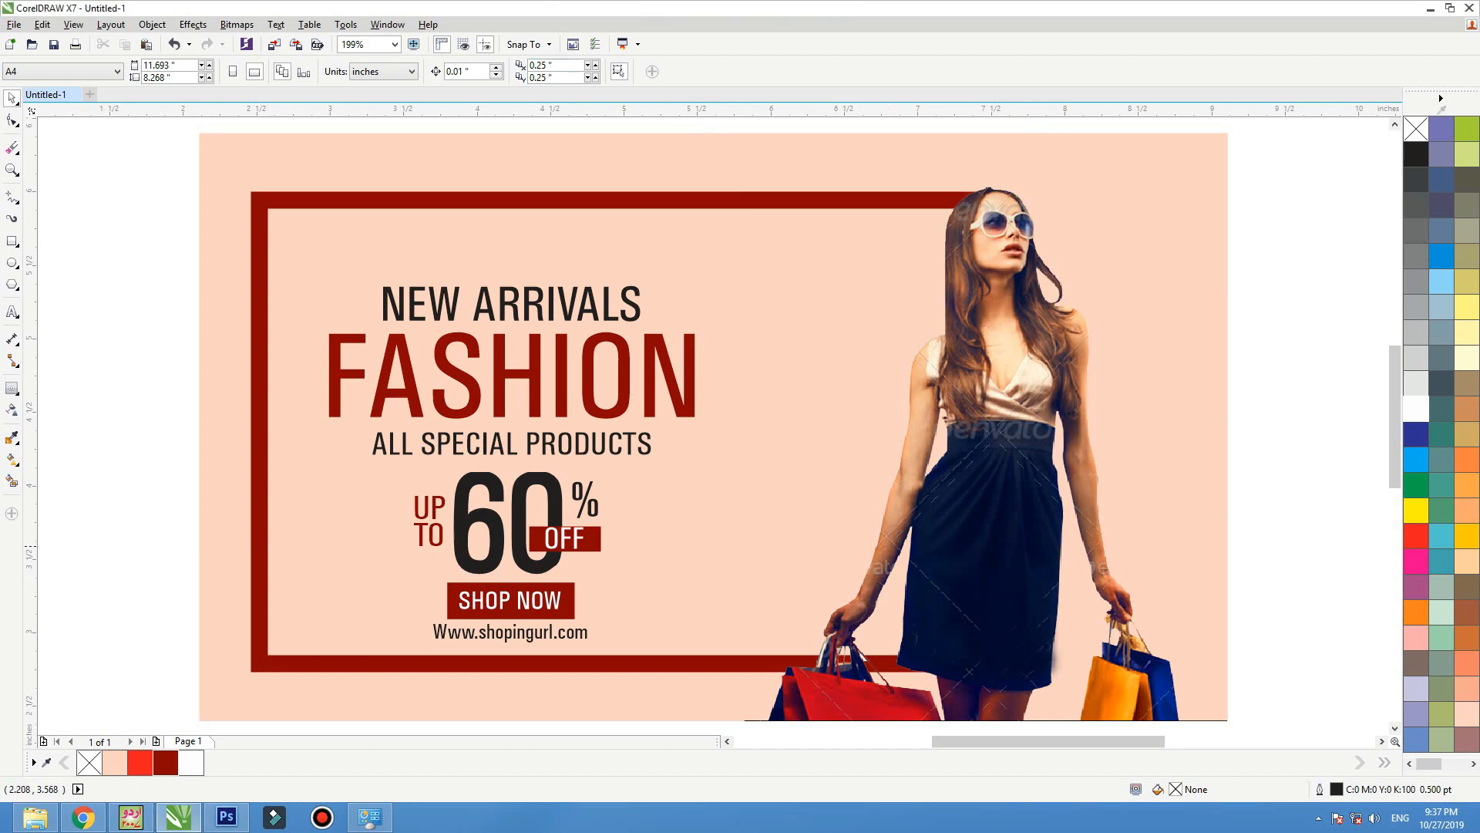
Scale the shop button and web address together about their centre to about 0.973 inches wide and move them slightly down.
left_click_drag(182, 557, 616, 726)
scroll(589, 524, "up", 2)
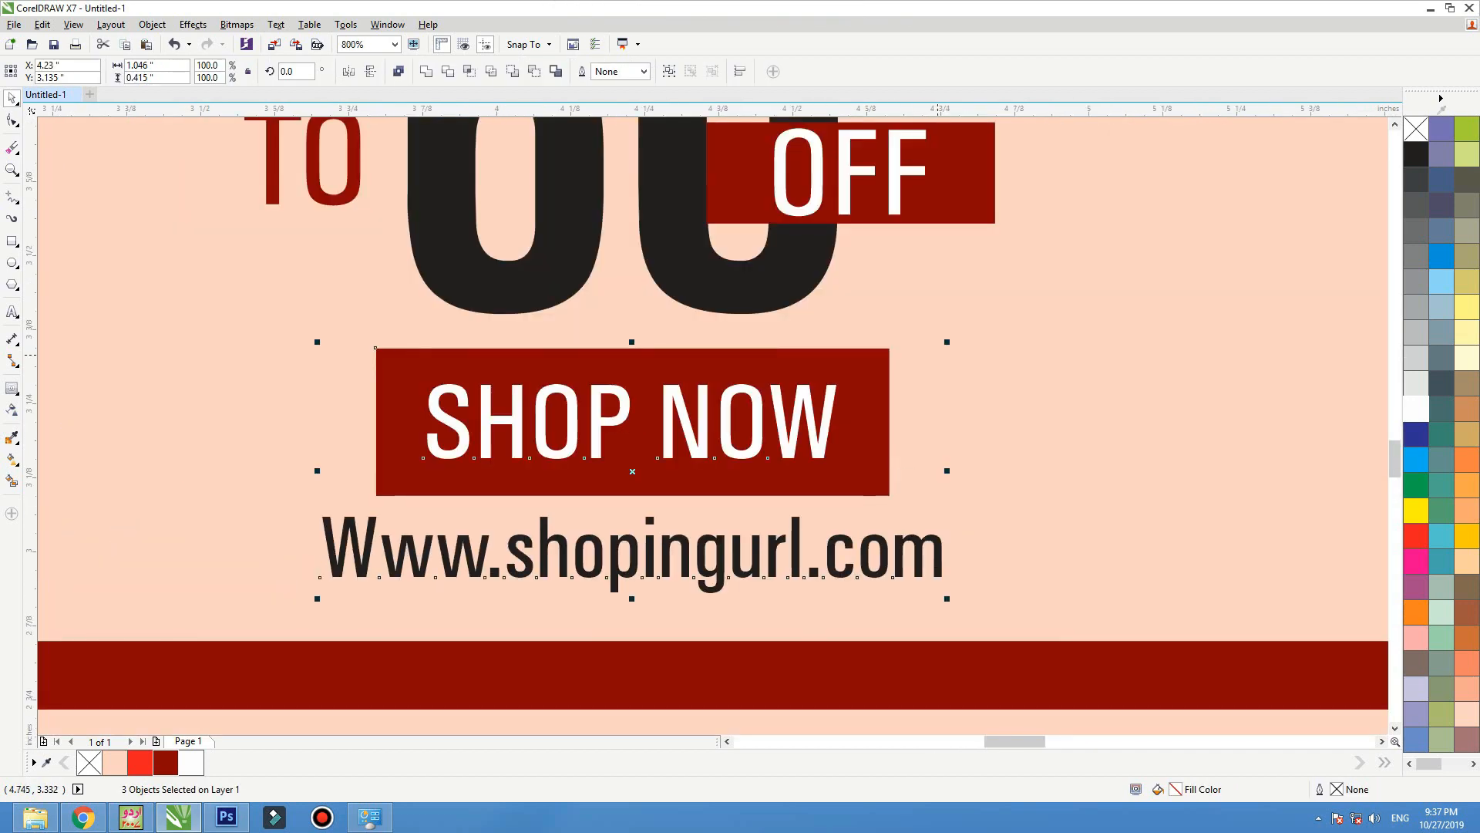
left_click_drag(946, 342, 924, 352)
left_click_drag(777, 405, 777, 417)
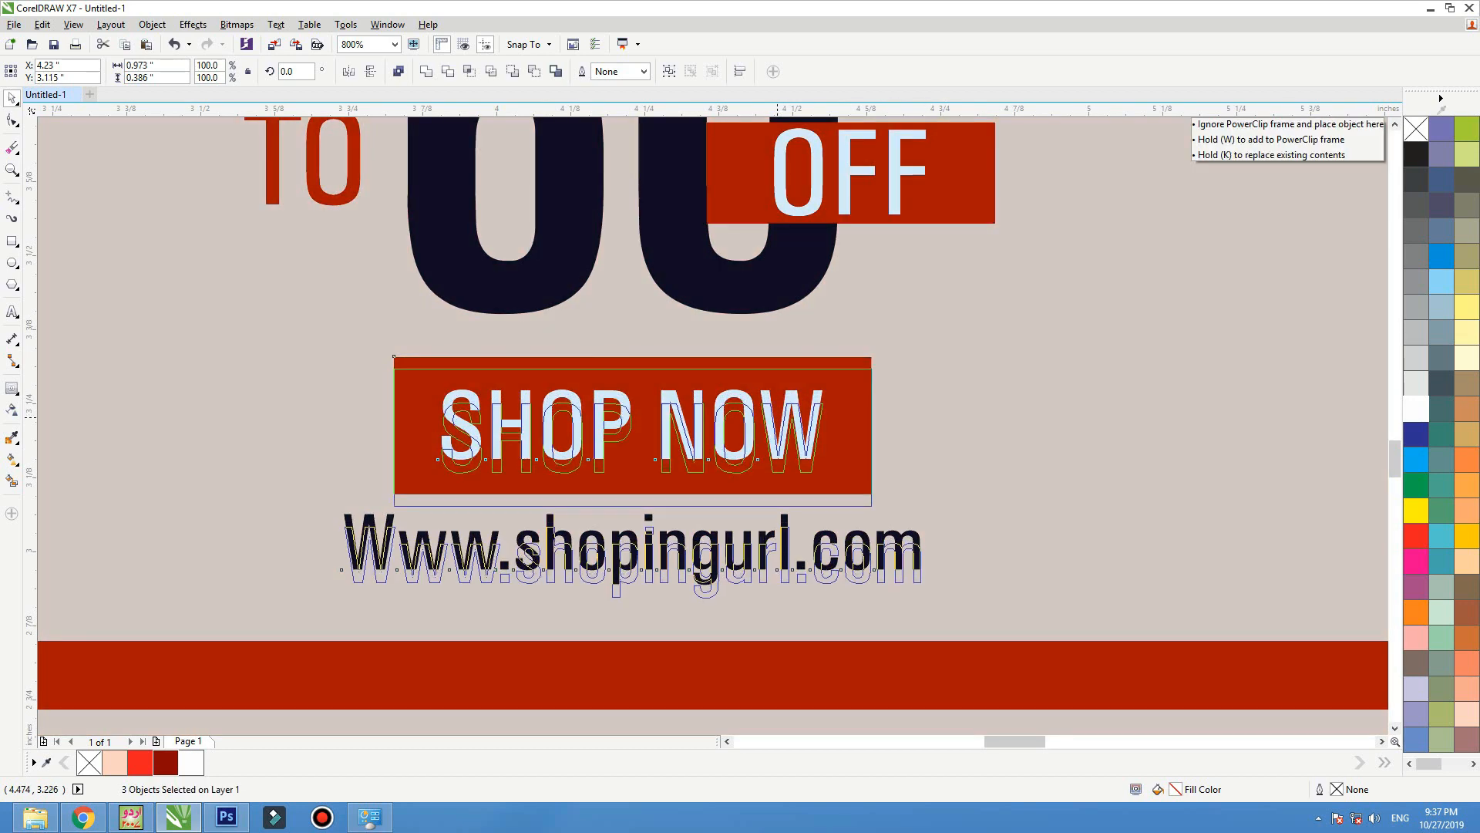
Nudge all the headline and 60% OFF text above the shop button upward as one block.
scroll(536, 409, "down", 6)
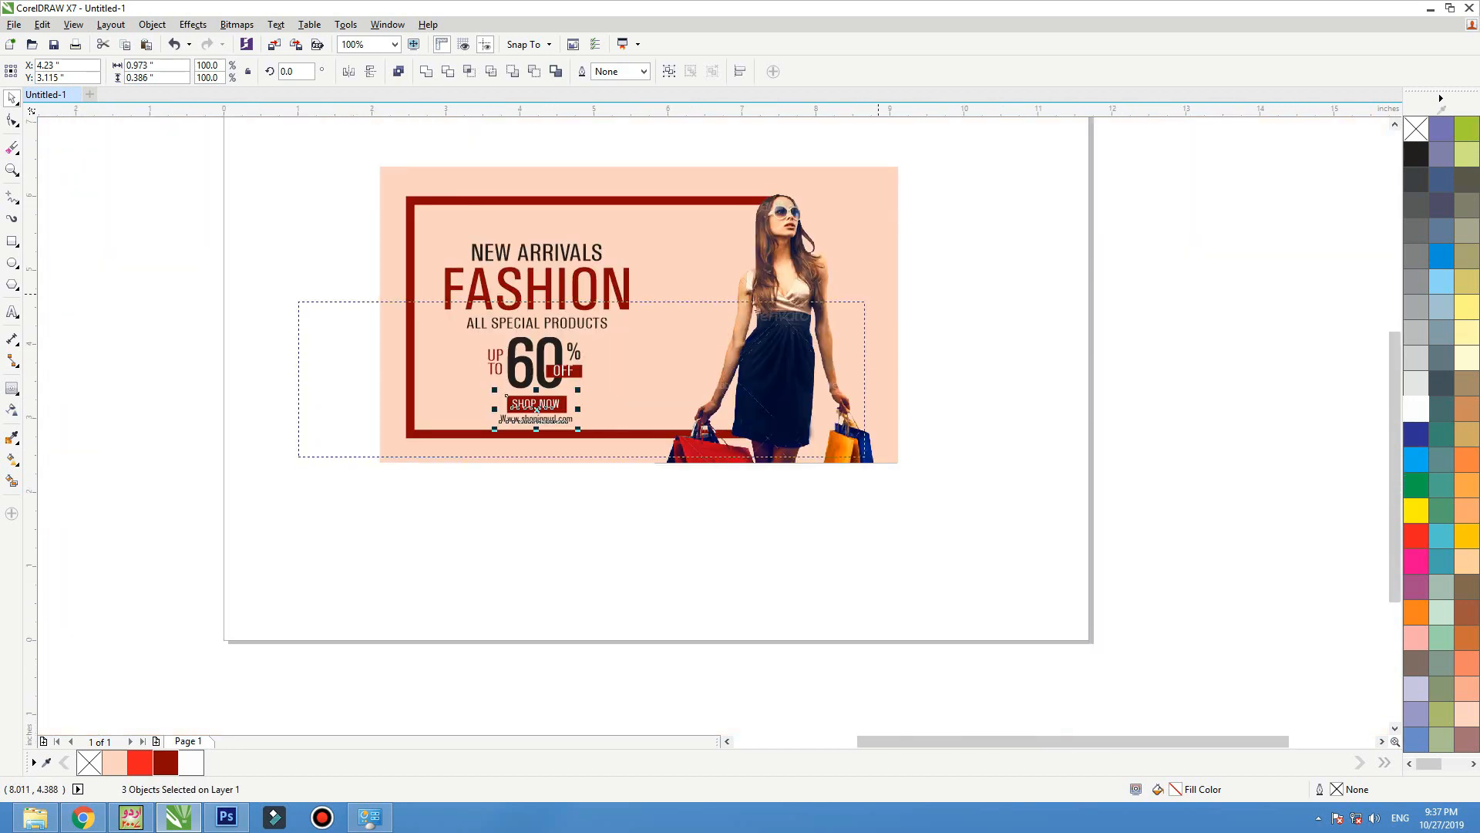
scroll(536, 409, "up", 1)
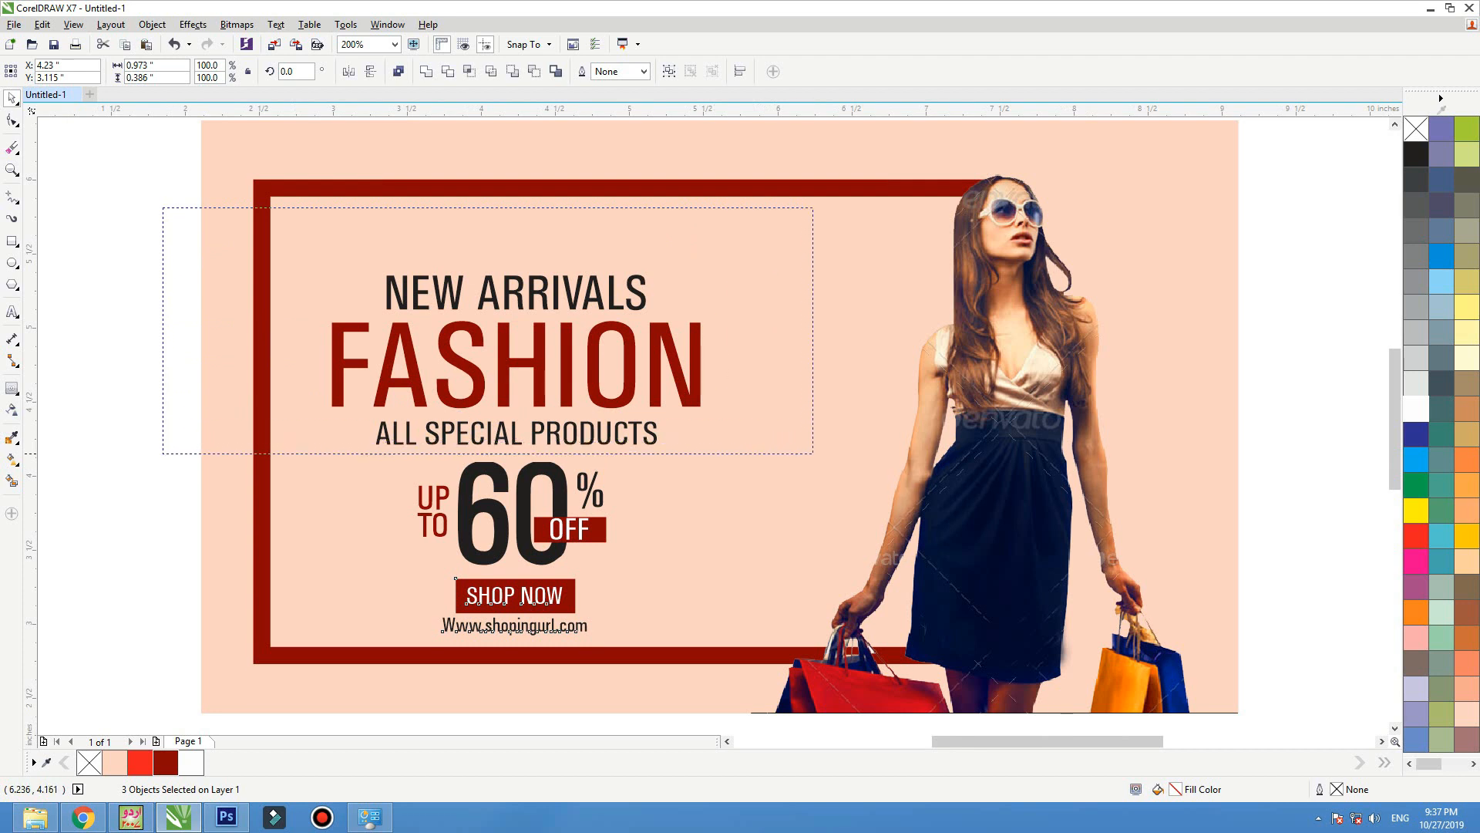
left_click_drag(813, 453, 828, 574)
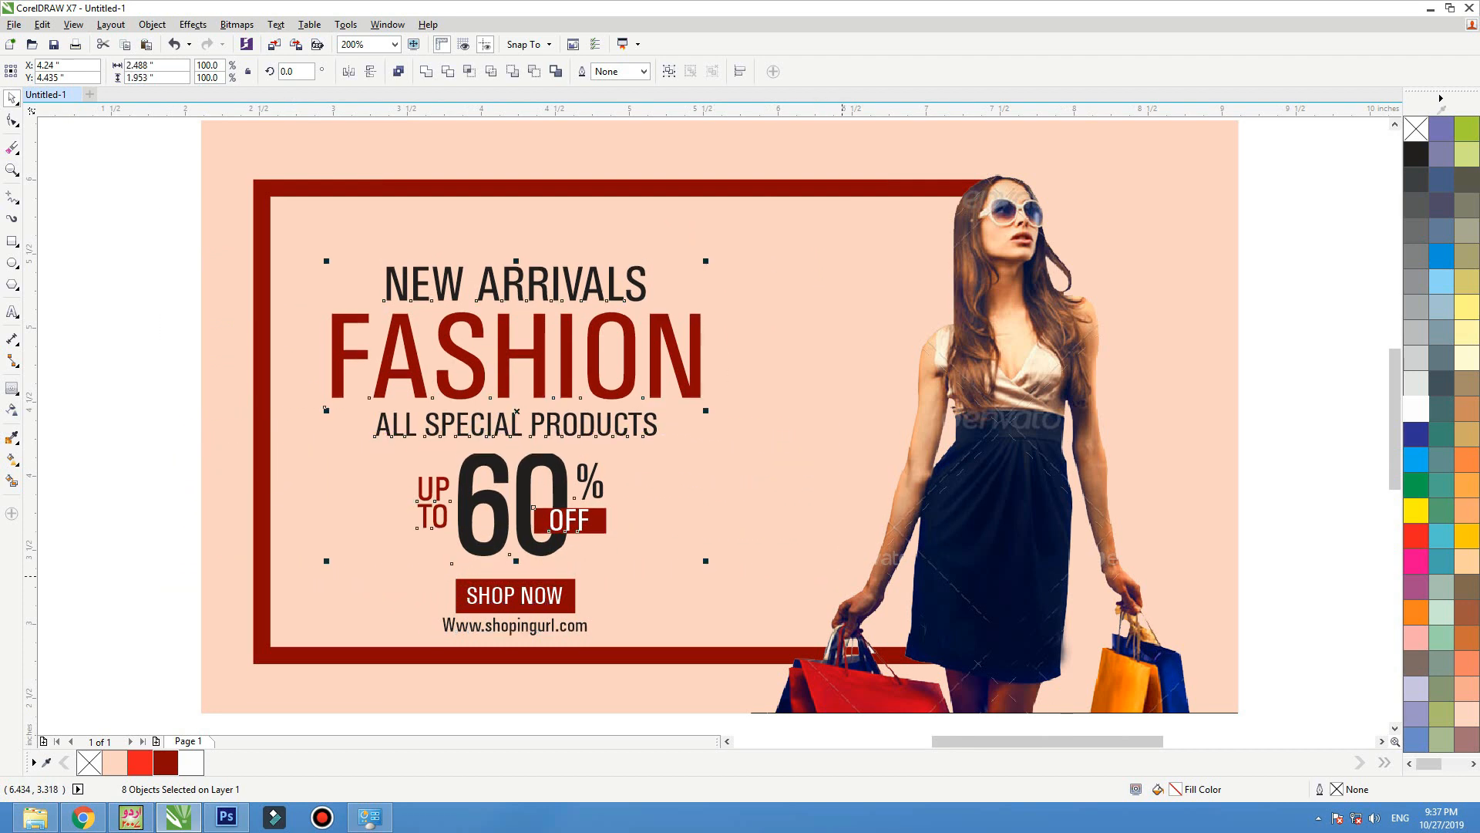
key("Up")
key("Up")
key("Up")
key("Up")
key("Up")
key("Up")
key("Up")
Nudge the UP TO 60% OFF group slightly down, away from the headline lines.
left_click_drag(147, 406, 613, 549)
key("Down")
key("Down")
key("Down")
key("Down")
key("Down")
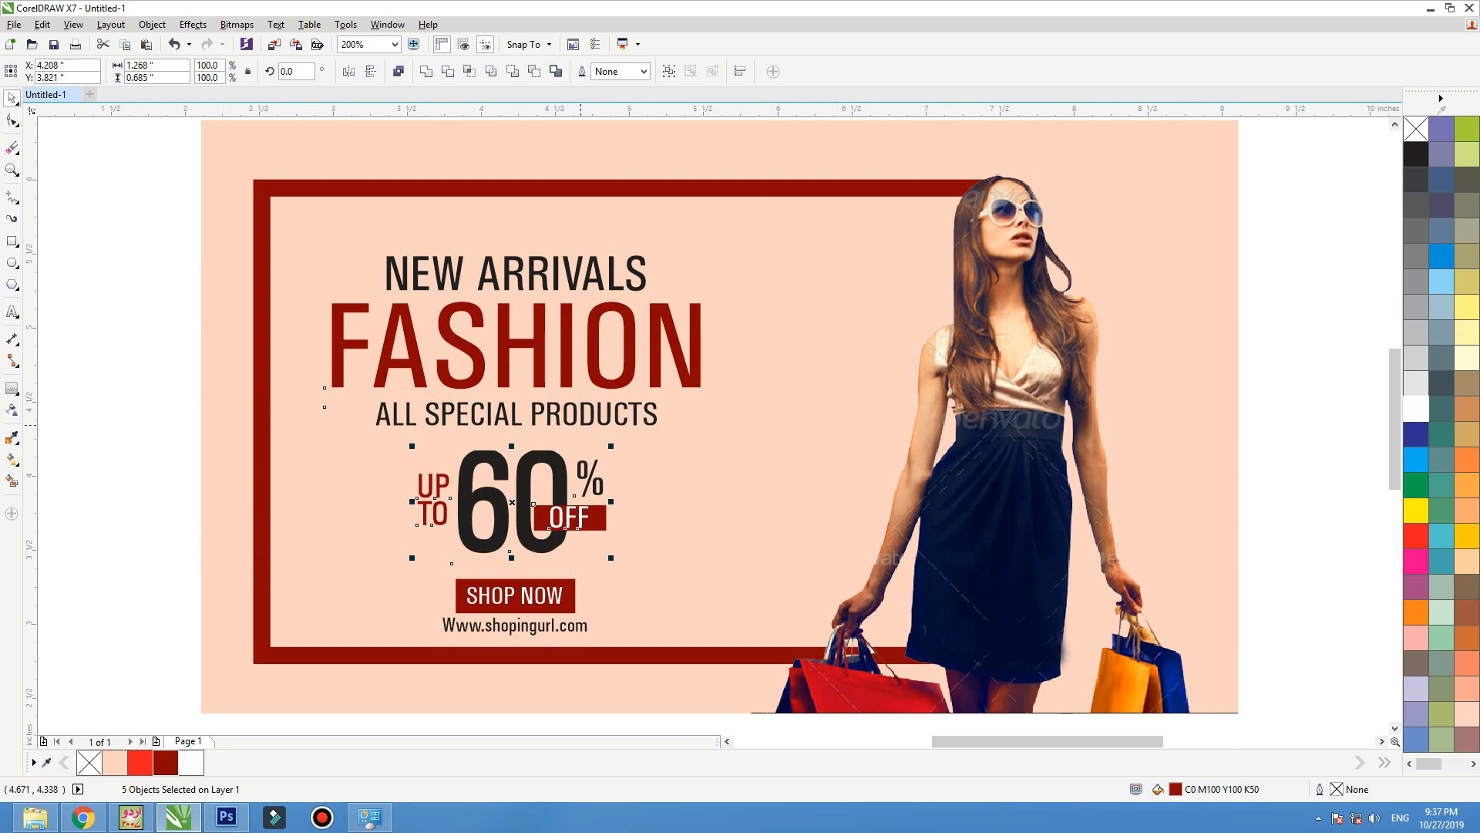
Nudge the ALL SPECIAL PRODUCTS line slightly down to even its spacing between FASHION and the 60, and check the whole banner.
left_click(580, 424)
key("Down")
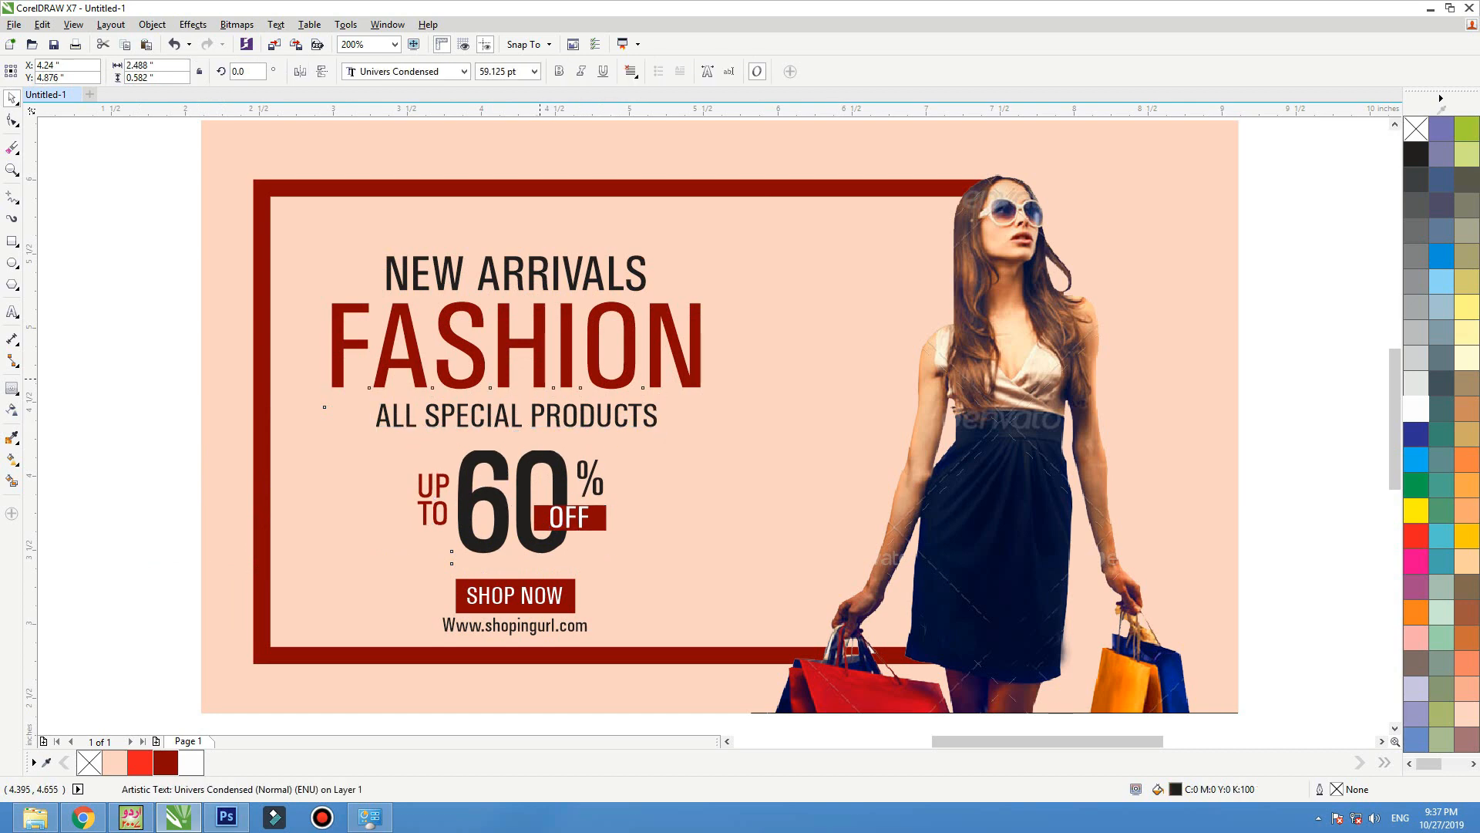
scroll(543, 386, "down", 1)
left_click(577, 276)
key("shift+F2")
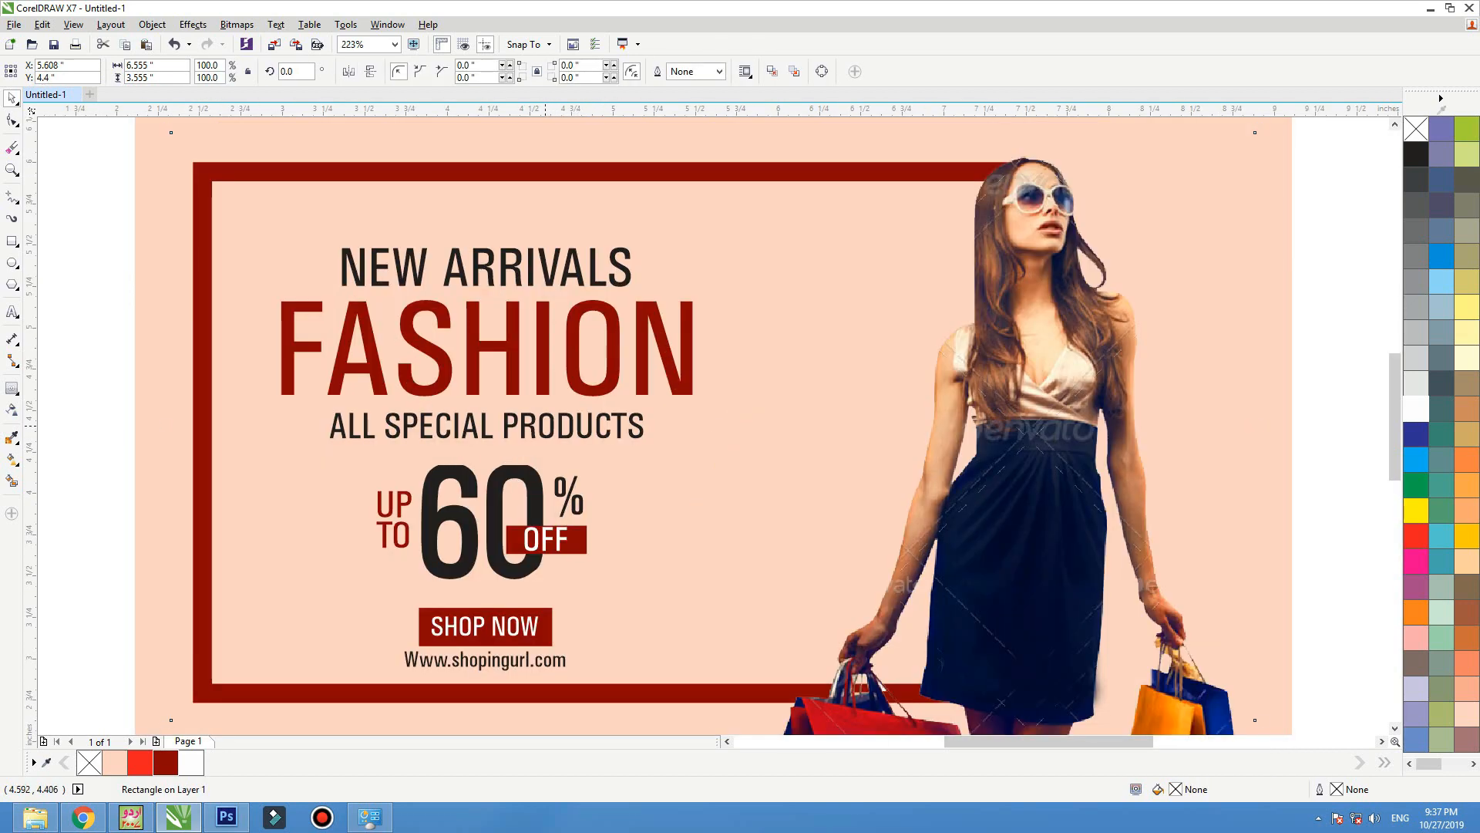
left_click(541, 432)
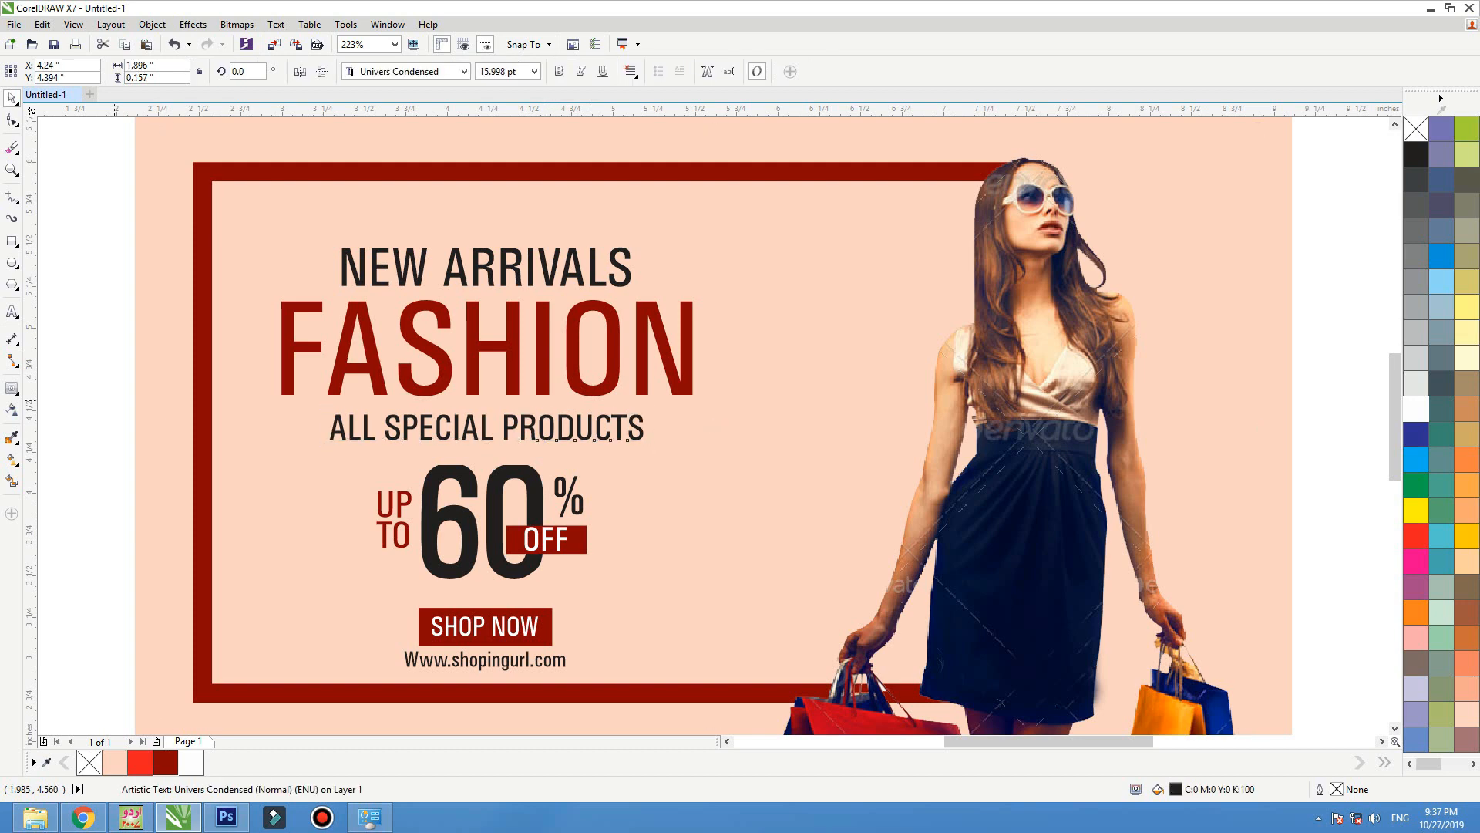
left_click(115, 400)
key("F3")
left_click(975, 318)
key("shift+F2")
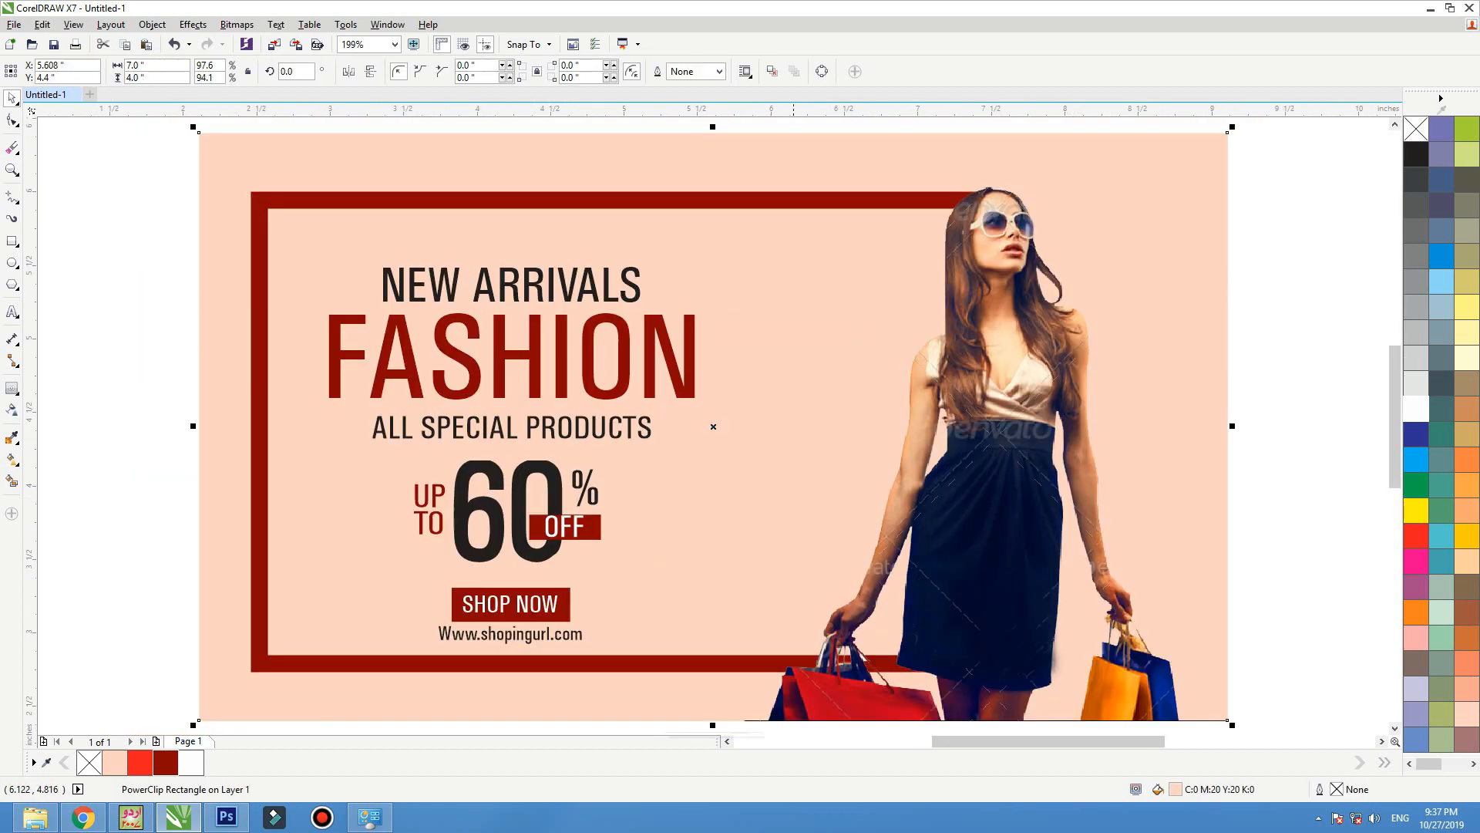
left_click(48, 247)
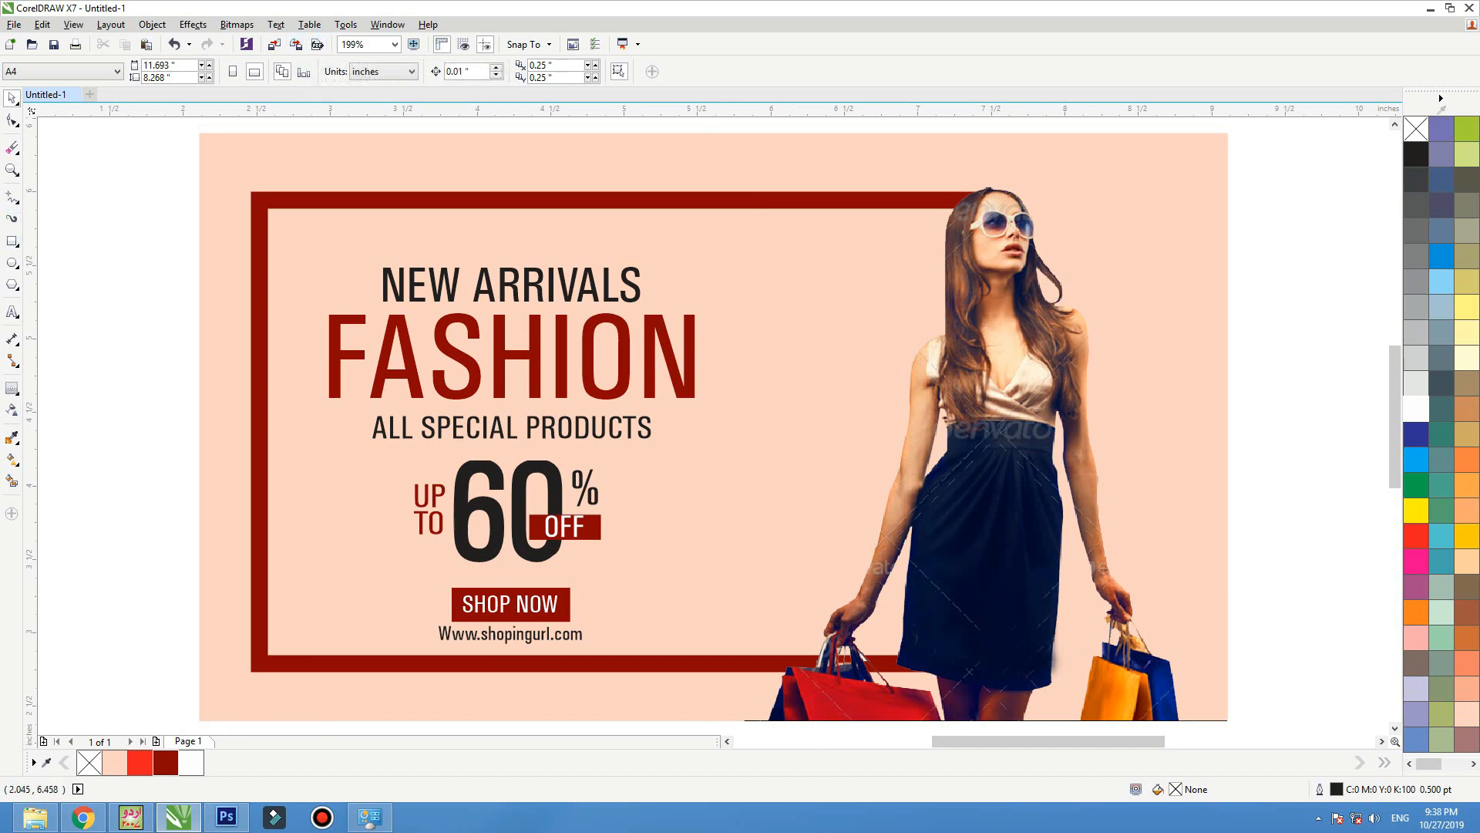
Import background_full_of_pink_flowers.jpg from the pink folder in Data Wallpaper on drive D and place it about 4.67 by 3.5 inches over the banner.
left_click(274, 44)
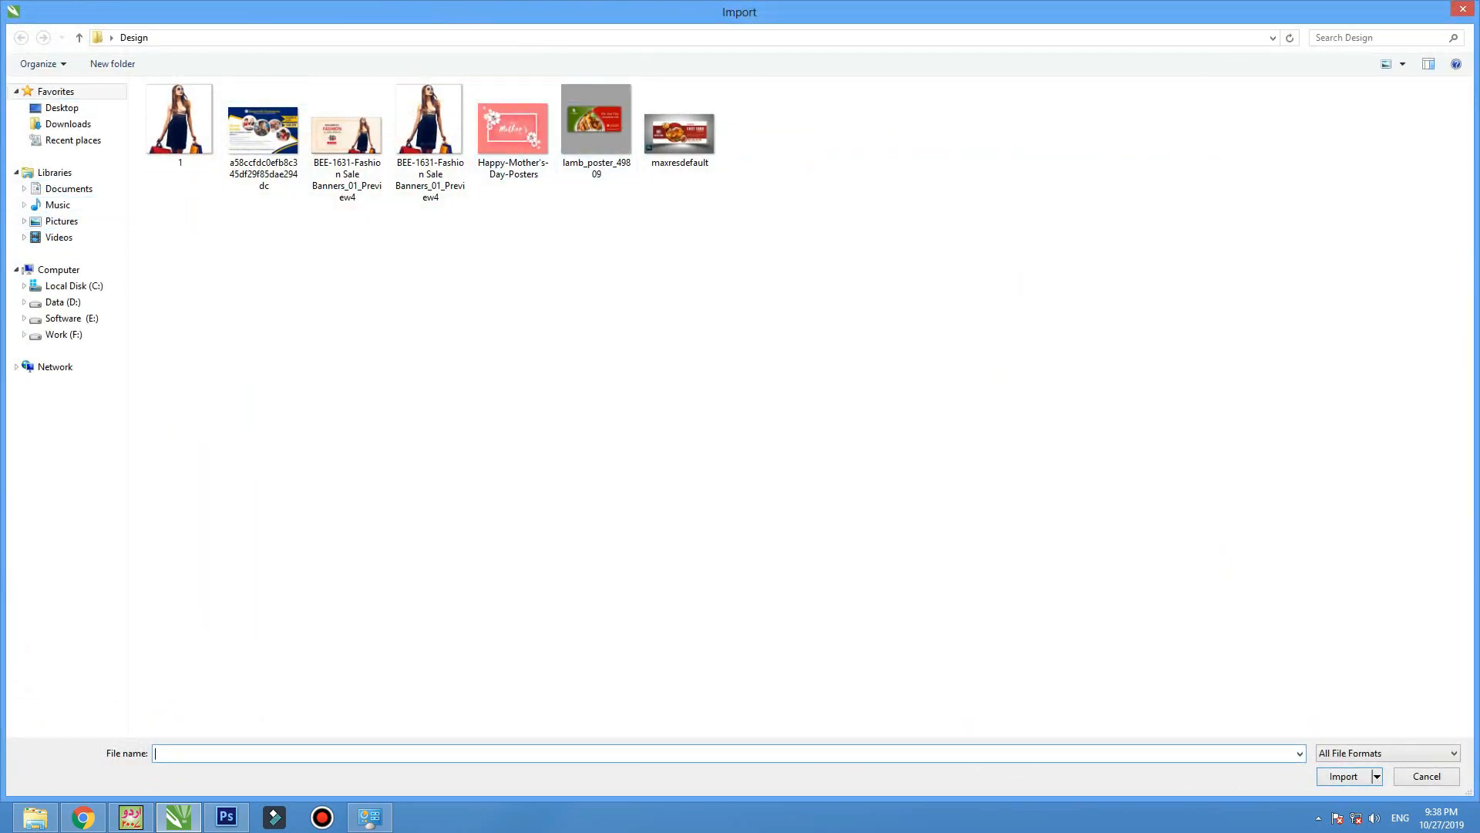
left_click(62, 302)
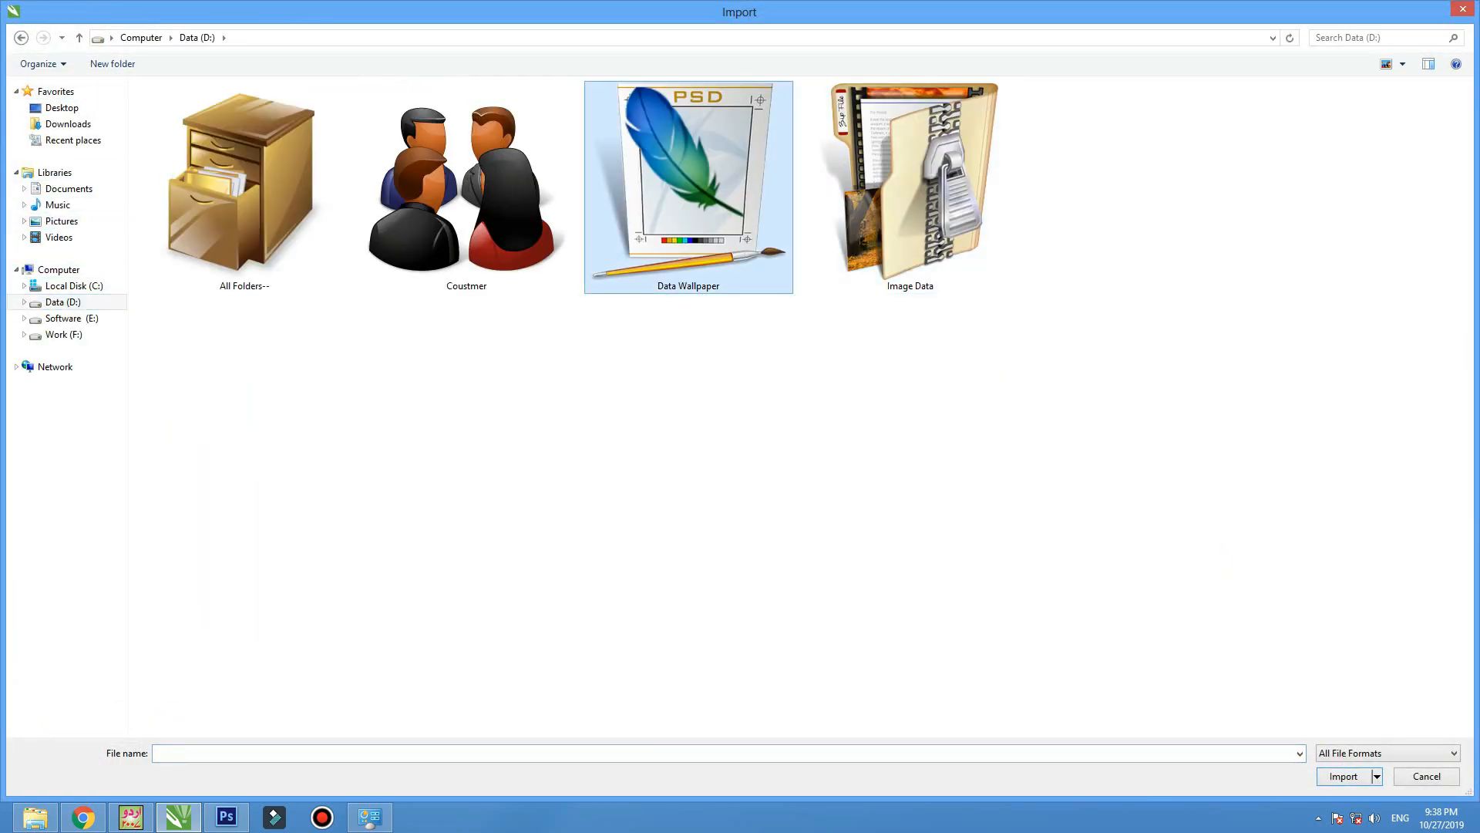
double_click(683, 223)
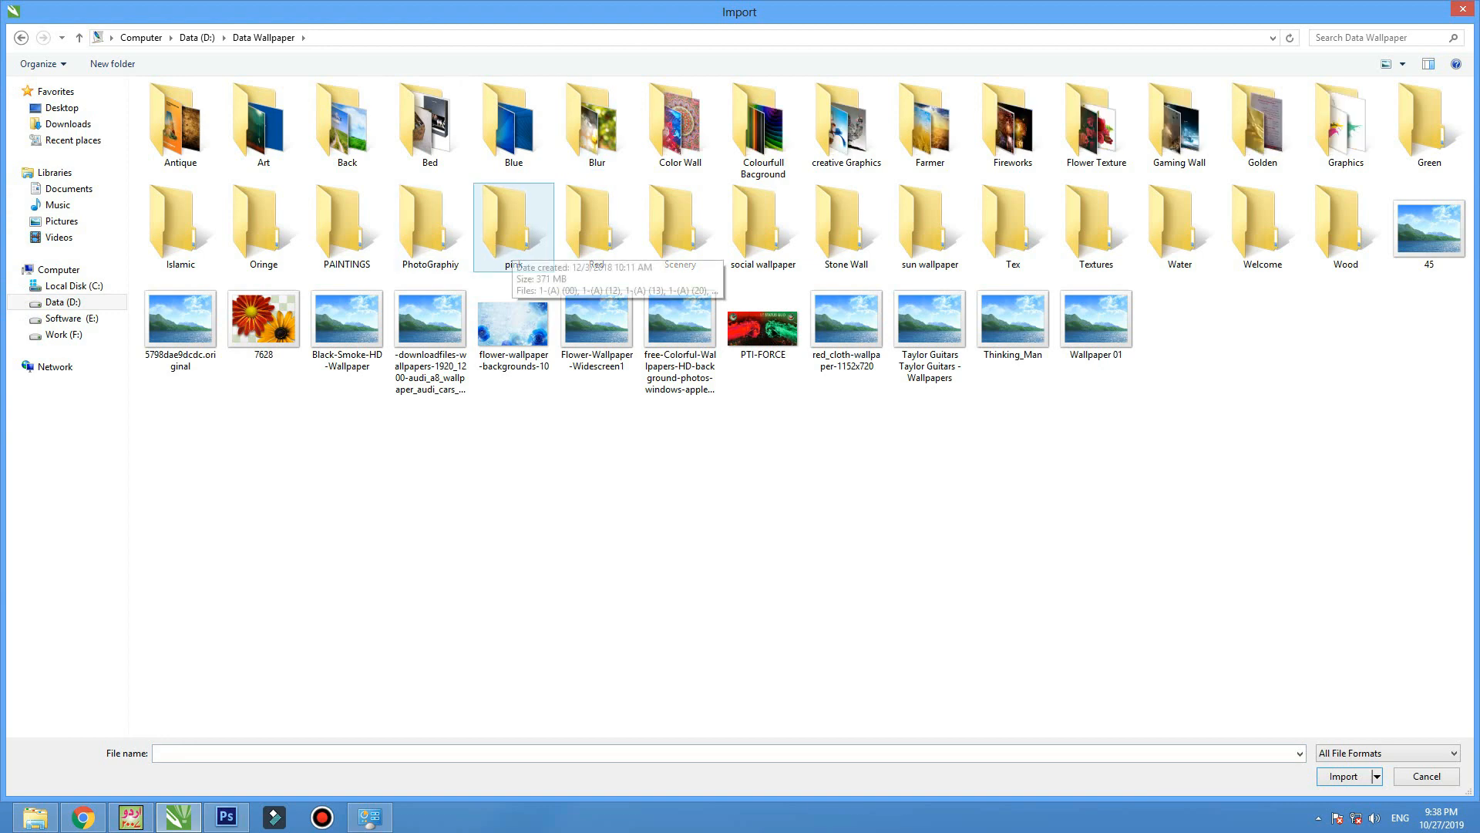
double_click(510, 231)
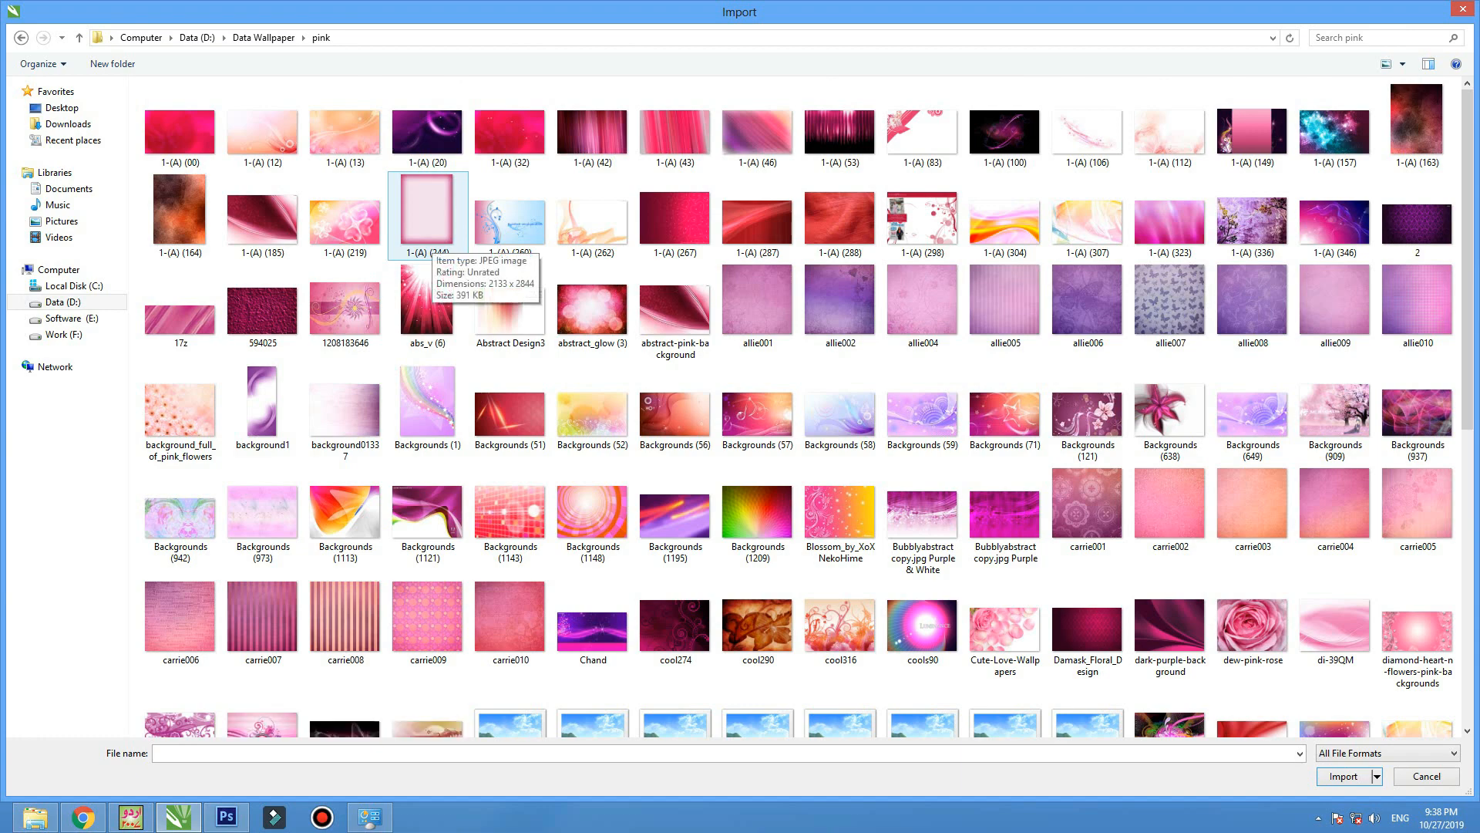
scroll(428, 245, "down", 3)
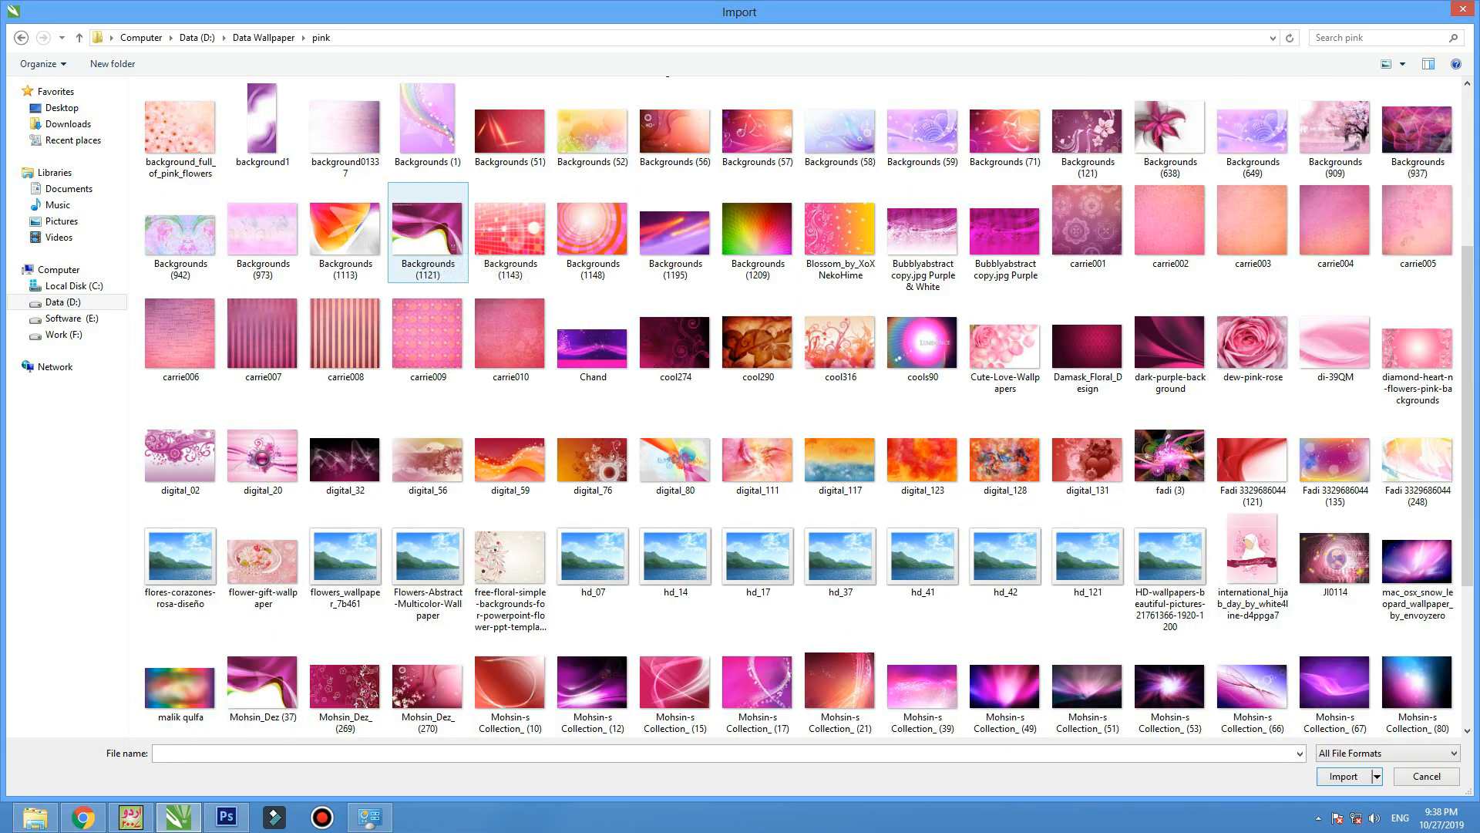
double_click(180, 128)
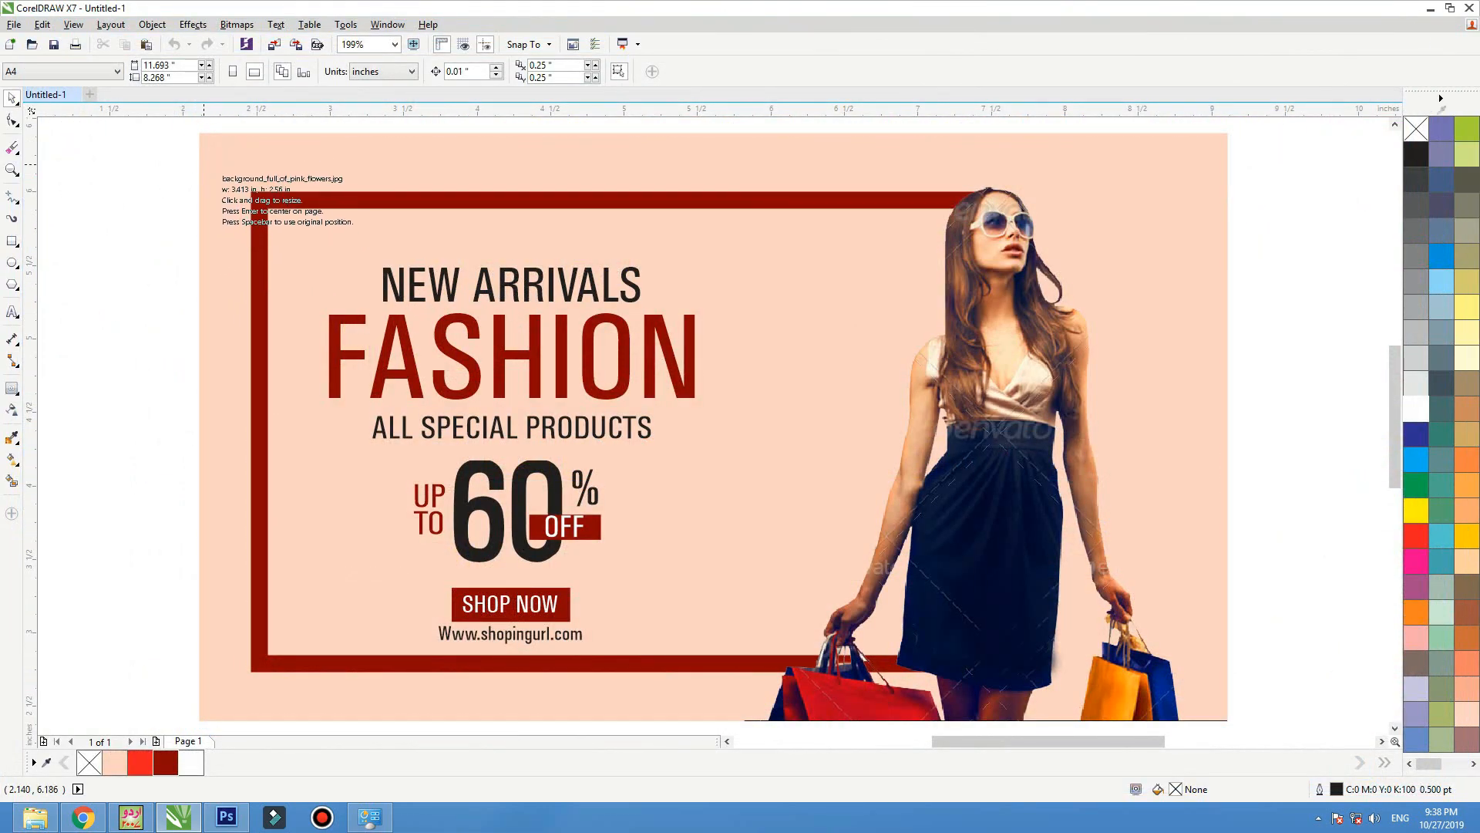
left_click_drag(204, 162, 897, 680)
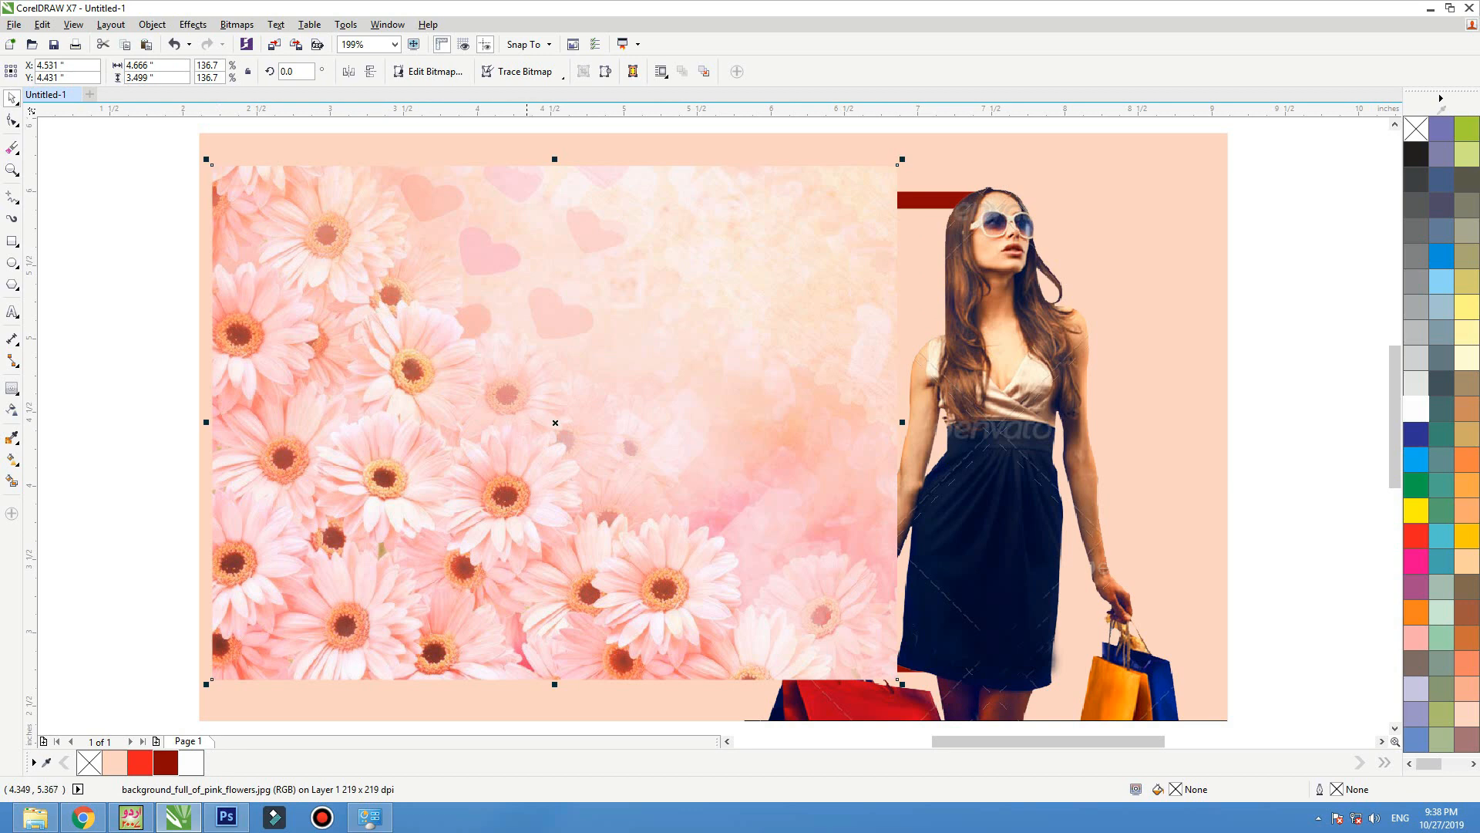
PowerClip the flower image inside the peach background rectangle and open the clip's contents for editing.
right_click(486, 219)
left_click(549, 228)
left_click(551, 145)
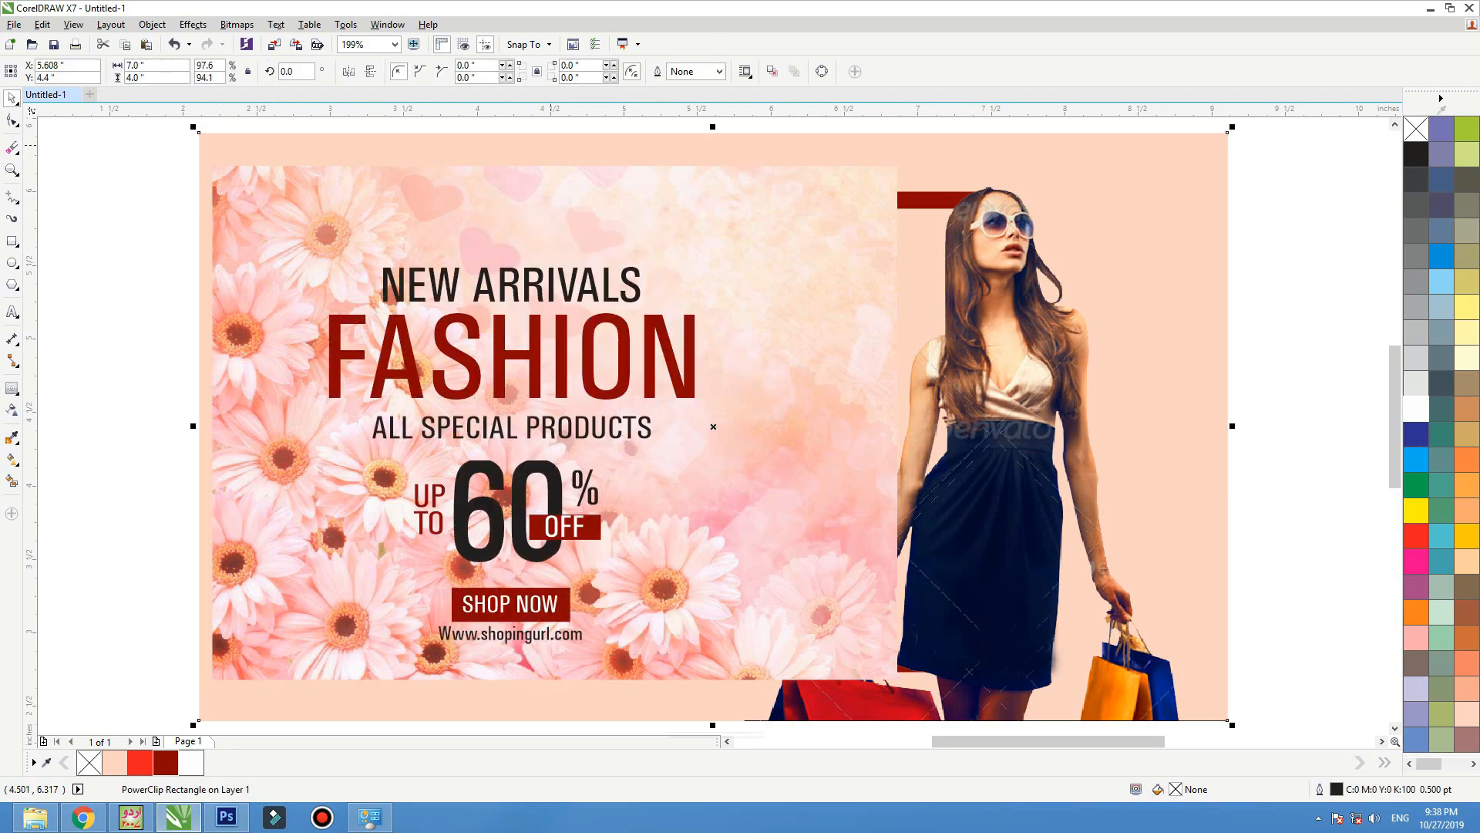
double_click(551, 145)
Move the flower image to the banner's upper-left corner and mirror it vertically, keeping its horizontal orientation.
left_click_drag(535, 385, 504, 309)
left_click(371, 71)
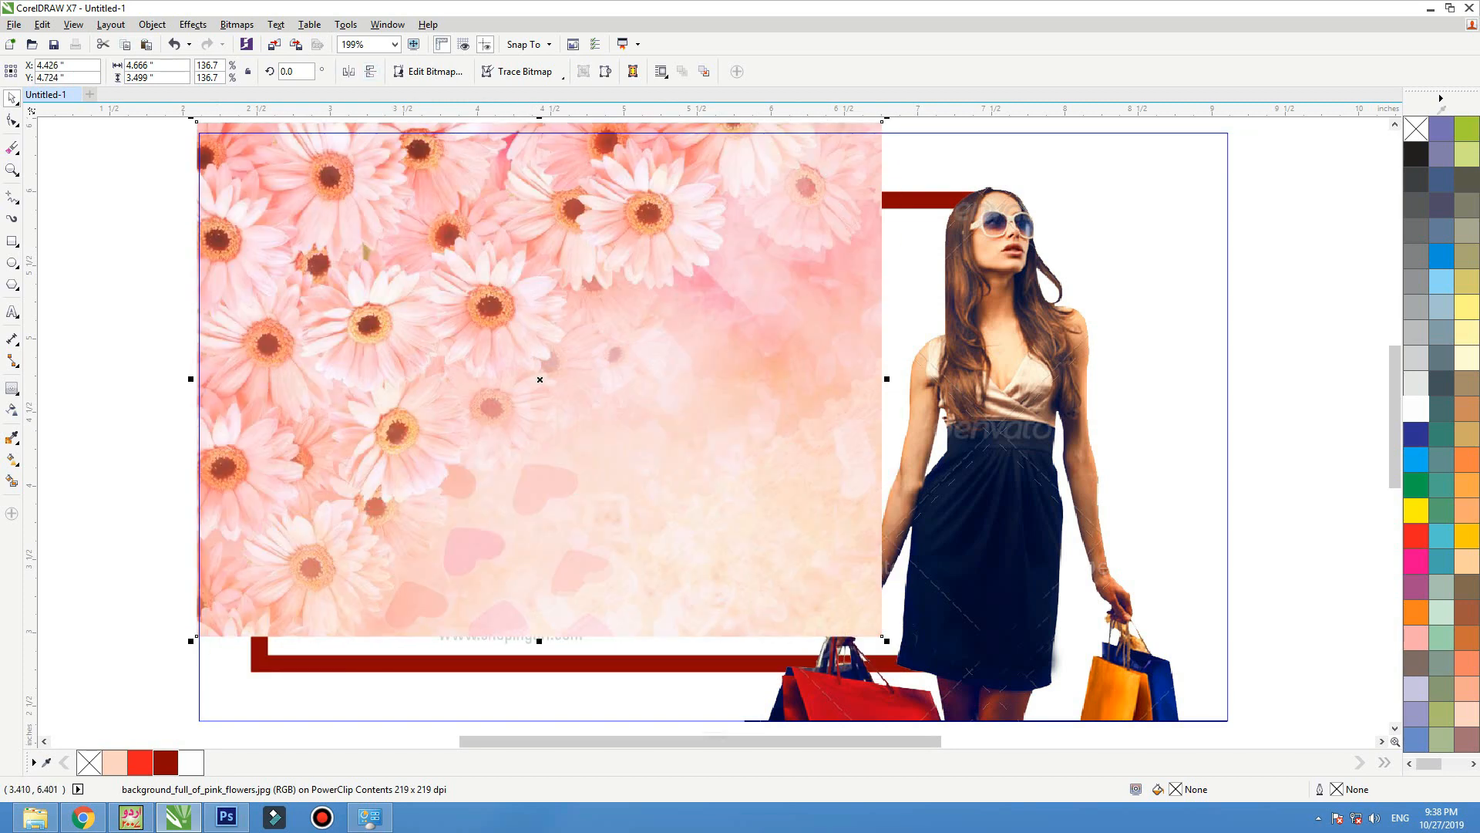
left_click(350, 72)
left_click(350, 72)
Apply a linear transparency to the flower image, fading it out from upper left to lower right at about 61.8°.
left_click(11, 410)
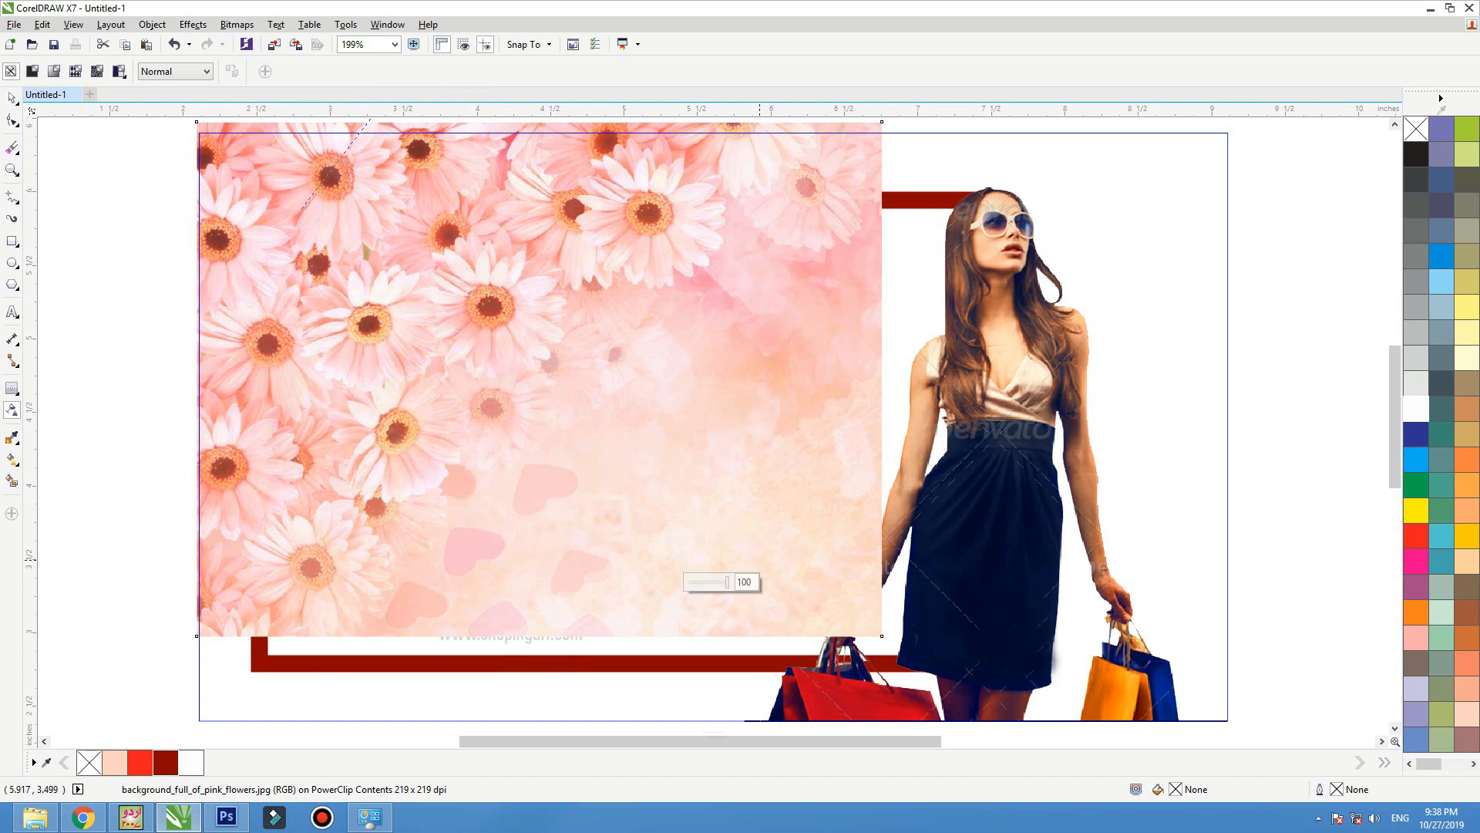
left_click_drag(305, 209, 528, 532)
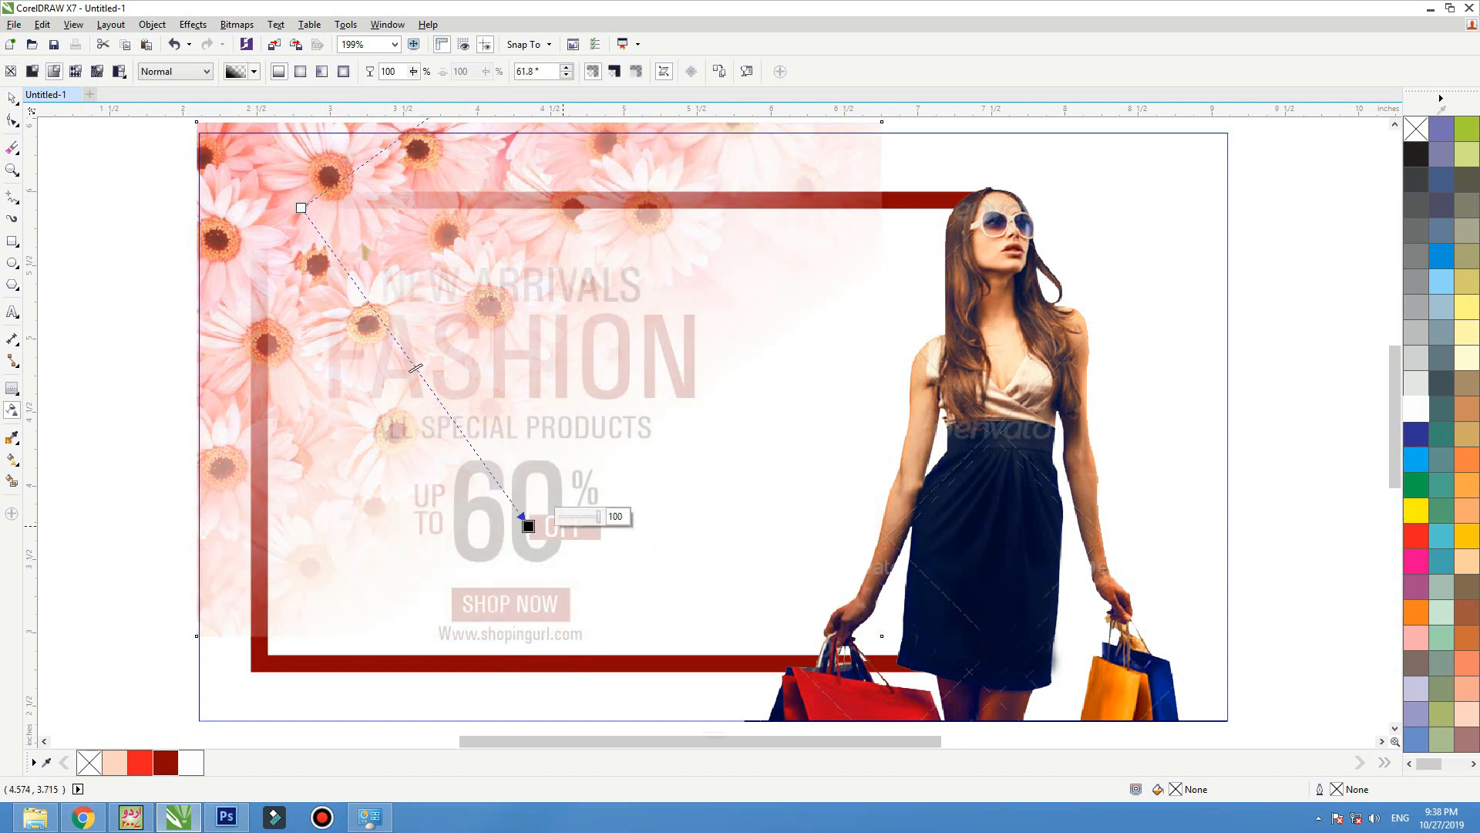
key("space")
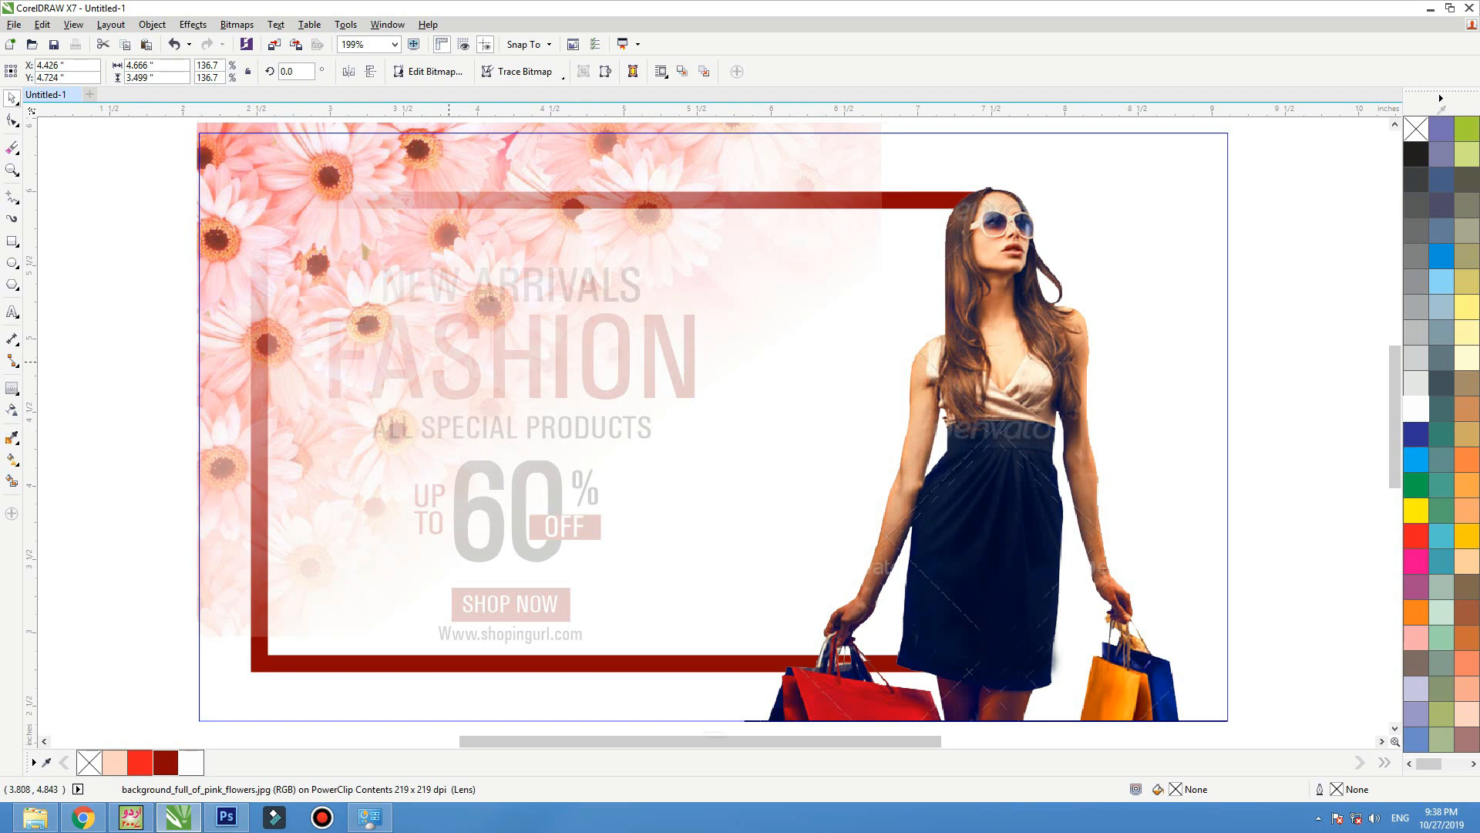
Send the flower image behind the dark red frame and finish editing the PowerClip contents.
key("ctrl+Page_Down")
left_click(142, 302, "ctrl")
left_click(136, 308)
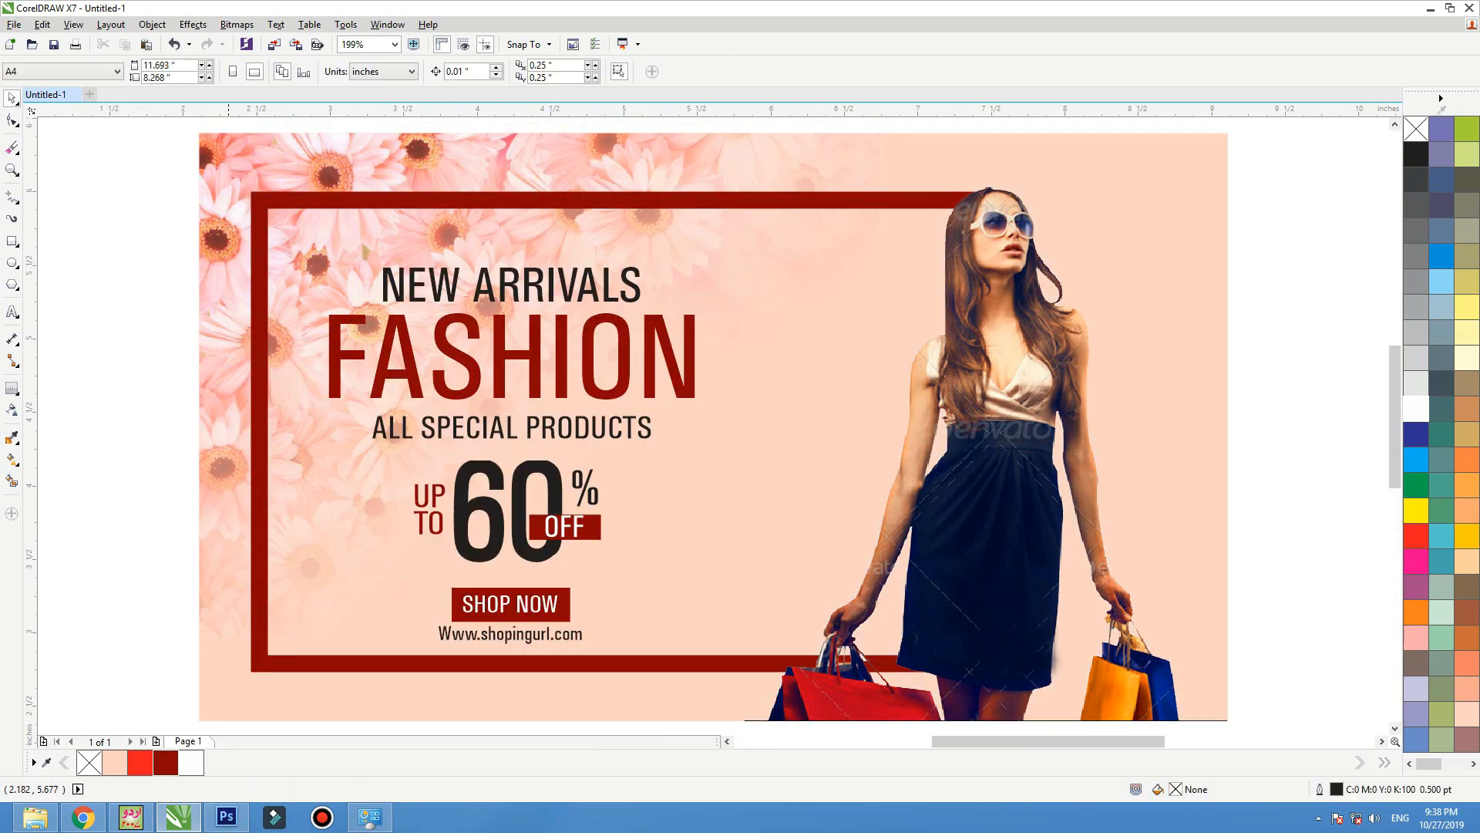
Edit the clipped flower image's transparency, moving its start above the upper-left corner and its end further down right, to about 62.6°, and close the clip.
left_click(258, 208)
left_click(216, 192)
left_click(215, 192, "ctrl")
left_click(215, 192)
scroll(351, 465, "down", 1)
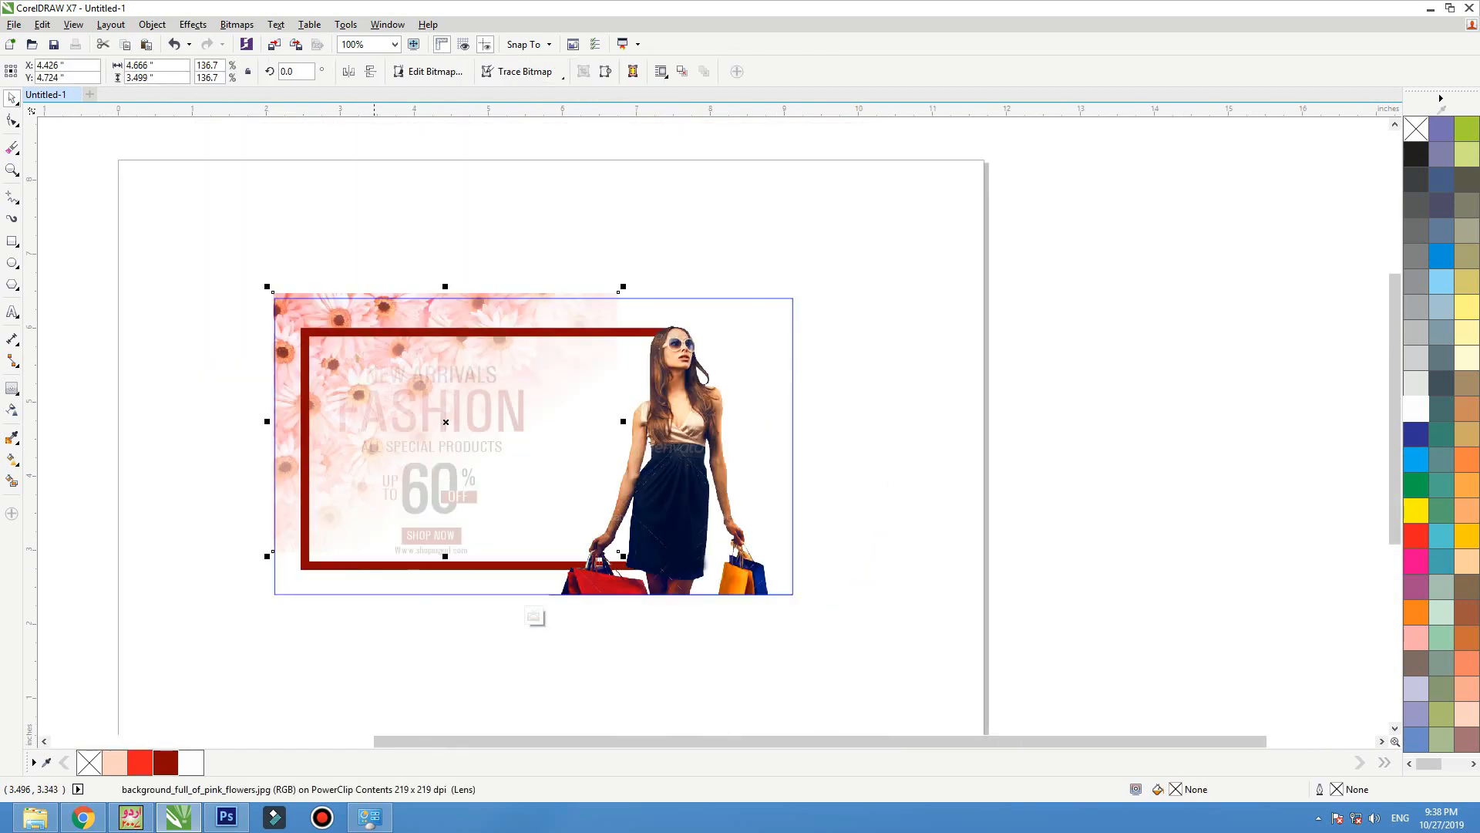
key("space")
left_click_drag(325, 336, 274, 256)
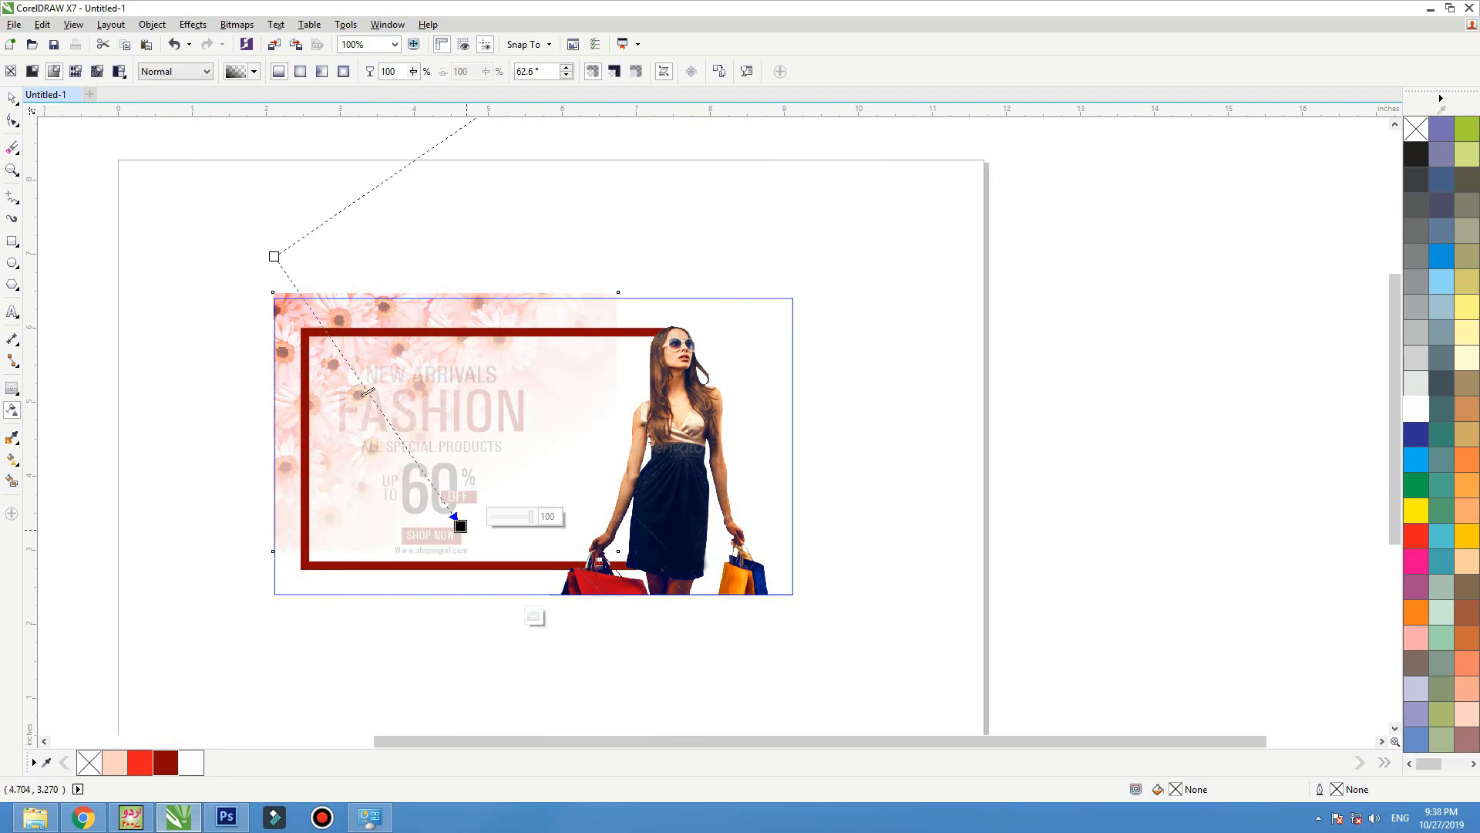
key("space")
left_click(583, 192, "ctrl")
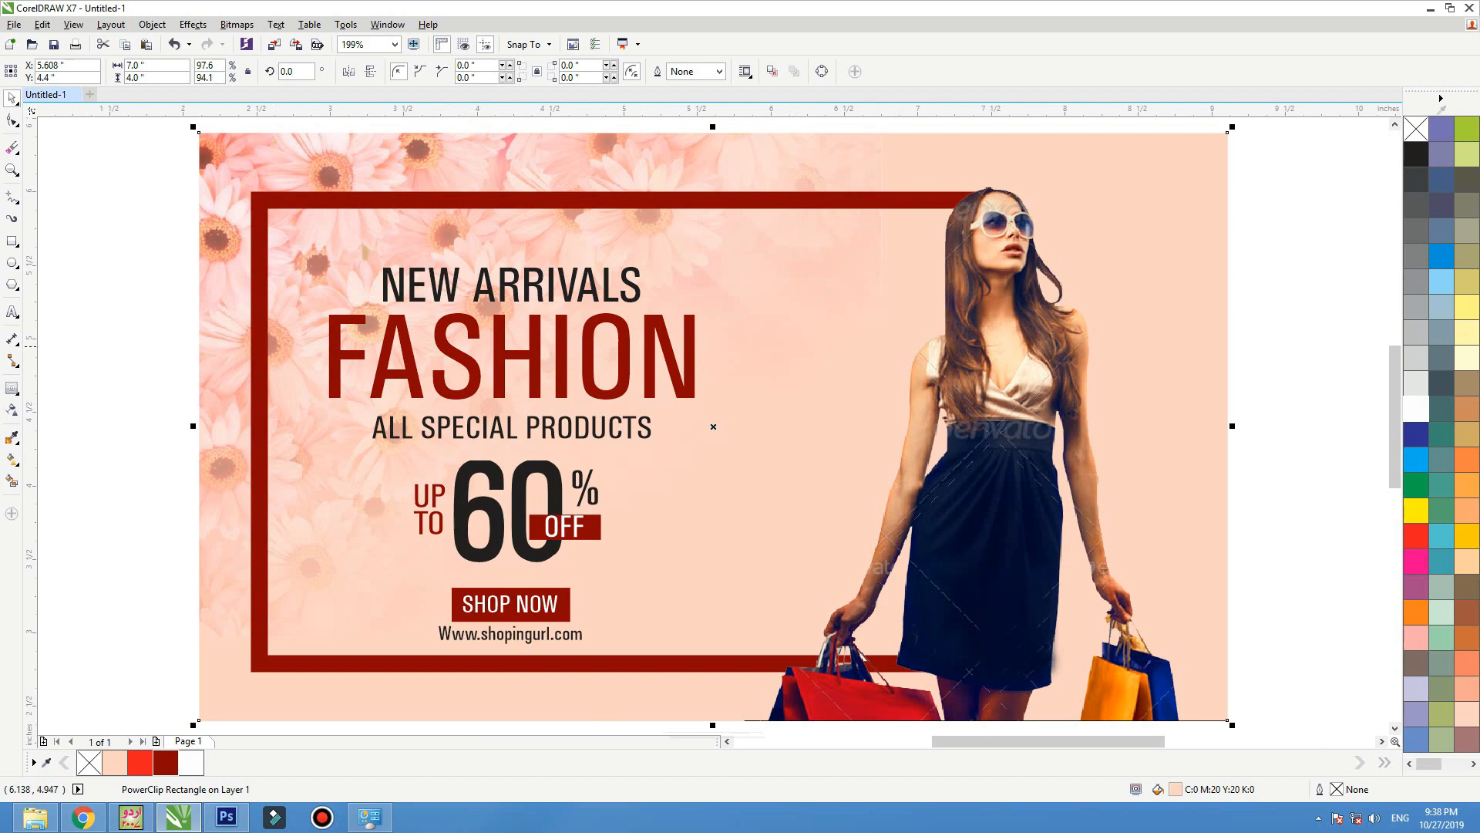
Reopen the clip's contents and move the flower transparency's start further beyond the upper-left corner, to an angle of about 64.2°.
left_click(131, 385)
left_click(390, 426, "ctrl")
left_click(389, 431)
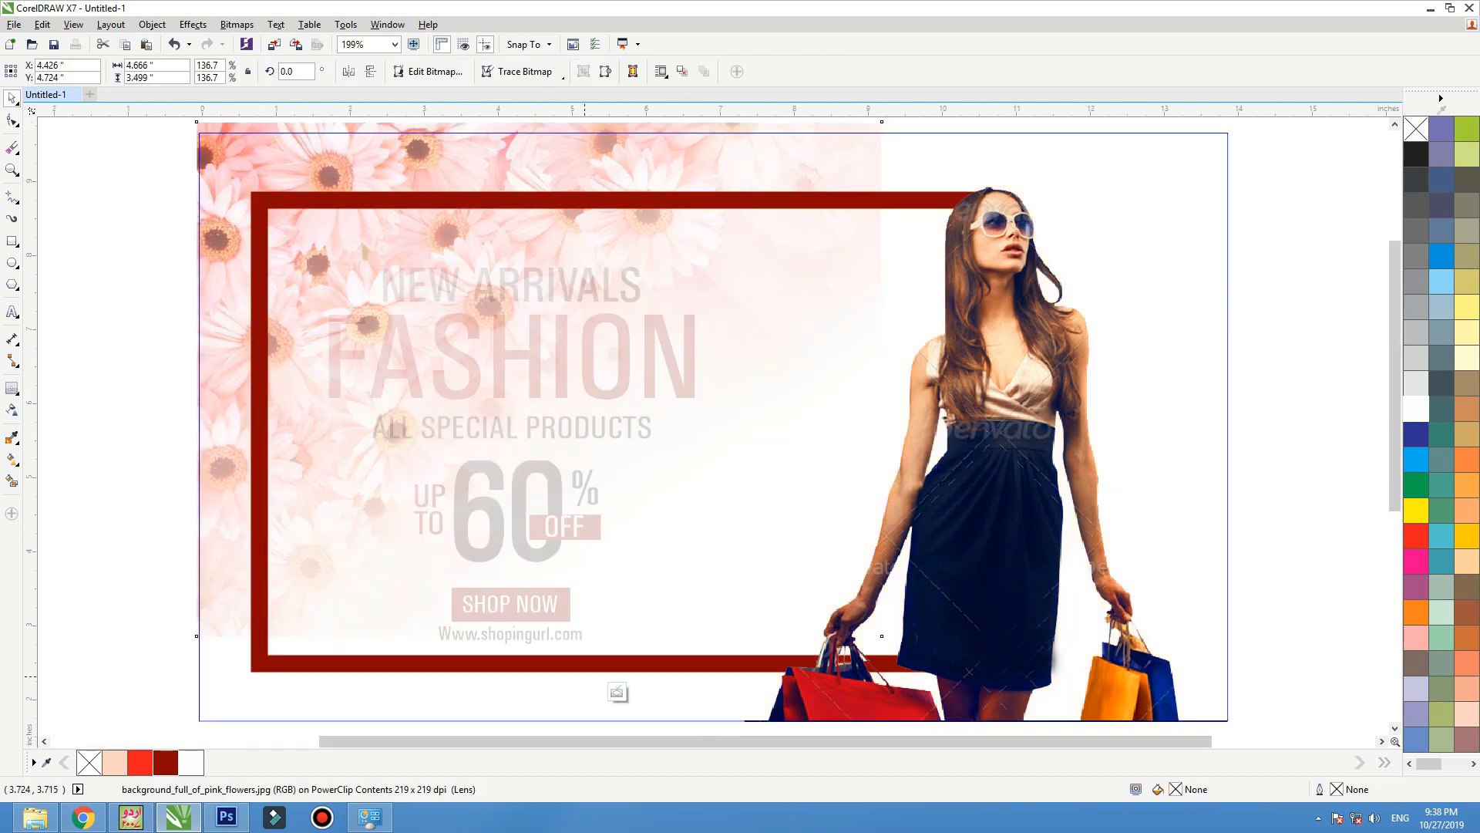
scroll(520, 620, "down", 1)
key("space")
left_click_drag(357, 332, 328, 266)
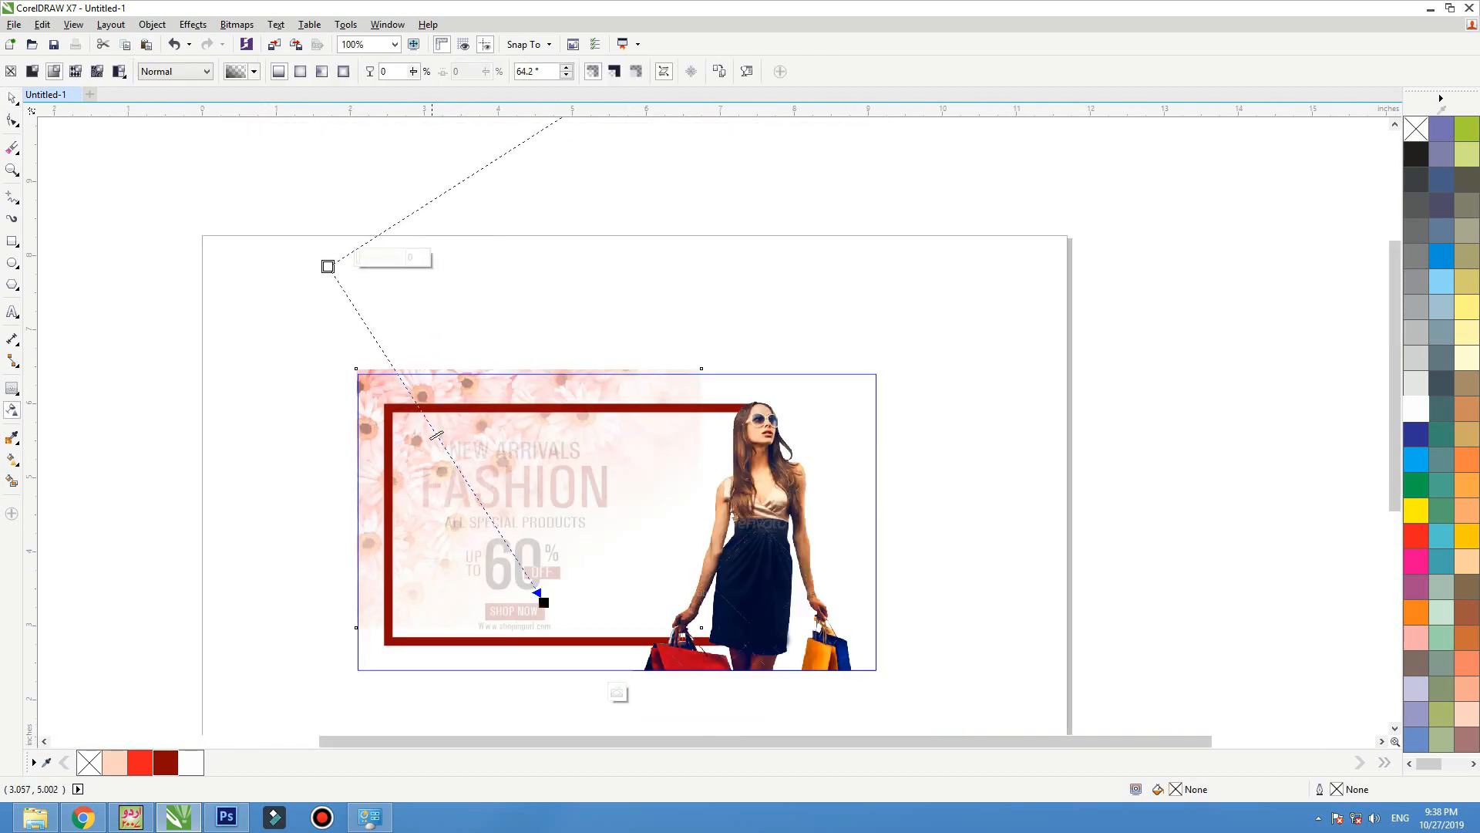